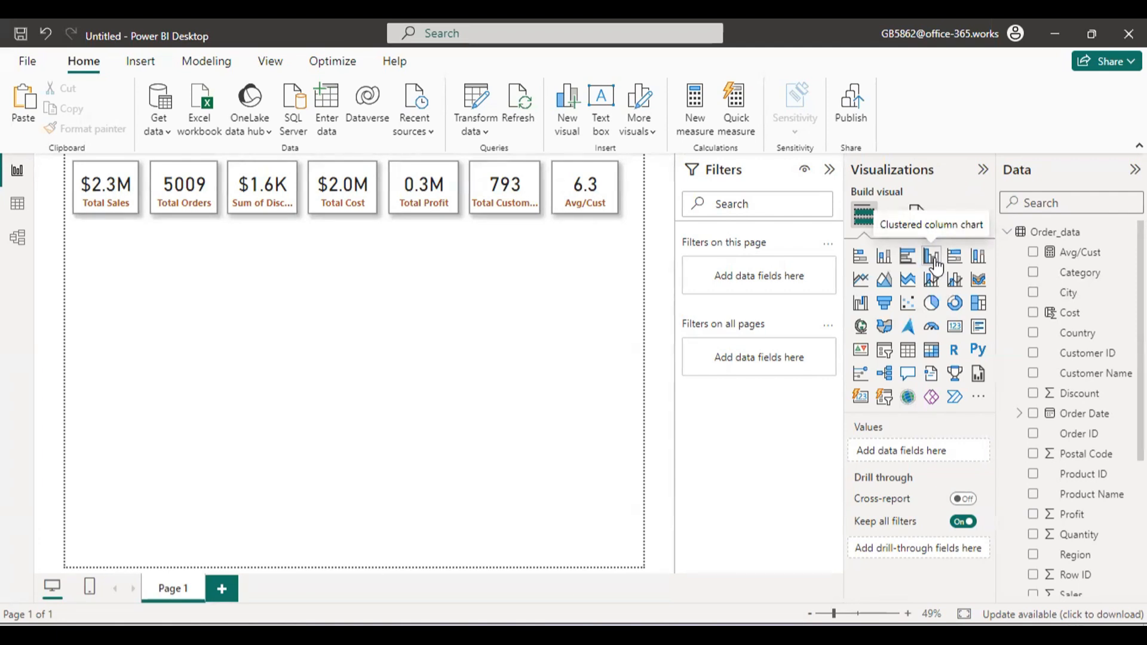
Step: Insert a clustered column chart and place it in the blank area just below the Total Sales card
click(935, 263)
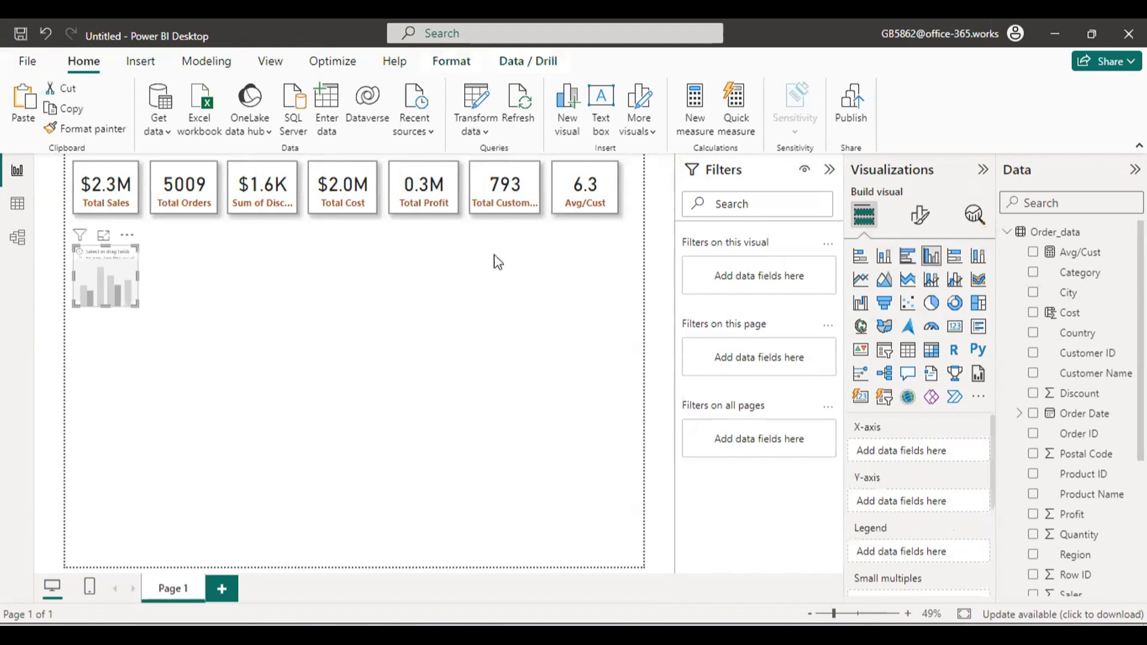
mouse_move(131, 242)
mouse_down()
mouse_move(161, 261)
mouse_move(148, 258)
mouse_up()
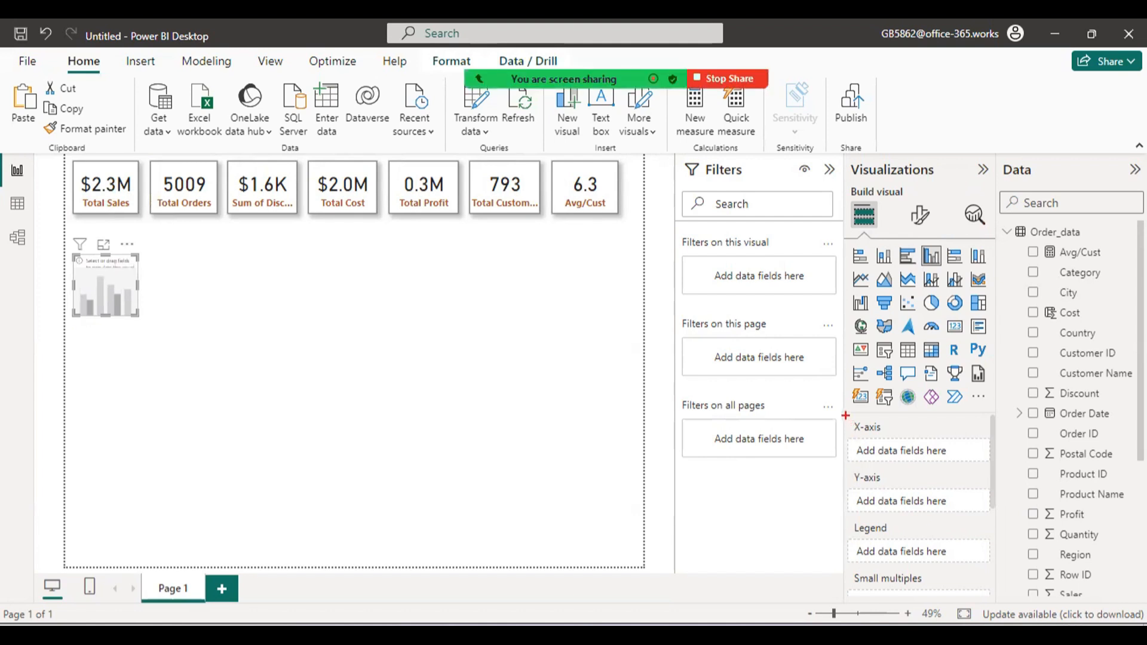
mouse_move(846, 415)
mouse_down()
mouse_move(847, 455)
mouse_move(1008, 465)
mouse_up()
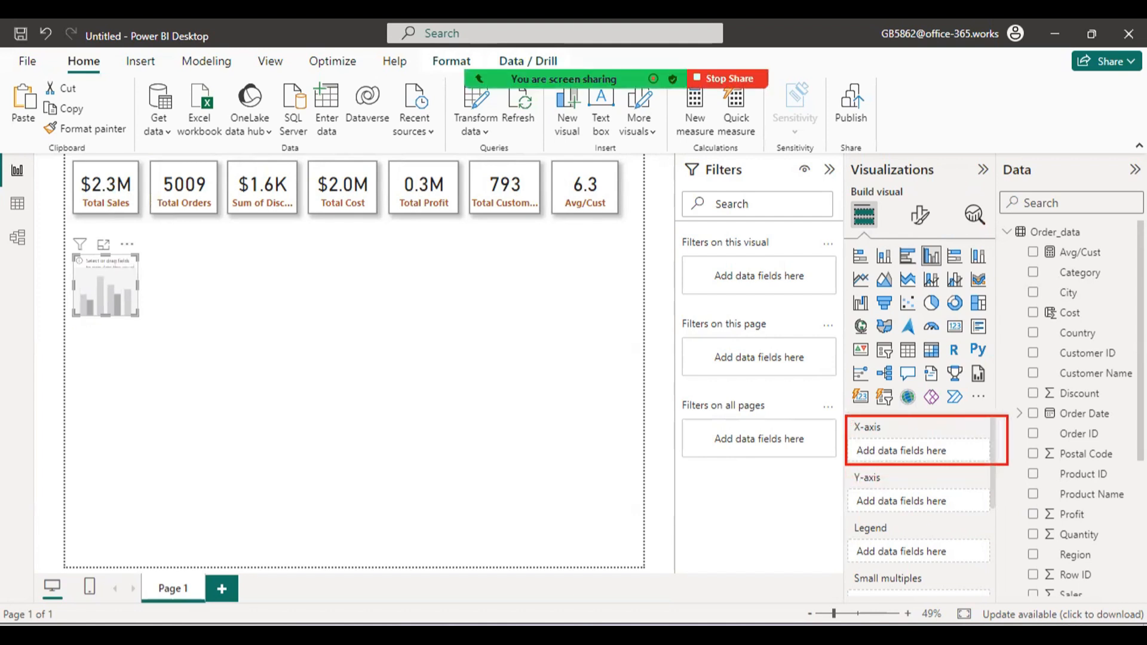
mouse_move(847, 471)
mouse_down()
mouse_move(876, 497)
mouse_move(1011, 515)
mouse_up()
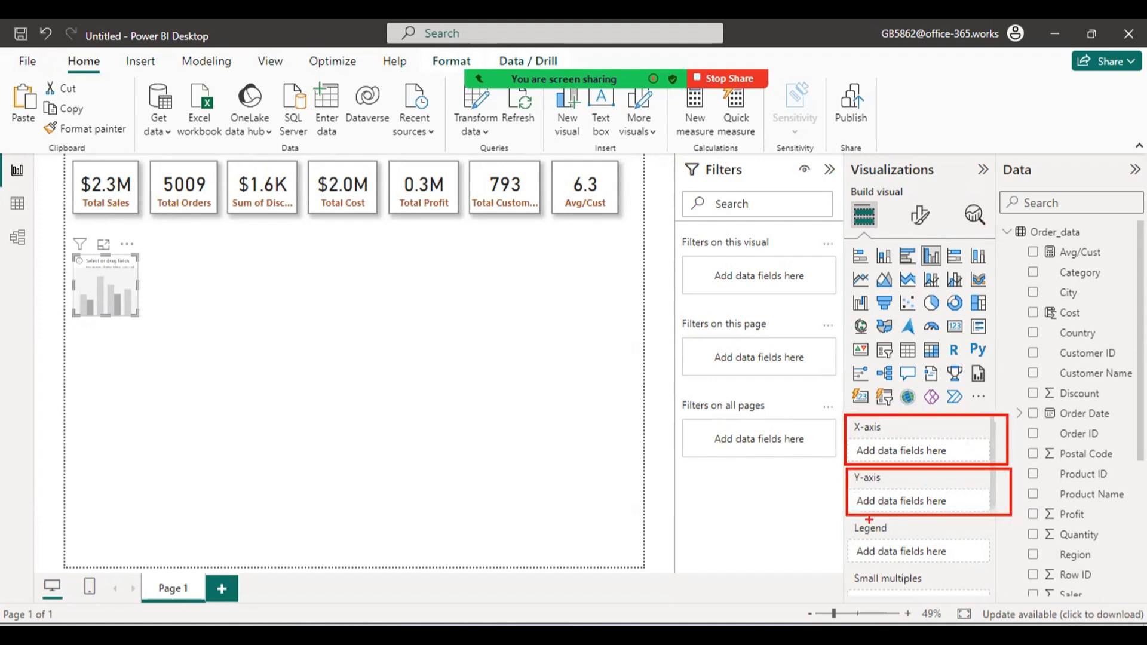
drag(846, 527, 1004, 566)
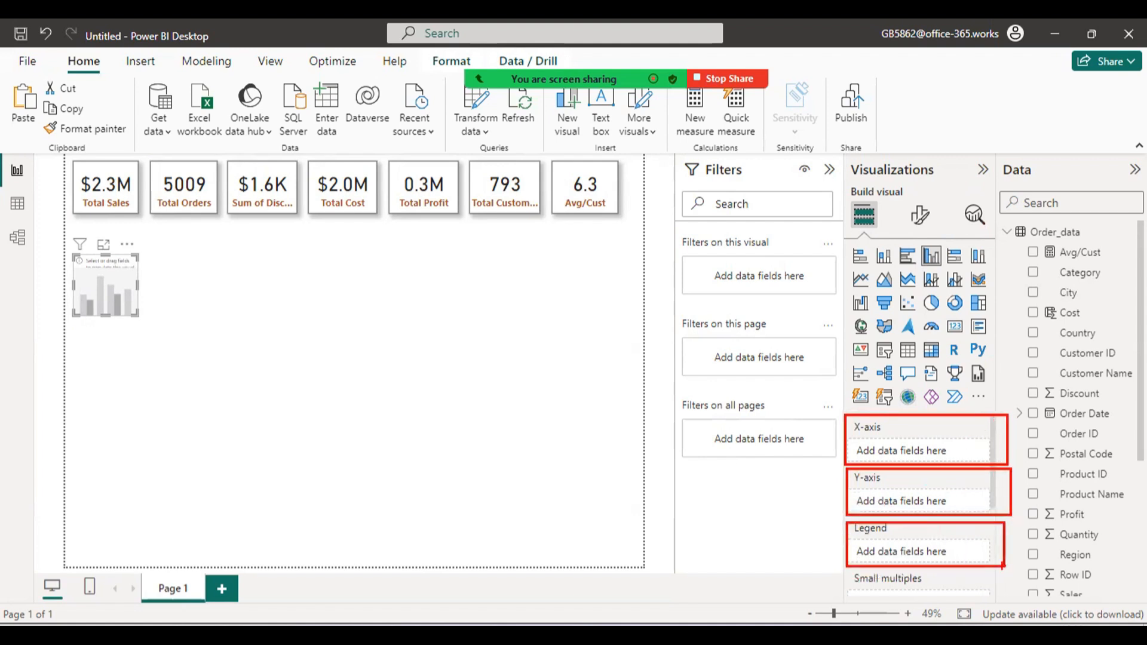
mouse_move(852, 570)
mouse_down()
mouse_move(968, 621)
mouse_move(1013, 613)
mouse_up()
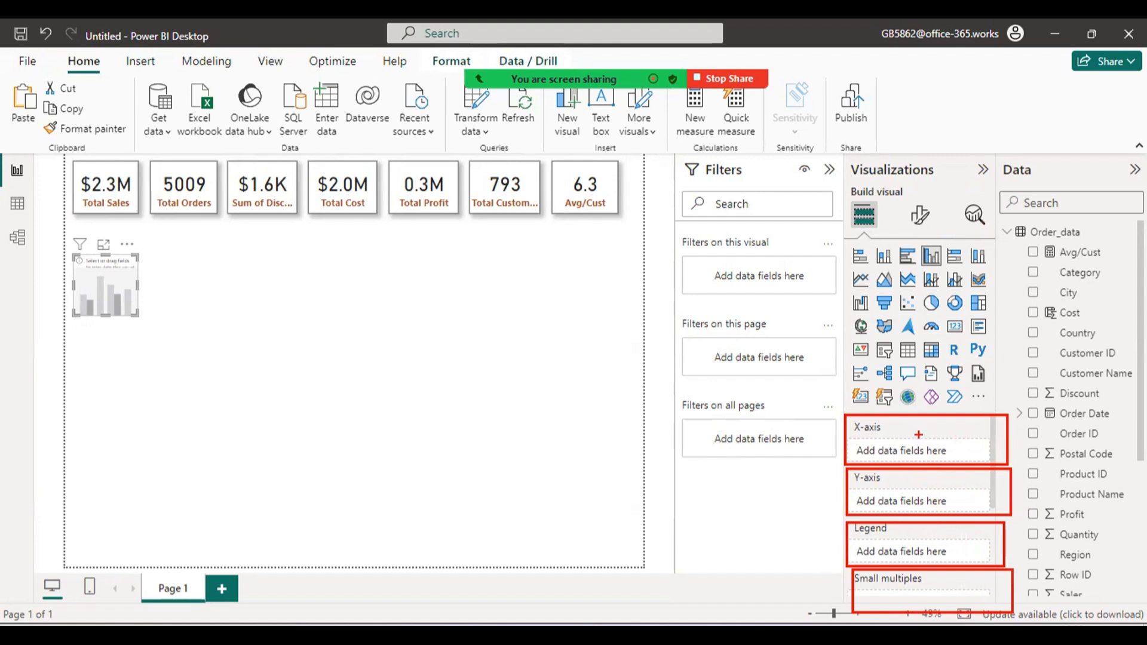
mouse_move(919, 433)
mouse_down()
mouse_move(932, 457)
mouse_move(986, 363)
mouse_up()
drag(955, 501, 1037, 442)
drag(873, 445, 702, 342)
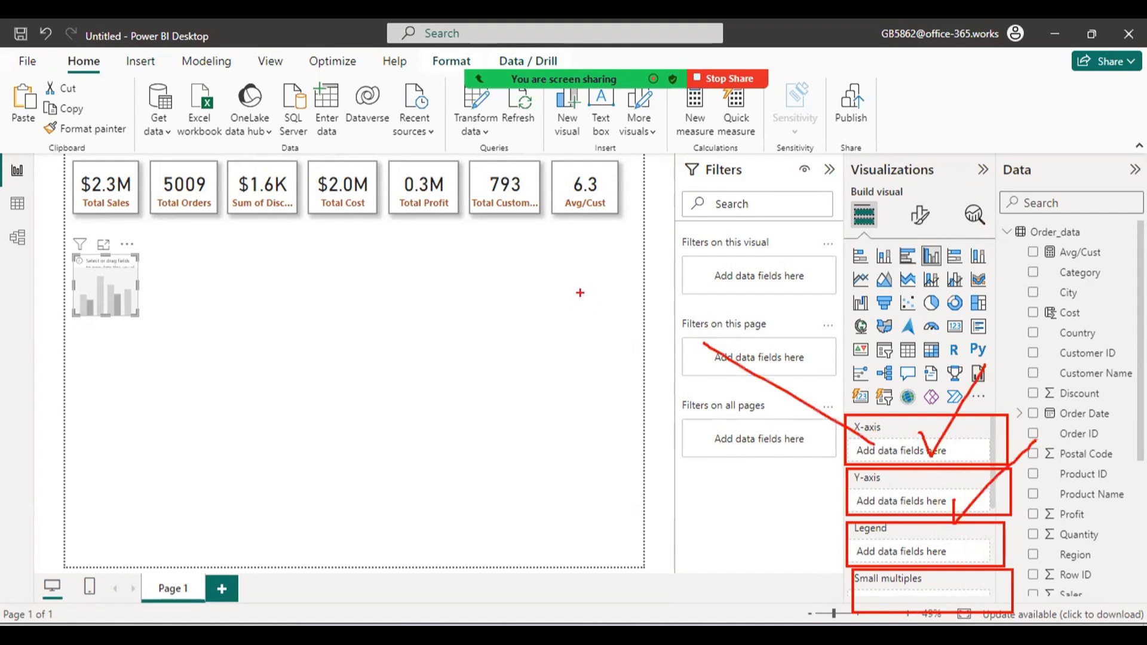
mouse_move(590, 292)
mouse_down()
mouse_move(641, 319)
mouse_move(687, 236)
mouse_move(836, 245)
mouse_move(883, 215)
mouse_move(898, 229)
mouse_up()
drag(696, 263, 763, 239)
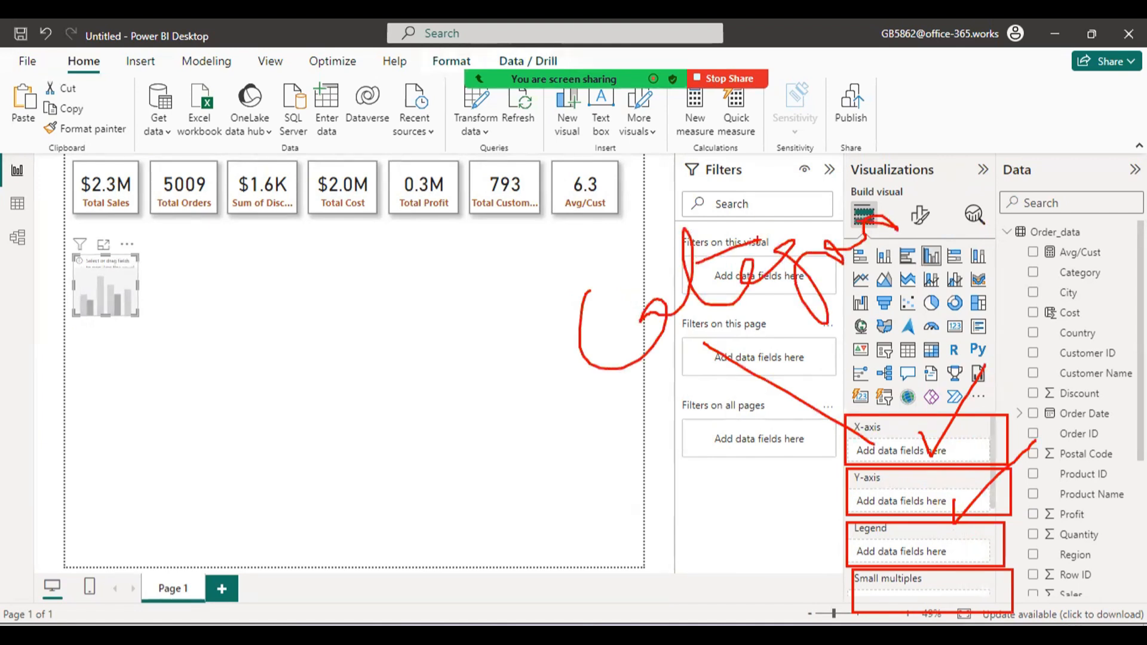
mouse_move(919, 199)
mouse_down()
mouse_move(920, 221)
mouse_move(1013, 206)
mouse_move(1019, 263)
mouse_up()
mouse_move(888, 301)
mouse_down()
mouse_move(905, 323)
mouse_move(911, 290)
mouse_move(943, 361)
mouse_up()
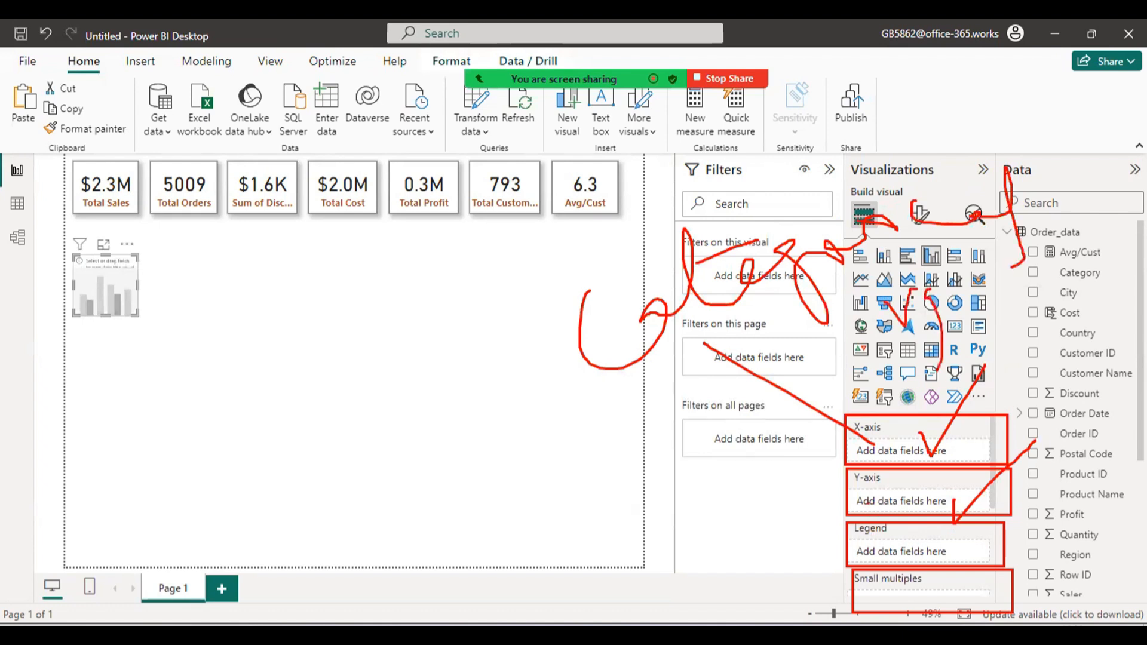
drag(870, 503, 609, 503)
mouse_move(421, 512)
mouse_down()
mouse_move(484, 556)
mouse_move(605, 435)
mouse_move(740, 388)
mouse_move(825, 330)
mouse_up()
drag(810, 300, 819, 486)
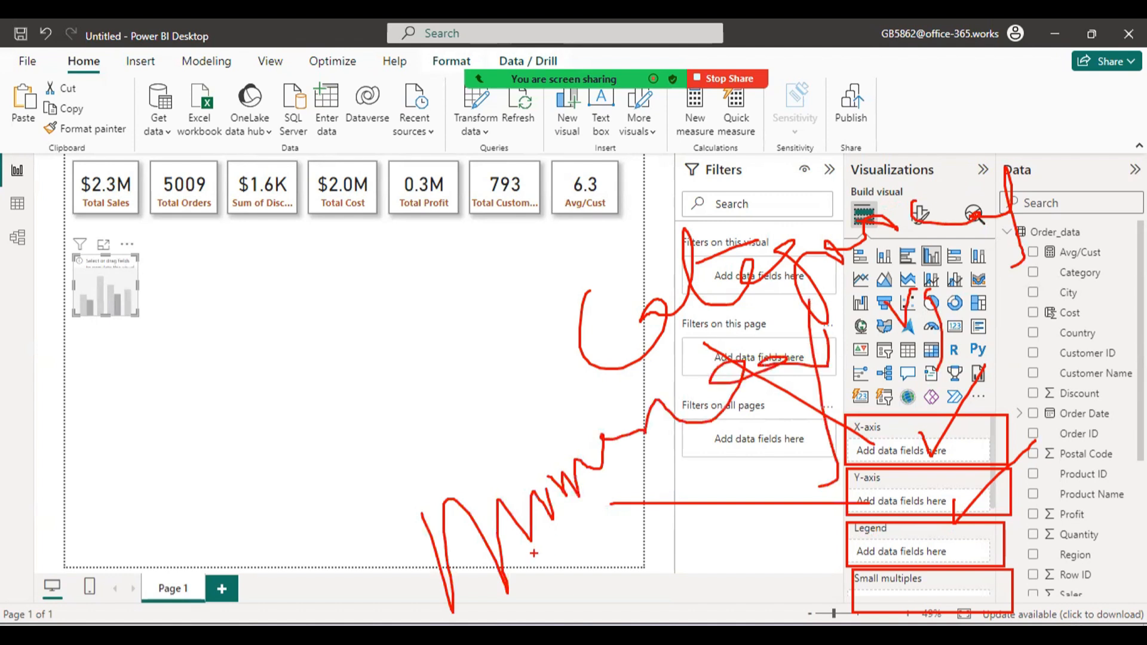
mouse_move(542, 543)
mouse_down()
mouse_move(583, 592)
mouse_move(671, 550)
mouse_move(705, 472)
mouse_move(714, 496)
mouse_move(751, 474)
mouse_up()
drag(609, 476, 702, 429)
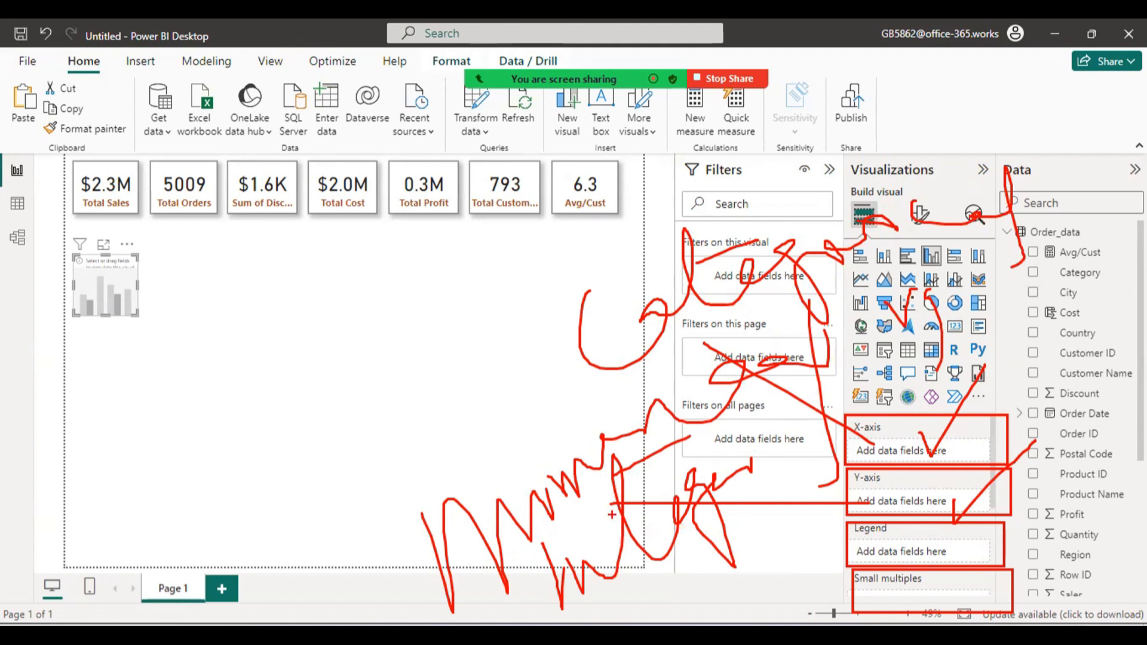
key(Escape)
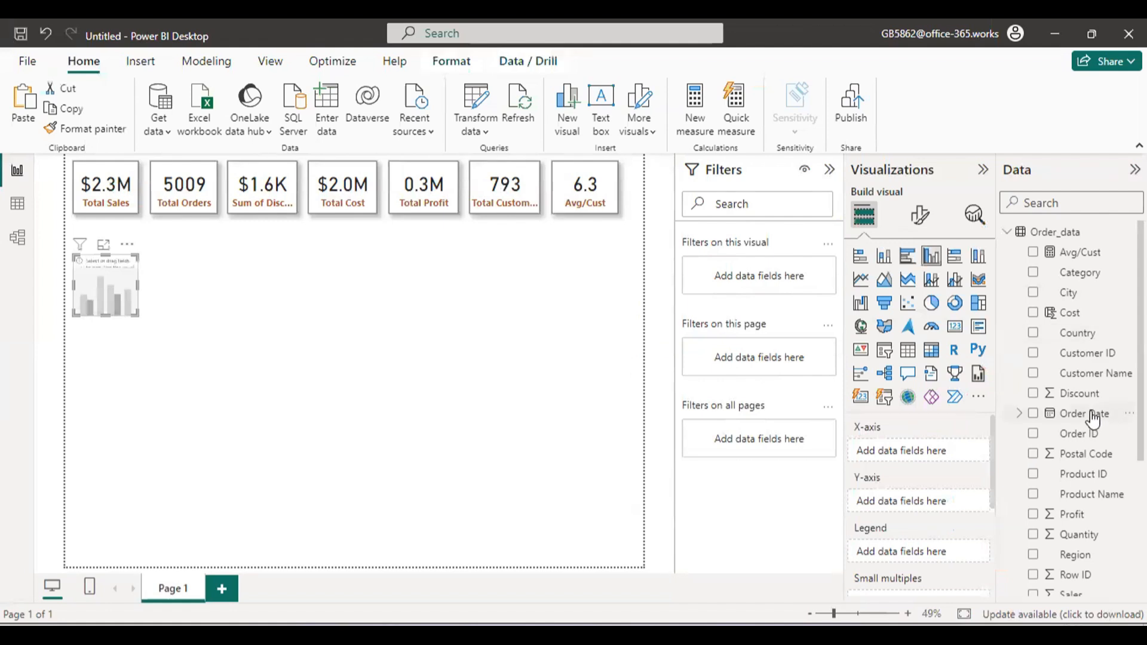
Step: Assign Order Date to the column chart's X-axis and the Total Sales measure to its Y-axis
drag(1094, 421, 919, 449)
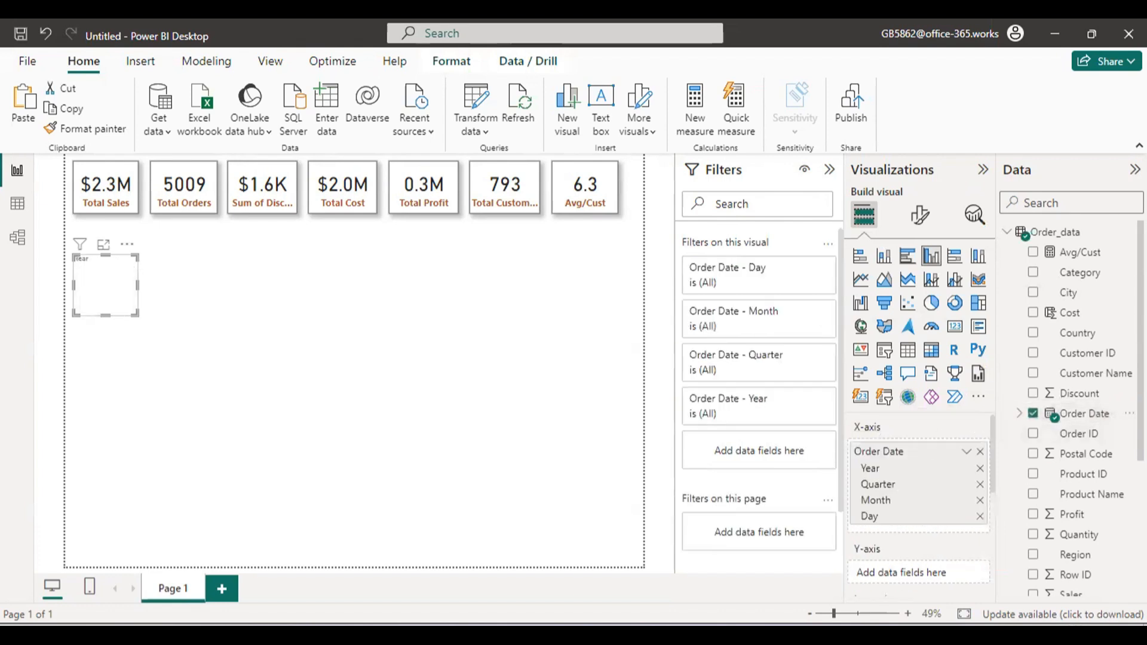
scroll(1069, 406, down, 5)
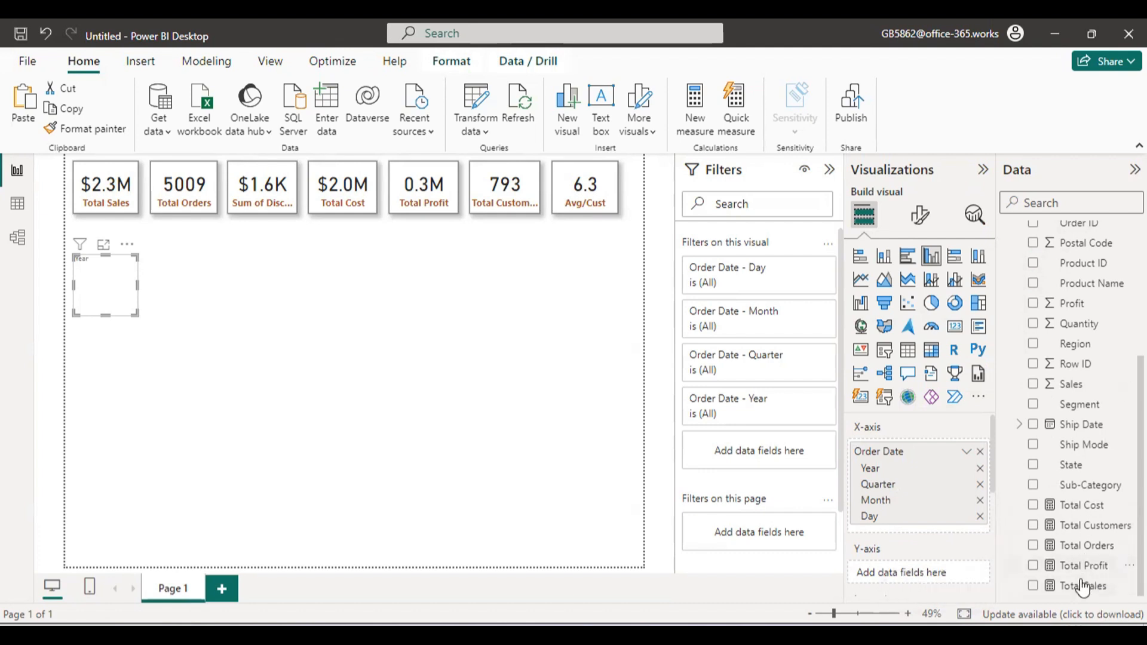
drag(1080, 590, 909, 574)
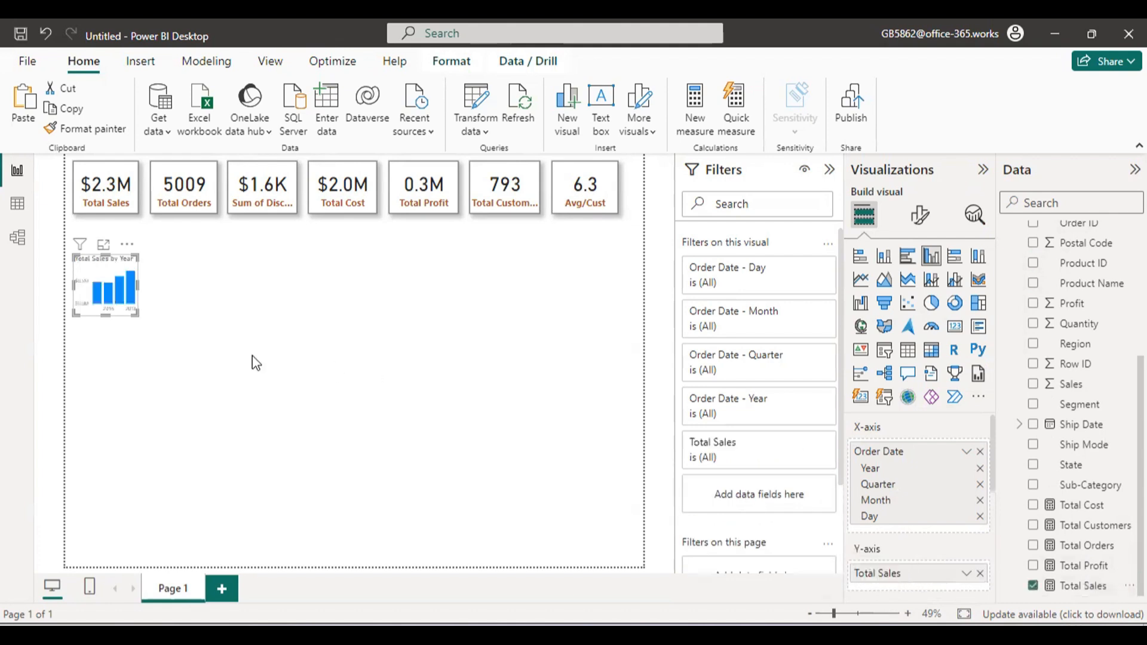
Step: Enlarge the Total Sales by Year chart to span more than two cards and move it up directly beneath the card row
drag(130, 312, 254, 411)
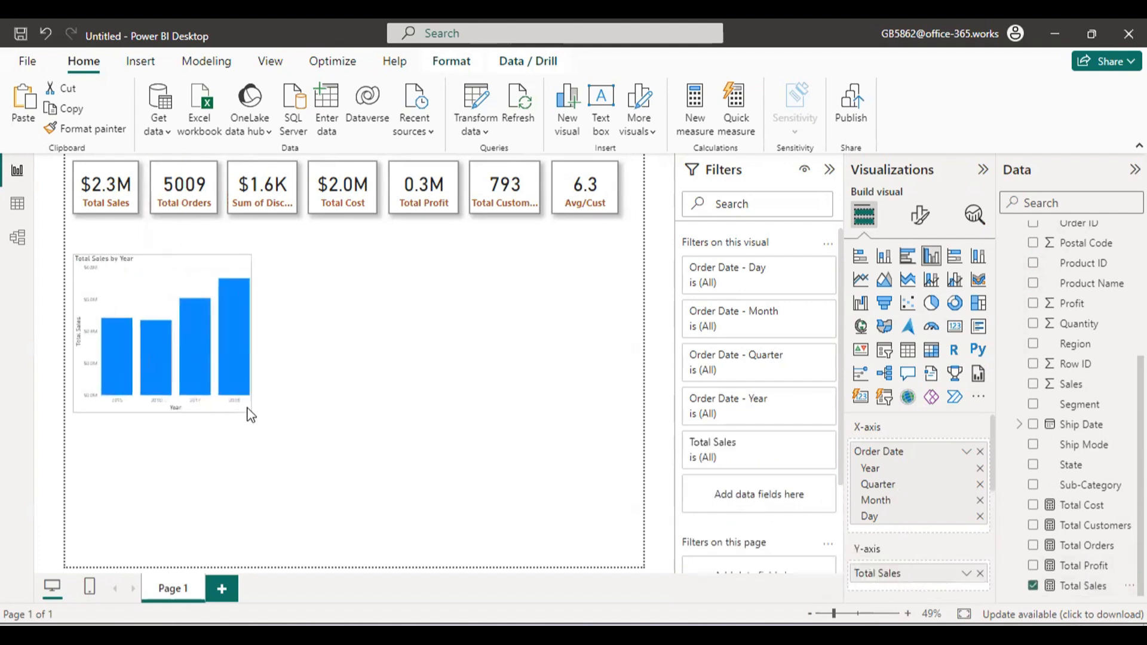
drag(201, 284, 202, 247)
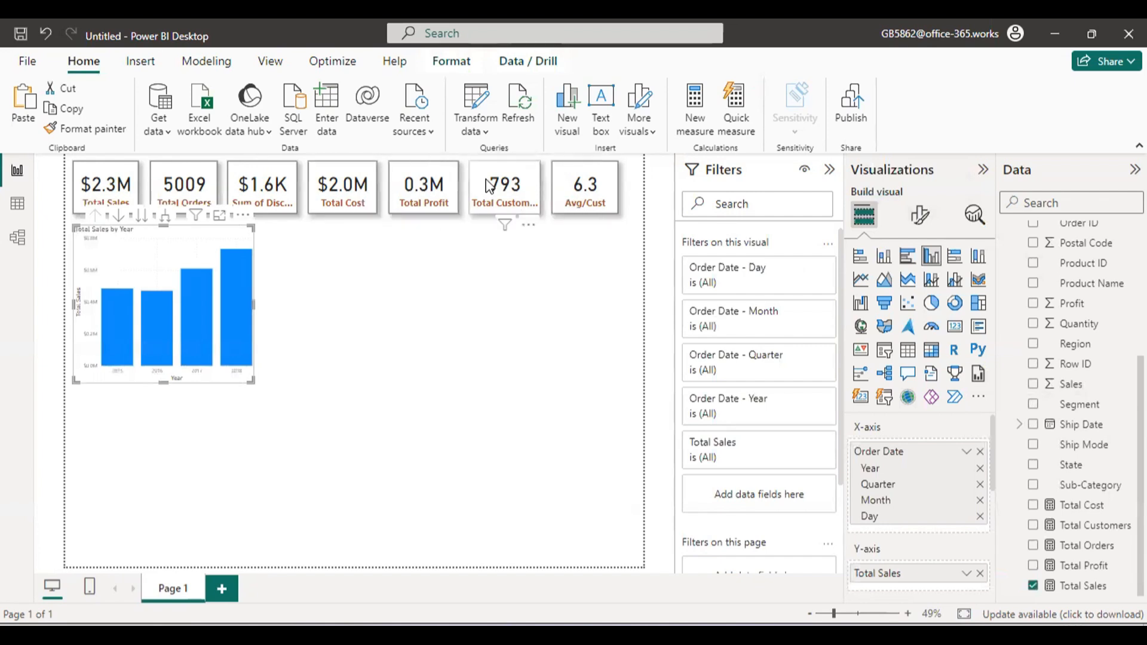
Step: Format the column chart's X-axis values with font size 14 and bold
click(590, 186)
click(920, 215)
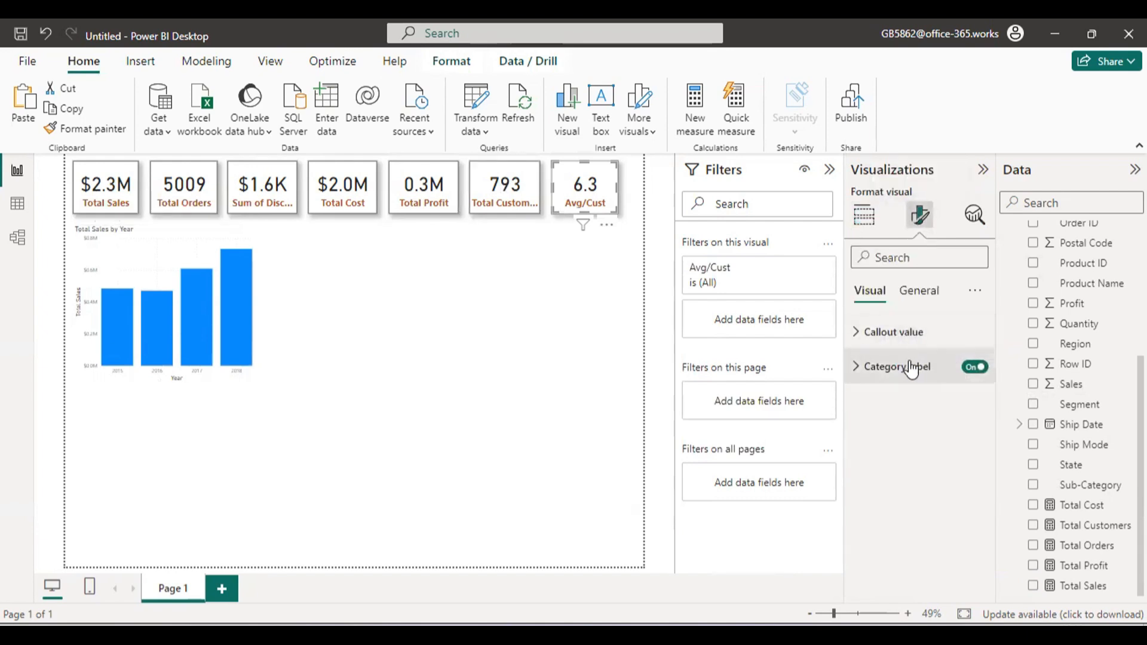
click(171, 247)
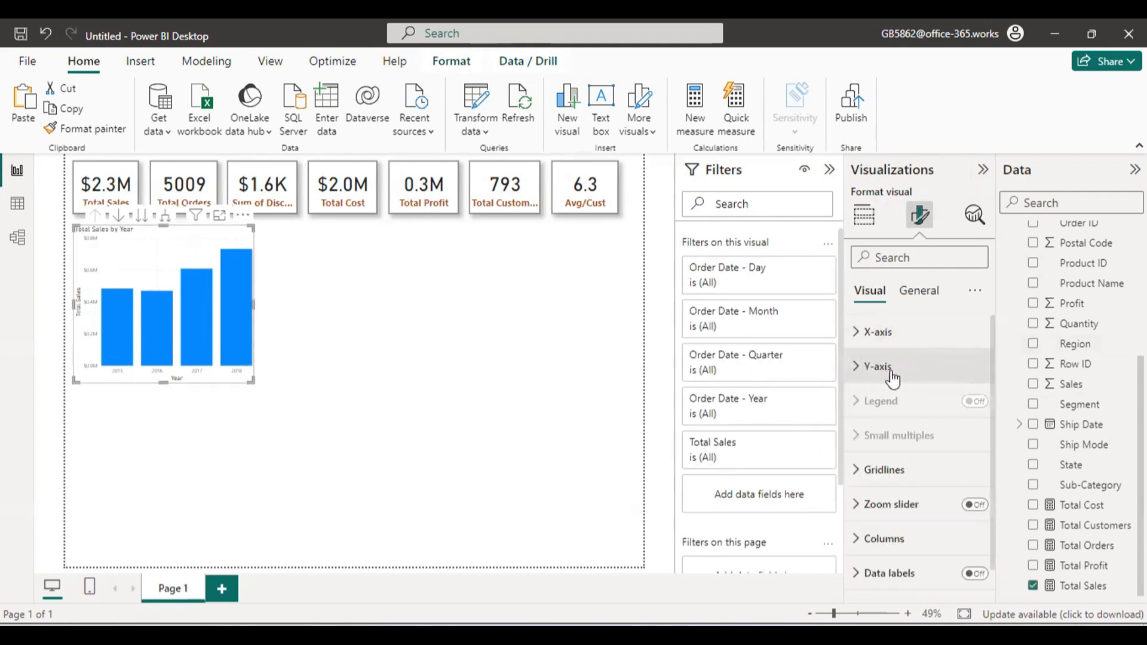
scroll(915, 485, down, 1)
scroll(907, 498, up, 1)
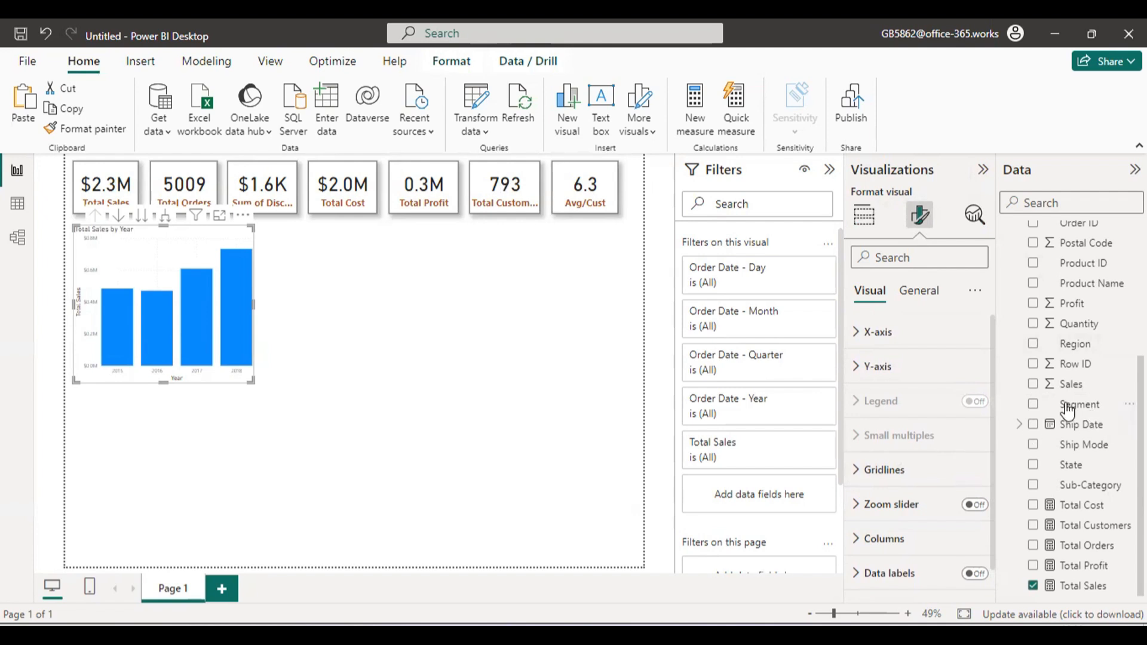
click(900, 346)
scroll(929, 505, down, 3)
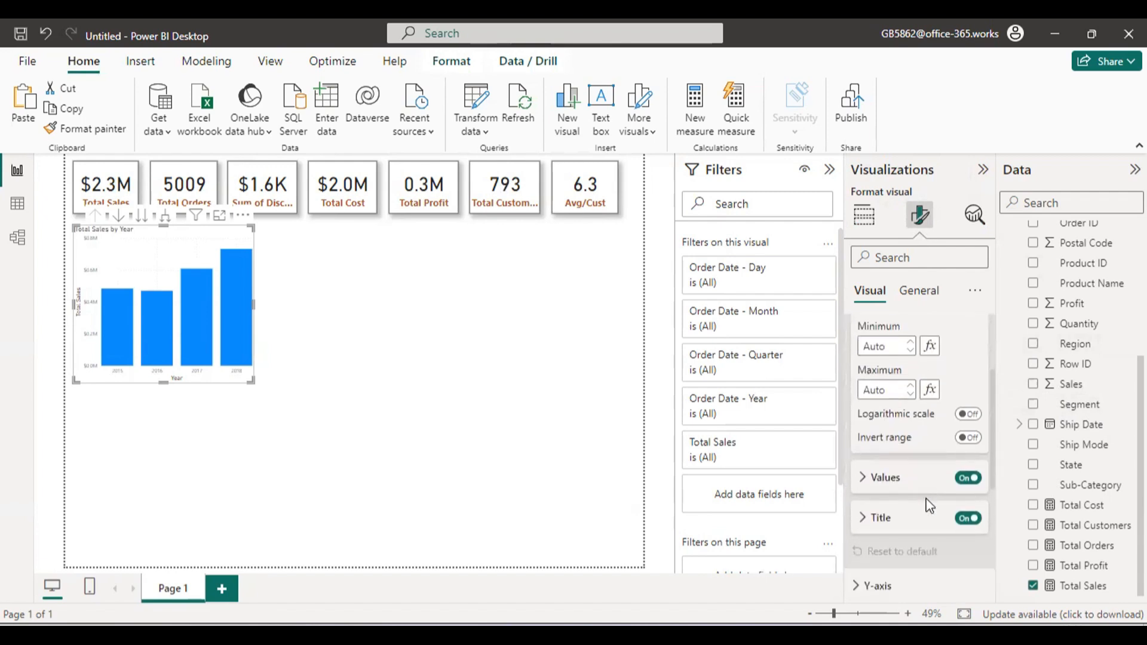
click(903, 482)
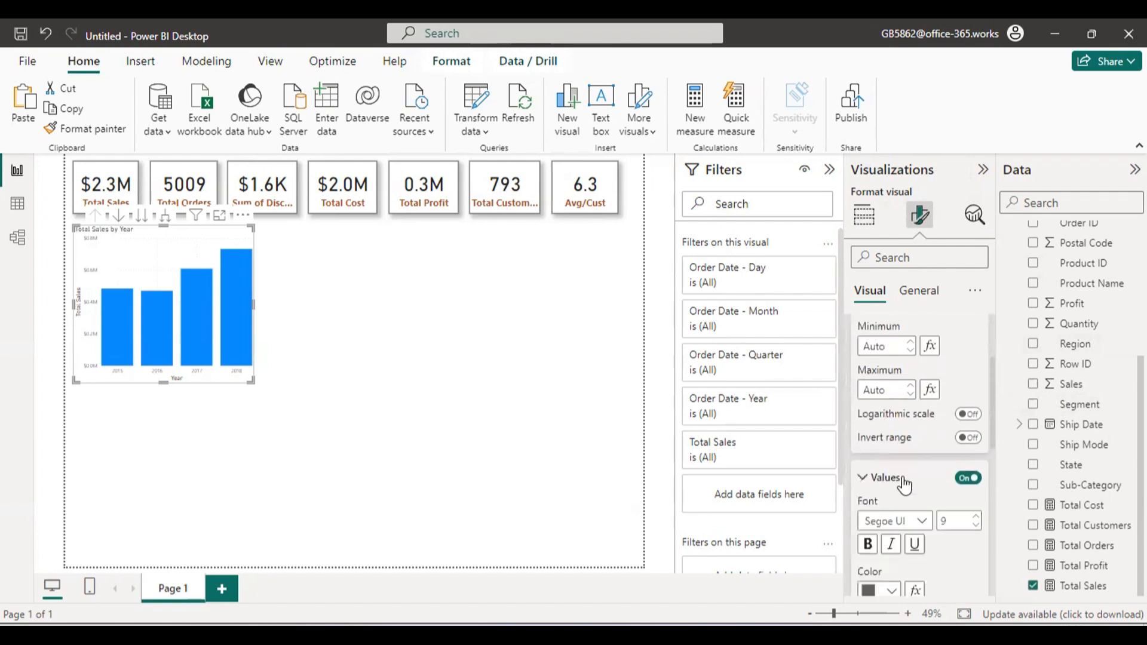
click(977, 517)
click(868, 546)
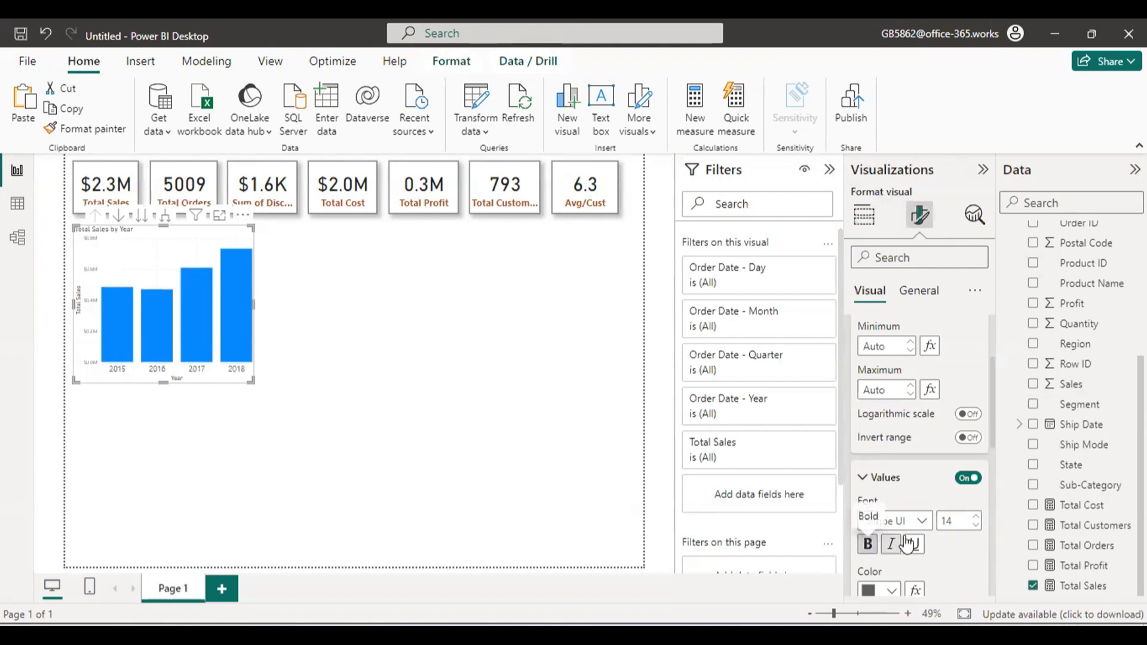
scroll(920, 543, down, 2)
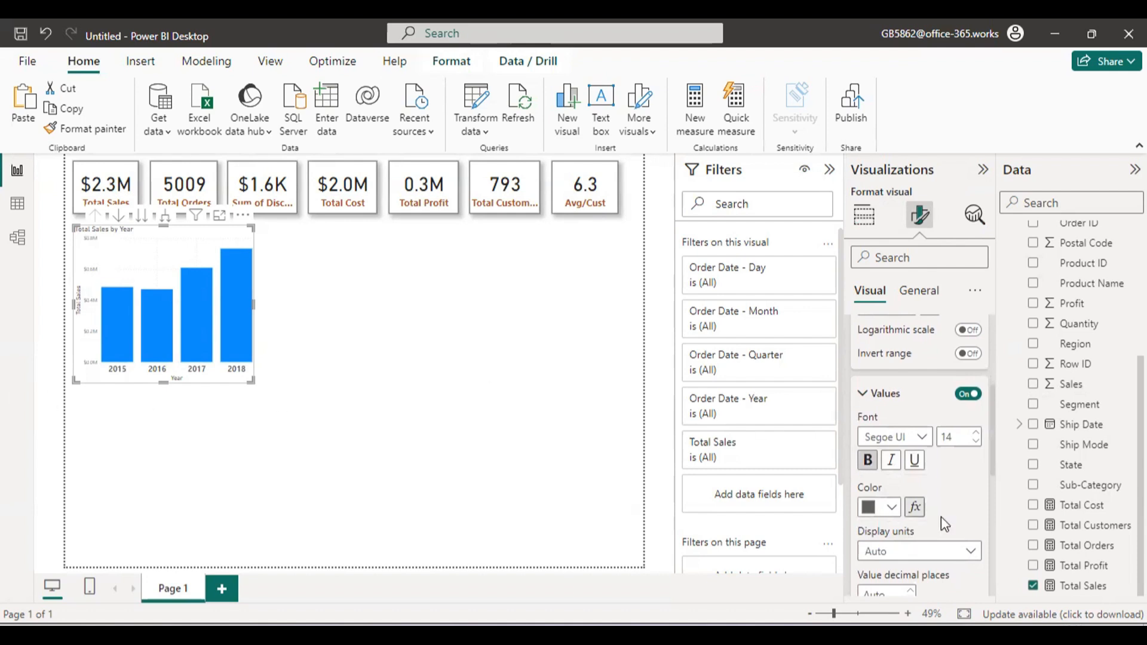
key(ctrl+2)
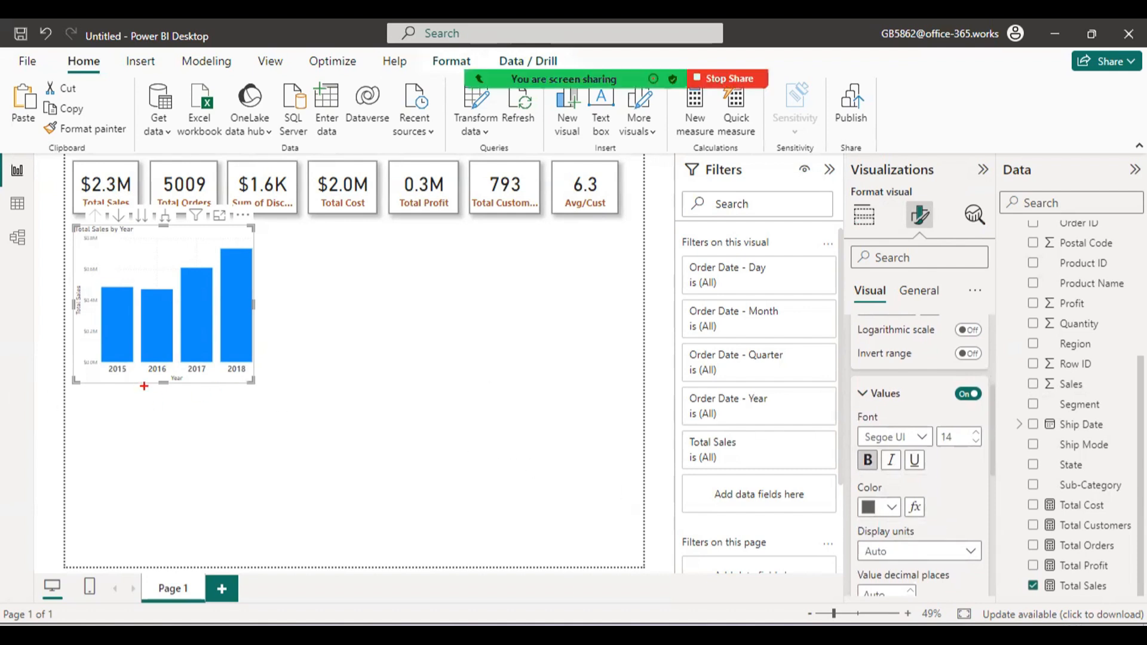
drag(108, 367, 224, 361)
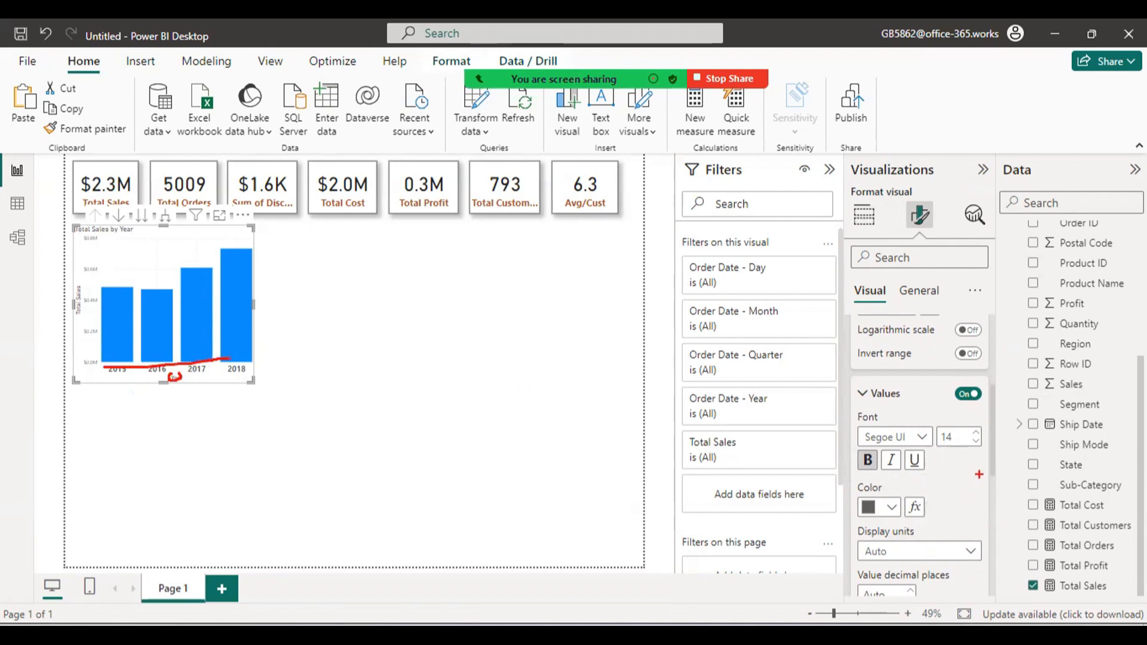
key(Escape)
Step: Turn off the X-axis title of the Total Sales by Year chart
scroll(977, 471, down, 4)
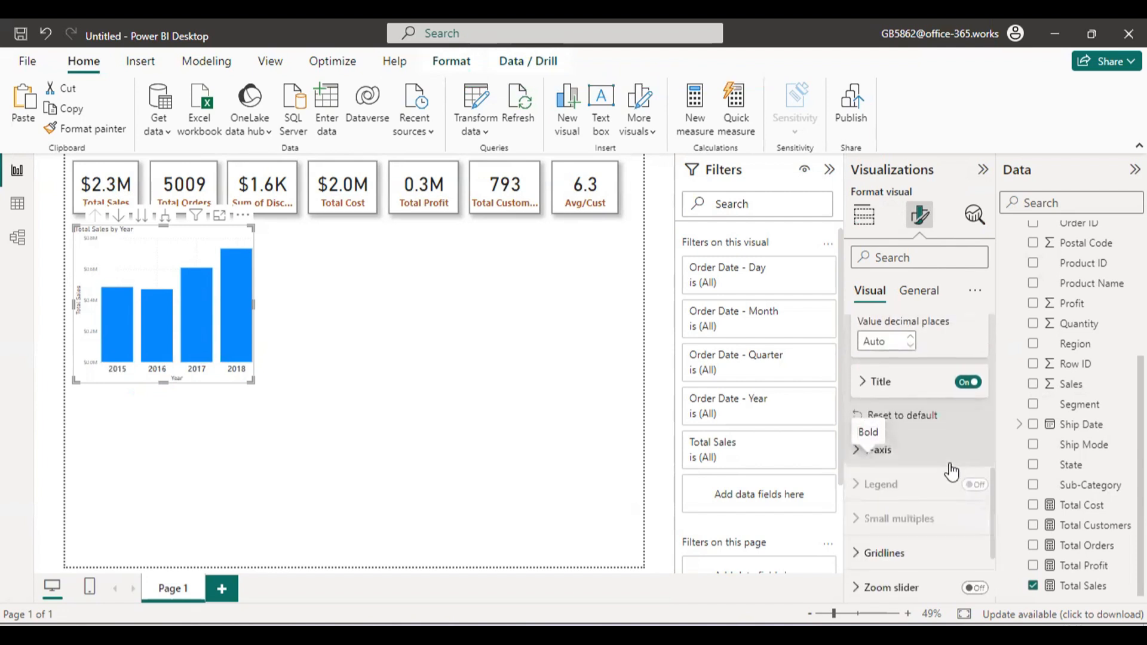
click(968, 389)
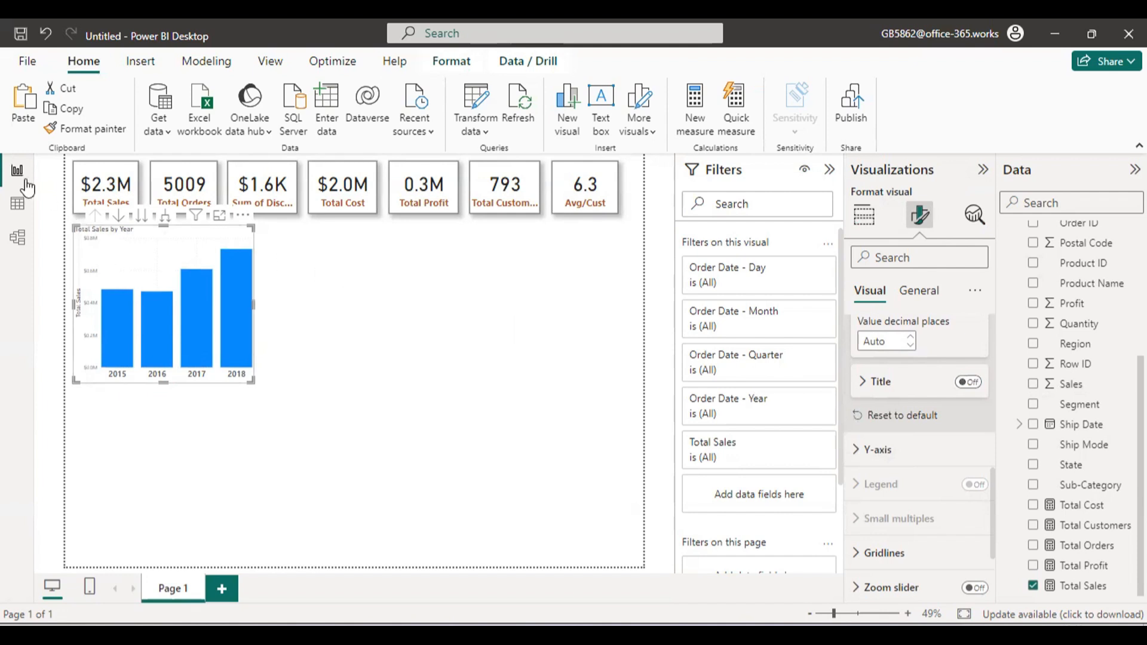
key(ctrl+2)
drag(67, 225, 102, 386)
mouse_move(92, 278)
mouse_down()
mouse_move(85, 239)
mouse_move(95, 334)
mouse_move(81, 310)
mouse_move(190, 236)
mouse_move(243, 222)
mouse_up()
key(Escape)
Step: Turn on data labels for the columns of the Total Sales by Year chart
drag(993, 506, 998, 313)
drag(998, 386, 969, 591)
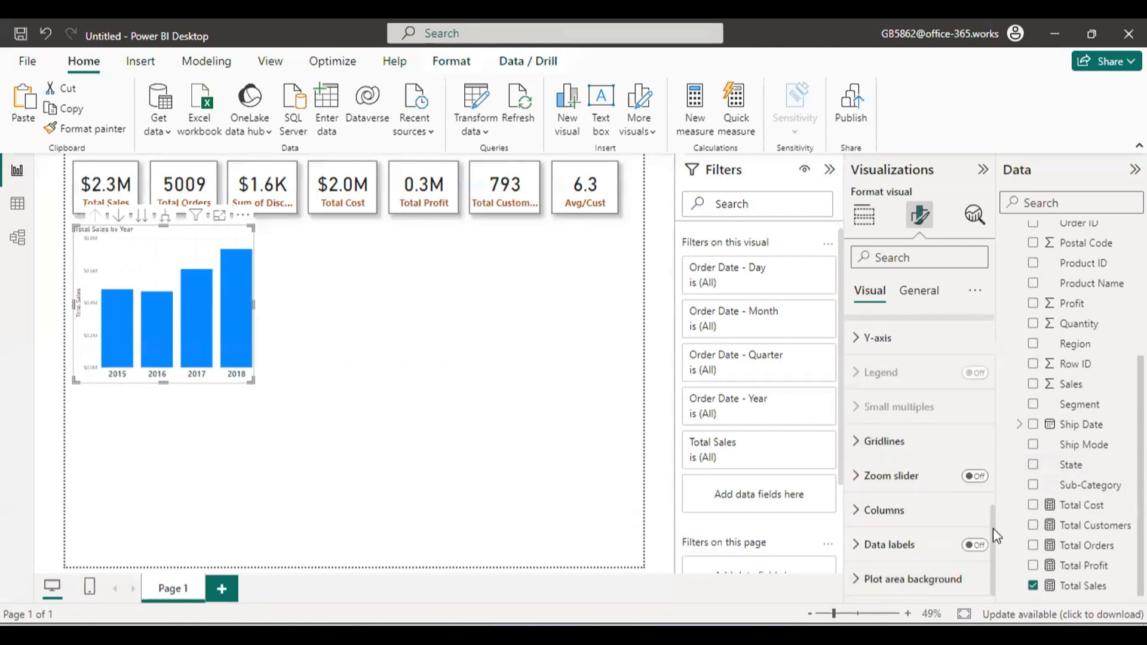
drag(991, 526, 1005, 551)
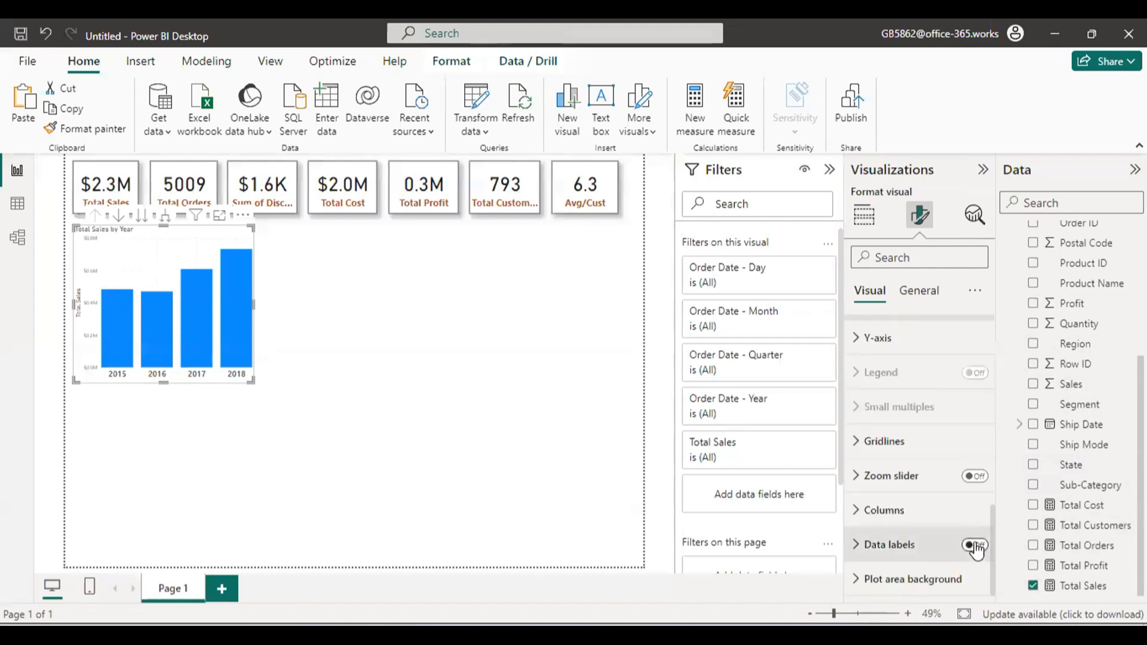
click(975, 546)
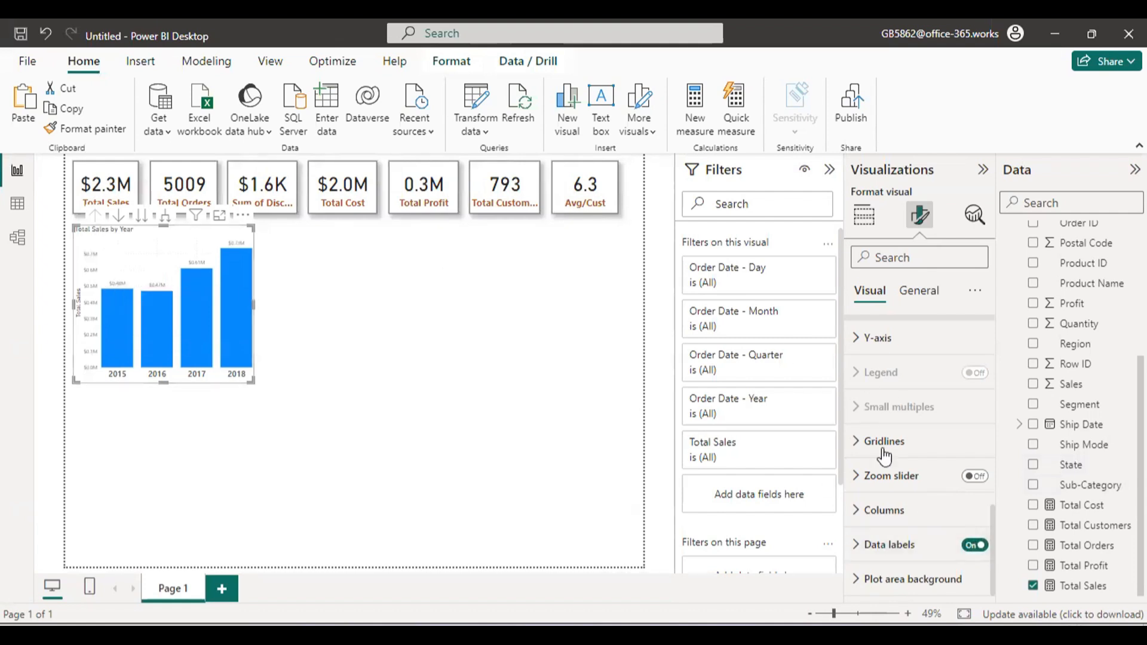
Step: Format the data label values of the column chart with font size 13 and bold
click(877, 544)
scroll(882, 526, down, 10)
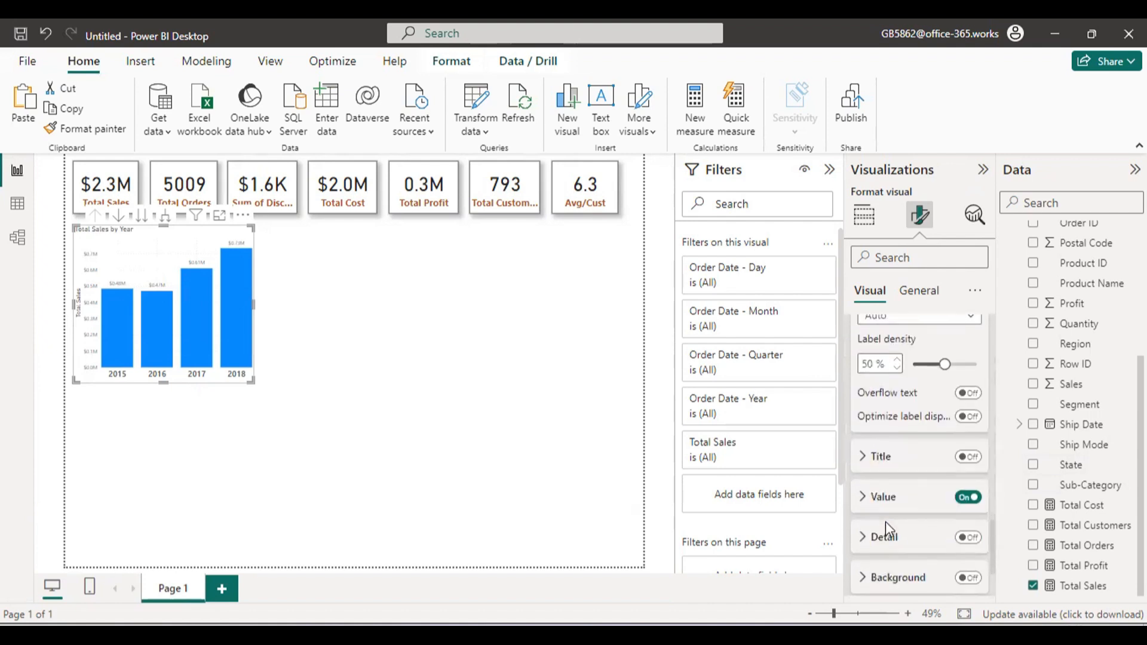
click(912, 501)
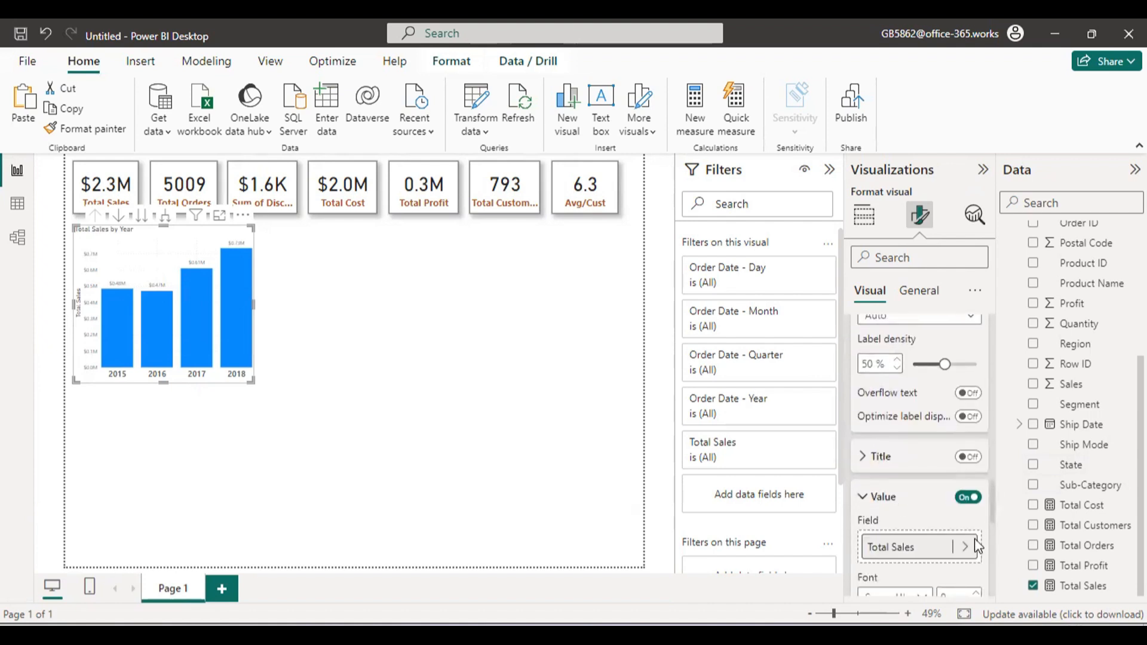
scroll(971, 538, down, 3)
click(973, 427)
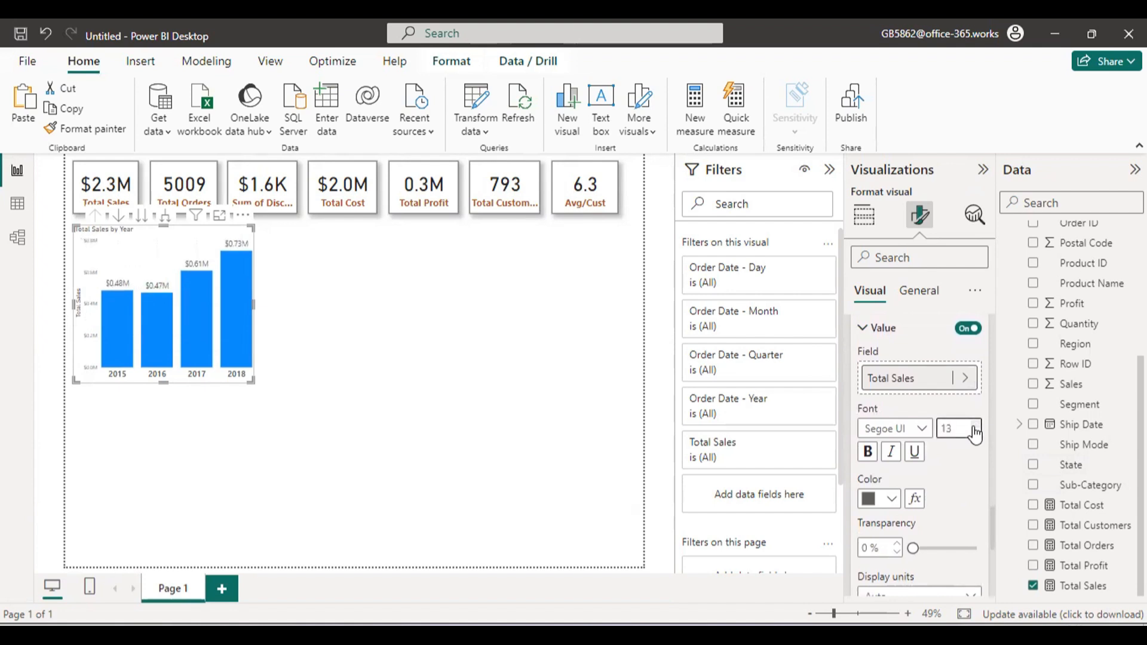
click(867, 452)
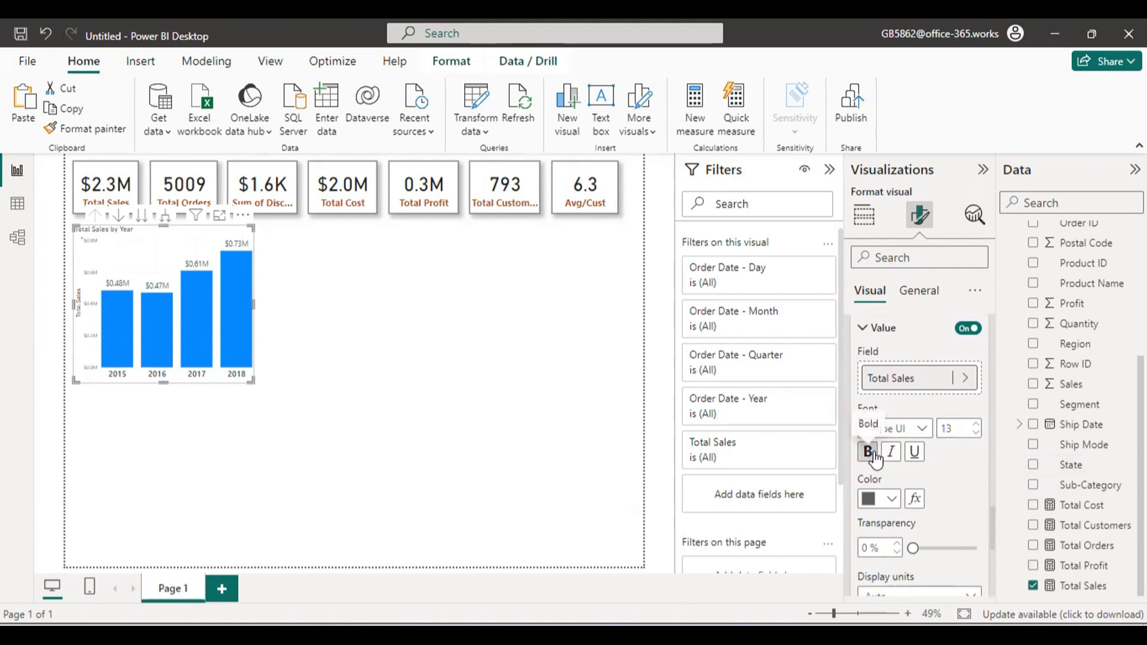
Step: Change the data label values of the Total Sales by Year chart to a custom bright red color
click(890, 499)
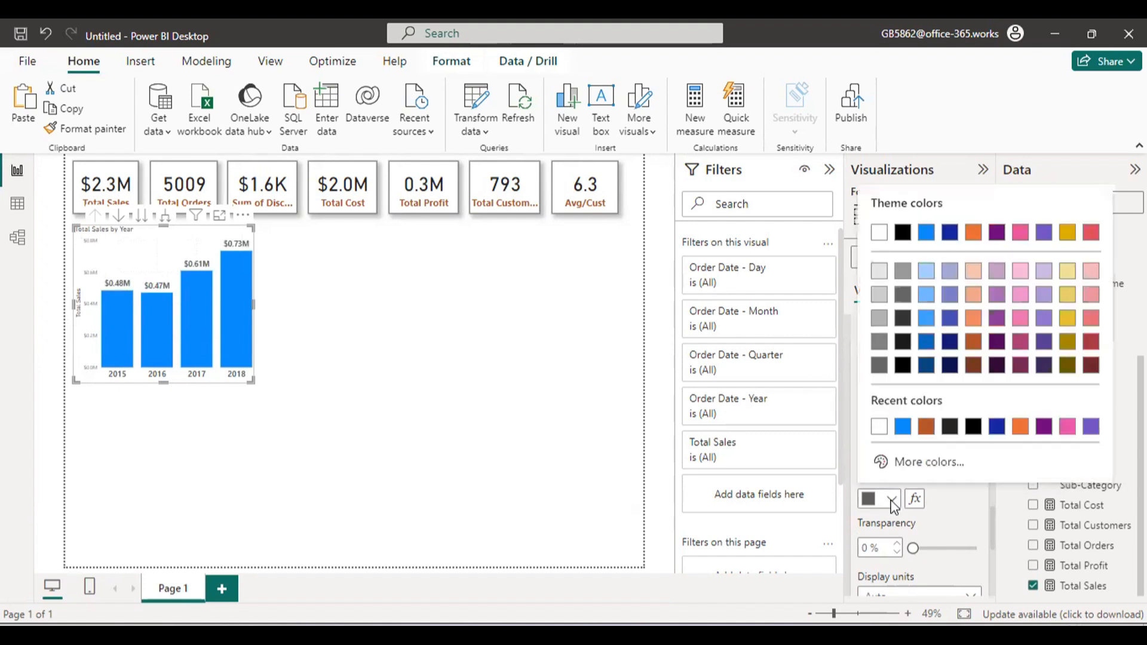
click(933, 465)
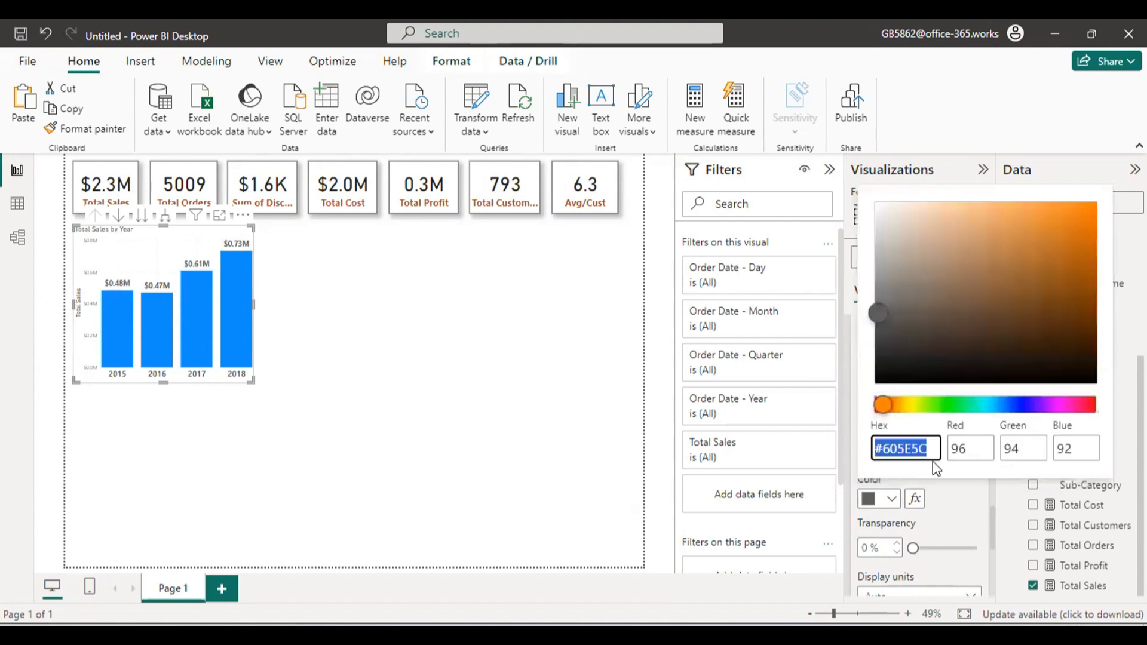
click(1095, 405)
click(1077, 215)
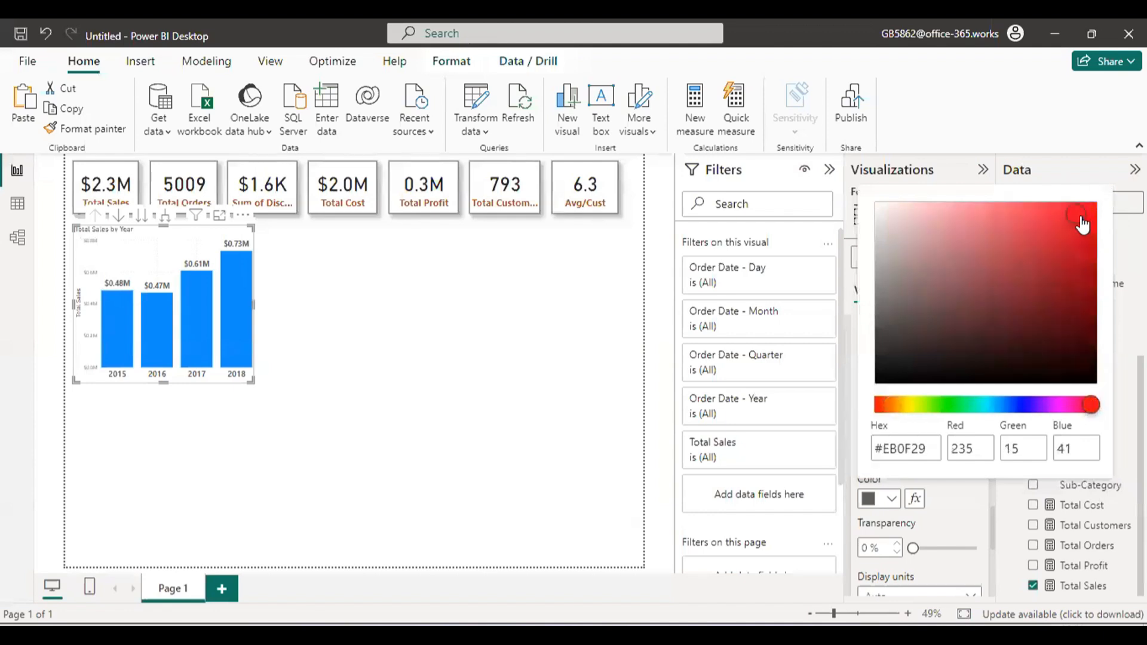
click(968, 514)
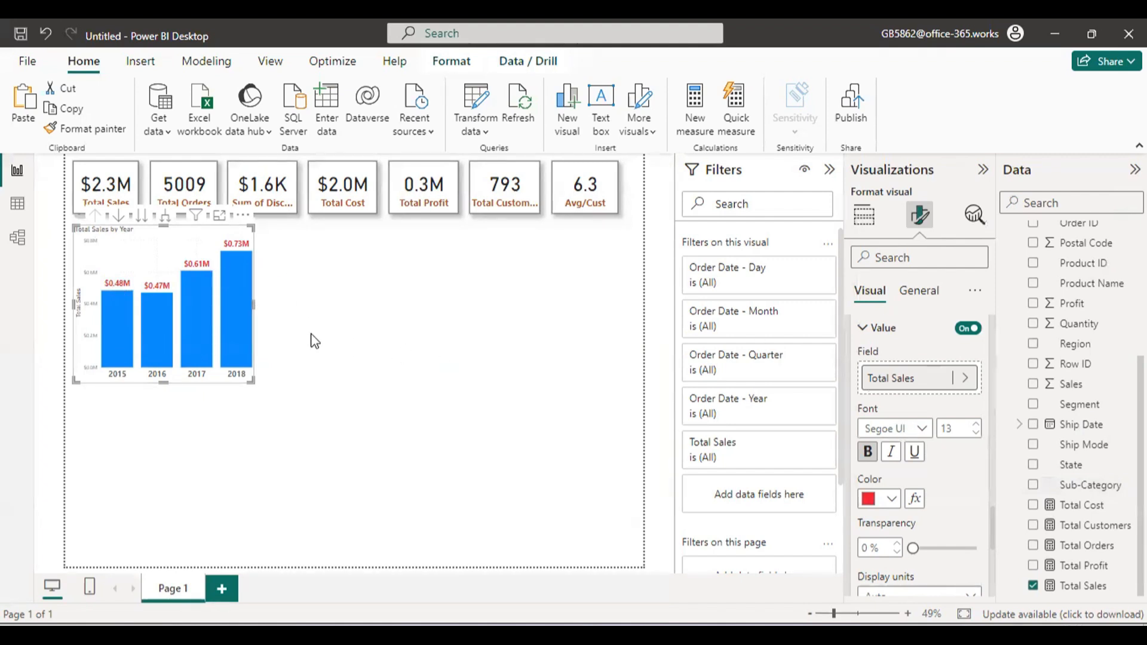
Step: Set the column chart's data label values to display units of Thousands with 0 decimal places
scroll(934, 496, down, 3)
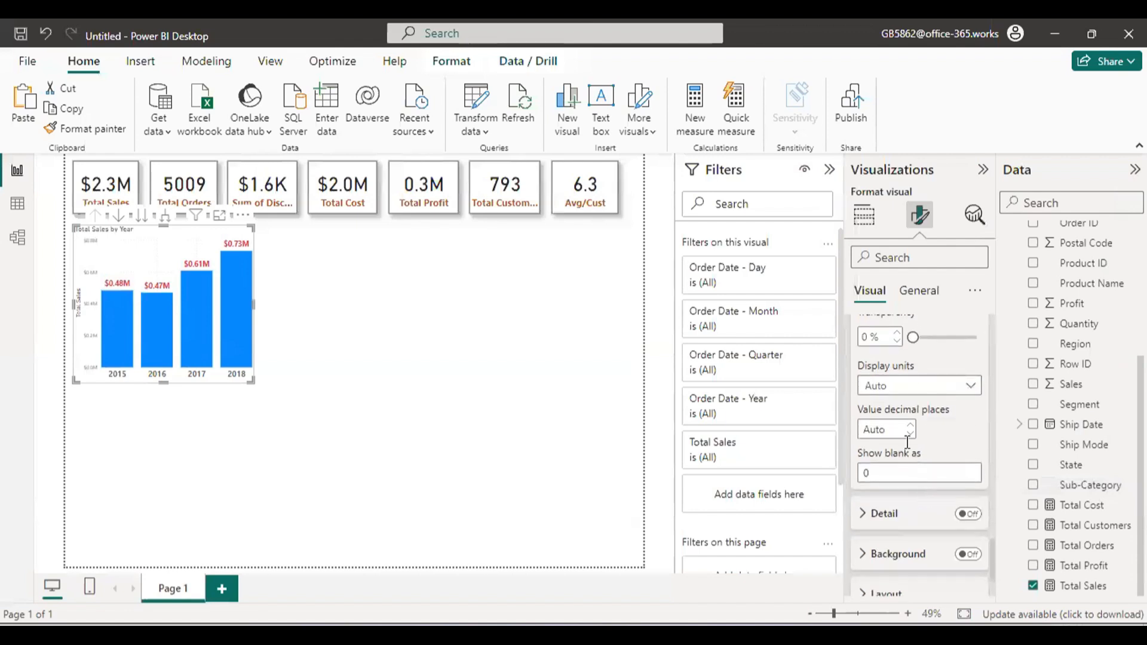
click(941, 389)
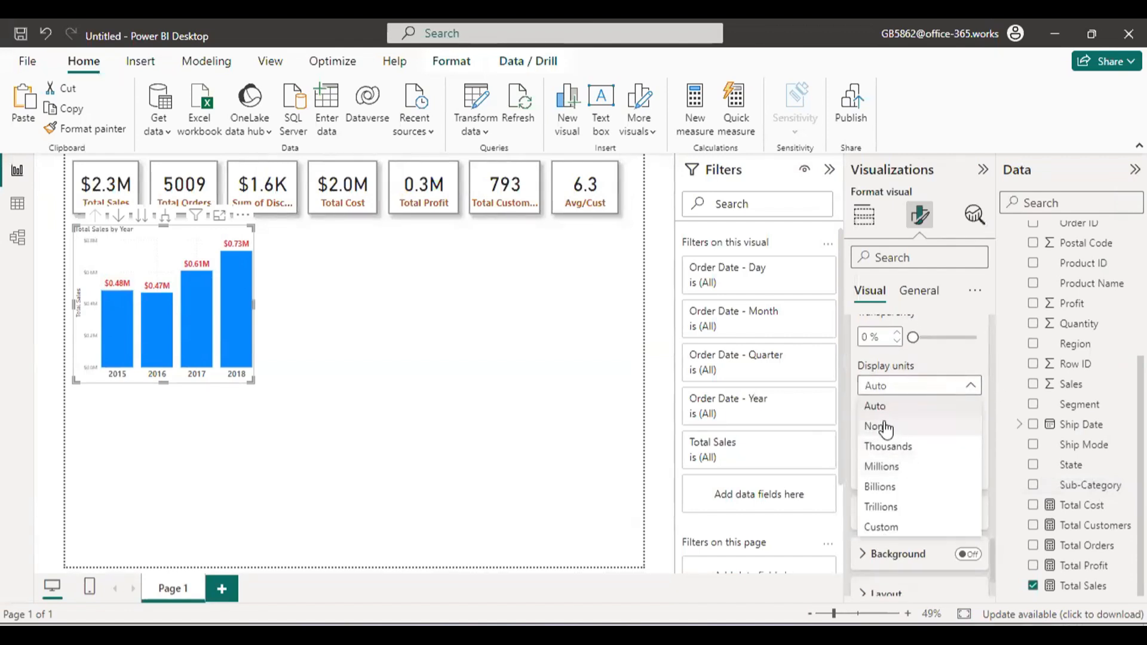
click(888, 447)
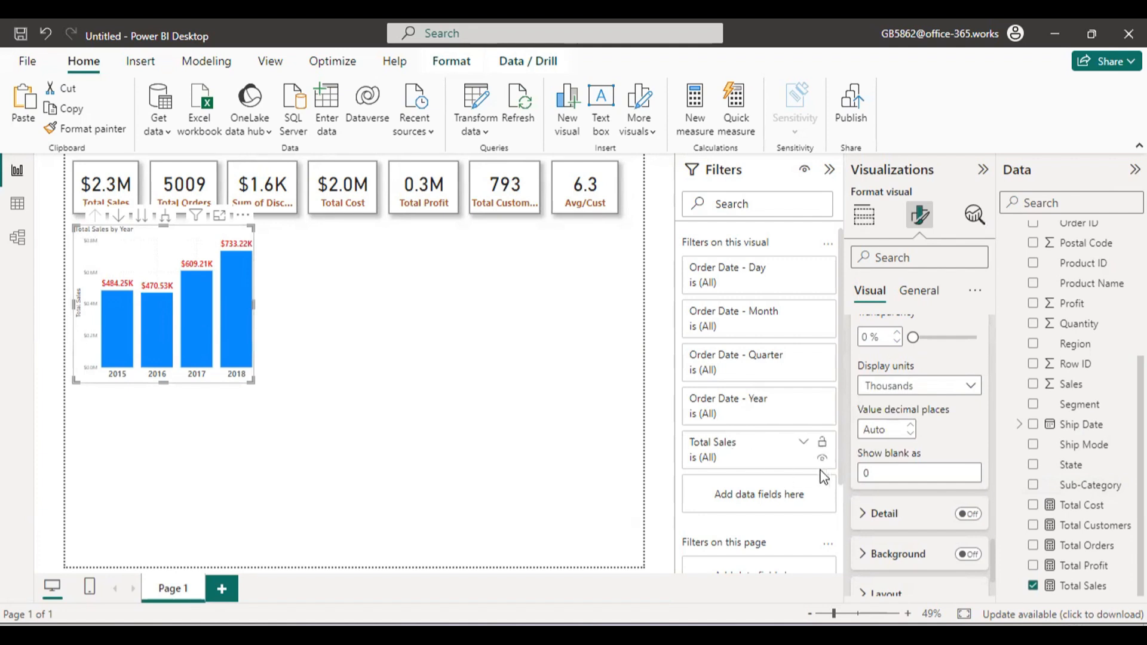
scroll(920, 507, down, 3)
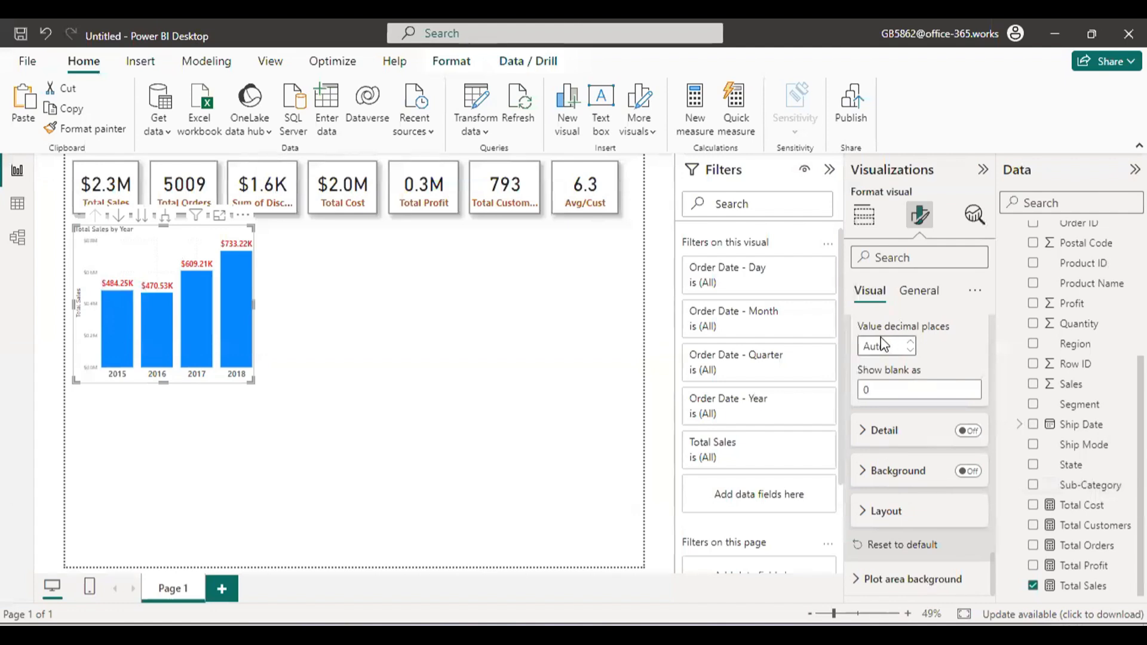
key(ctrl+2)
mouse_move(859, 319)
mouse_down()
mouse_move(880, 356)
mouse_move(952, 359)
mouse_up()
key(Escape)
click(910, 353)
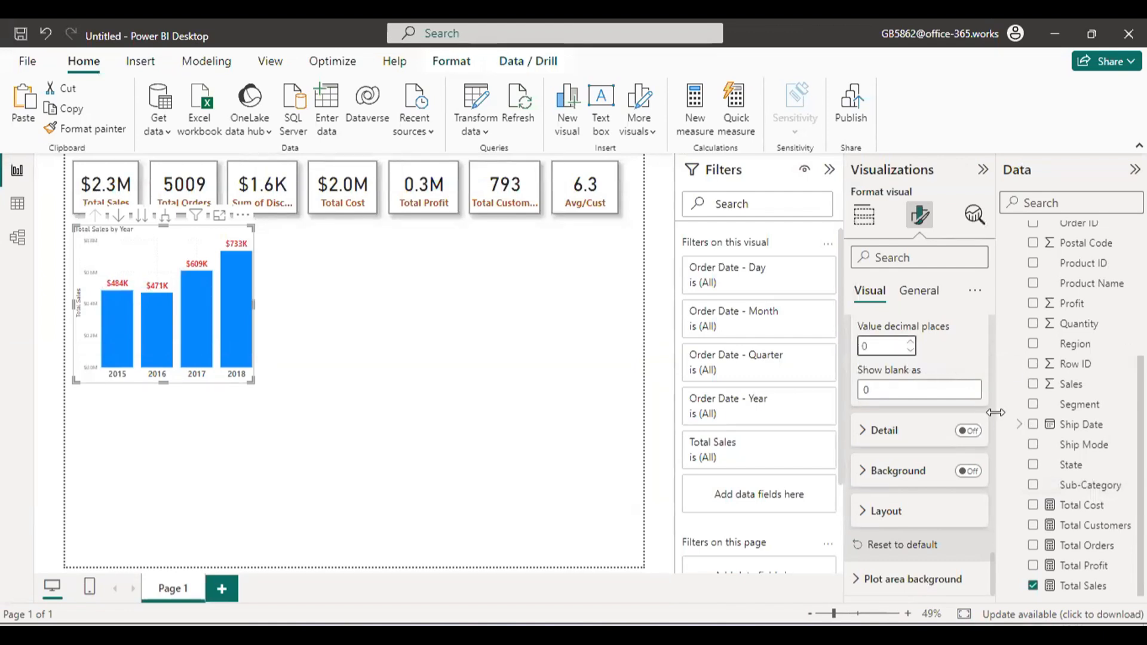
scroll(959, 393, up, 5)
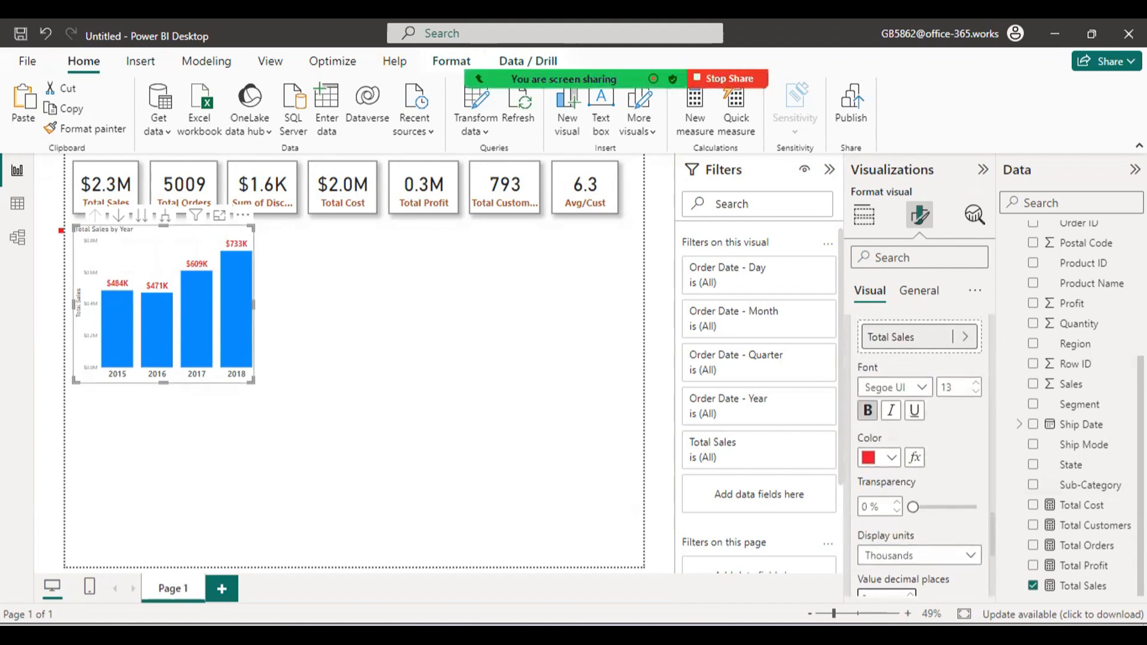
mouse_move(59, 228)
mouse_down()
mouse_move(98, 311)
mouse_move(95, 382)
mouse_up()
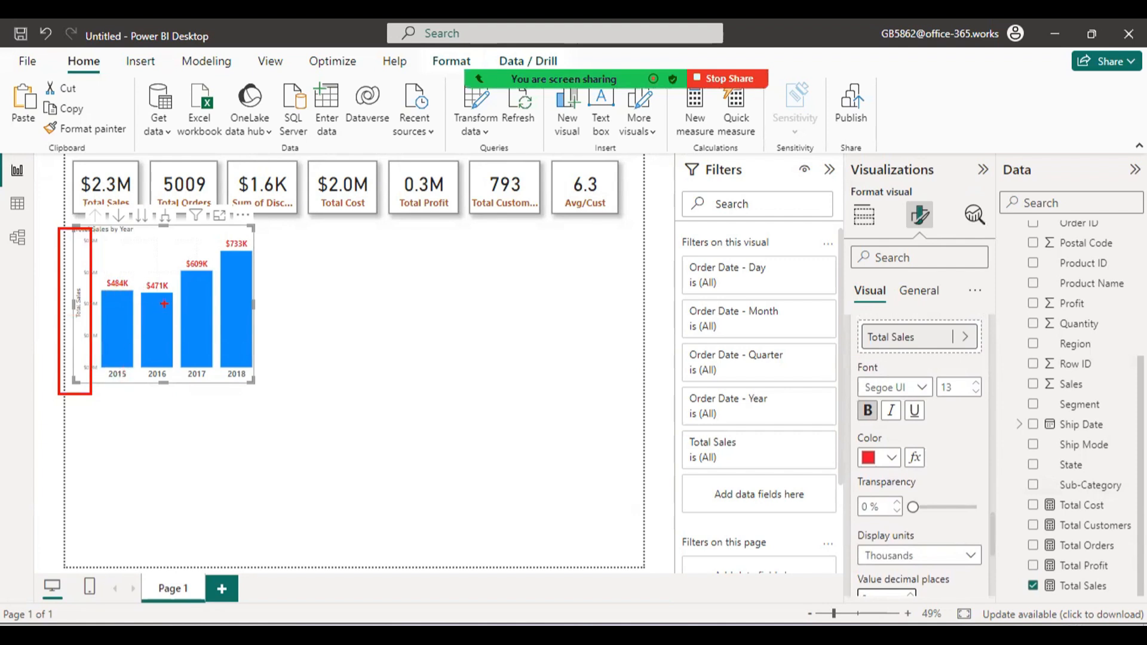
key(Escape)
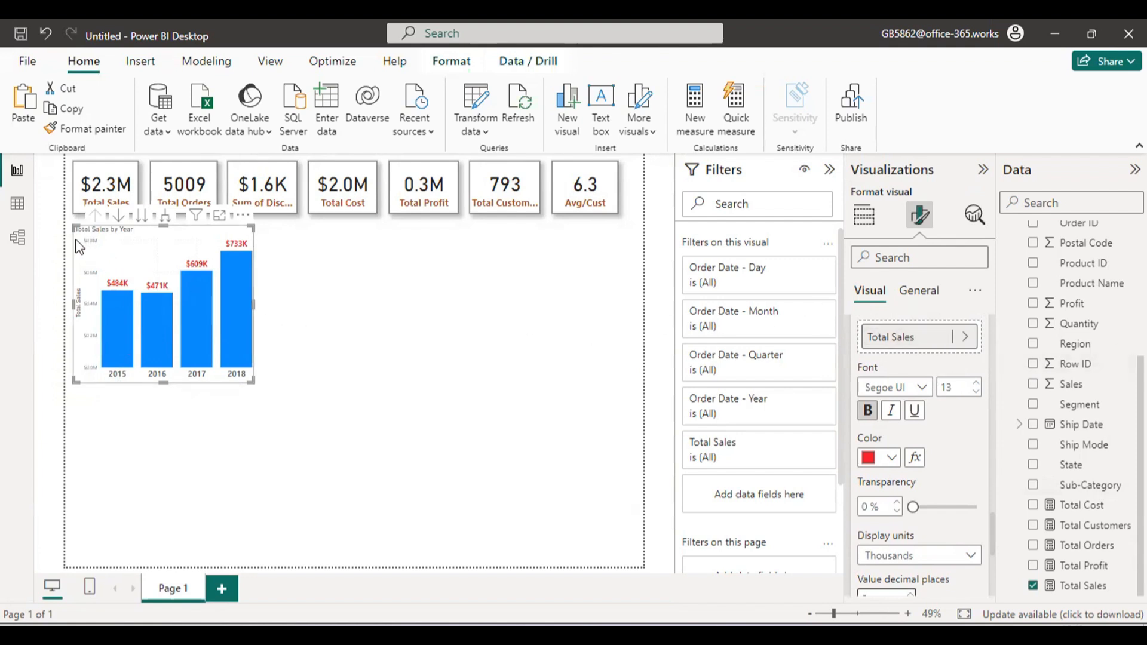
key(ctrl+2)
drag(83, 244, 103, 383)
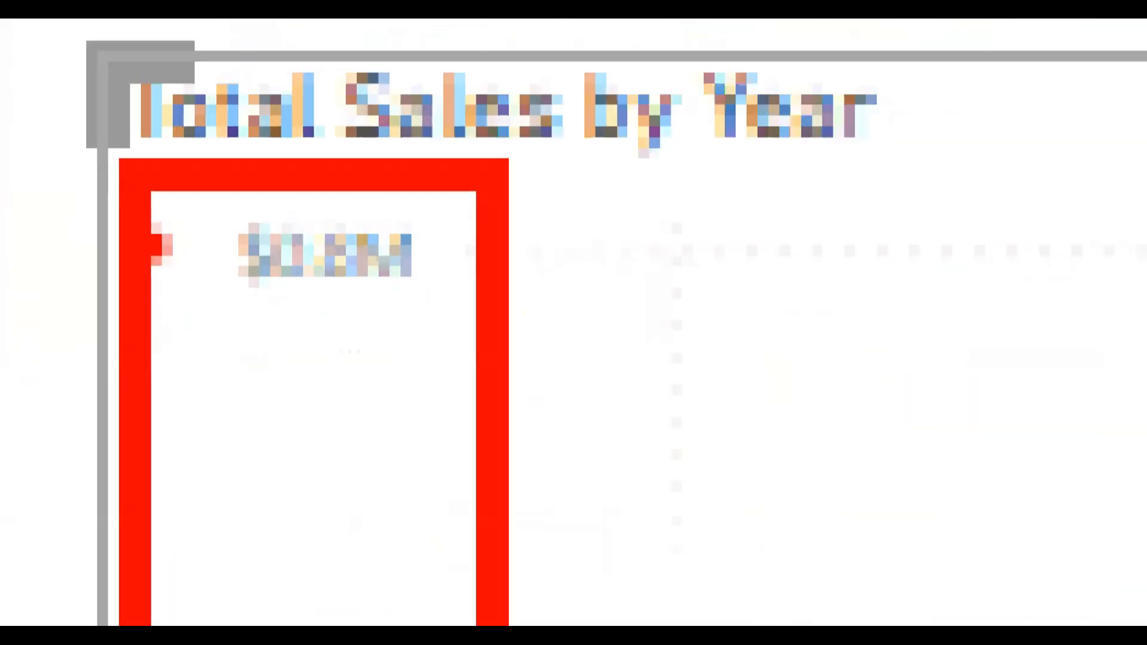
key(Escape)
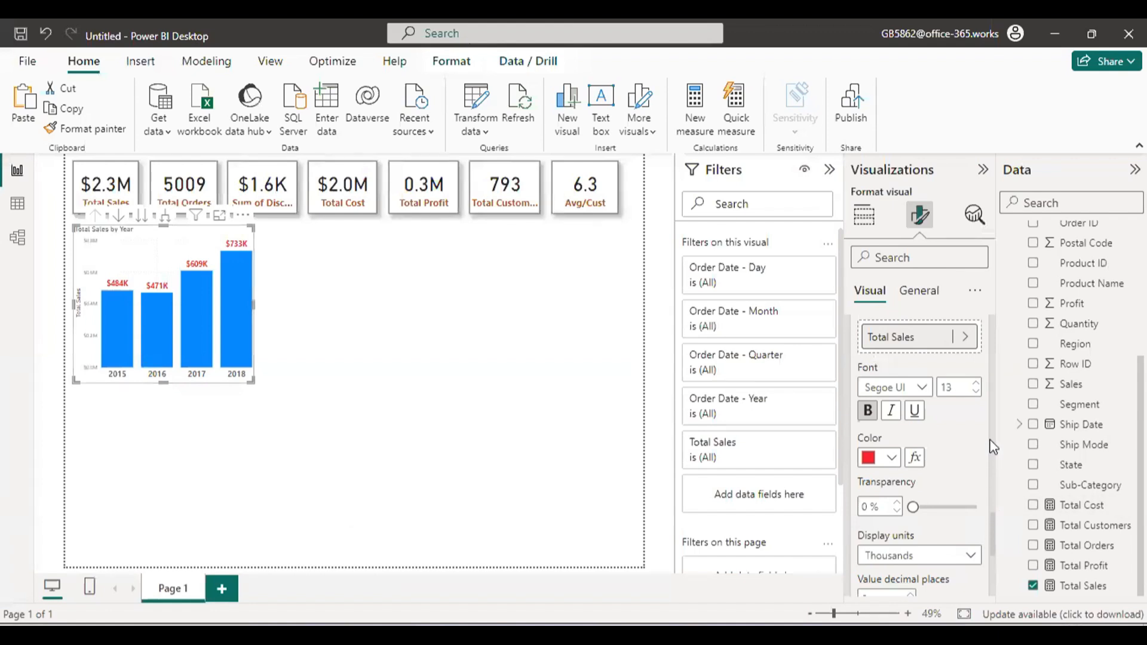
Step: Turn off both the title and the values of the column chart's Y-axis
drag(990, 520, 987, 417)
scroll(968, 413, down, 1)
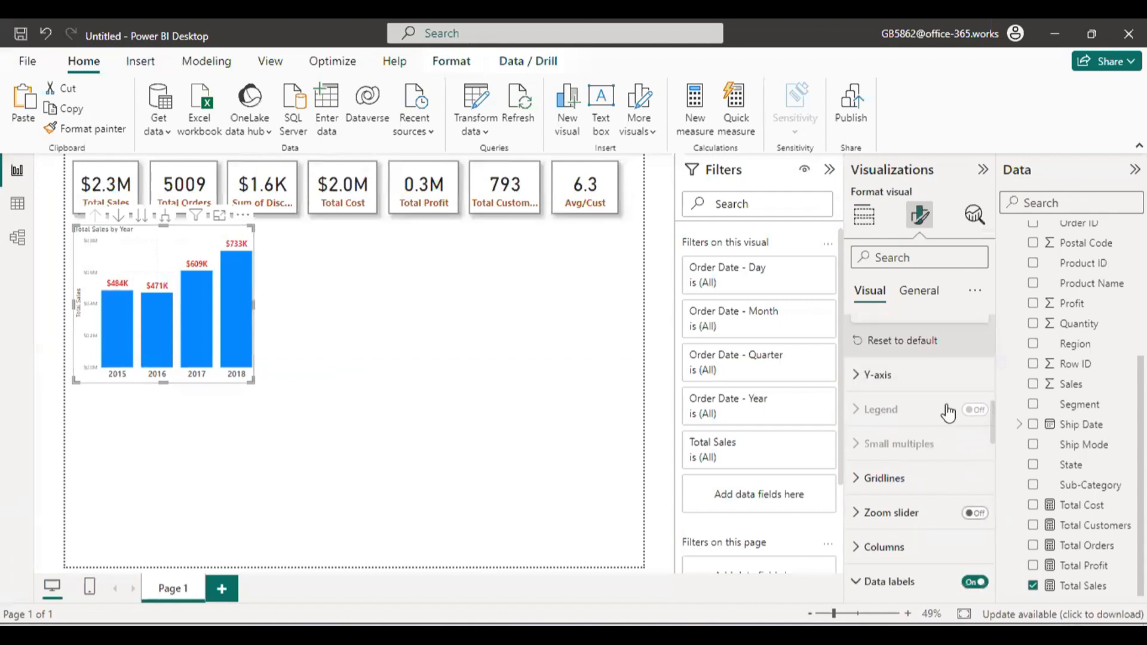
click(908, 387)
scroll(905, 468, down, 5)
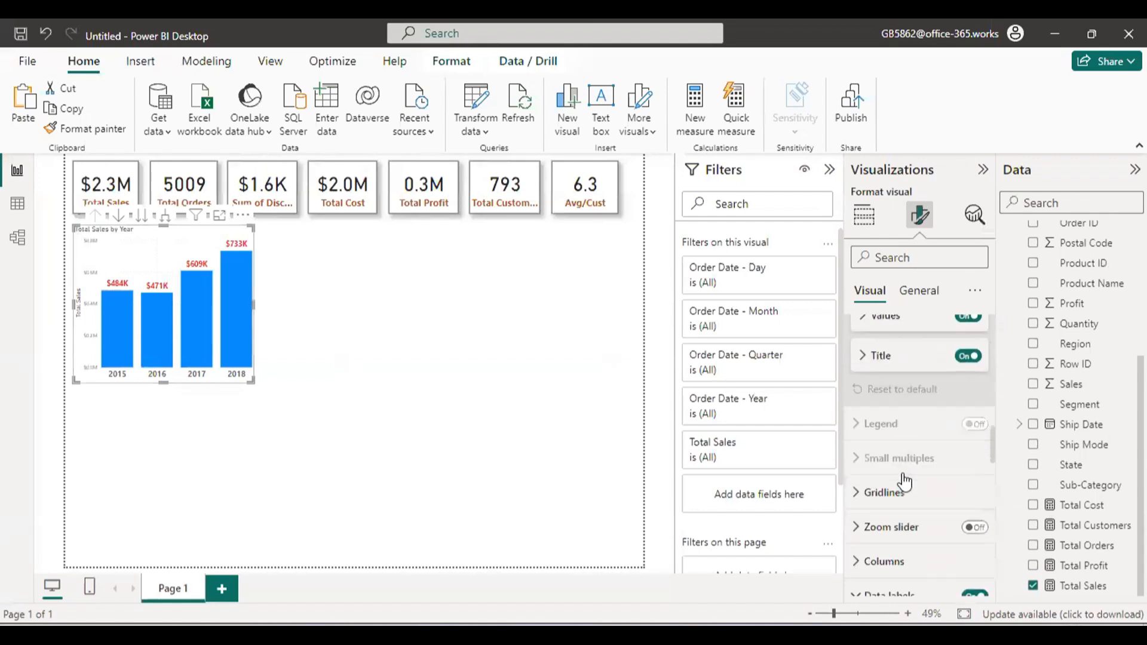
click(968, 421)
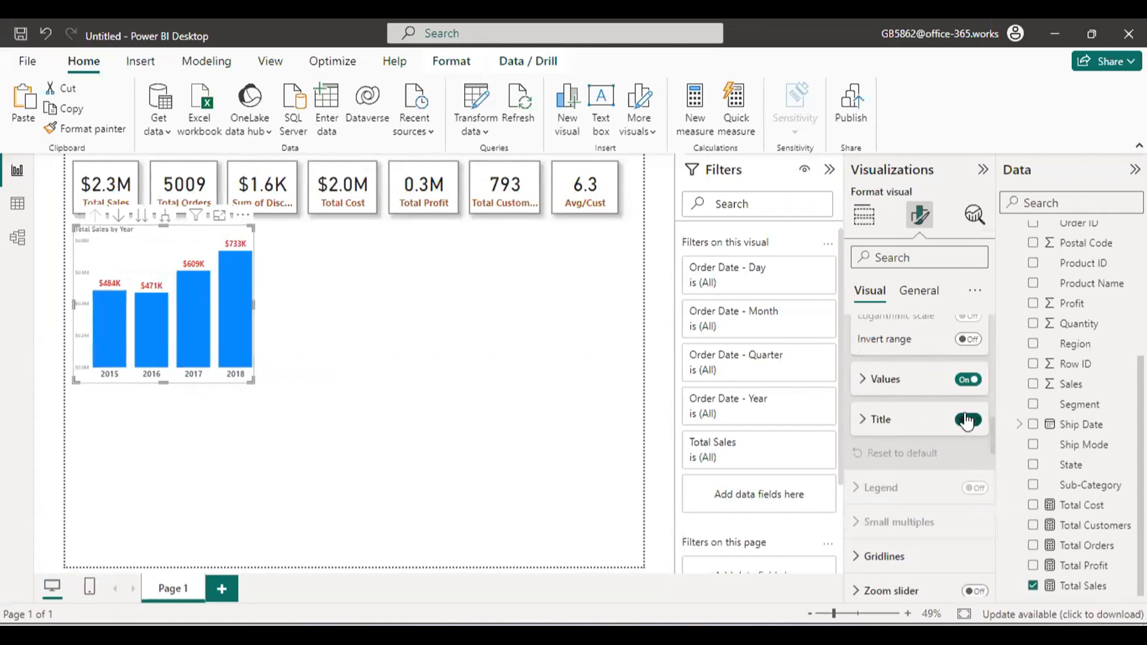
click(963, 383)
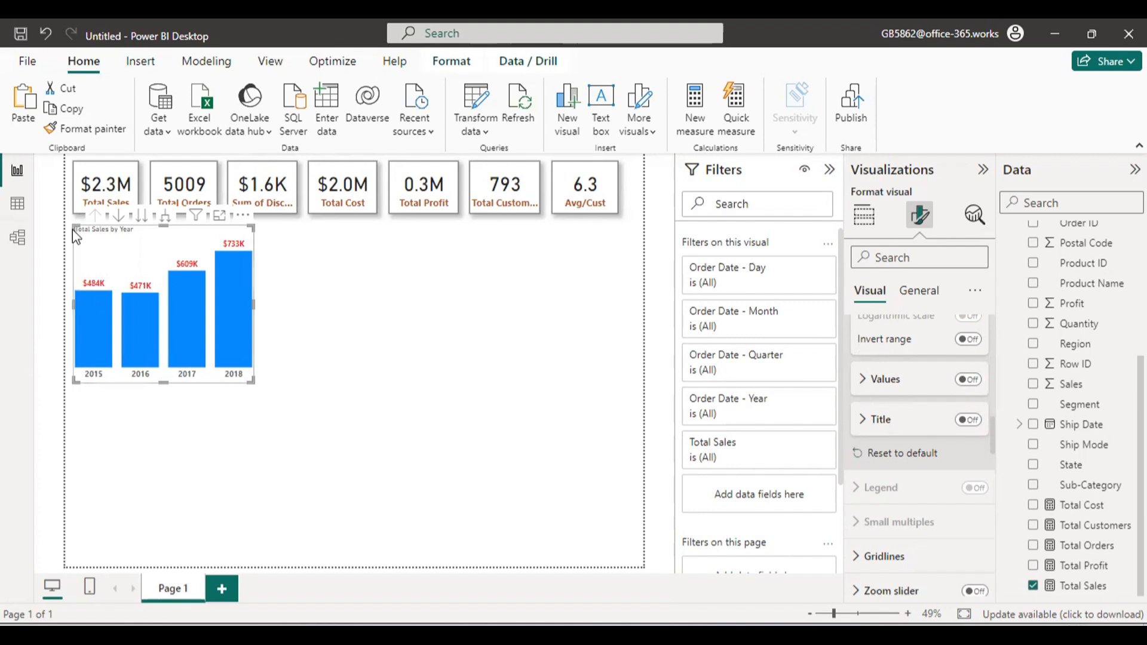
key(ctrl+2)
drag(70, 222, 139, 242)
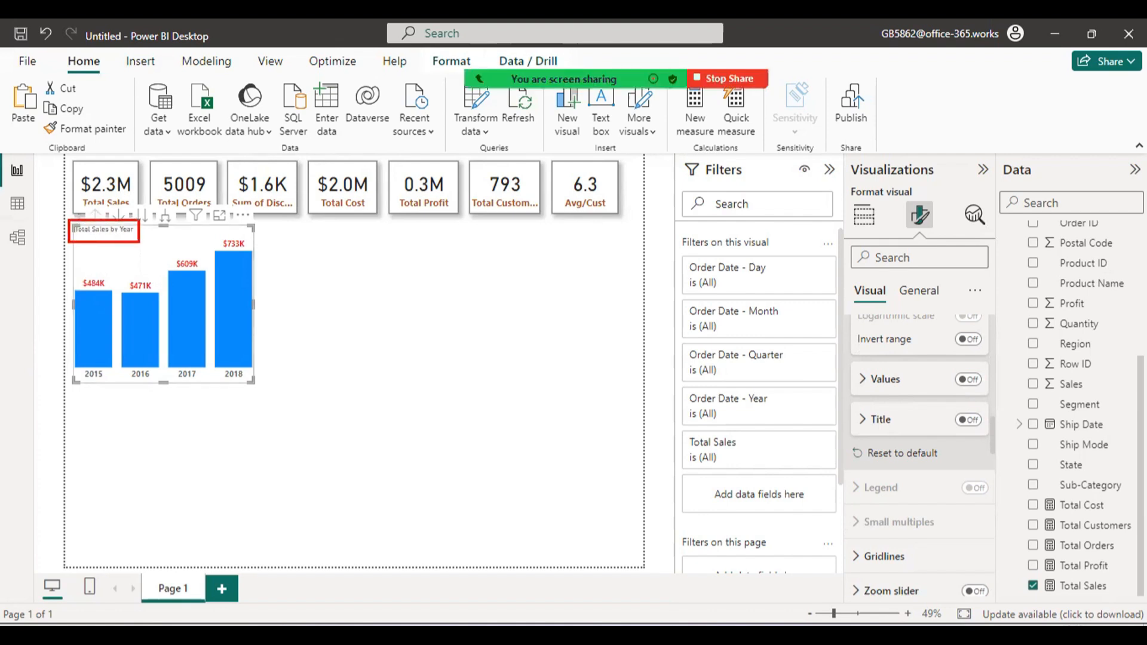
key(Escape)
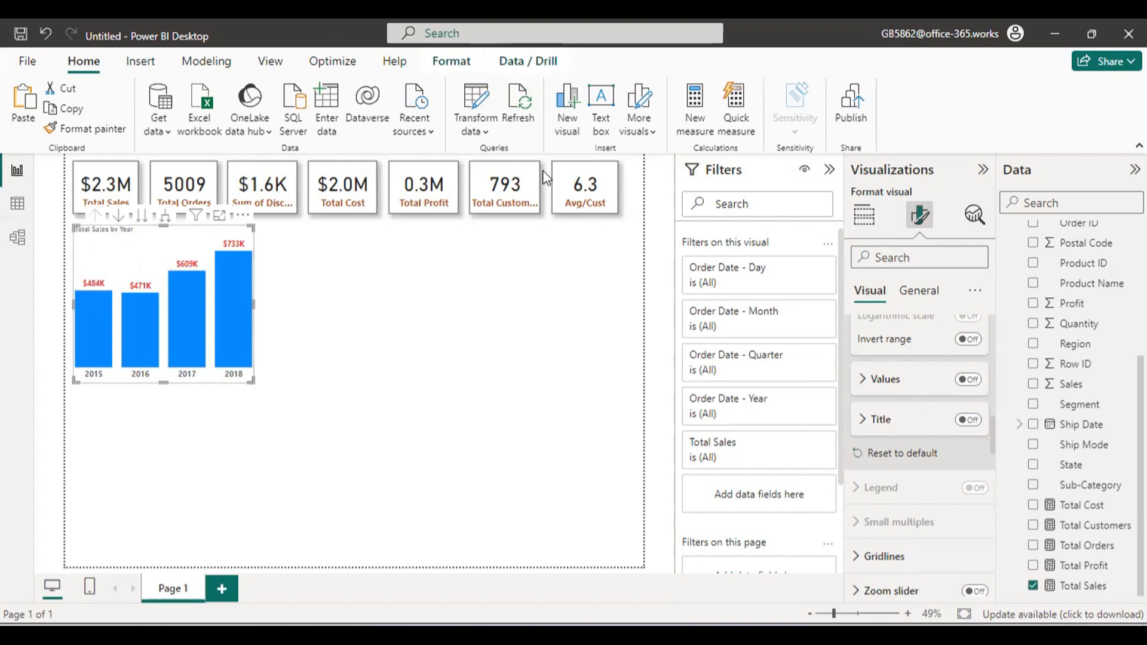
Step: Center the Total Sales by Year chart title horizontally and set its font size to 19
click(918, 291)
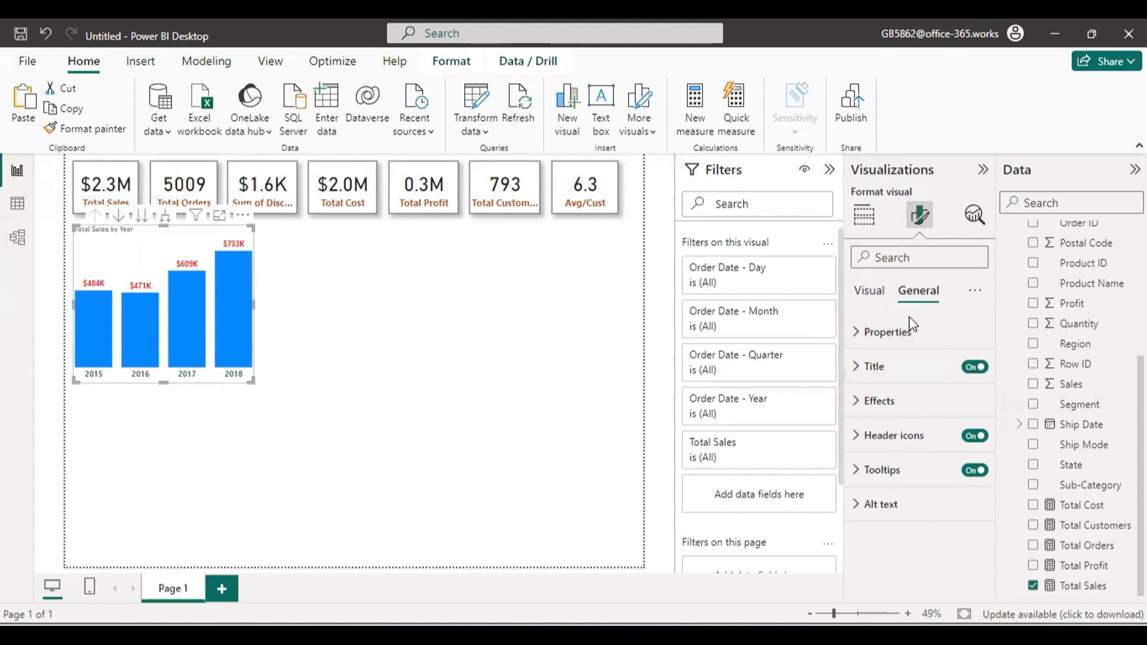
click(873, 366)
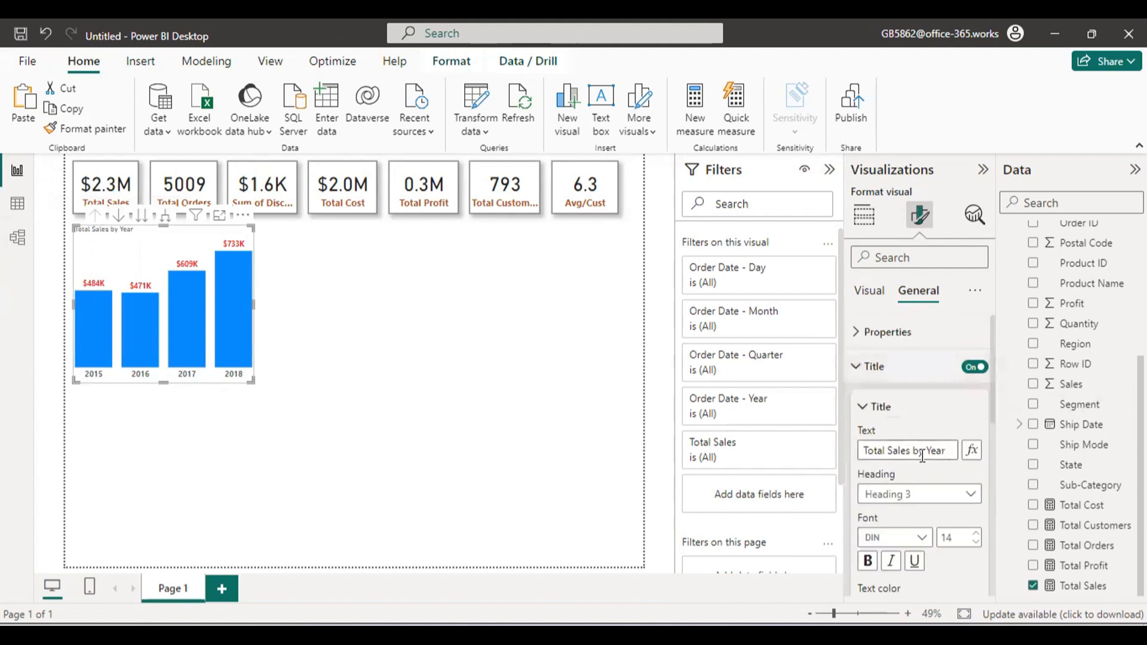
click(906, 448)
scroll(905, 483, down, 3)
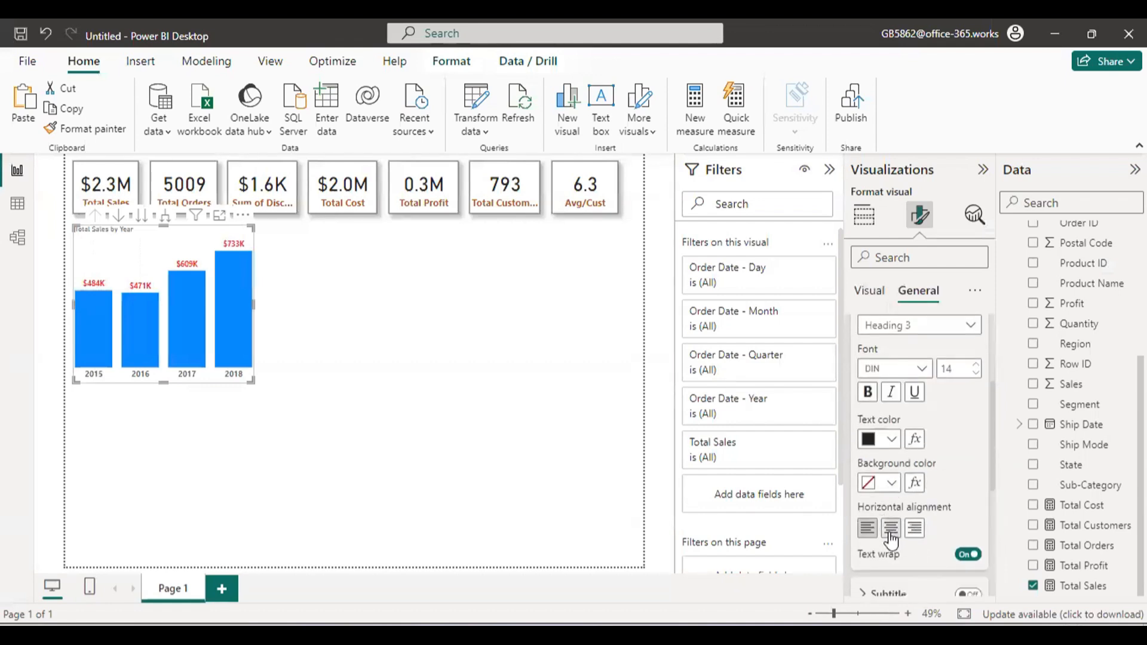
click(890, 532)
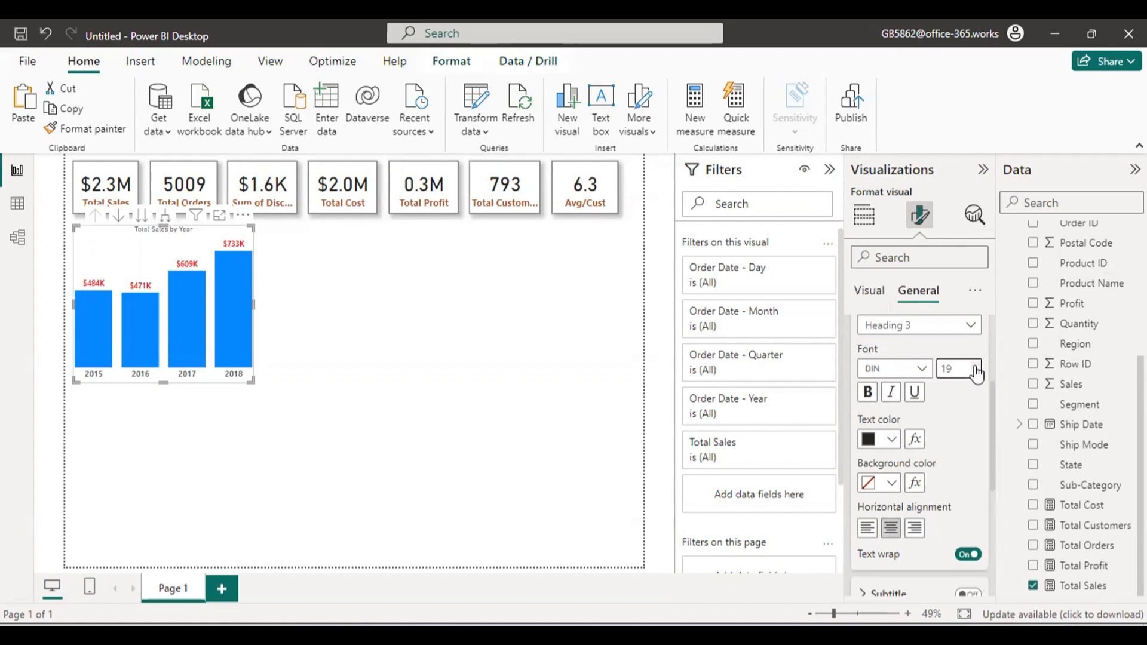
Step: Try Courier New for the chart title, then set its font to Corbel
click(923, 371)
click(917, 329)
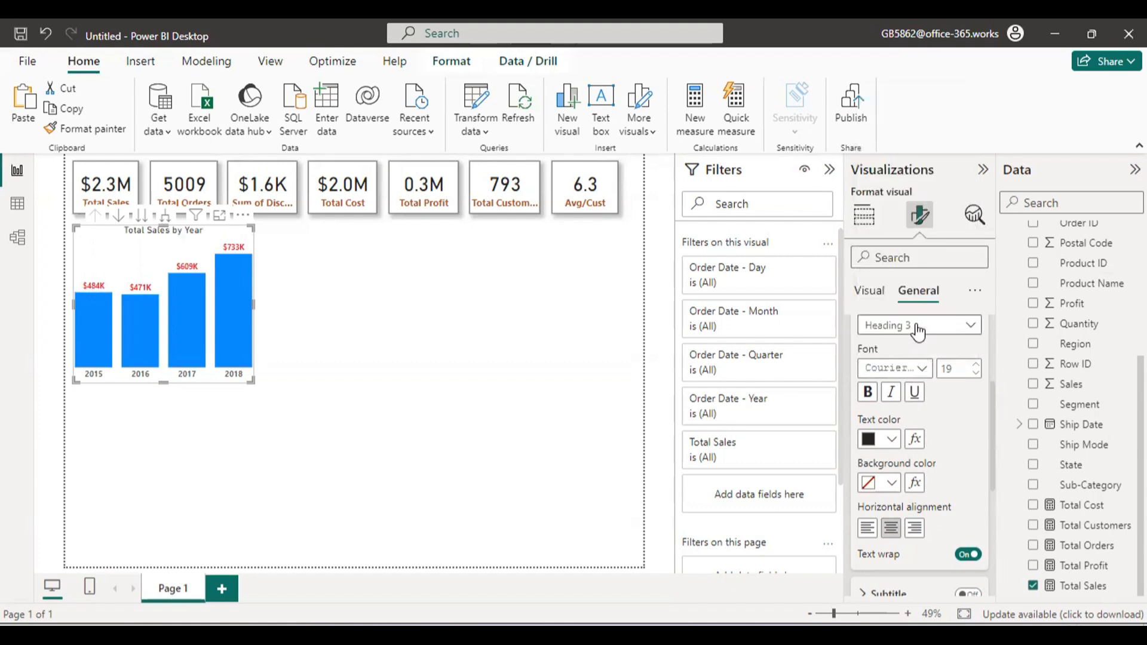
click(924, 369)
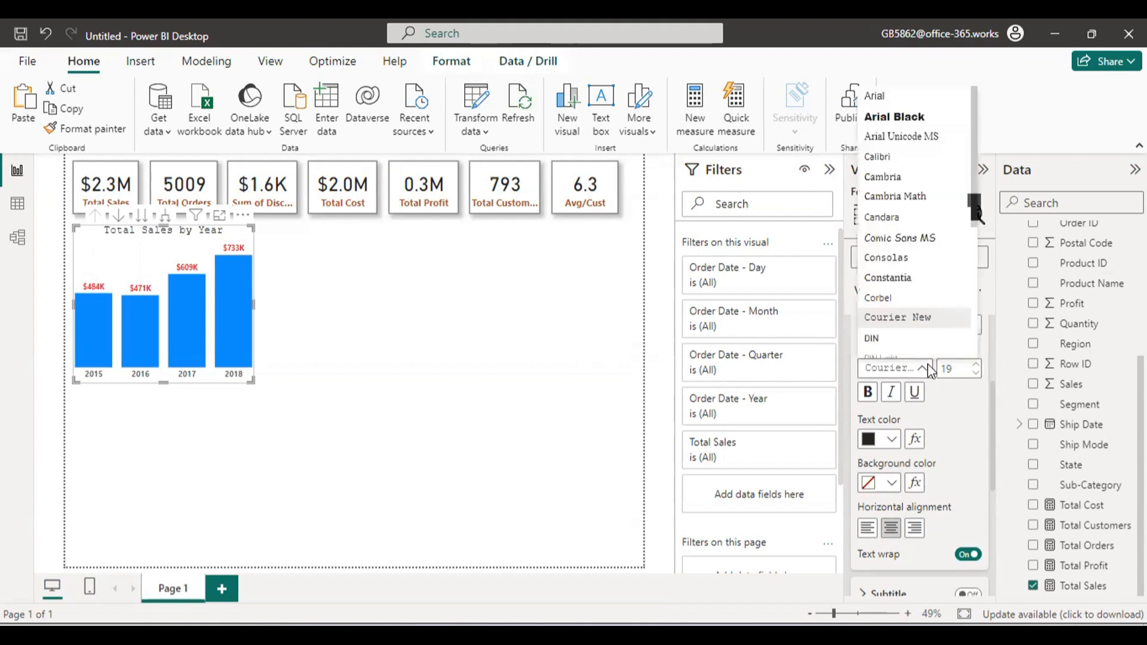
click(919, 299)
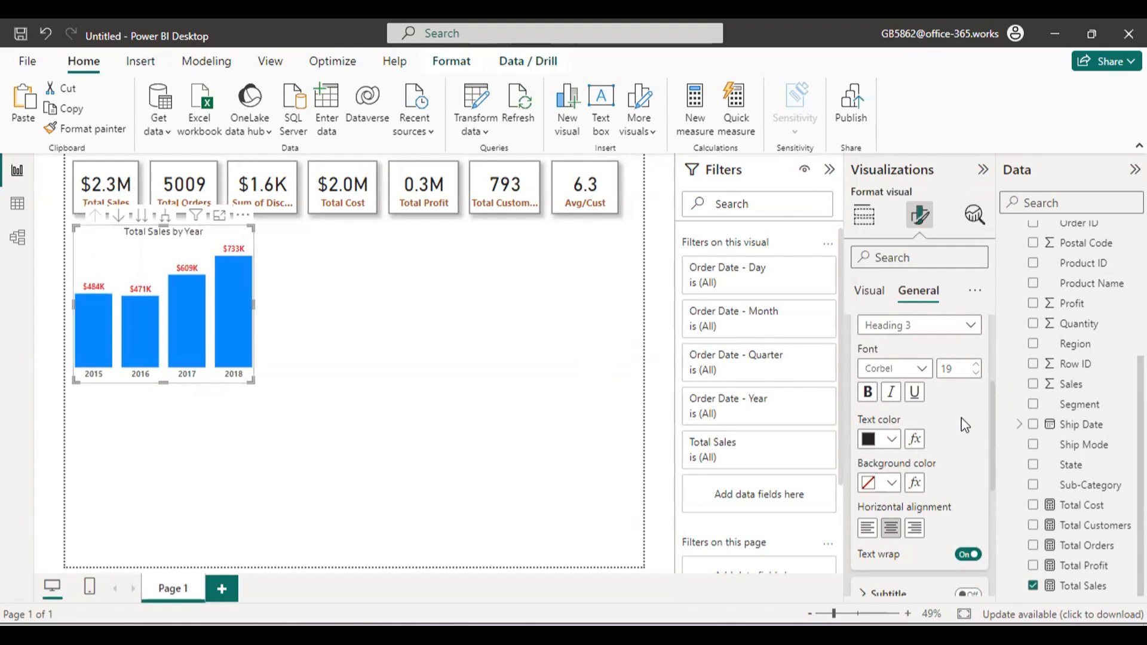
Step: Give the chart title a white background color and make its text bold
click(891, 483)
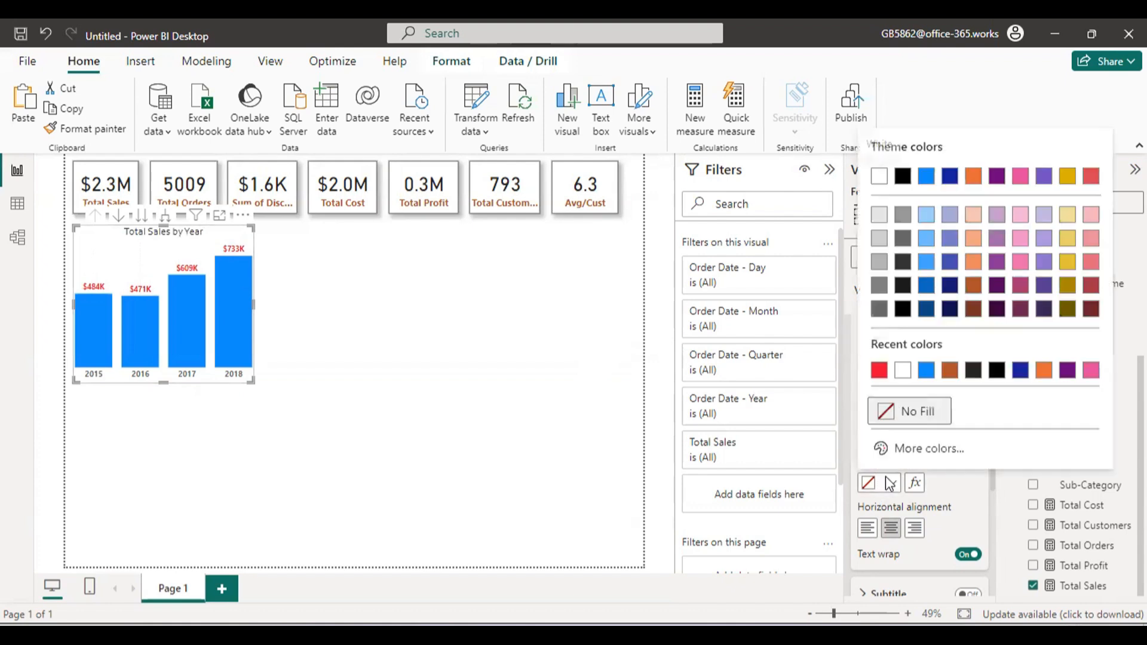
click(1068, 263)
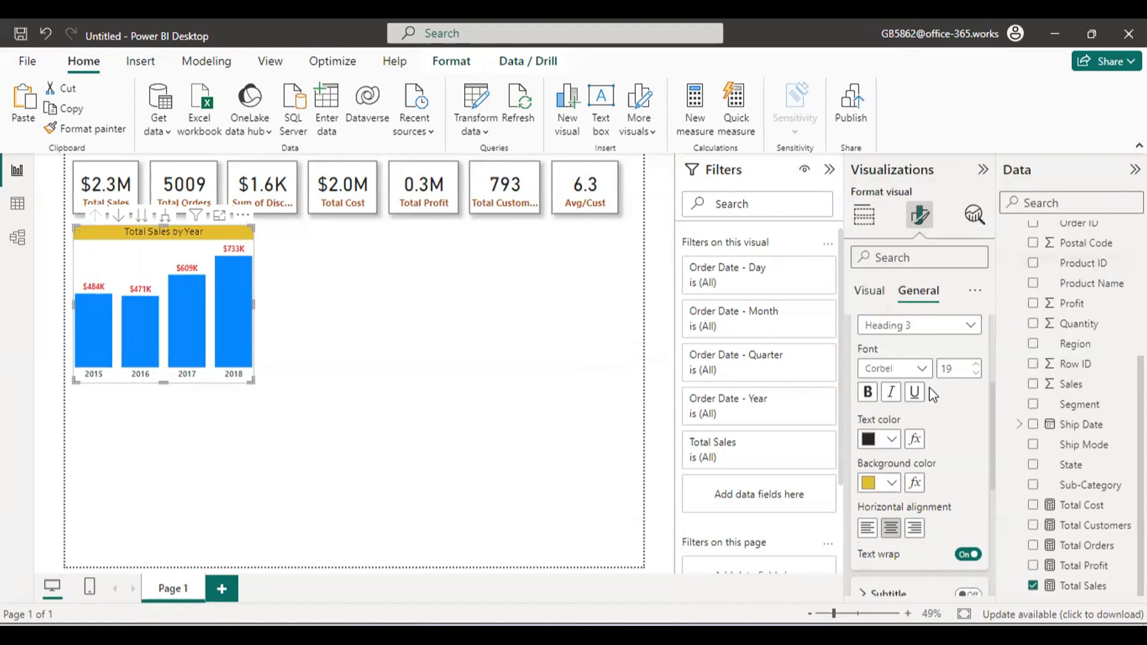
click(893, 484)
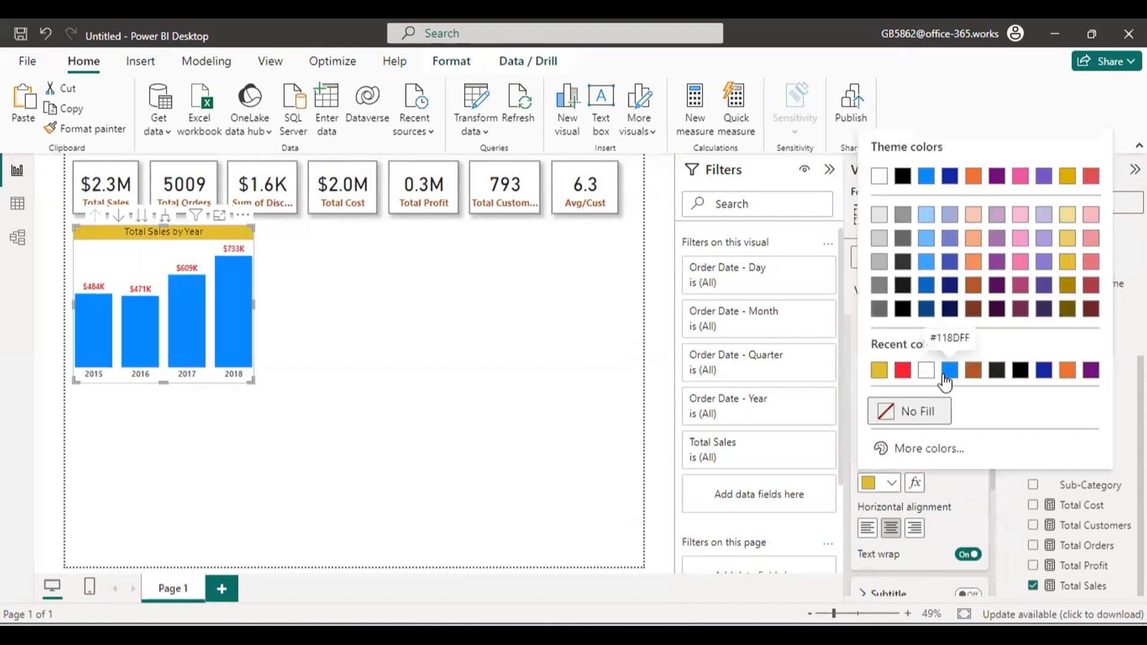
click(928, 373)
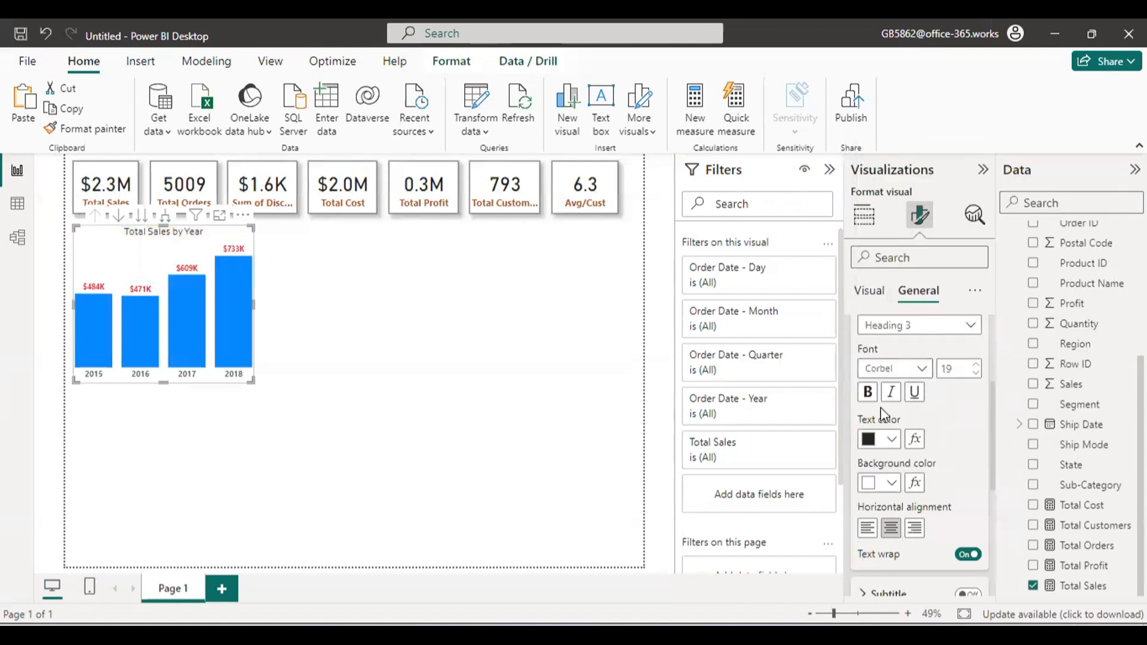
click(871, 395)
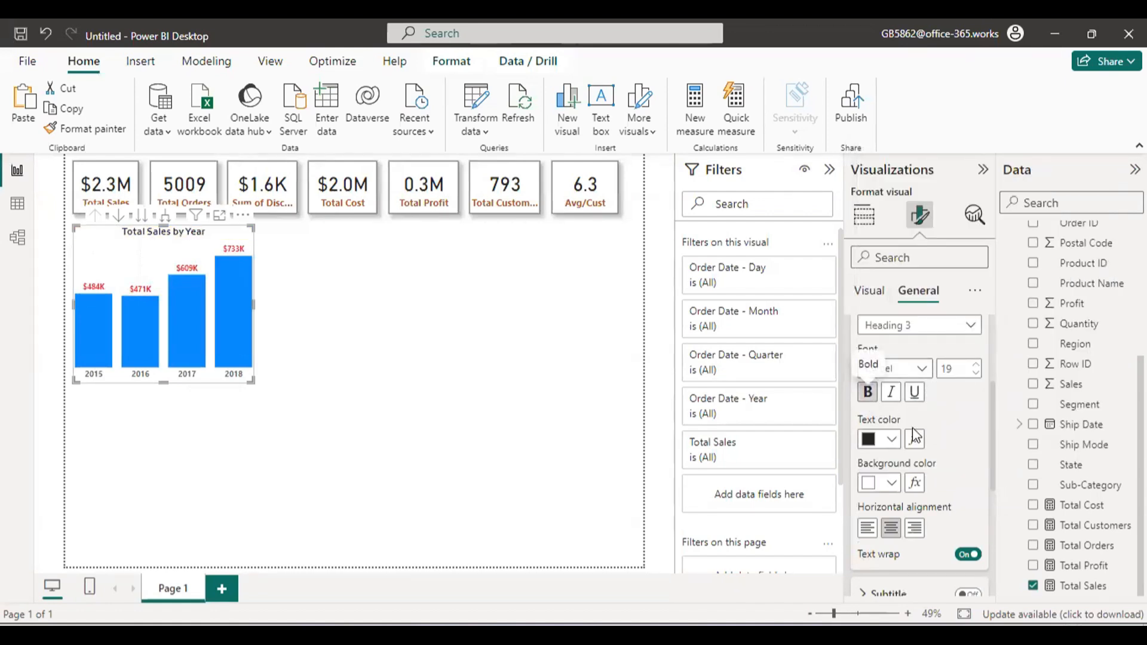
Step: Try a red background for the Total Sales by Year chart, then set it back to white
scroll(920, 445, up, 3)
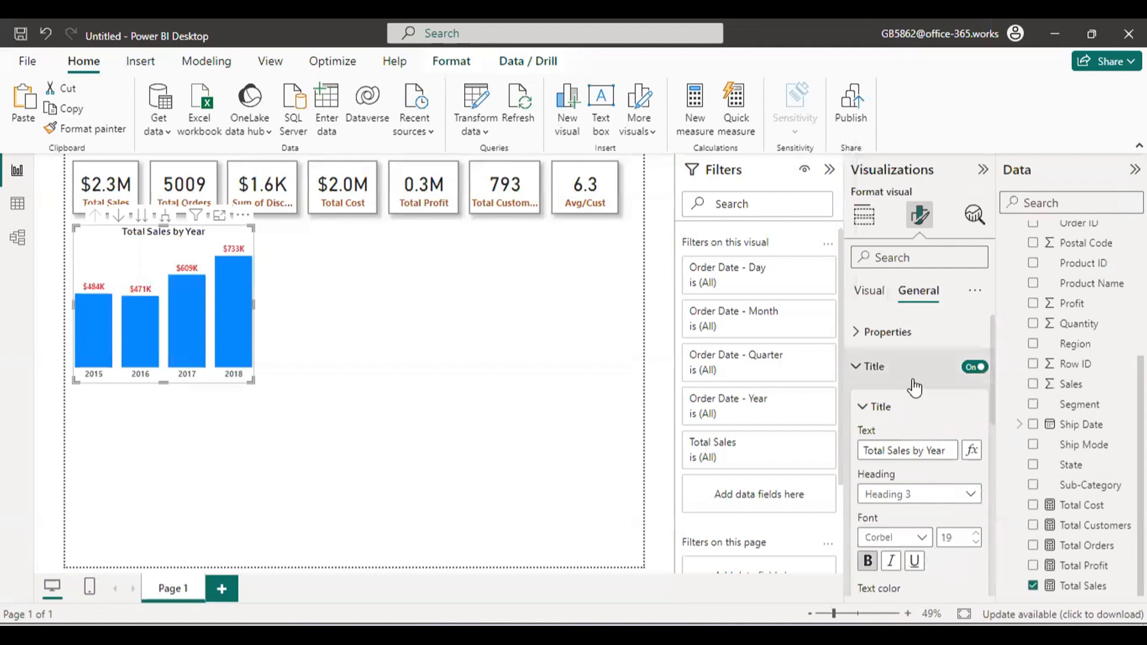
scroll(923, 421, down, 5)
scroll(923, 425, down, 3)
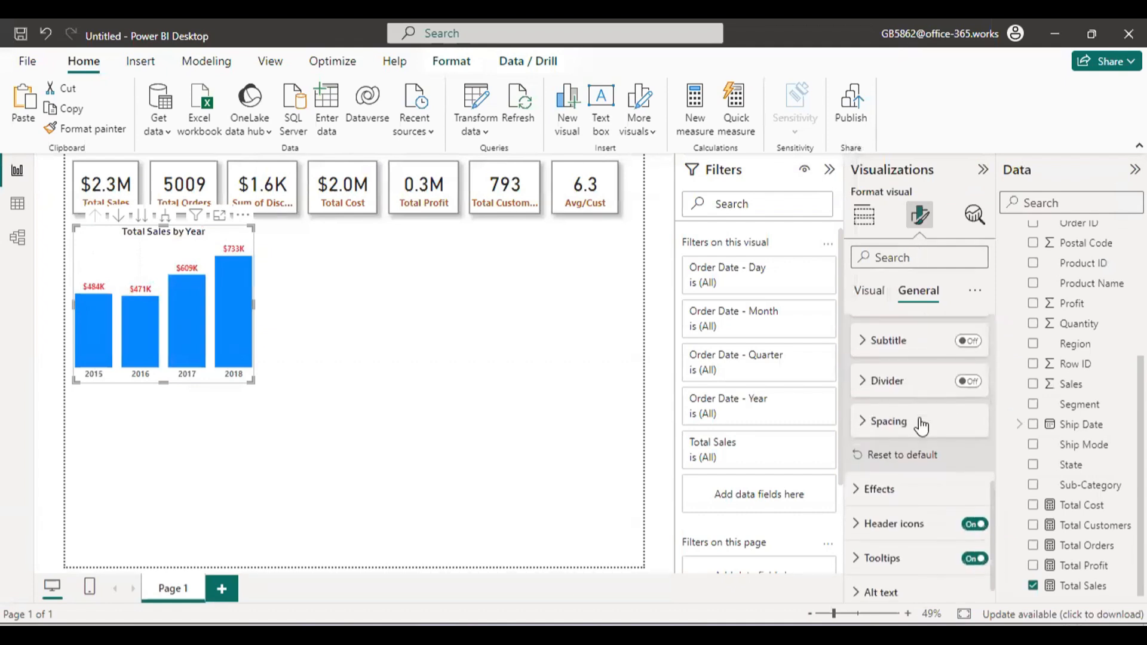
click(910, 478)
scroll(911, 481, down, 4)
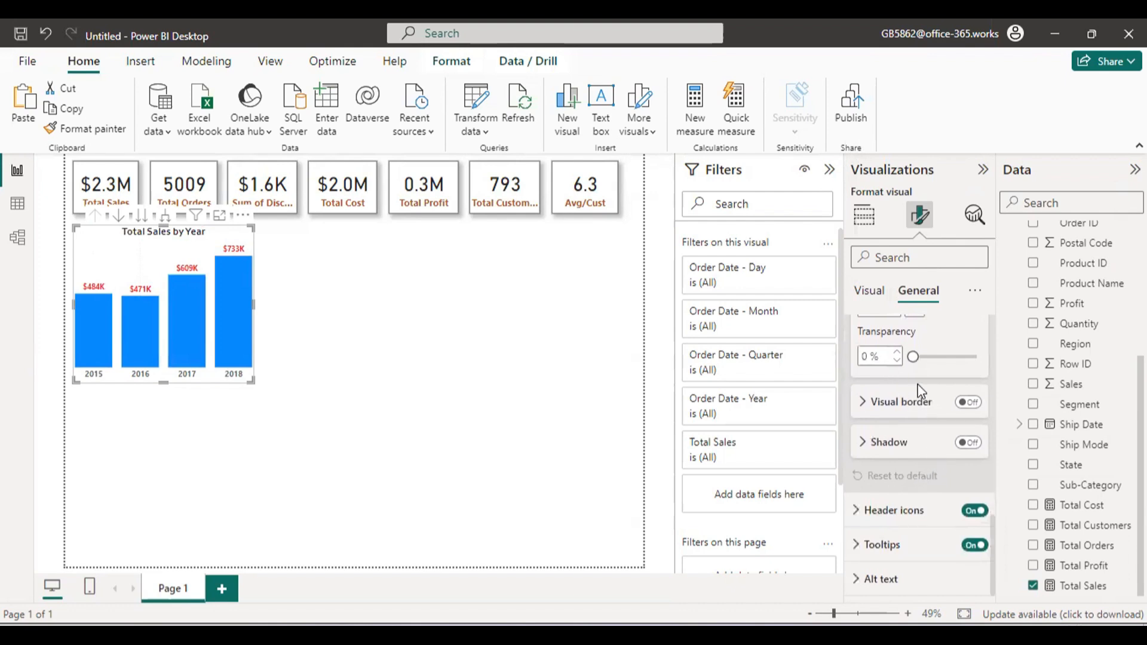
scroll(914, 412, up, 3)
click(891, 477)
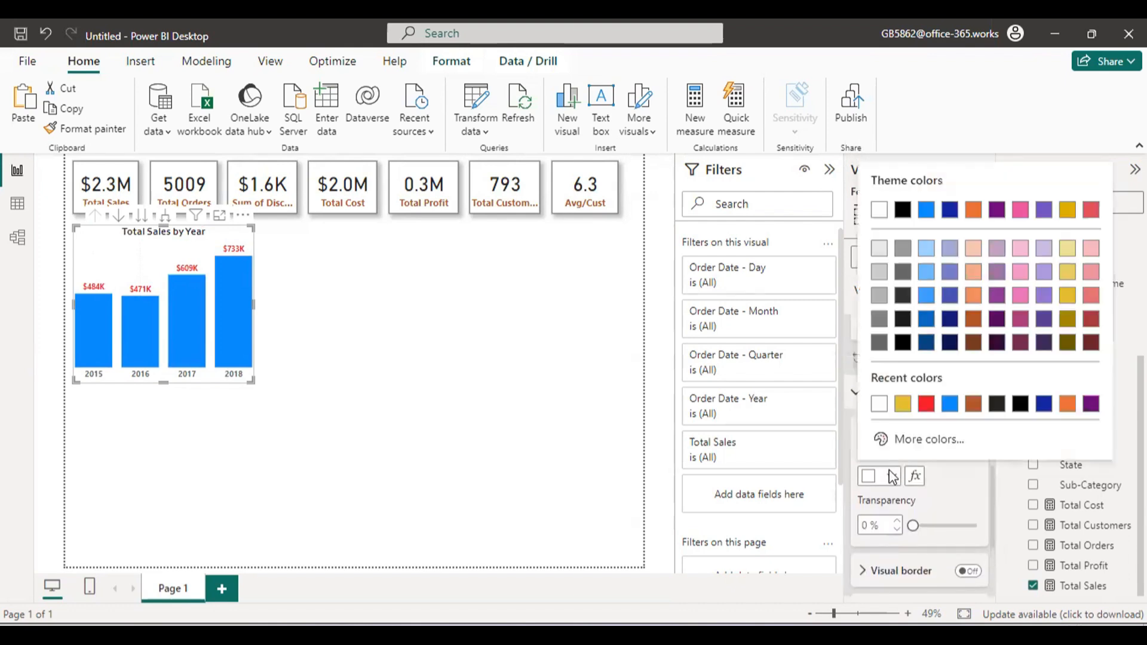
click(925, 405)
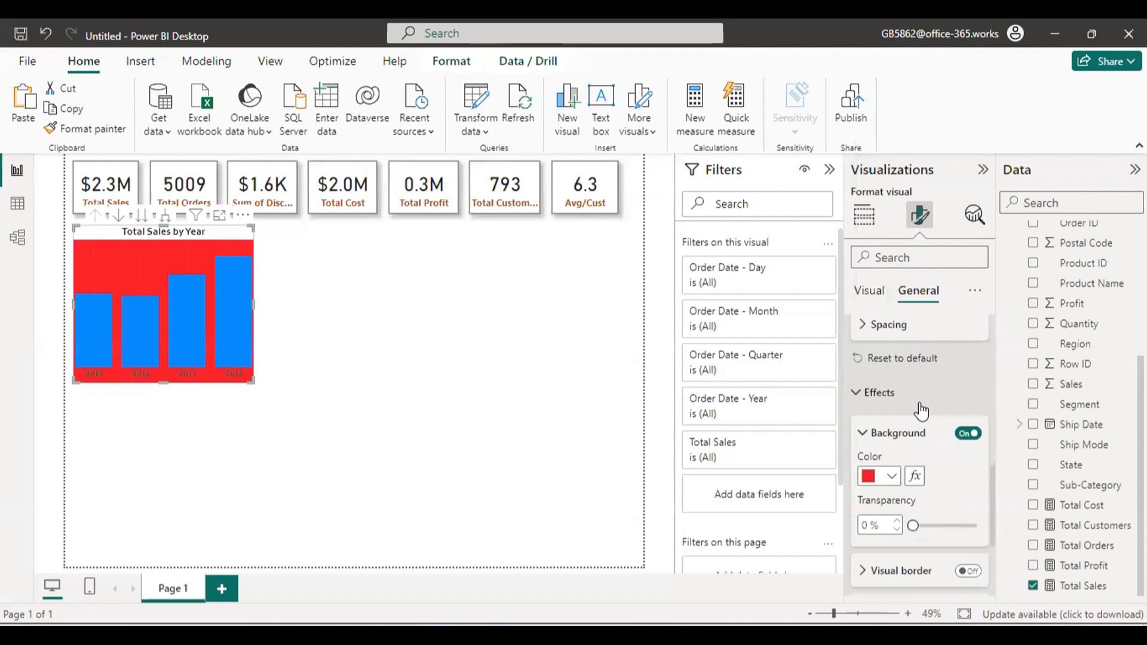
click(892, 476)
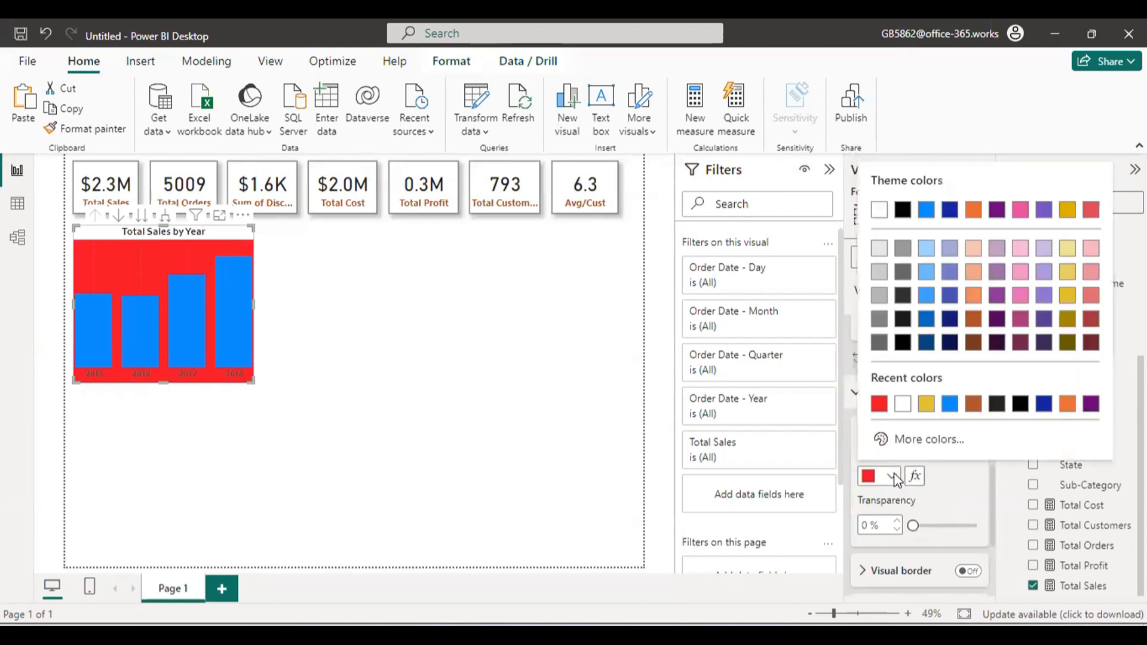
click(903, 405)
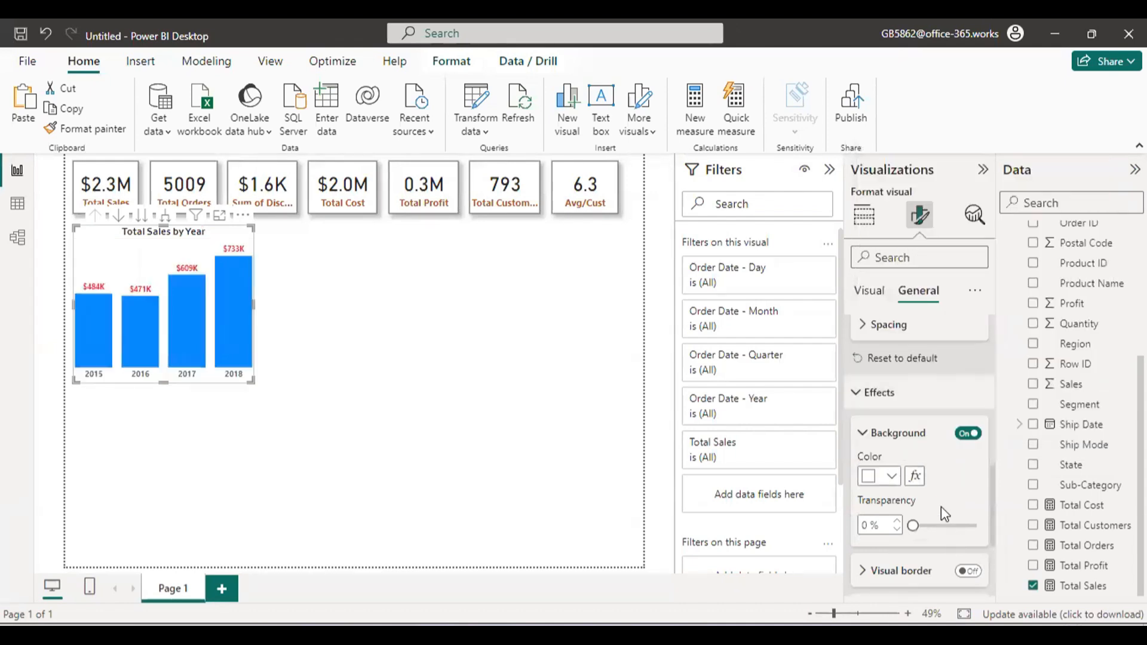
Step: Turn on the visual border and the shadow for the Total Sales by Year chart
scroll(937, 523, down, 1)
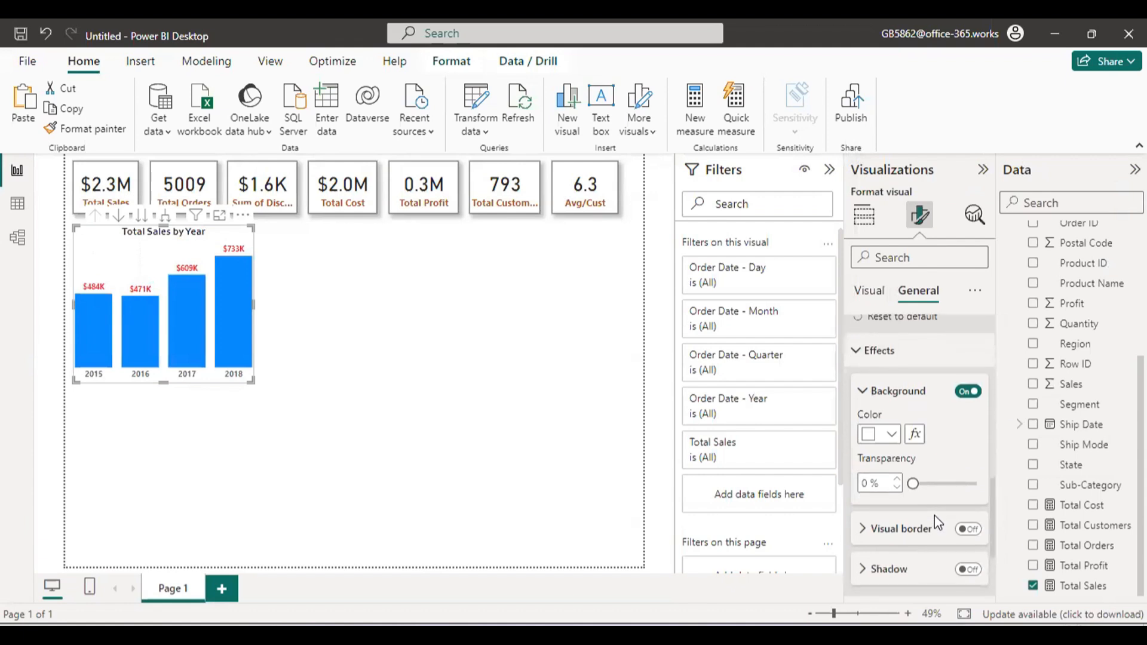
scroll(937, 523, down, 3)
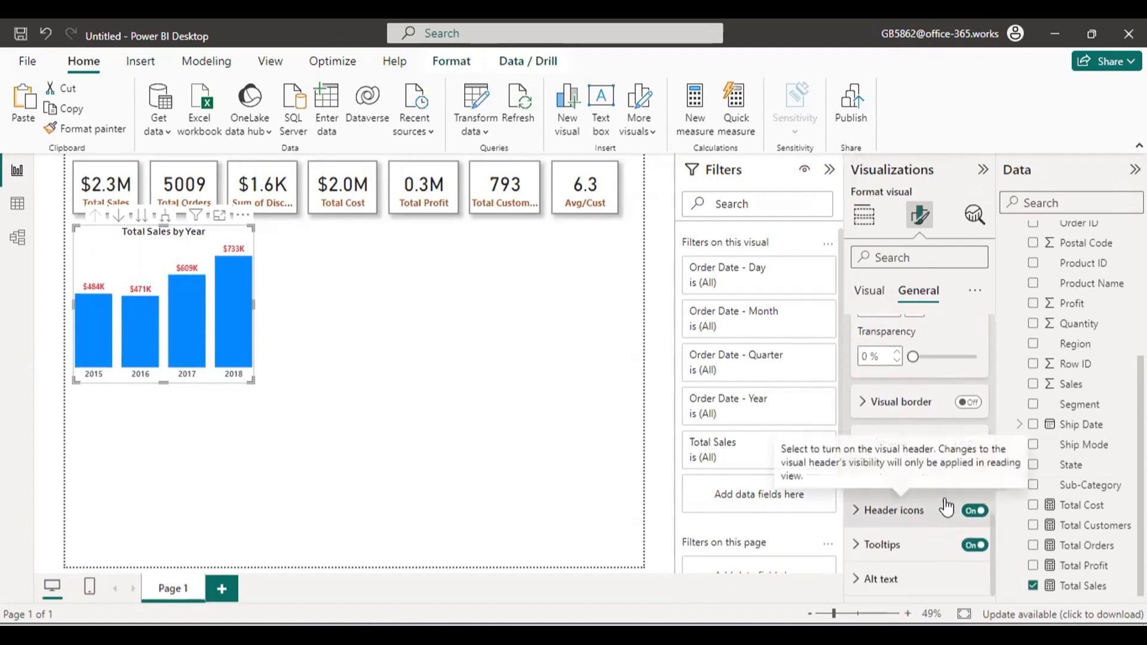
click(969, 403)
click(969, 442)
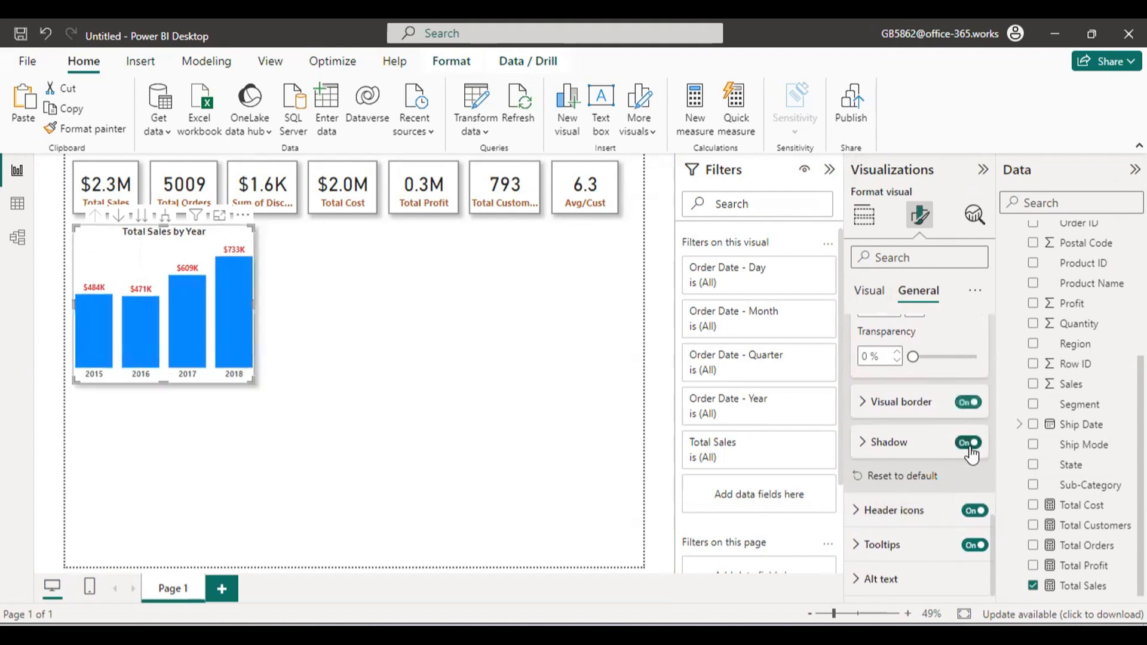
Step: Shrink the Total Sales by Year chart to about two KPI cards wide and place a copy directly beside it
drag(253, 382, 205, 348)
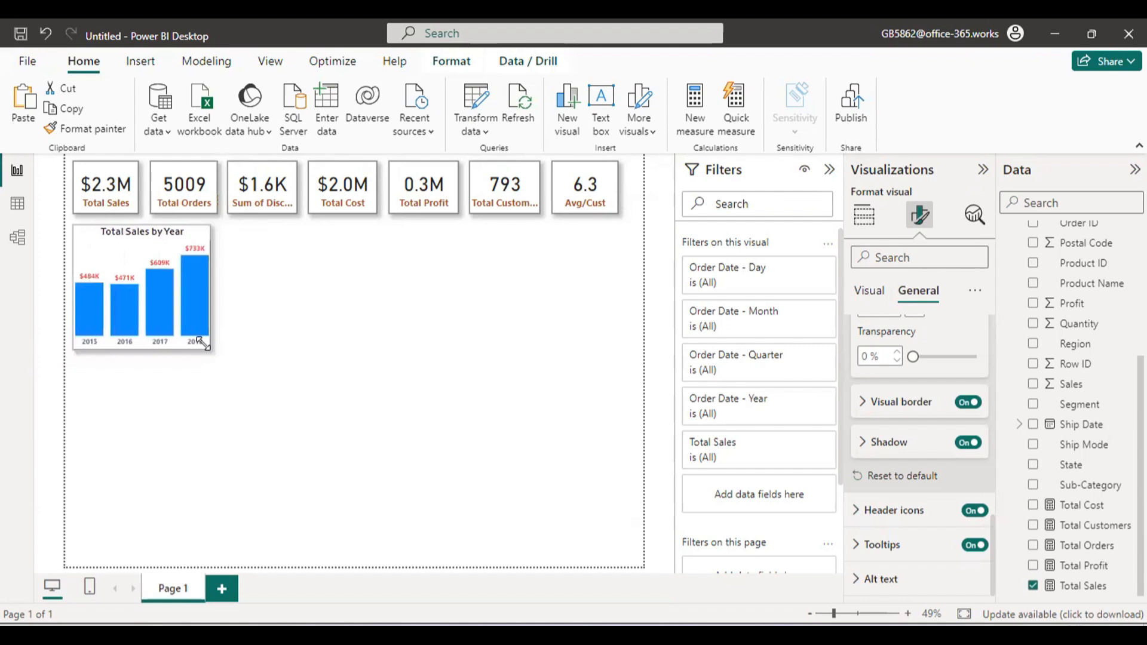
click(267, 333)
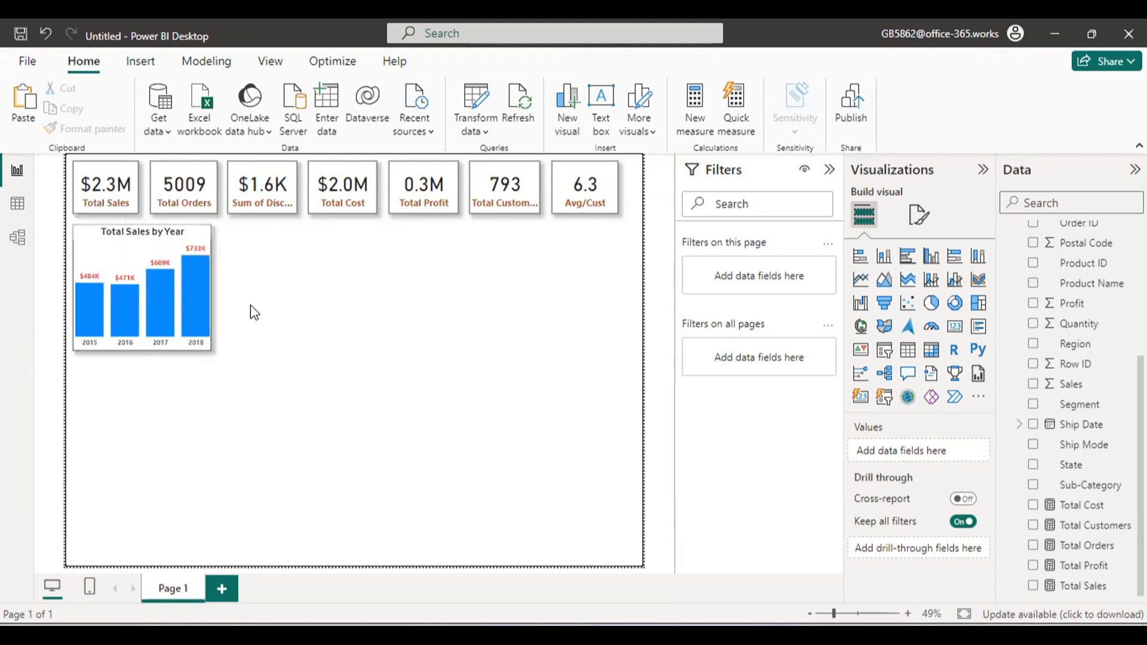
click(138, 260)
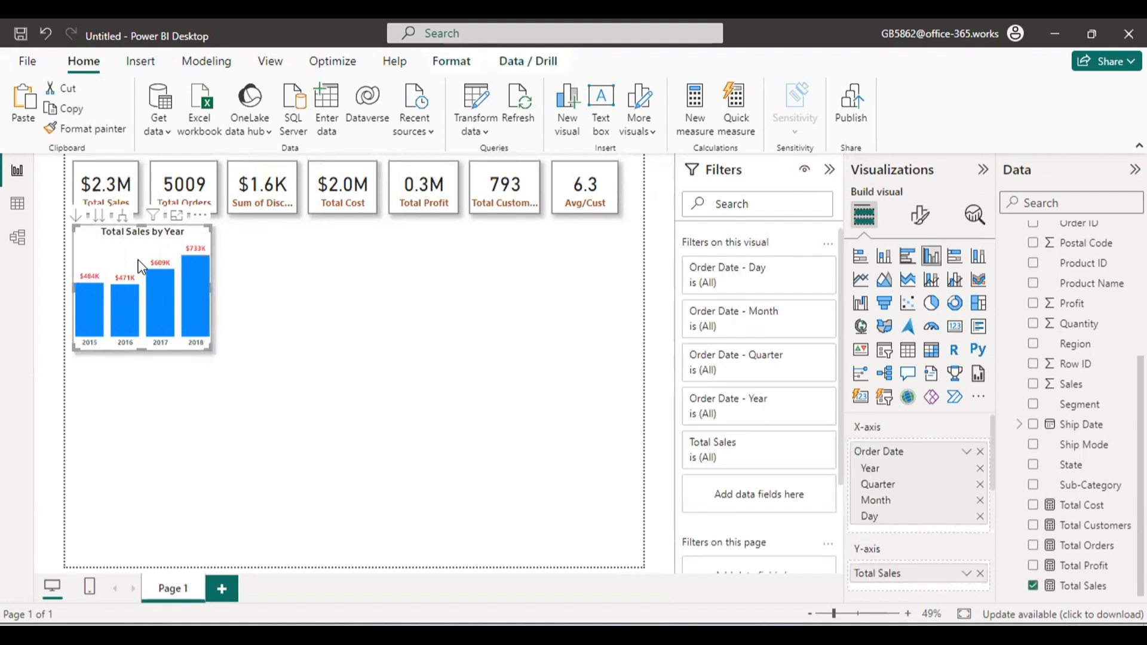
key(ctrl+v)
drag(138, 260, 285, 255)
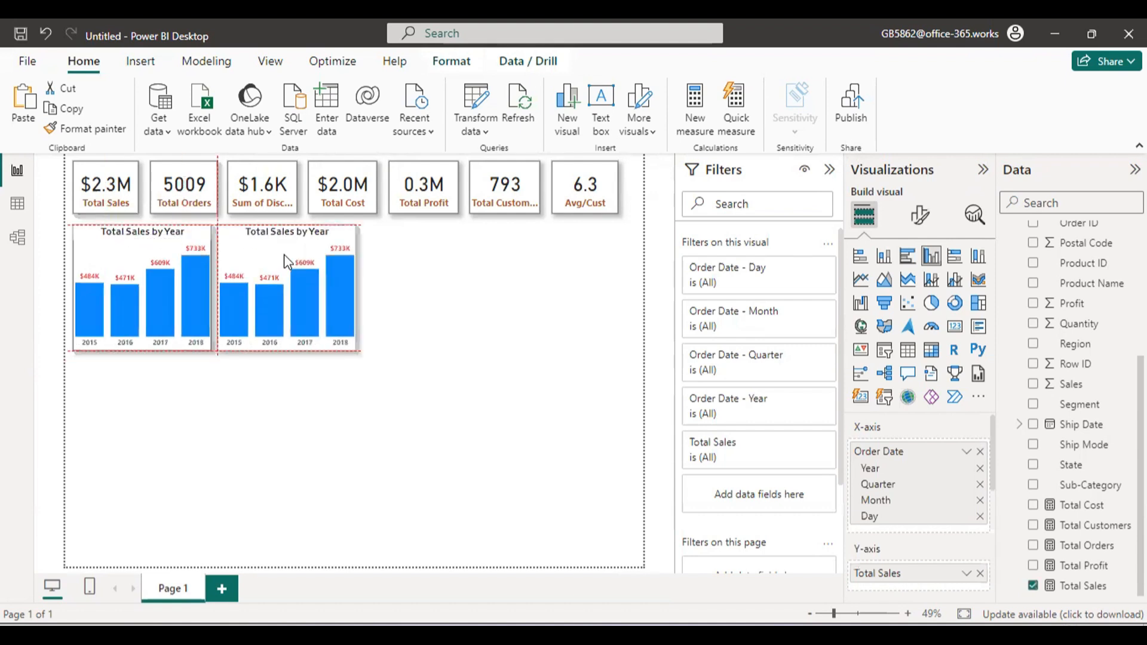
Step: Remove the Day, Month and Quarter levels of Order Date from the original chart's X-axis
click(141, 235)
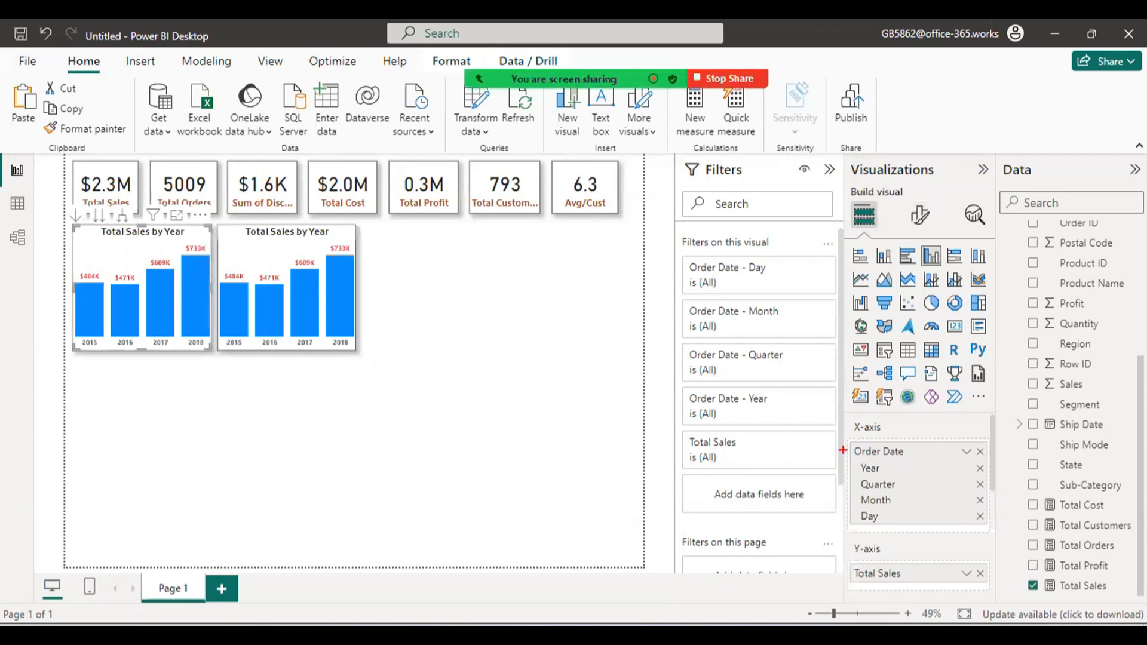
mouse_move(848, 457)
mouse_down()
mouse_move(949, 488)
mouse_move(977, 533)
mouse_move(1004, 541)
mouse_up()
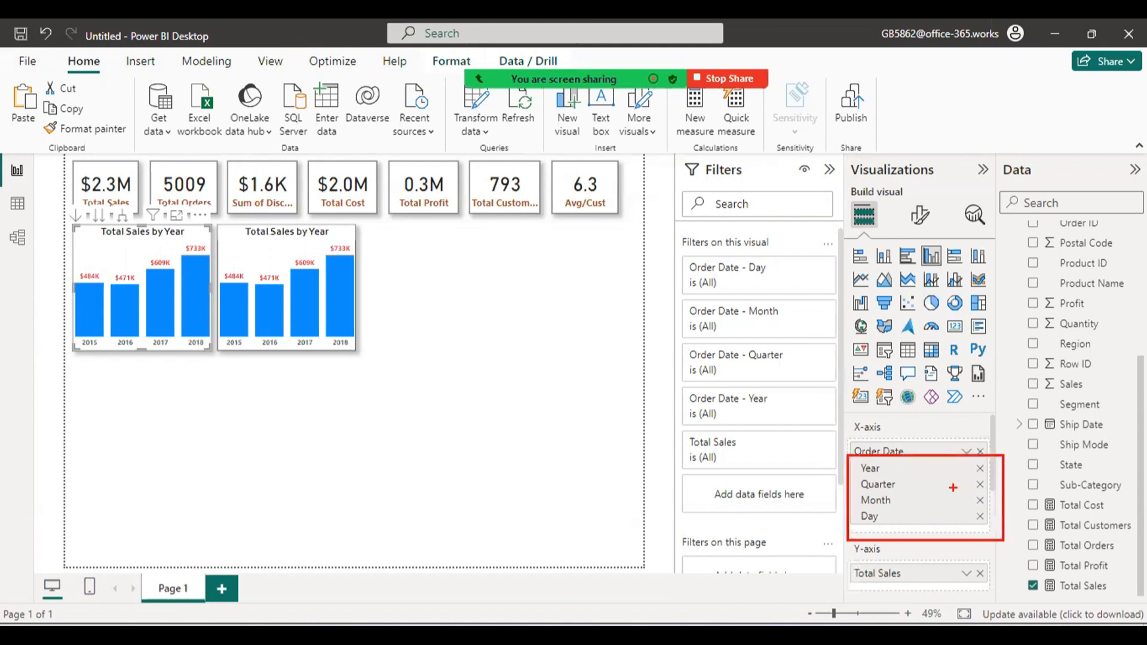
mouse_move(923, 478)
mouse_down()
mouse_move(973, 472)
mouse_move(965, 493)
mouse_move(978, 512)
mouse_up()
key(Escape)
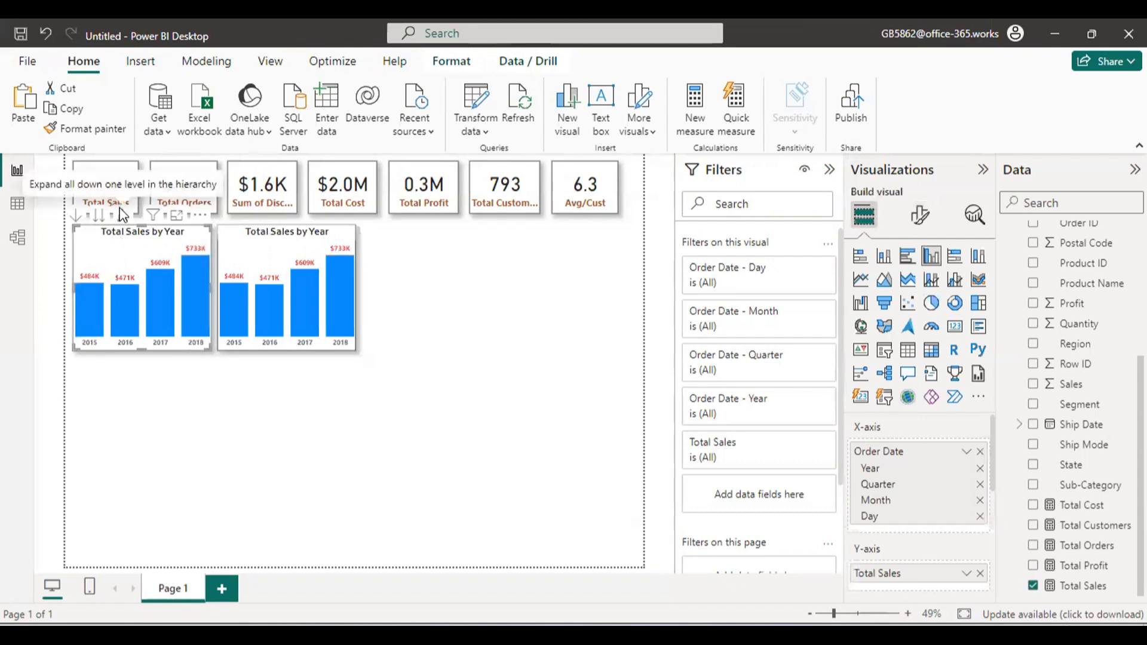
click(980, 516)
click(980, 500)
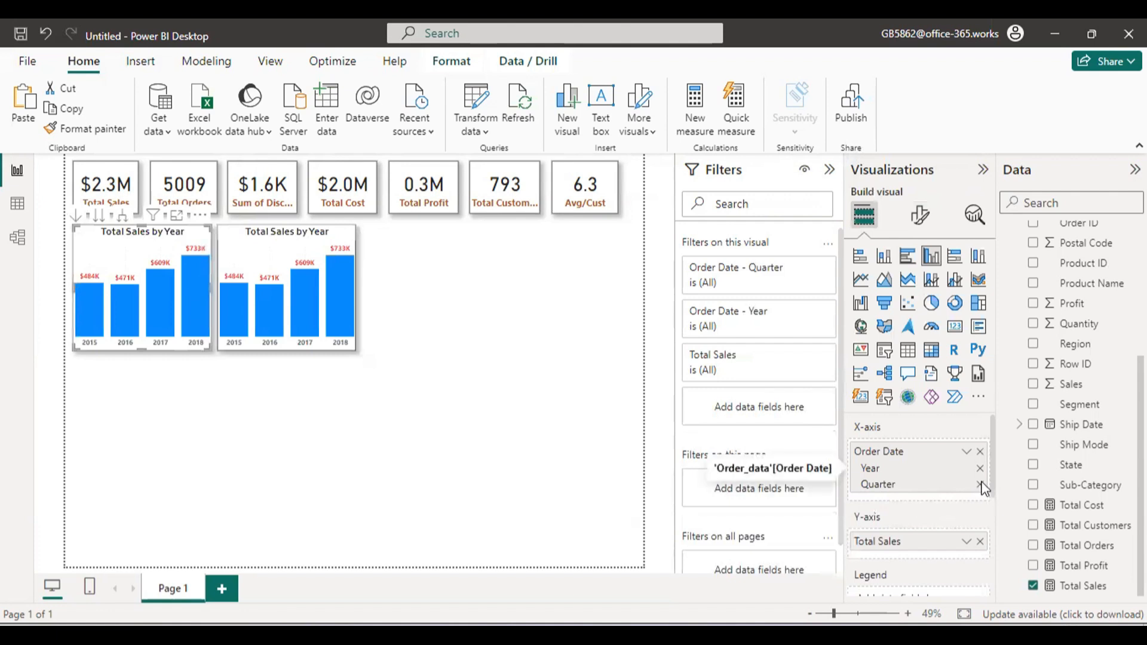
click(980, 485)
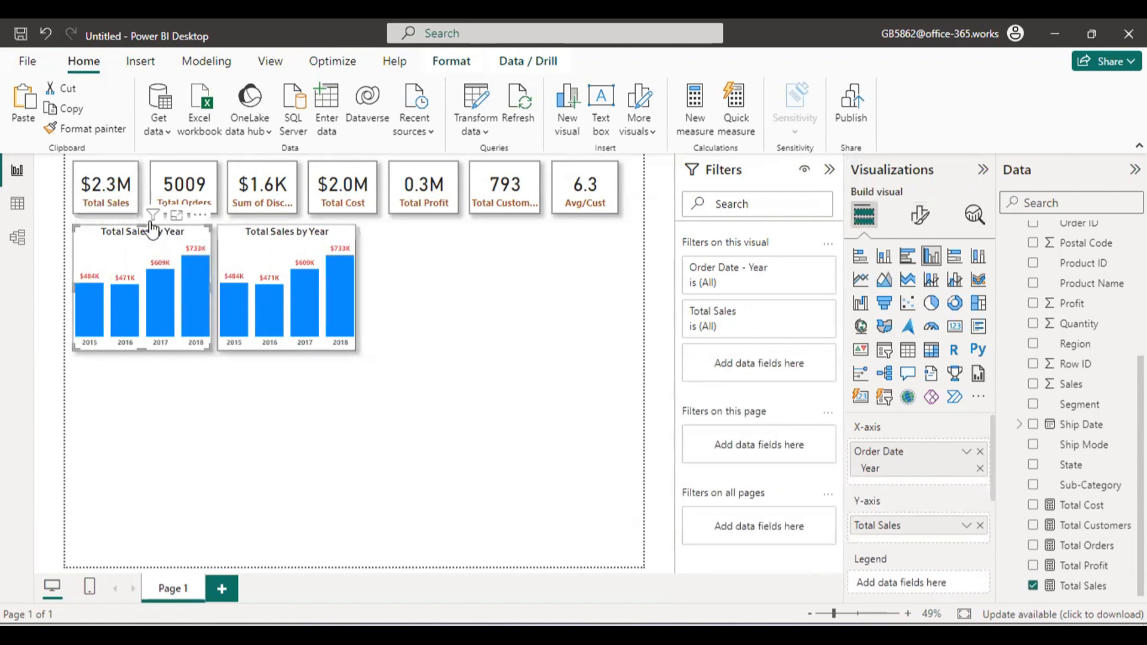
Step: Expand the copied chart's date hierarchy down one level to quarters and widen the chart across the page
click(288, 238)
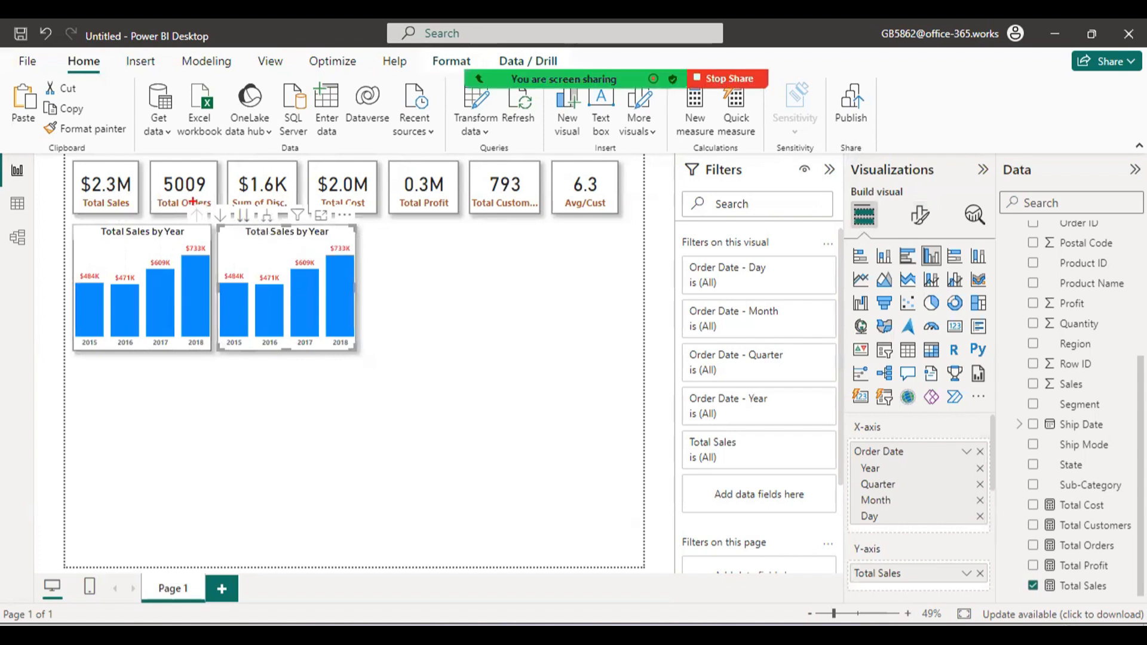
mouse_move(193, 202)
mouse_down()
mouse_move(226, 218)
mouse_move(373, 235)
mouse_up()
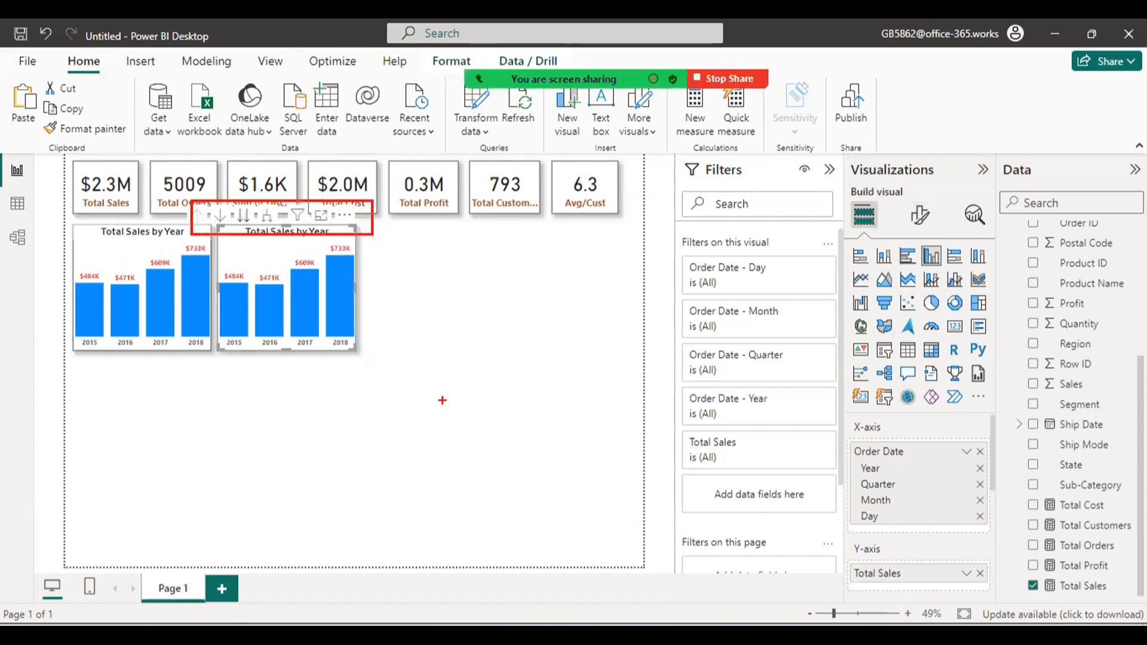
drag(443, 445, 350, 220)
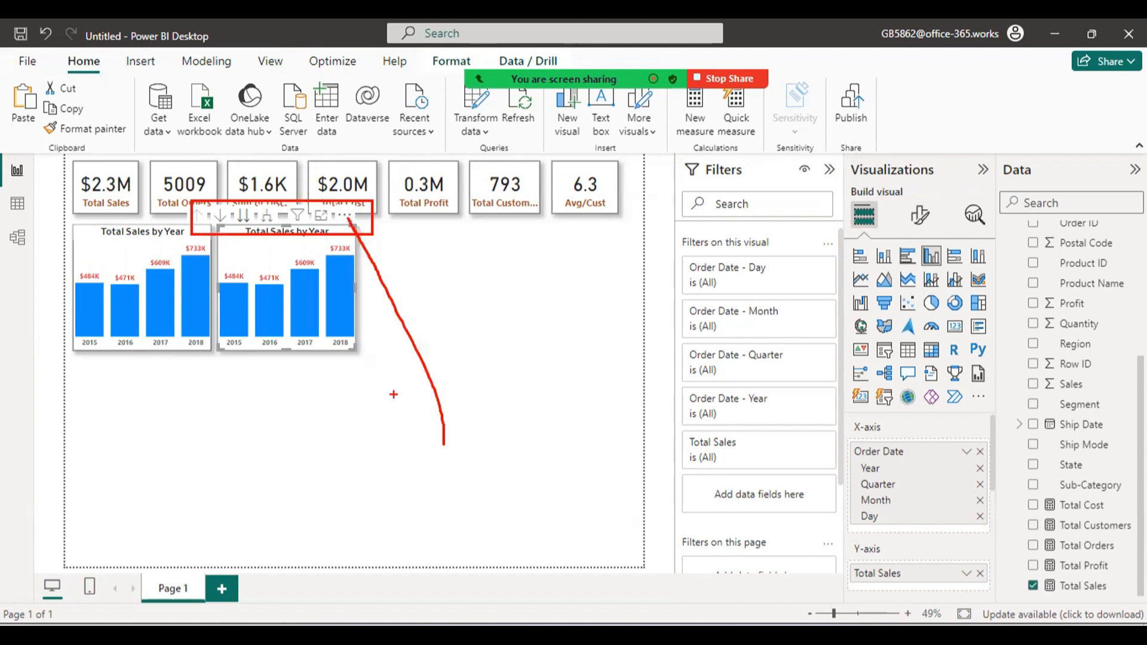
mouse_move(393, 394)
mouse_down()
mouse_move(409, 478)
mouse_move(468, 455)
mouse_move(549, 525)
mouse_move(567, 496)
mouse_move(574, 506)
mouse_up()
drag(576, 478, 620, 468)
mouse_move(626, 424)
mouse_down()
mouse_move(631, 445)
mouse_move(681, 451)
mouse_move(671, 436)
mouse_move(768, 426)
mouse_move(857, 463)
mouse_move(893, 412)
mouse_move(982, 398)
mouse_up()
key(Escape)
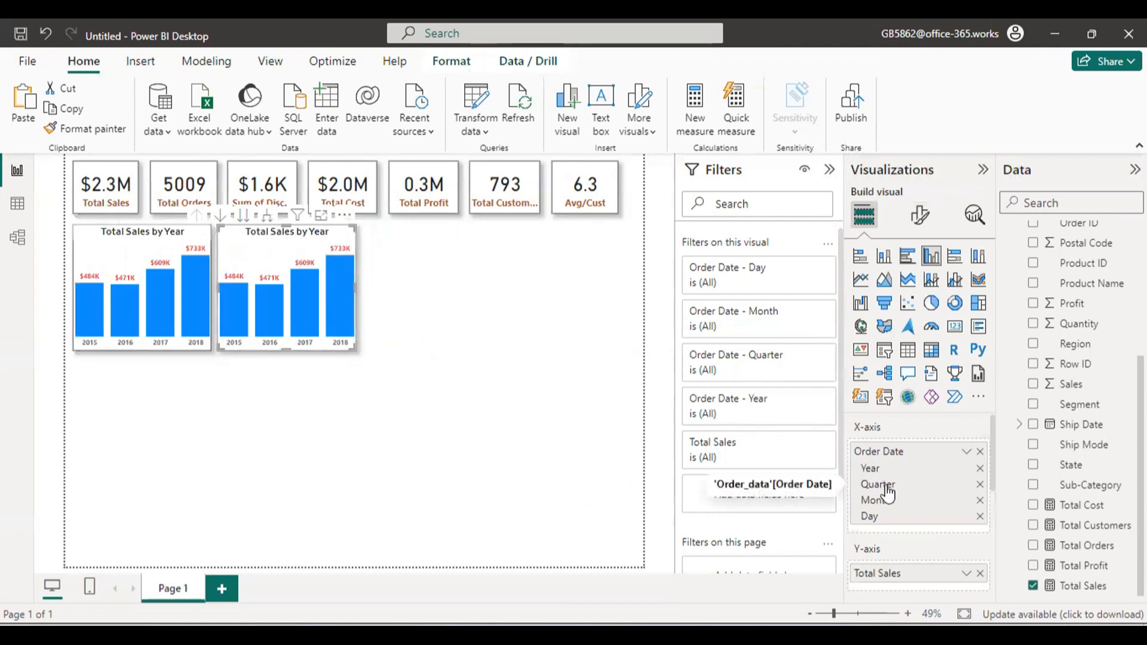
click(266, 222)
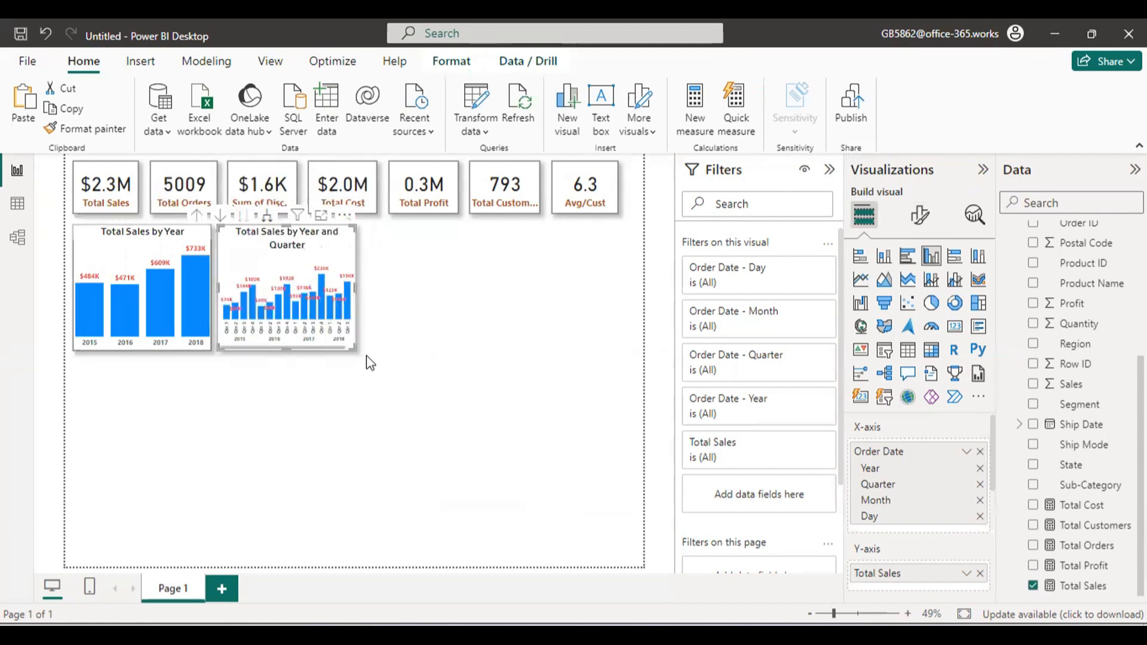
drag(355, 349, 511, 351)
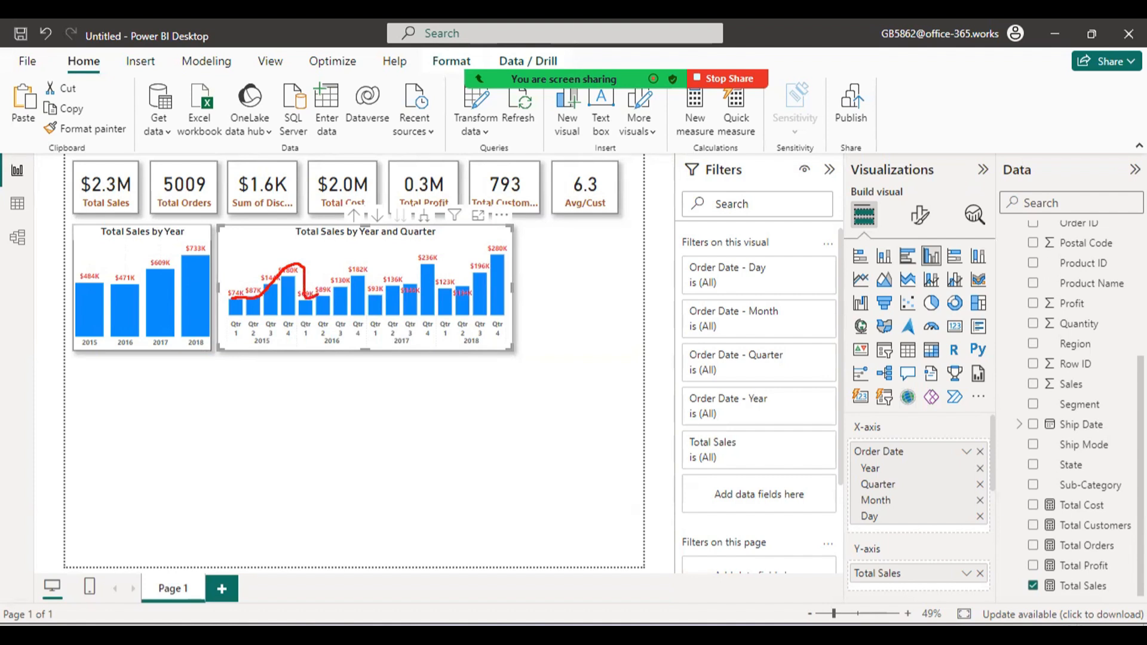
mouse_move(317, 294)
mouse_down()
mouse_move(350, 275)
mouse_move(376, 286)
mouse_move(418, 282)
mouse_move(429, 263)
mouse_move(455, 276)
mouse_move(553, 224)
mouse_up()
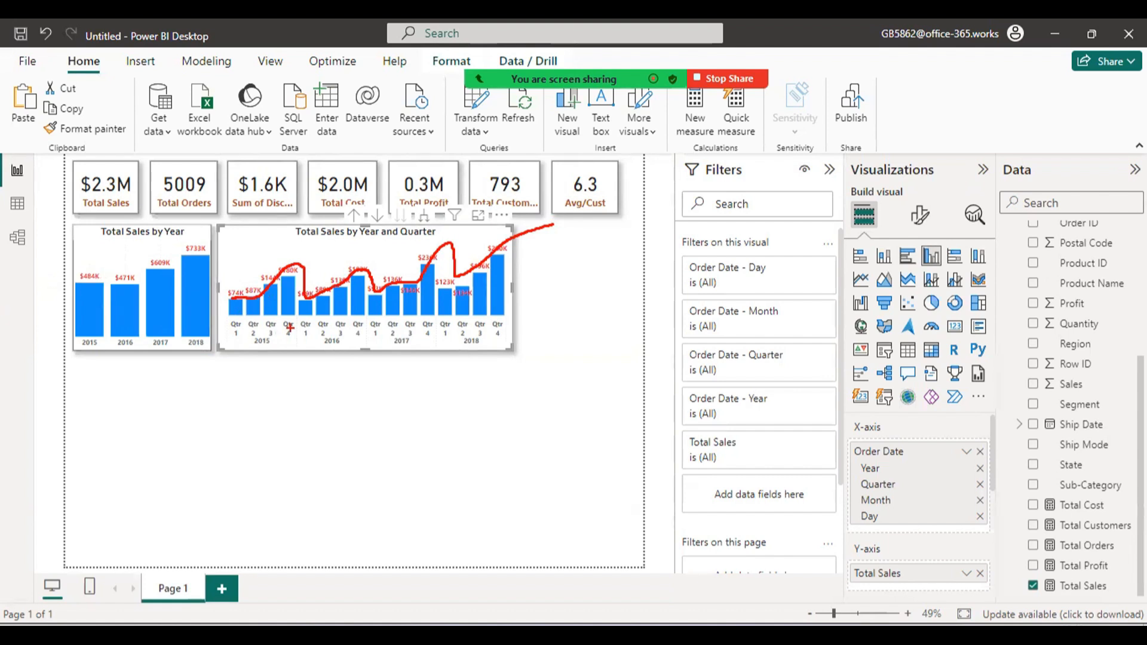
key(Escape)
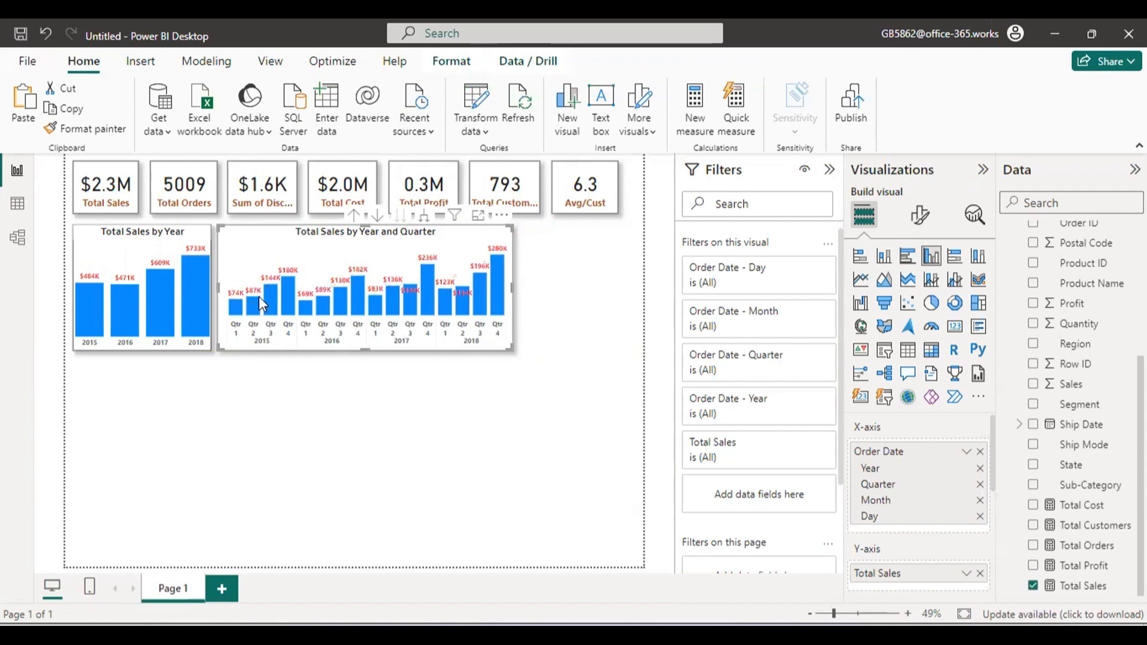
Step: Expand the copied chart's hierarchy down to months and enlarge it to the page's edge so all months fit
click(425, 220)
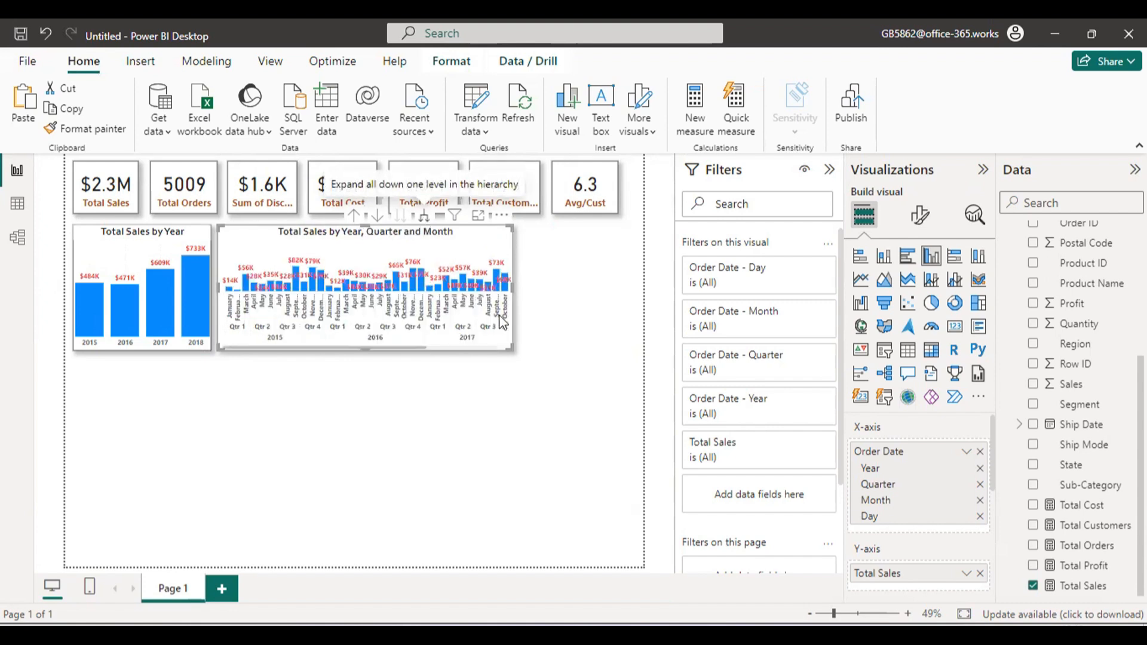
drag(509, 346, 623, 512)
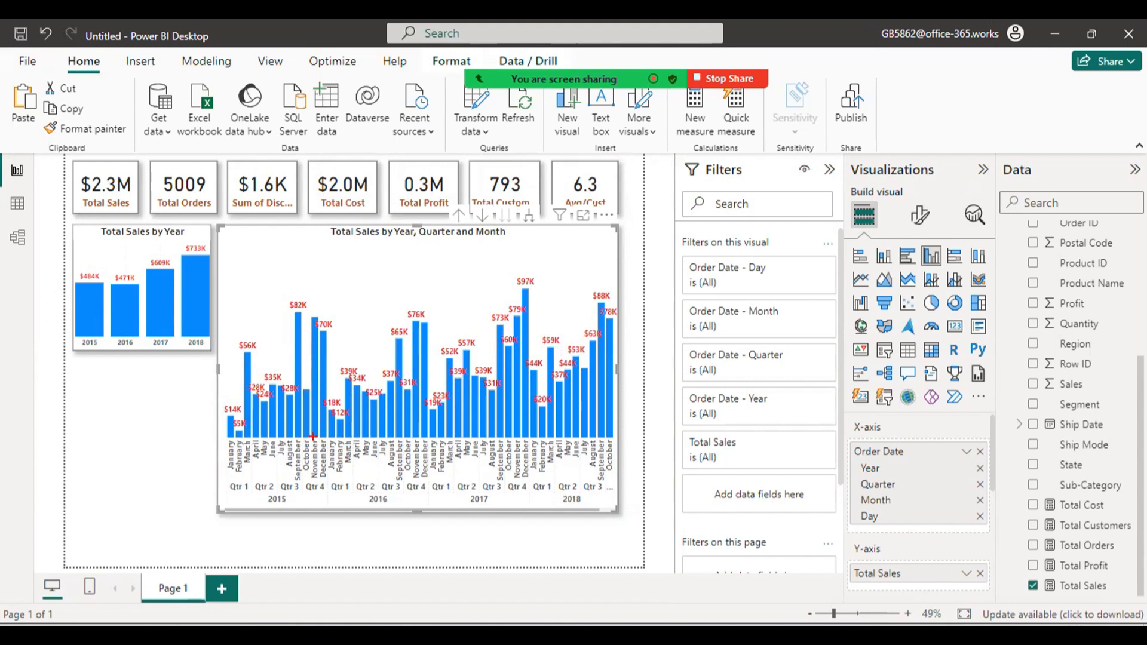
drag(312, 437, 318, 318)
drag(415, 437, 416, 322)
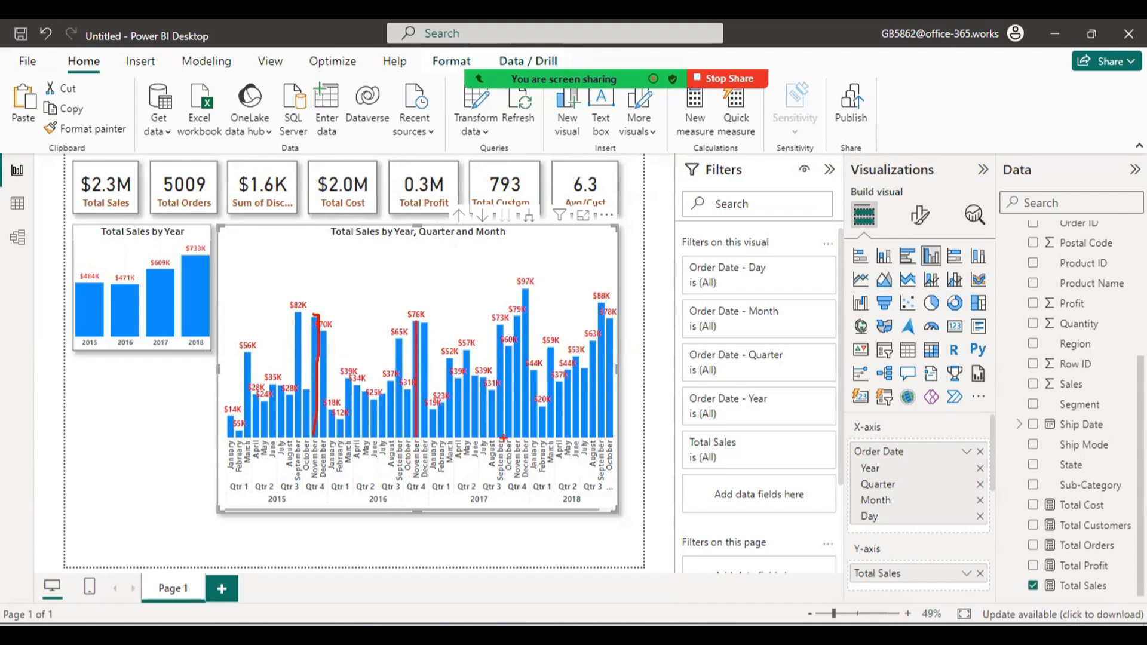
drag(517, 437, 514, 321)
key(Escape)
drag(608, 511, 644, 523)
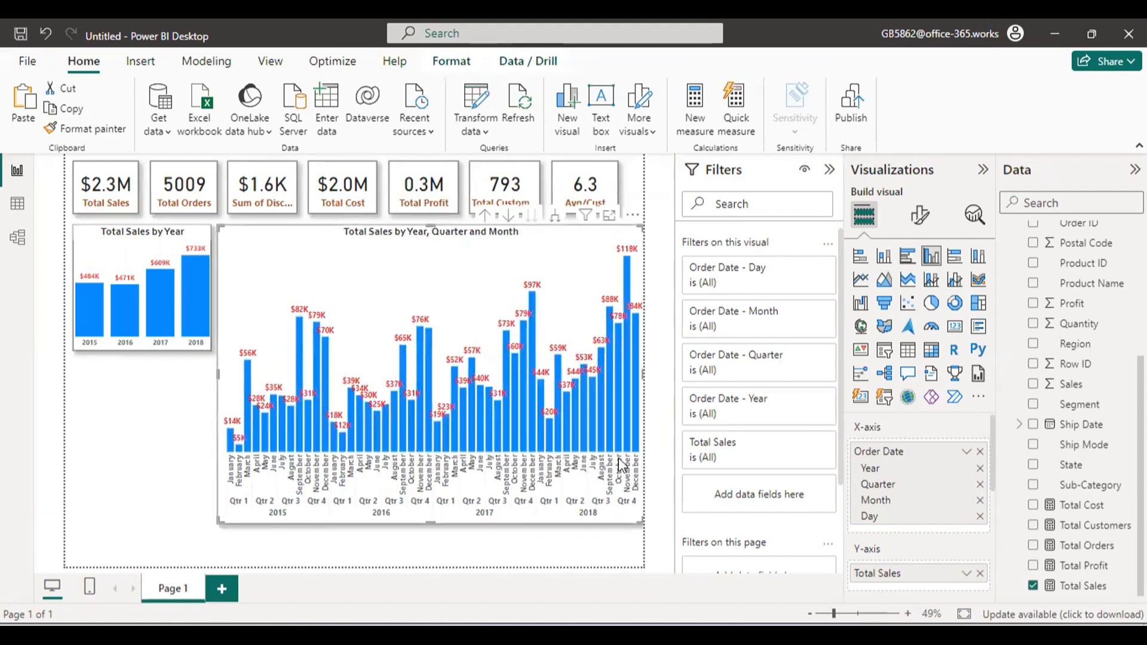
key(ctrl+2)
drag(623, 443, 629, 260)
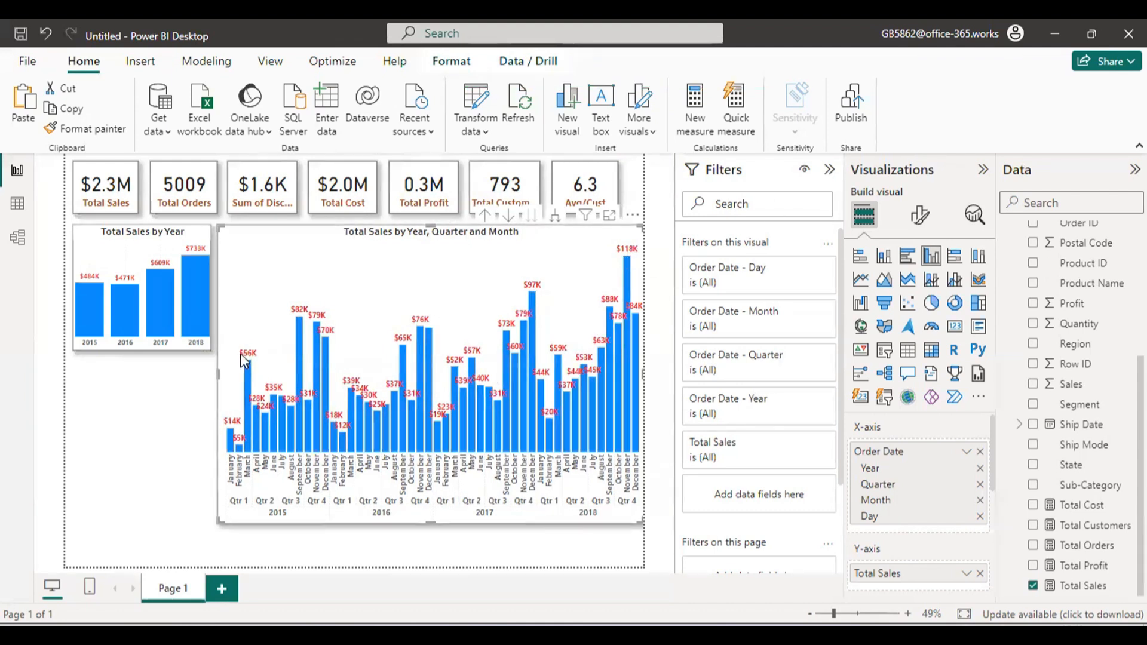
key(ctrl+2)
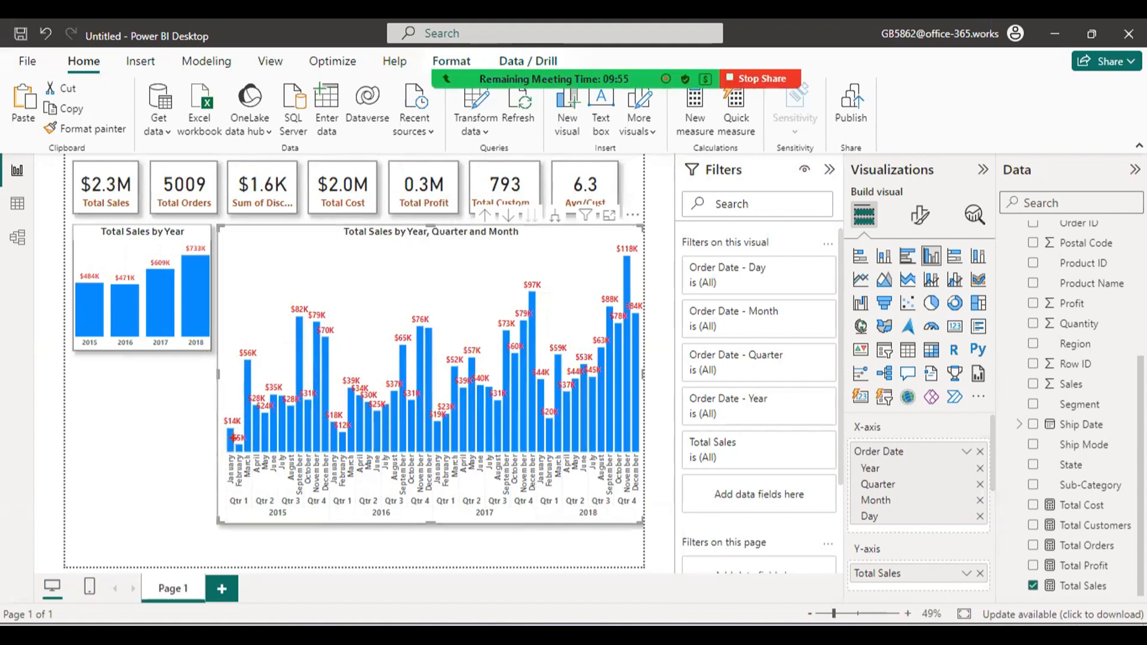
drag(235, 441, 239, 501)
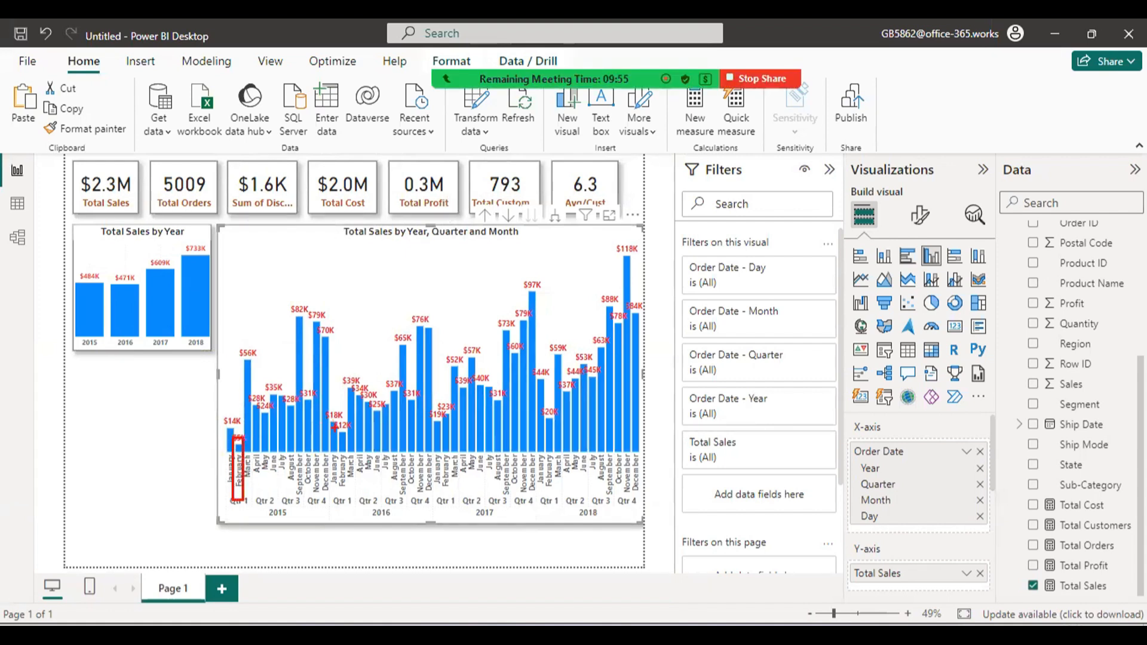
mouse_move(336, 426)
mouse_down()
mouse_move(351, 459)
mouse_move(349, 512)
mouse_up()
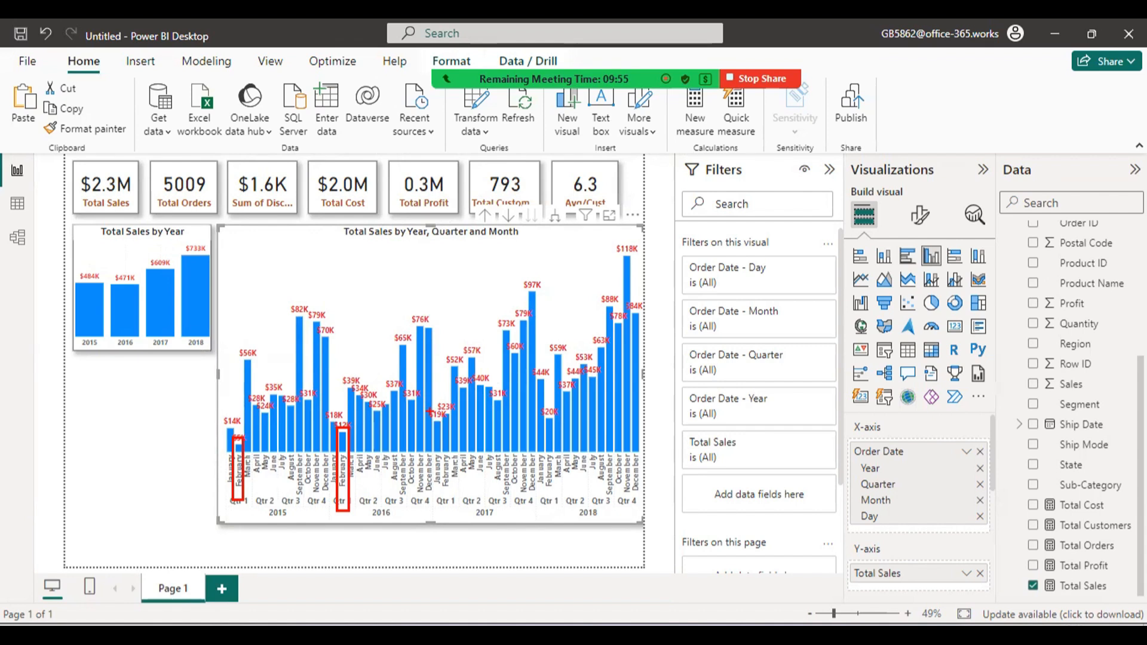
mouse_move(212, 452)
mouse_down()
mouse_move(245, 362)
mouse_move(304, 293)
mouse_move(365, 382)
mouse_move(425, 293)
mouse_move(472, 351)
mouse_move(551, 280)
mouse_move(572, 410)
mouse_move(647, 252)
mouse_up()
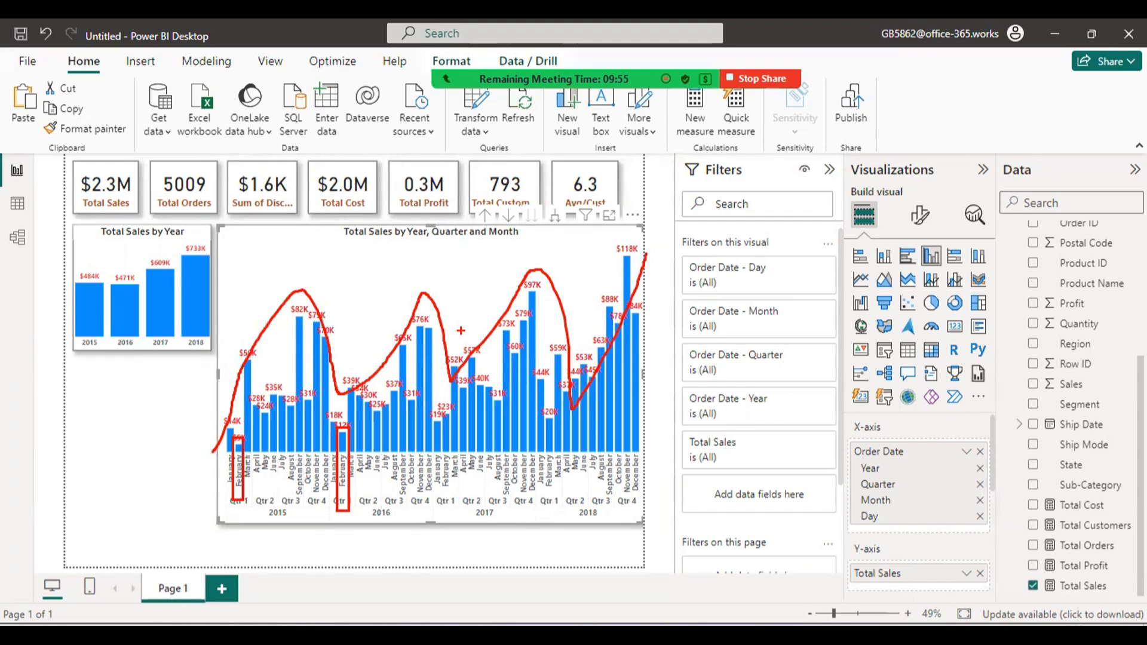
key(Escape)
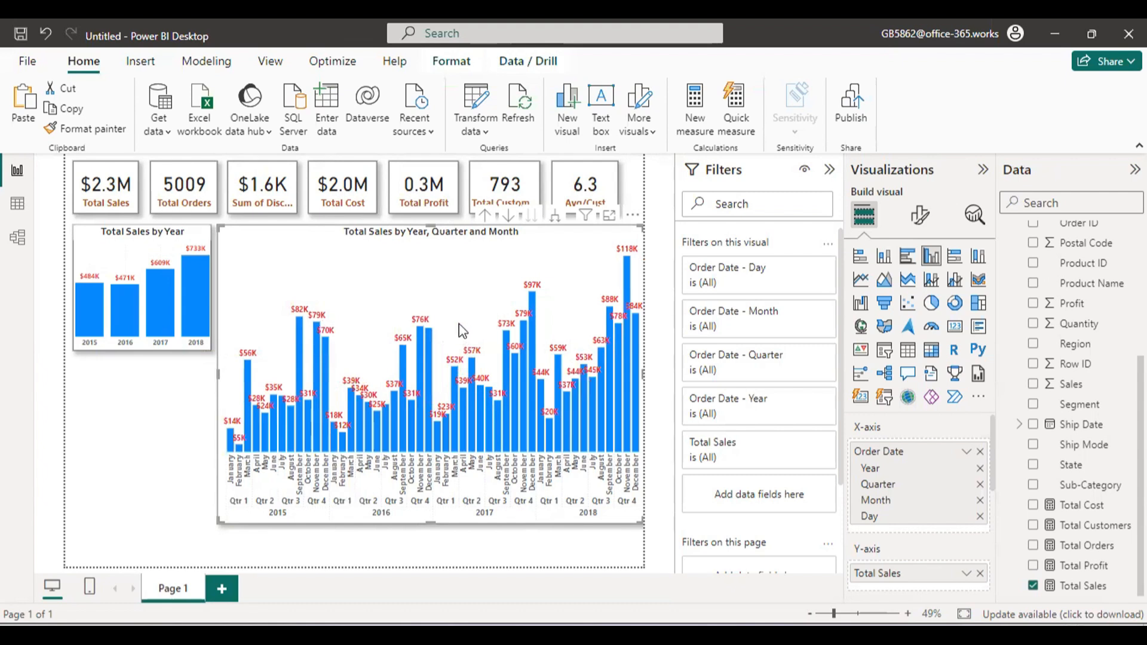
Step: Expand the copied chart's date hierarchy down to days and examine the daily sales across the first months of 2015
click(552, 221)
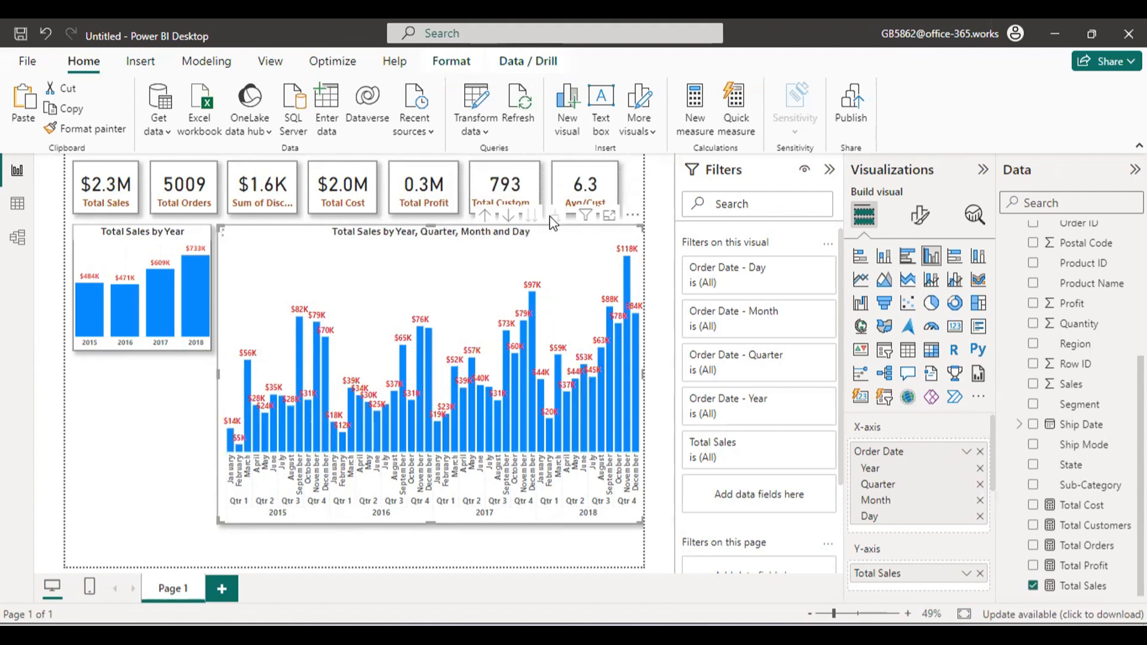
drag(239, 529, 256, 530)
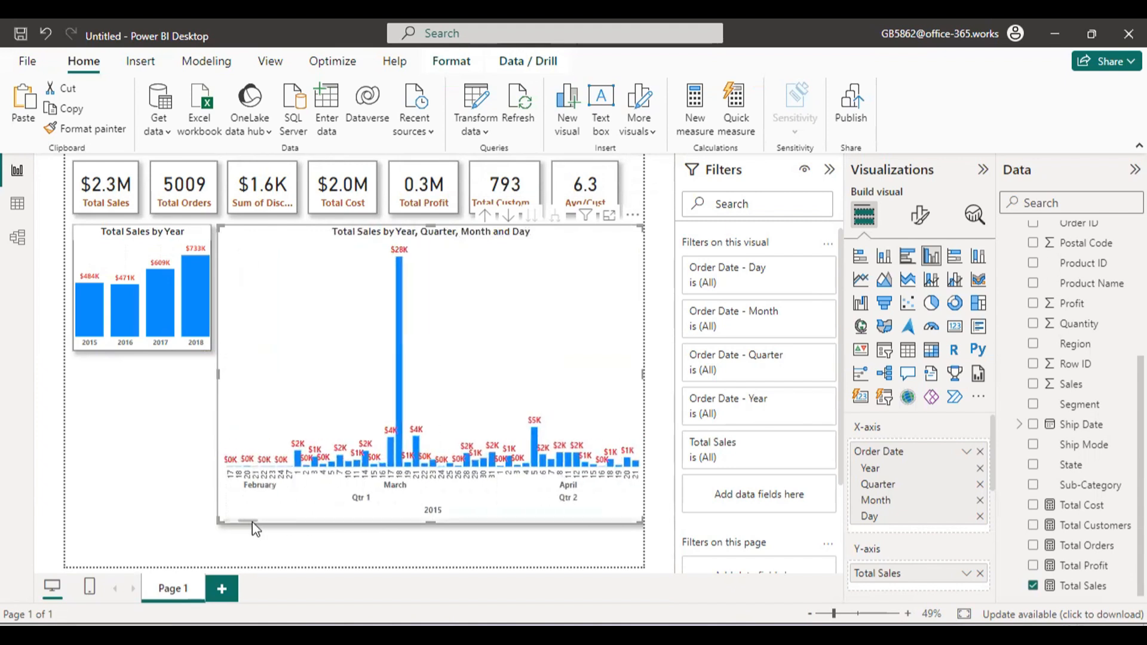
mouse_move(425, 258)
mouse_down()
mouse_move(374, 245)
mouse_move(380, 275)
mouse_move(426, 258)
mouse_up()
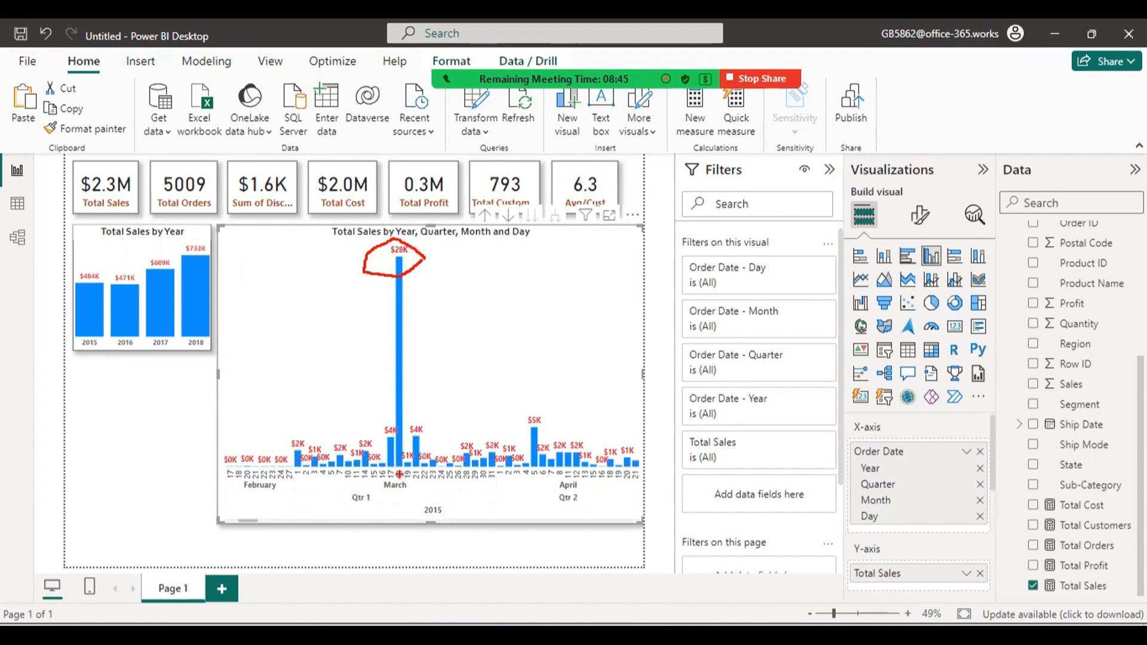
mouse_move(400, 472)
mouse_down()
mouse_move(394, 258)
mouse_move(419, 246)
mouse_move(383, 237)
mouse_move(363, 277)
mouse_up()
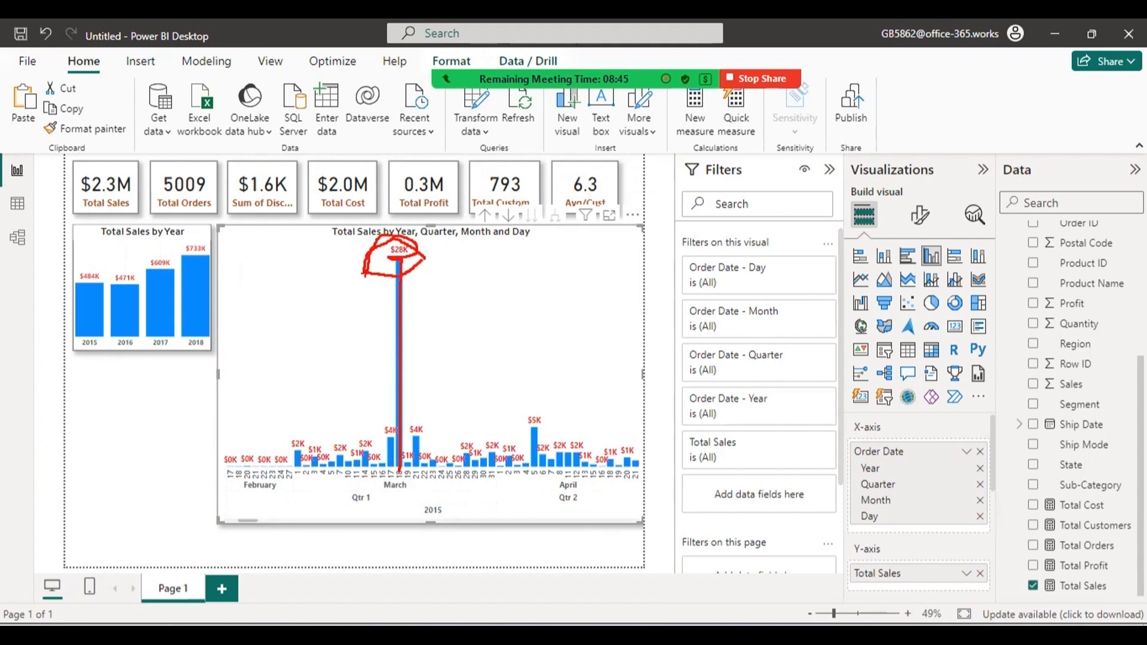
key(Escape)
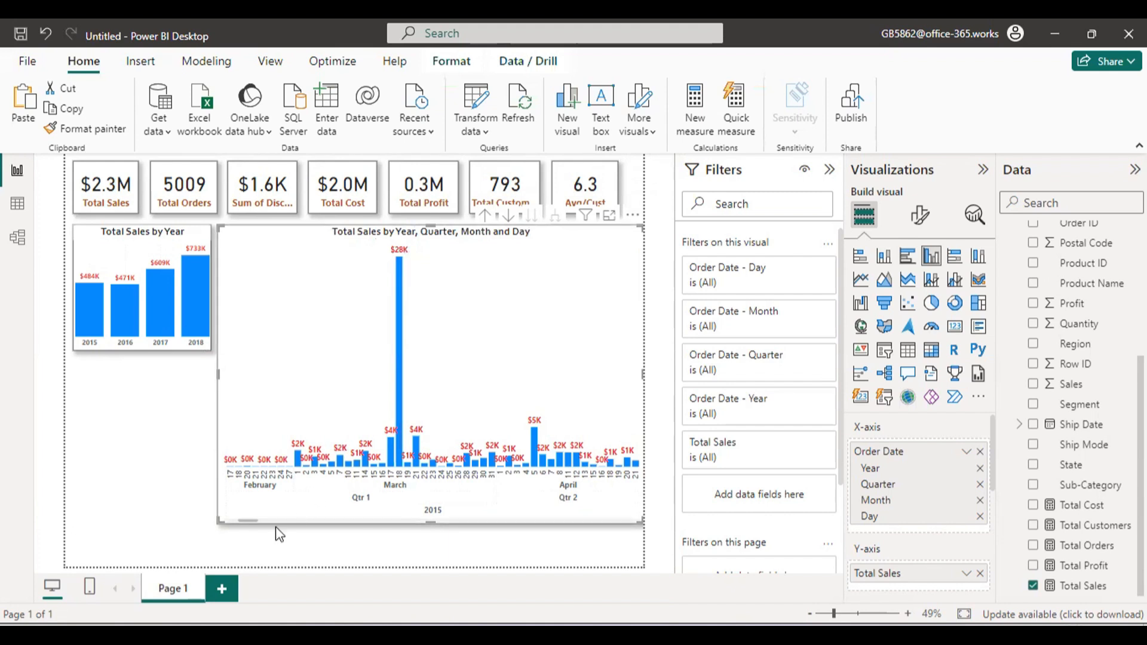
drag(254, 522, 272, 482)
scroll(273, 485, down, 5)
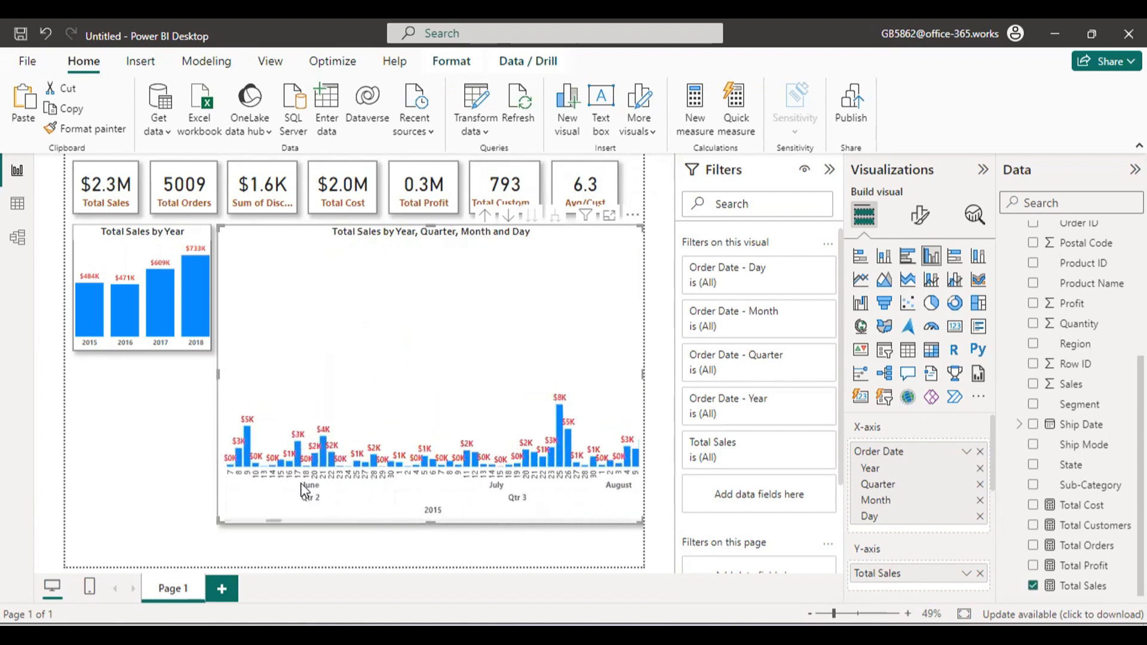
scroll(270, 486, up, 5)
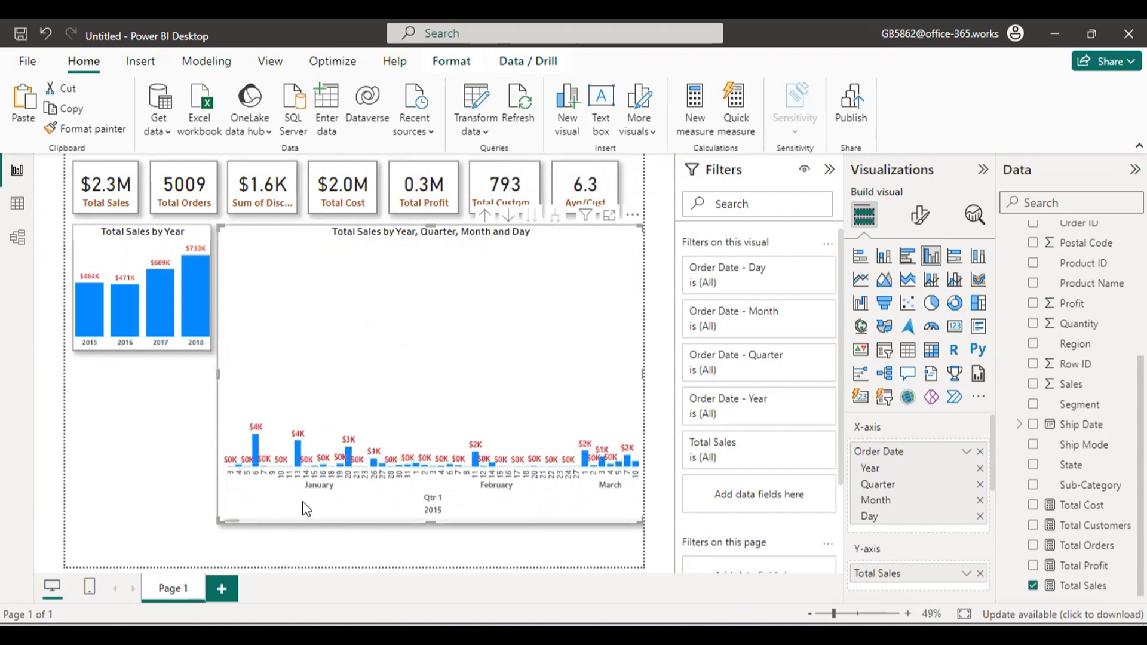
scroll(234, 520, down, 3)
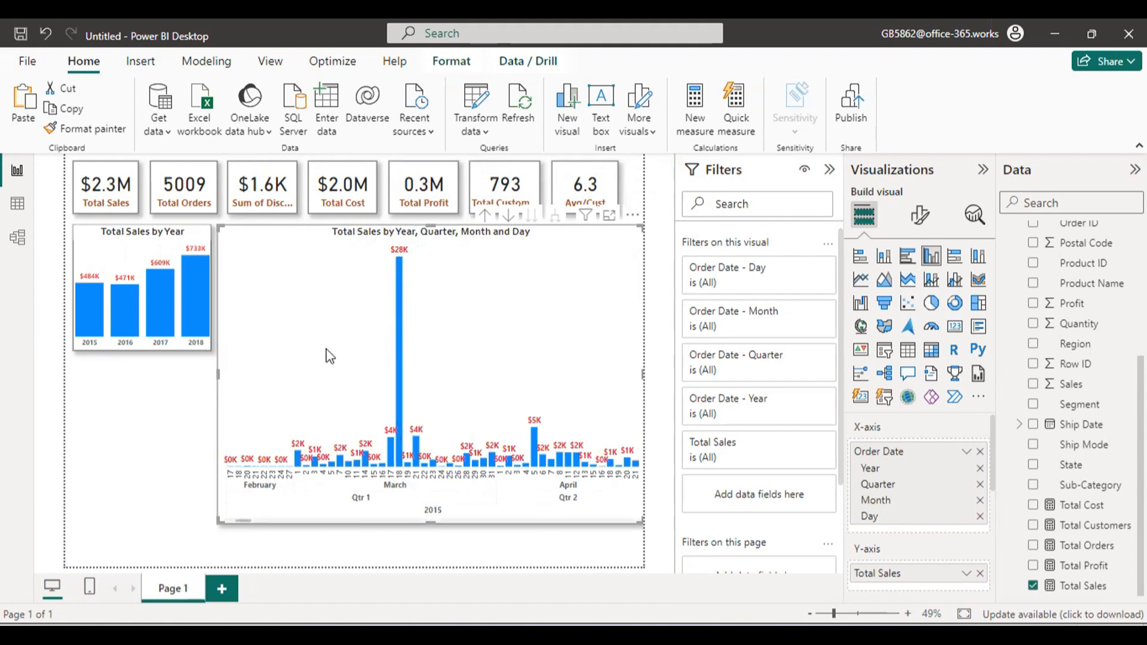
Step: Drill the copied chart up to Year and Quarter and shorten it to match the Total Sales by Year chart's height
click(486, 216)
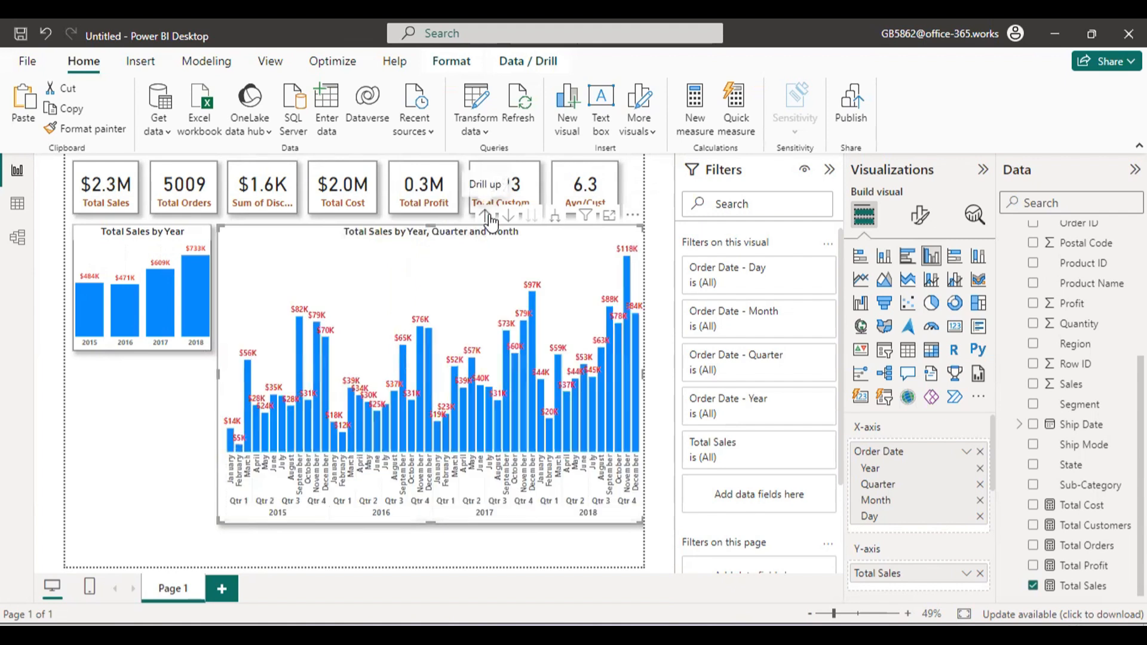
click(487, 216)
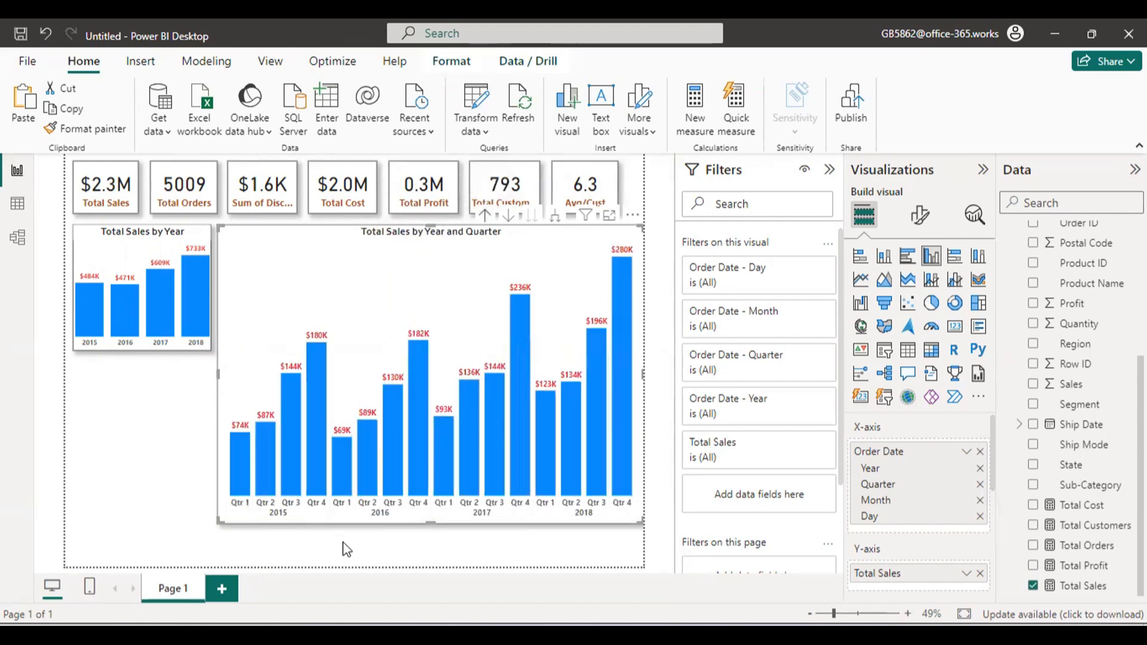
drag(430, 524, 453, 352)
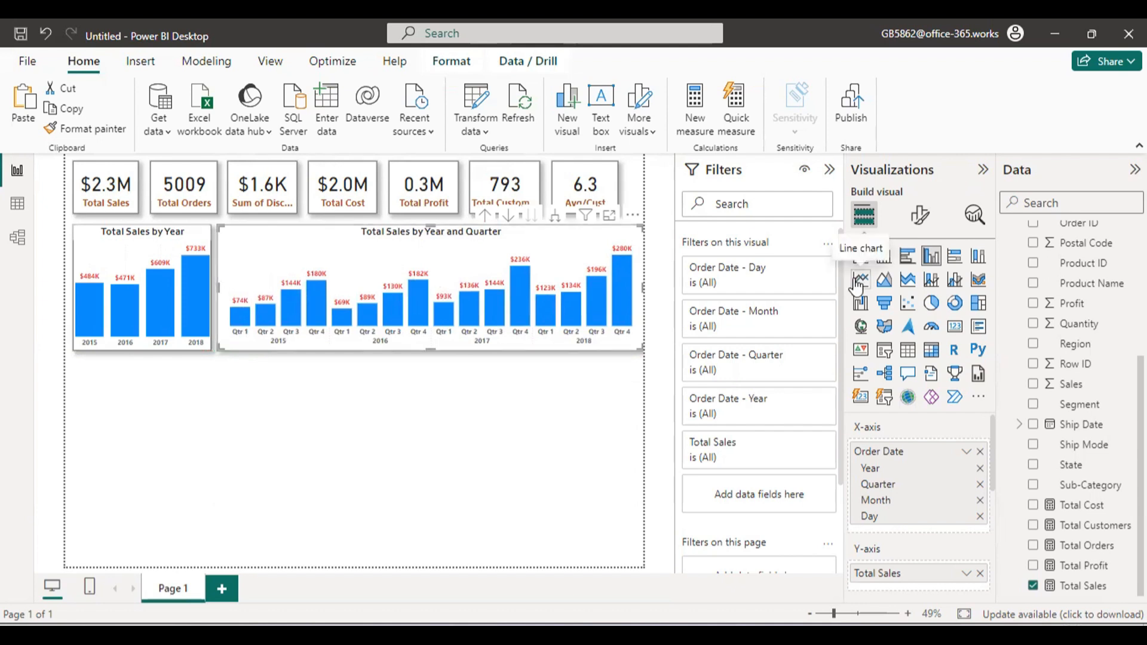
Step: Convert the quarterly column chart to a line chart and narrow it, leaving a gap beside the yearly chart
mouse_move(409, 299)
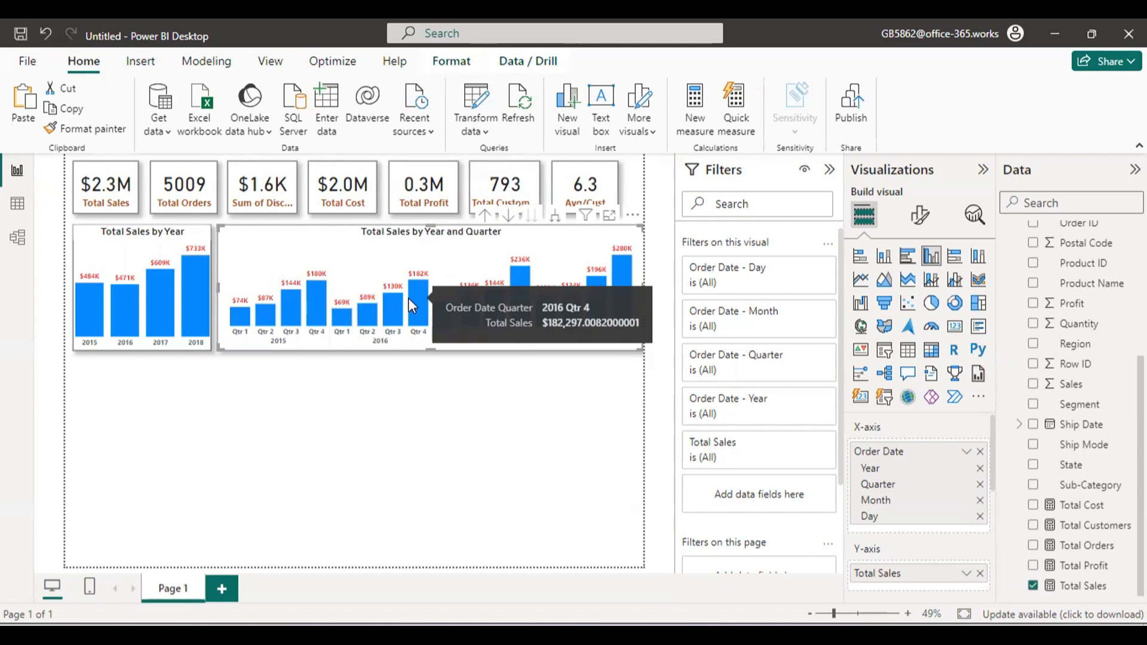
click(866, 285)
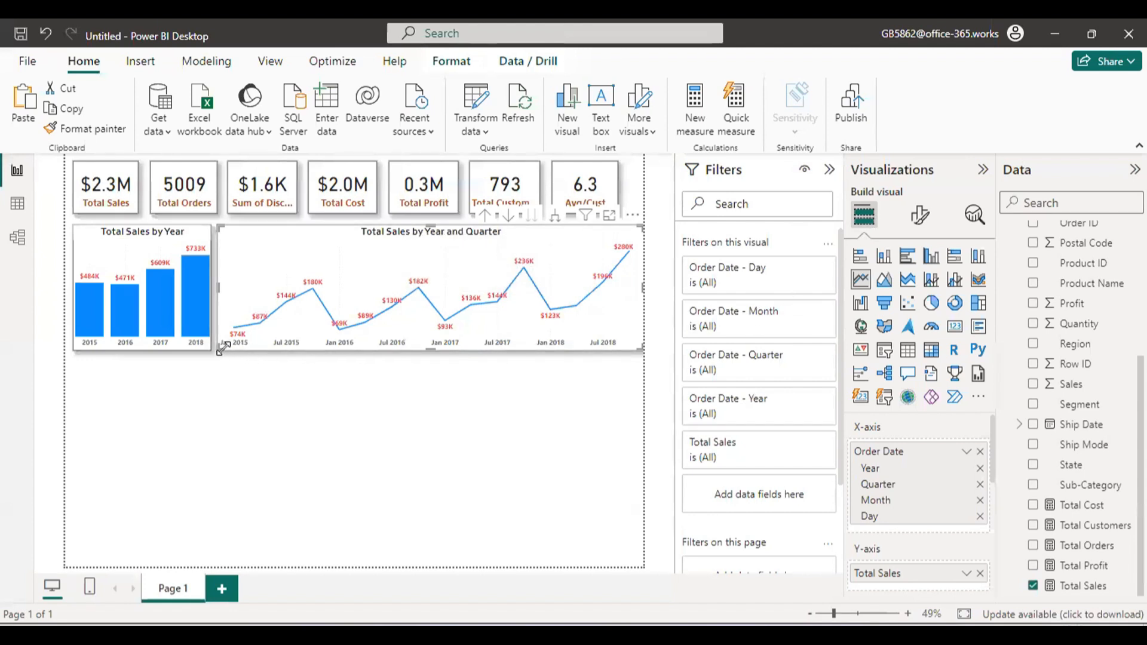
drag(222, 348, 348, 347)
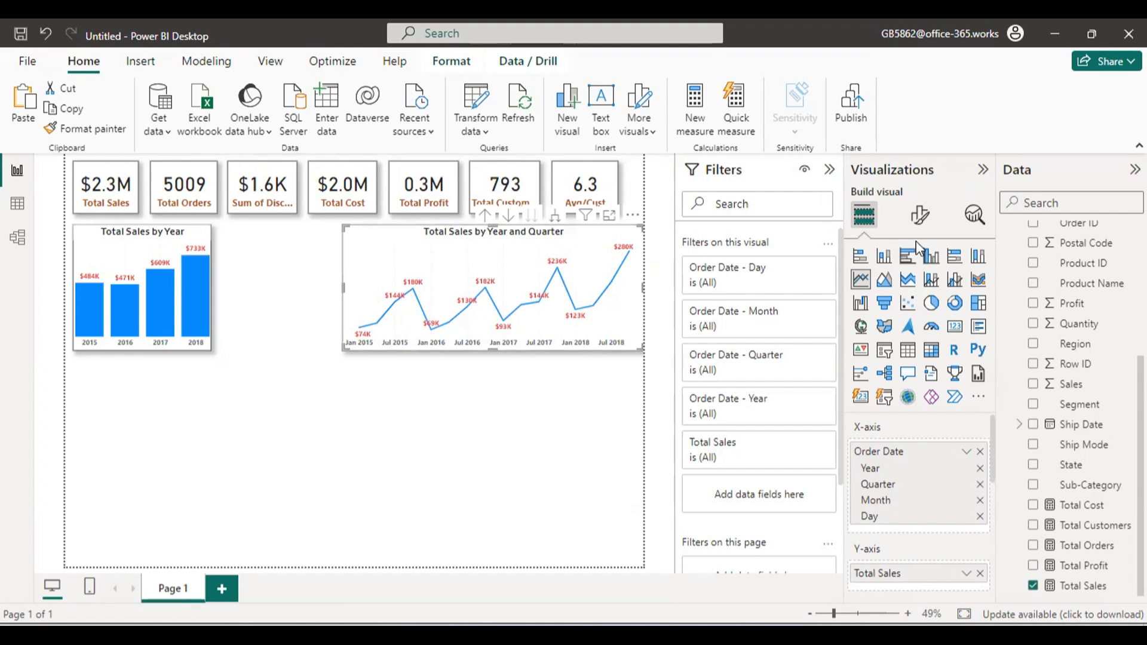
key(ctrl+2)
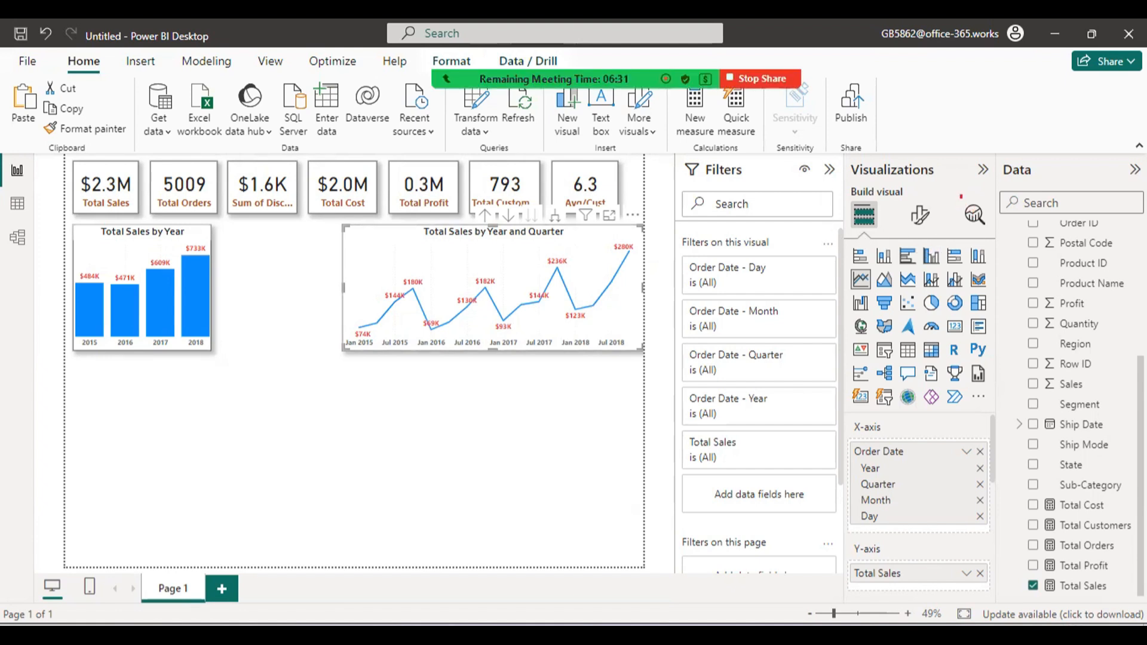
mouse_move(962, 195)
mouse_down()
mouse_move(962, 226)
mouse_move(1001, 241)
mouse_up()
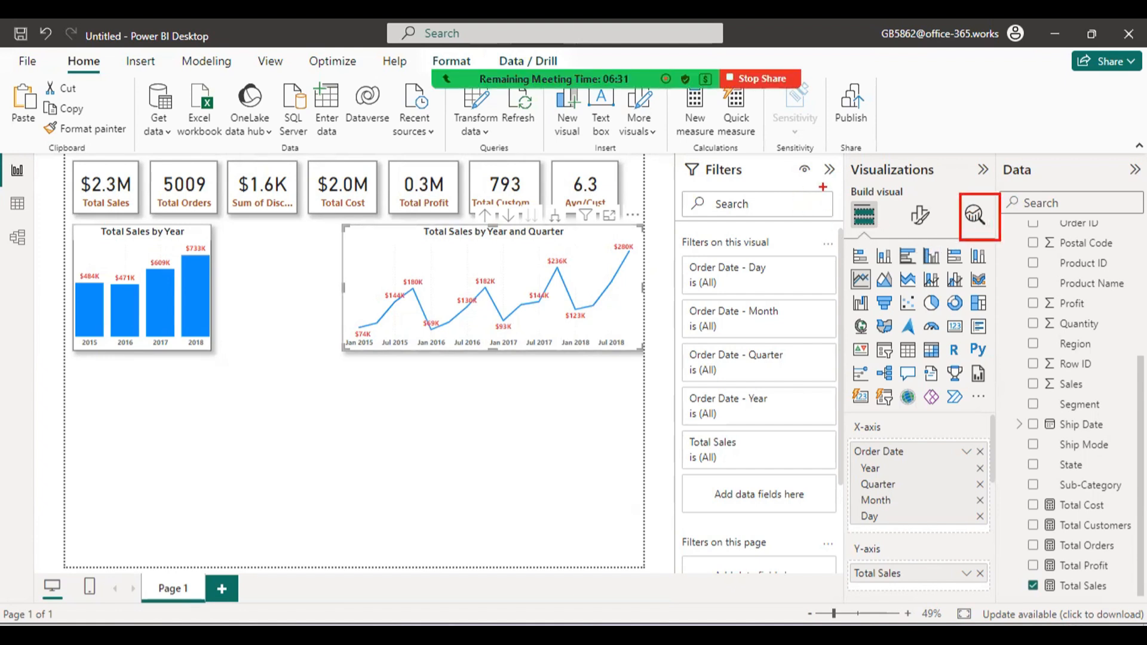
drag(828, 186, 883, 242)
drag(896, 190, 942, 248)
drag(985, 216, 1052, 223)
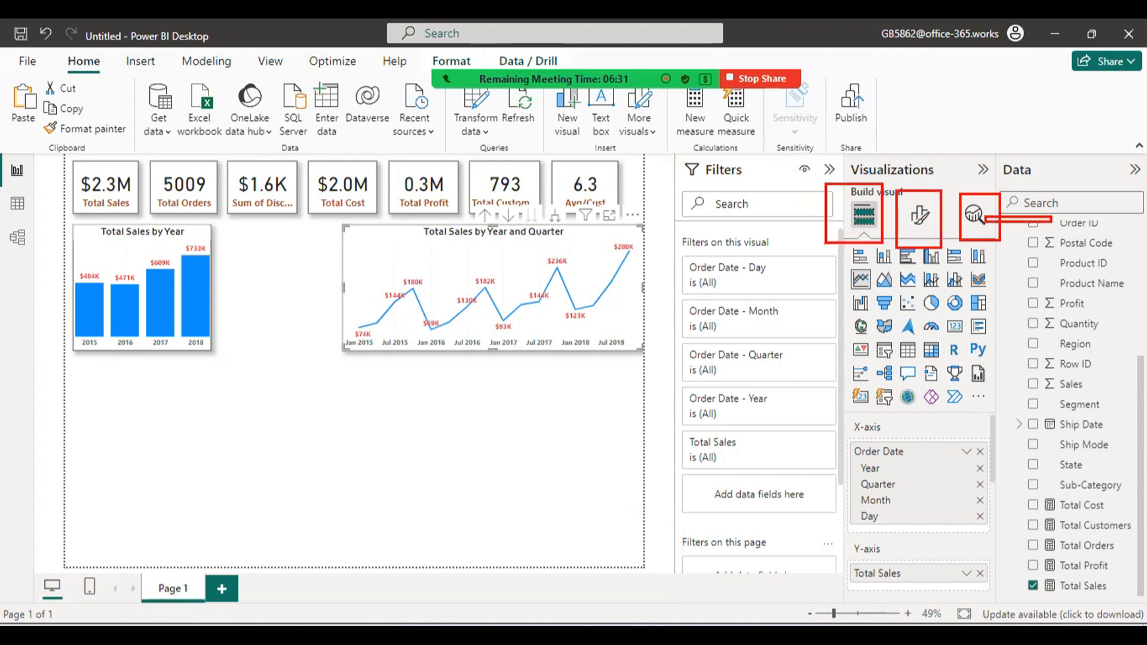
key(Escape)
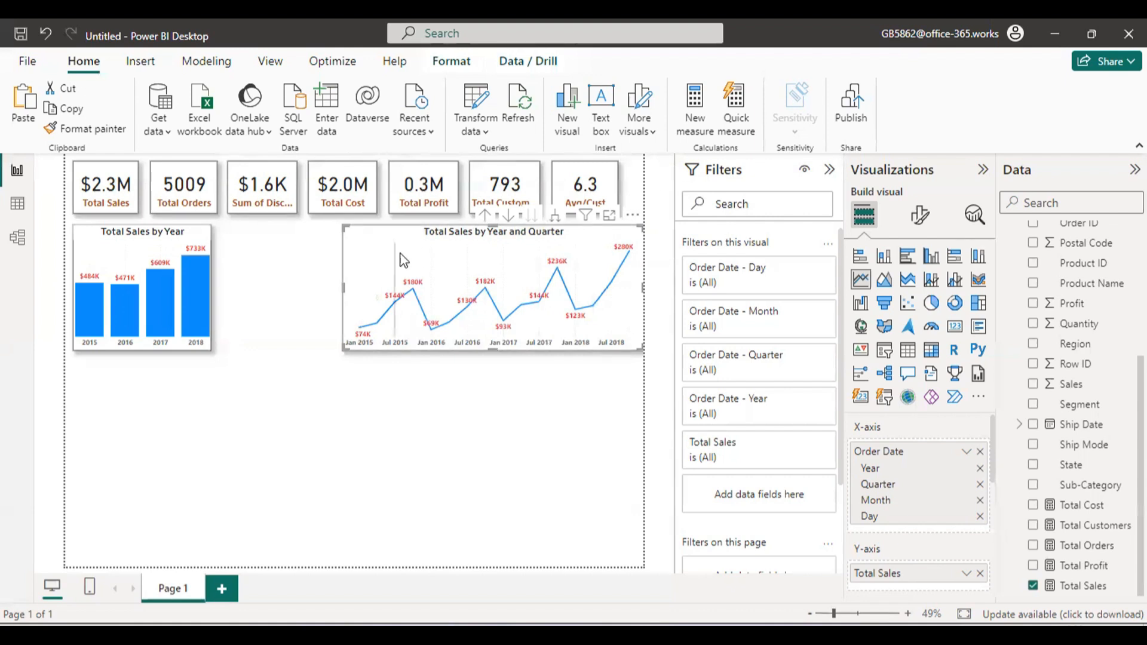
Step: Nudge the line chart slightly towards the yearly chart and turn on its trend line
drag(524, 236, 516, 239)
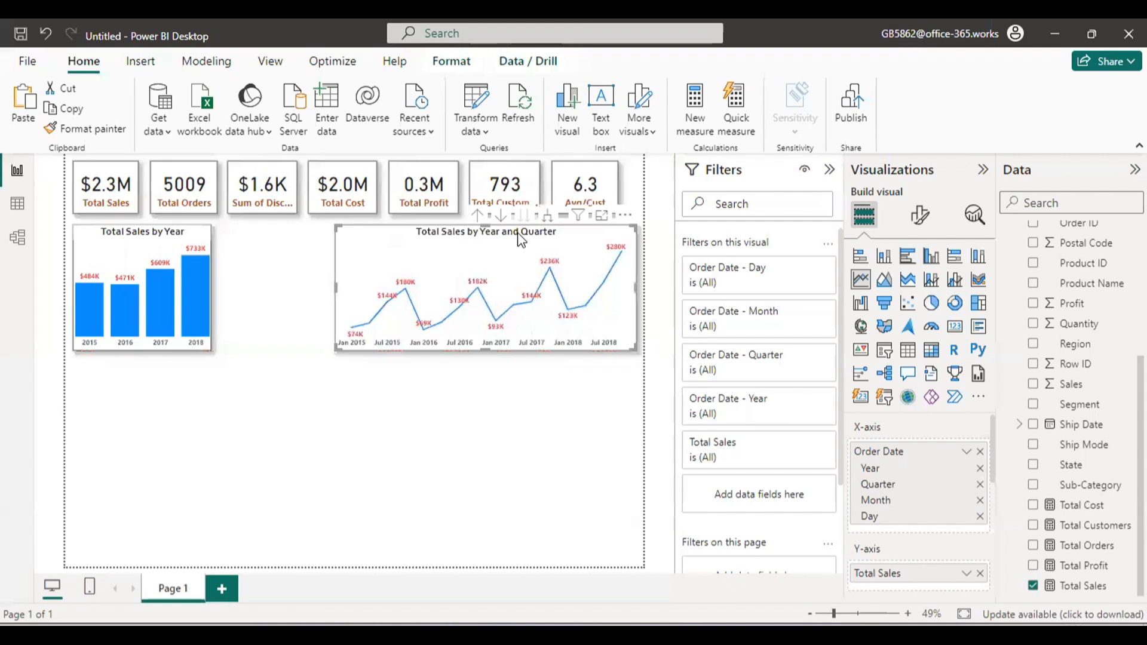
click(973, 219)
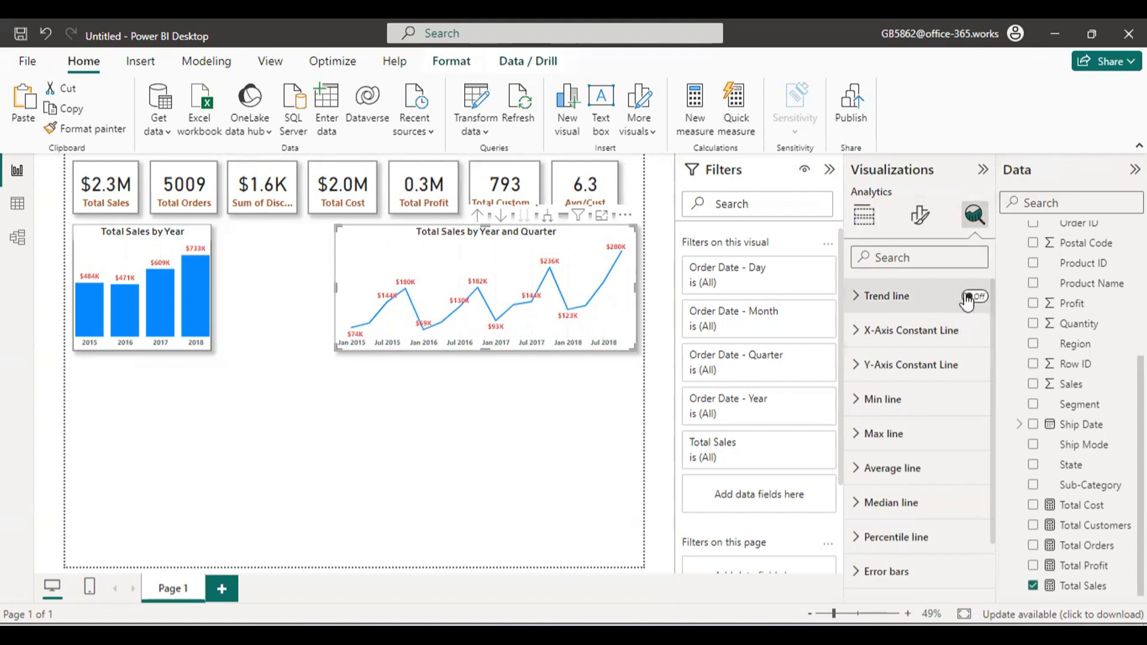
click(974, 298)
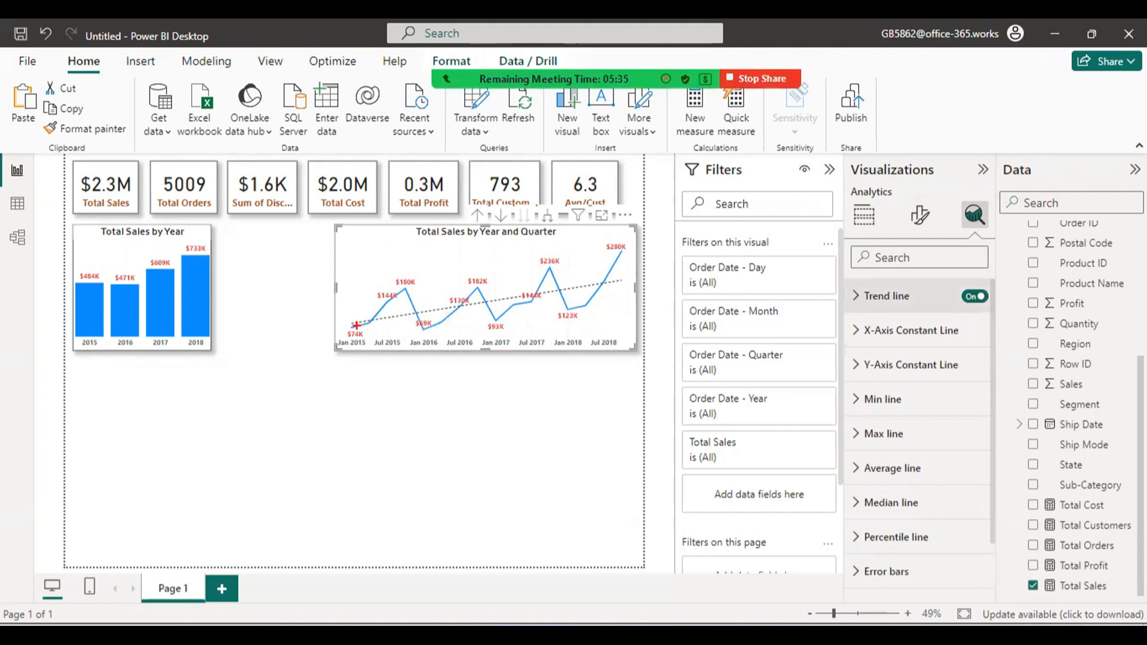
drag(357, 325, 611, 280)
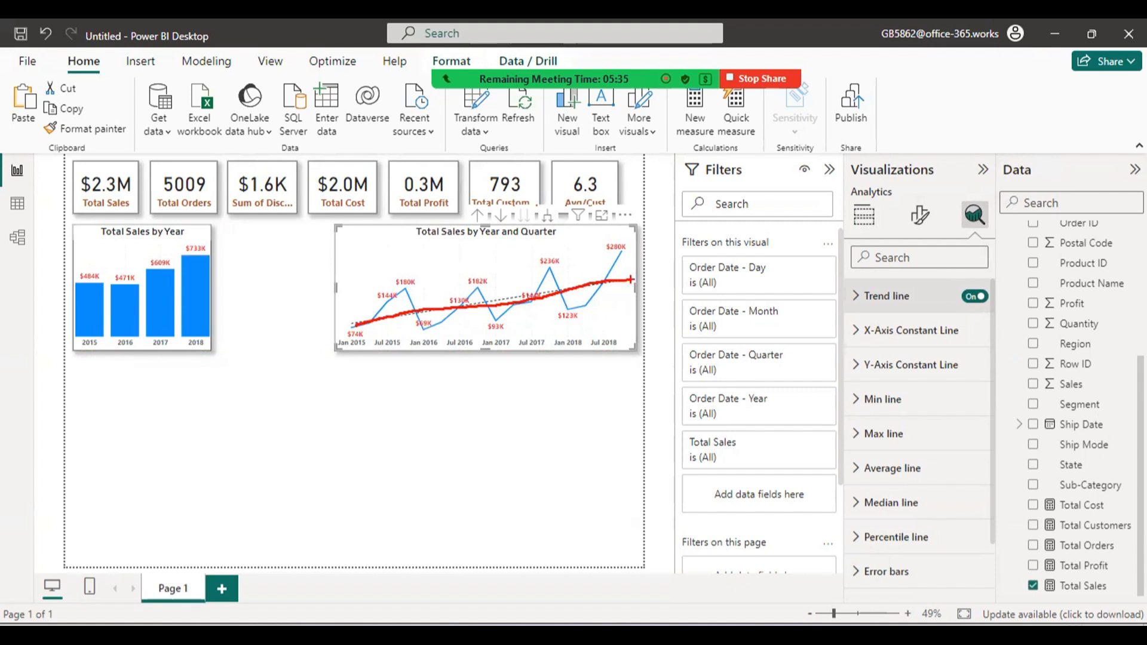
key(Escape)
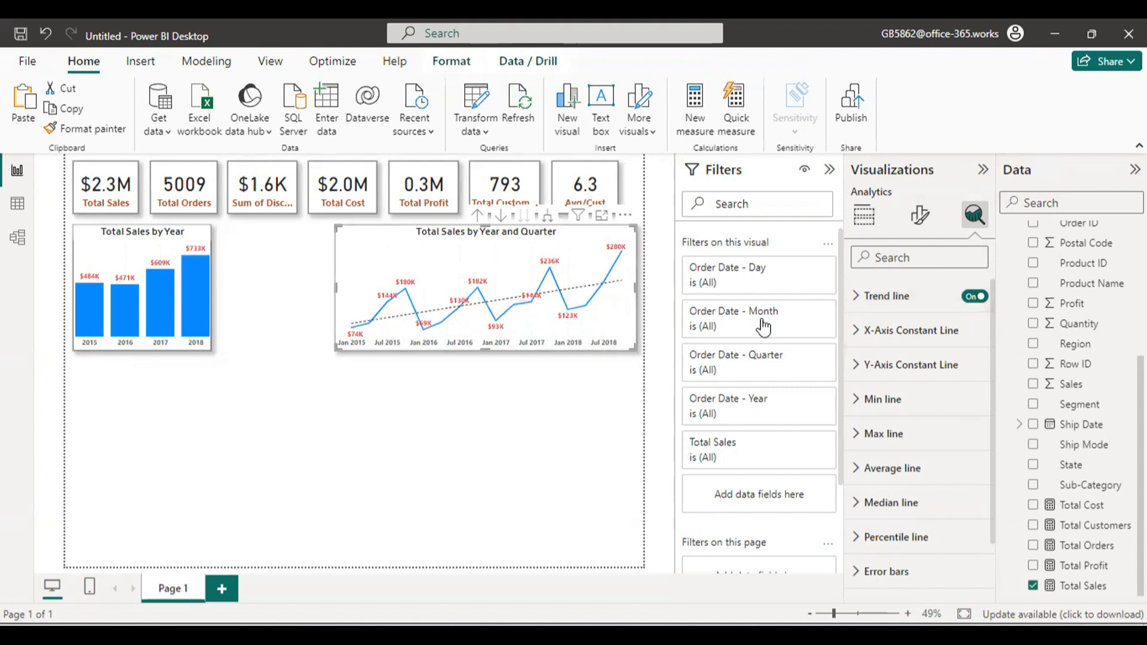
Step: Add a minimum line and a maximum line for Total Sales to the quarterly line chart
click(891, 408)
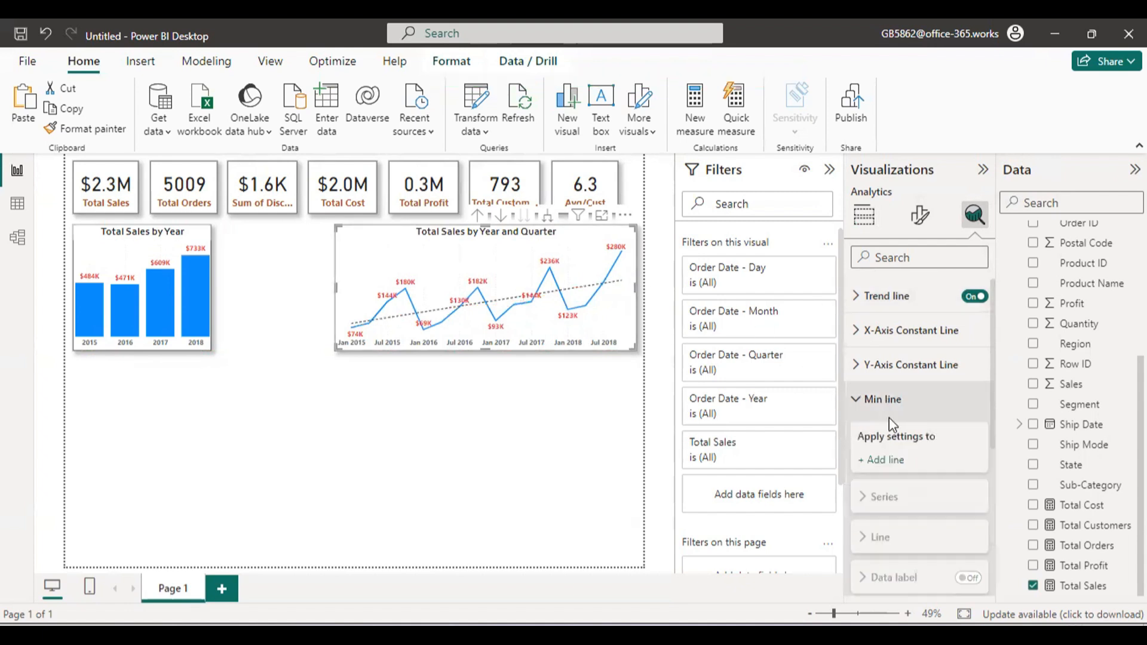
click(885, 462)
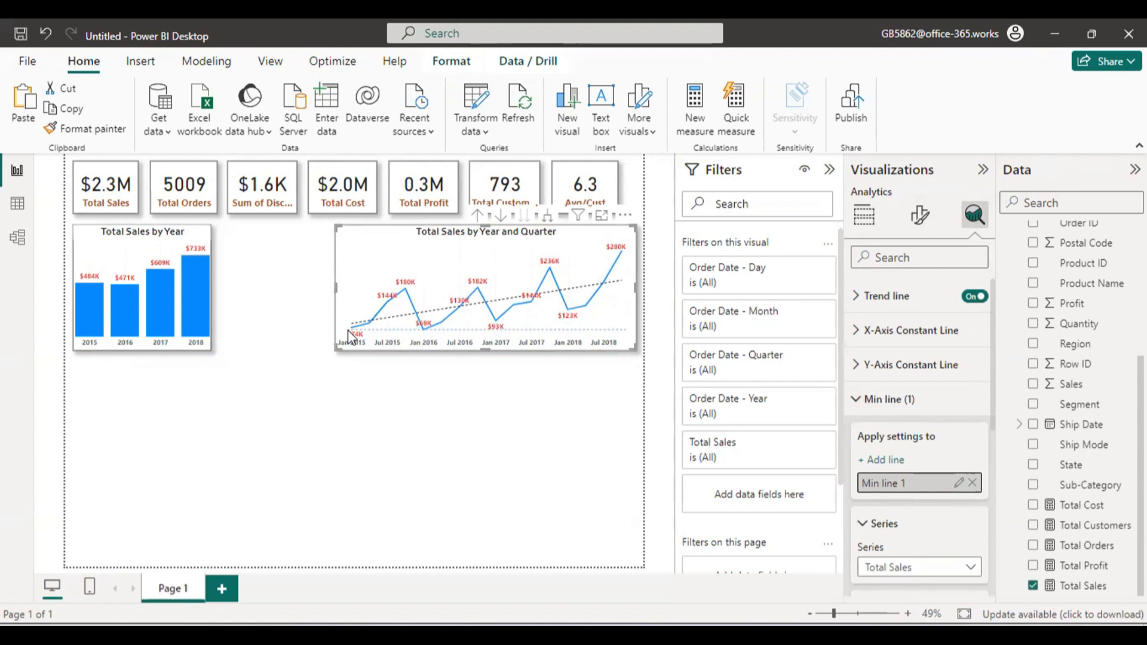
scroll(906, 468, down, 3)
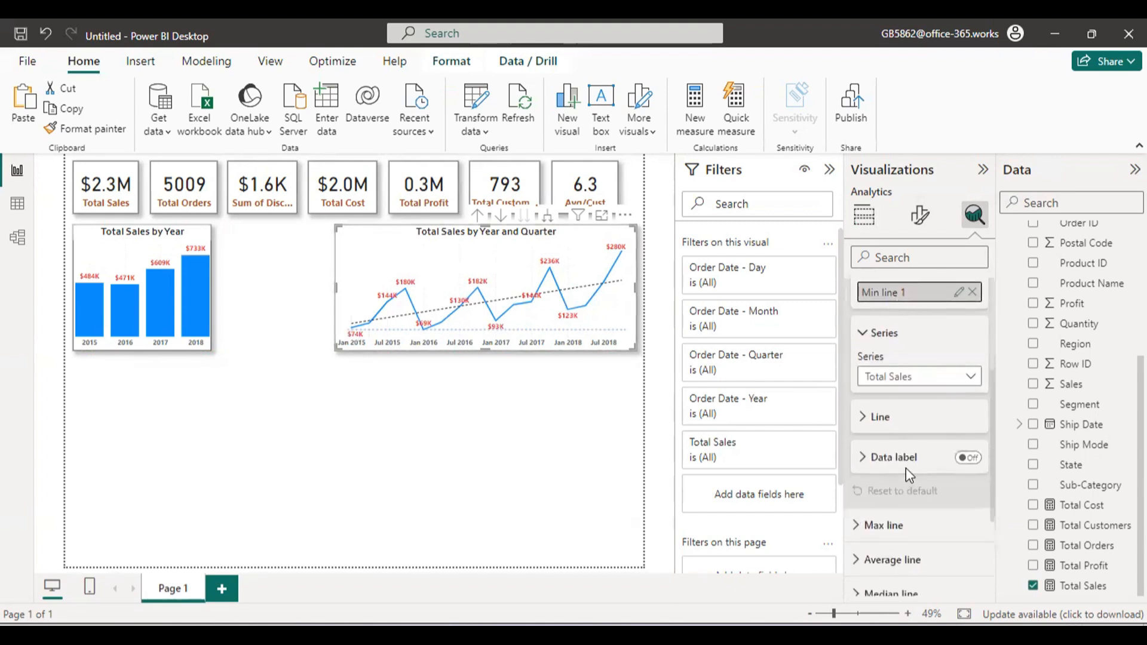
click(912, 520)
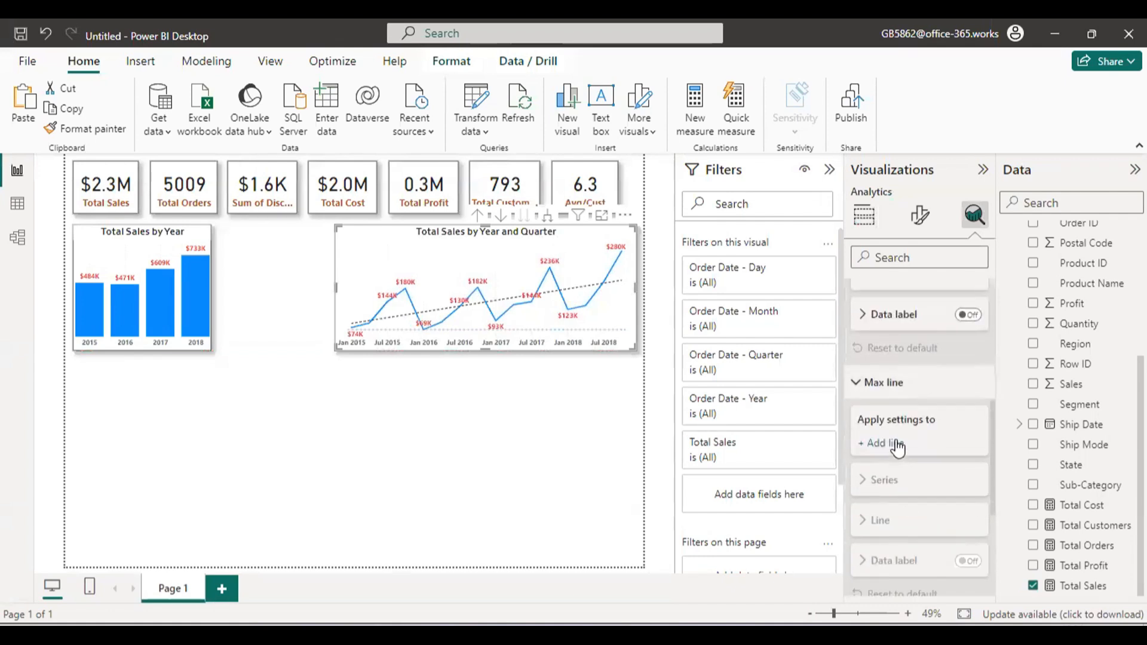
click(896, 443)
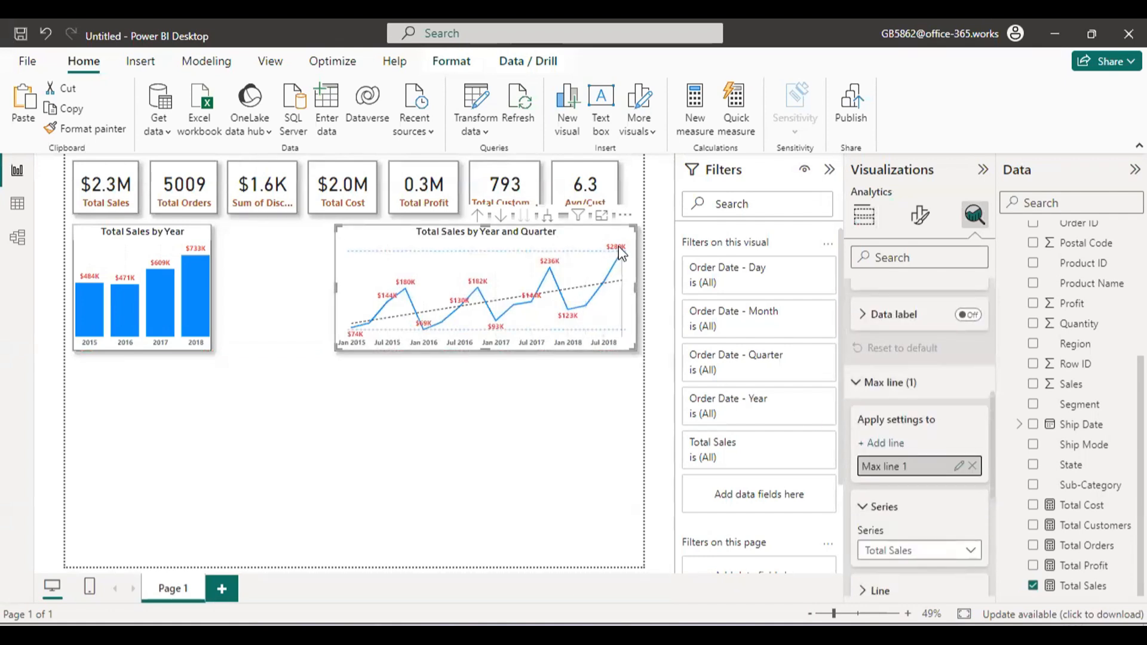
mouse_move(619, 246)
Step: Try showing the data label on the quarterly chart's minimum line
scroll(942, 545, up, 3)
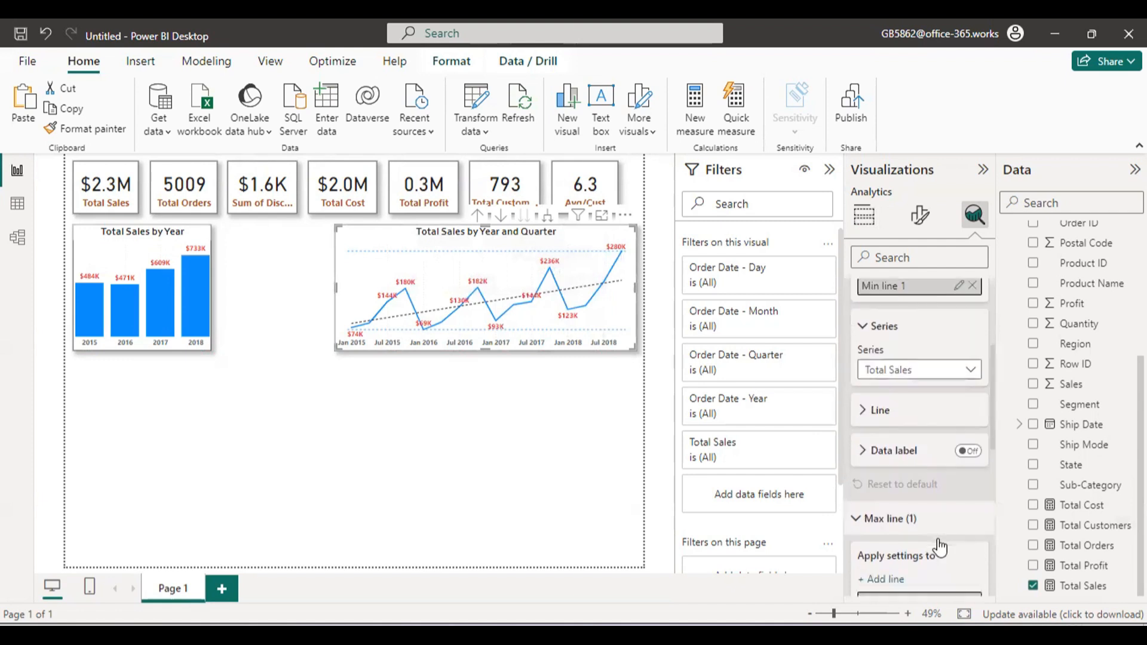
click(967, 457)
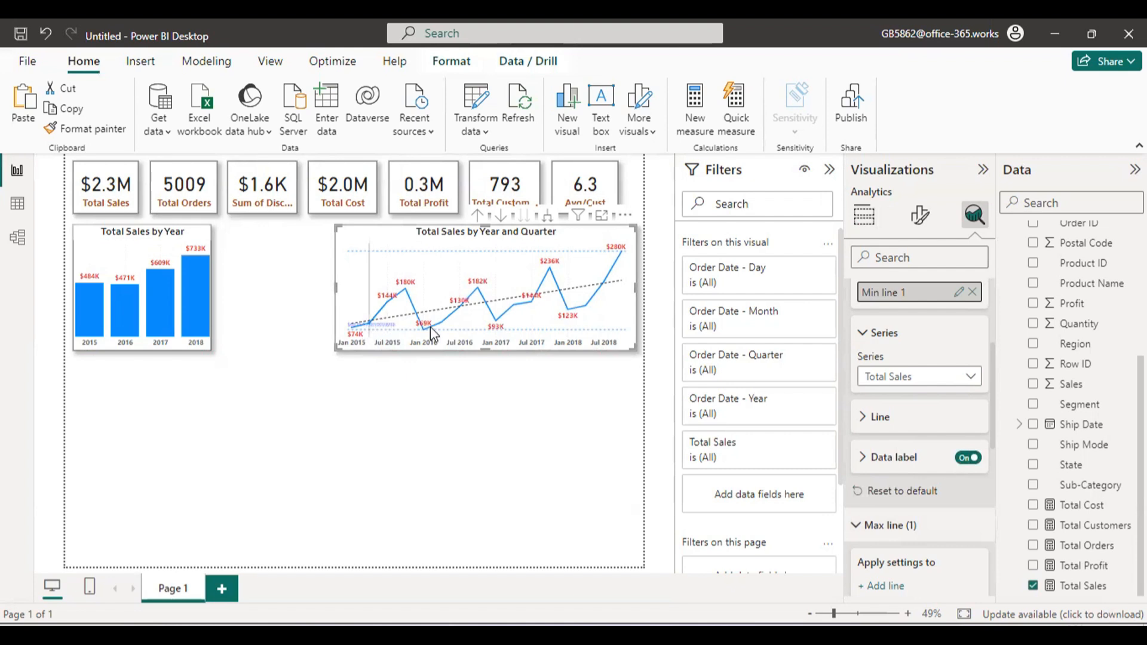
click(968, 458)
Step: Add an average line to the quarterly line chart
scroll(927, 520, down, 2)
scroll(927, 520, down, 3)
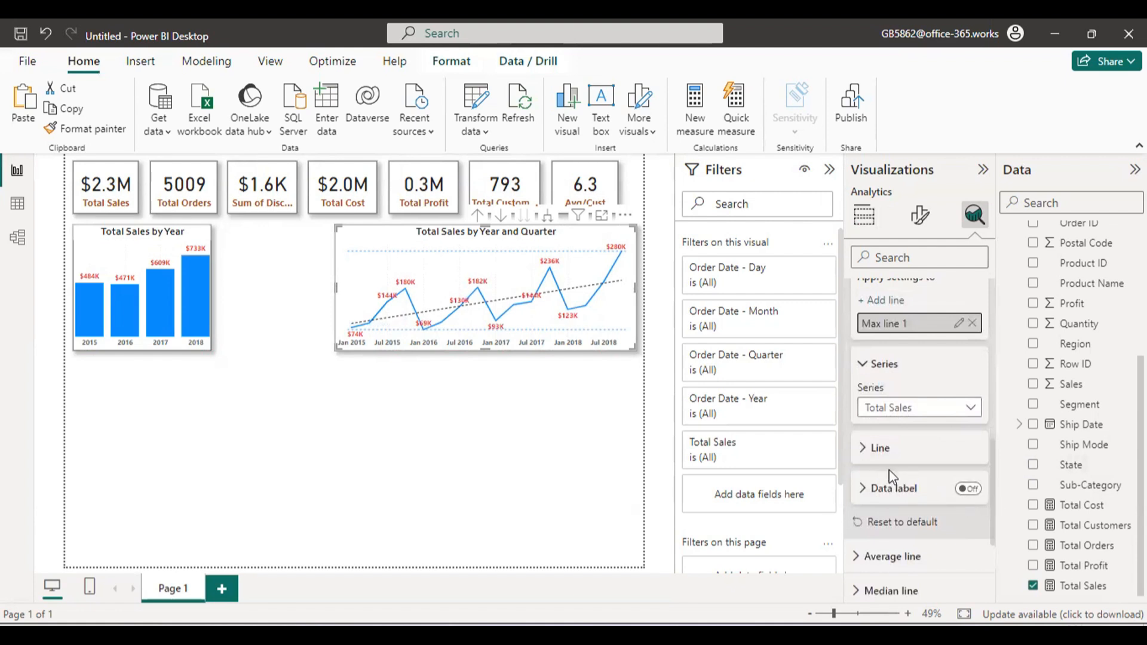
click(911, 560)
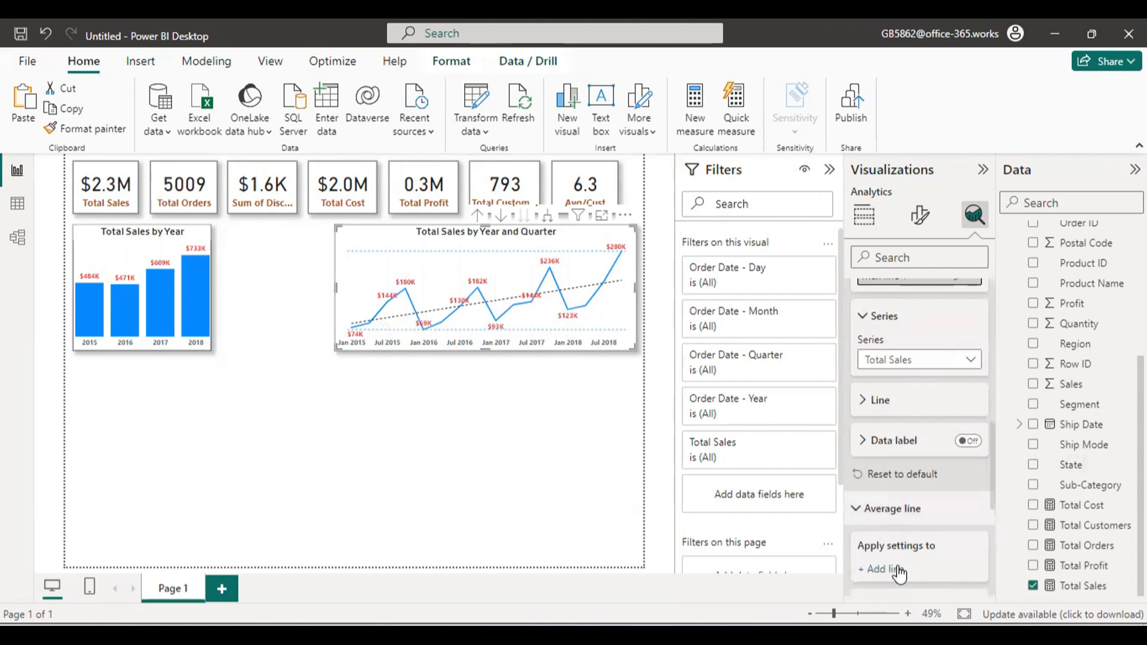
click(899, 571)
mouse_move(375, 308)
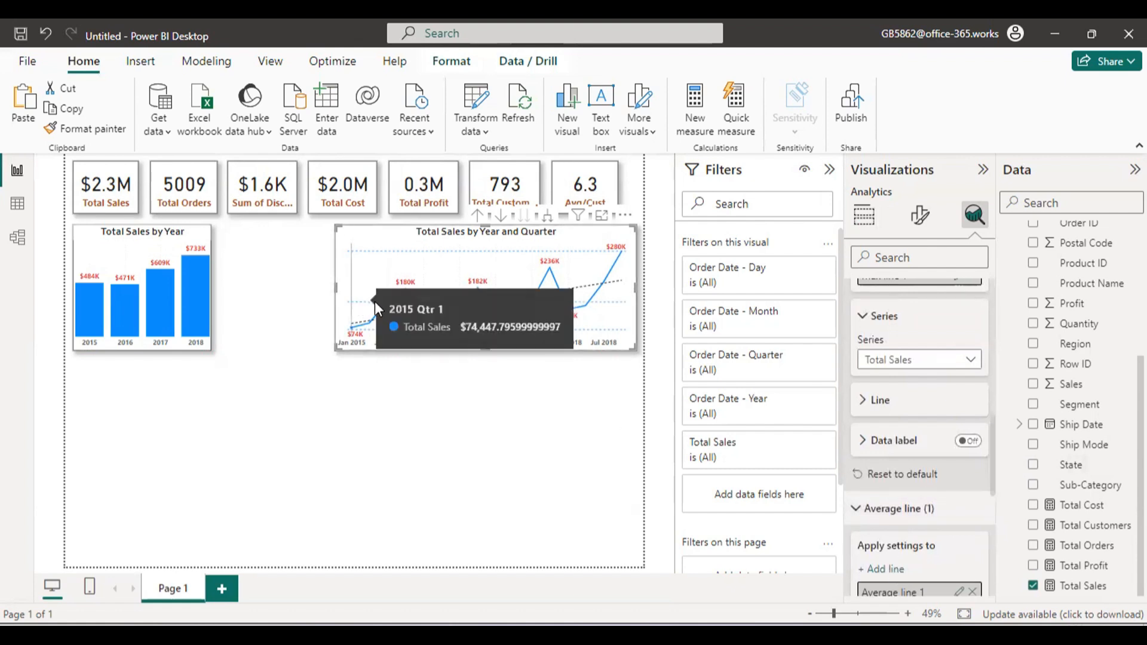
Step: Try showing the data label on the quarterly line chart's average line
scroll(916, 546, down, 1)
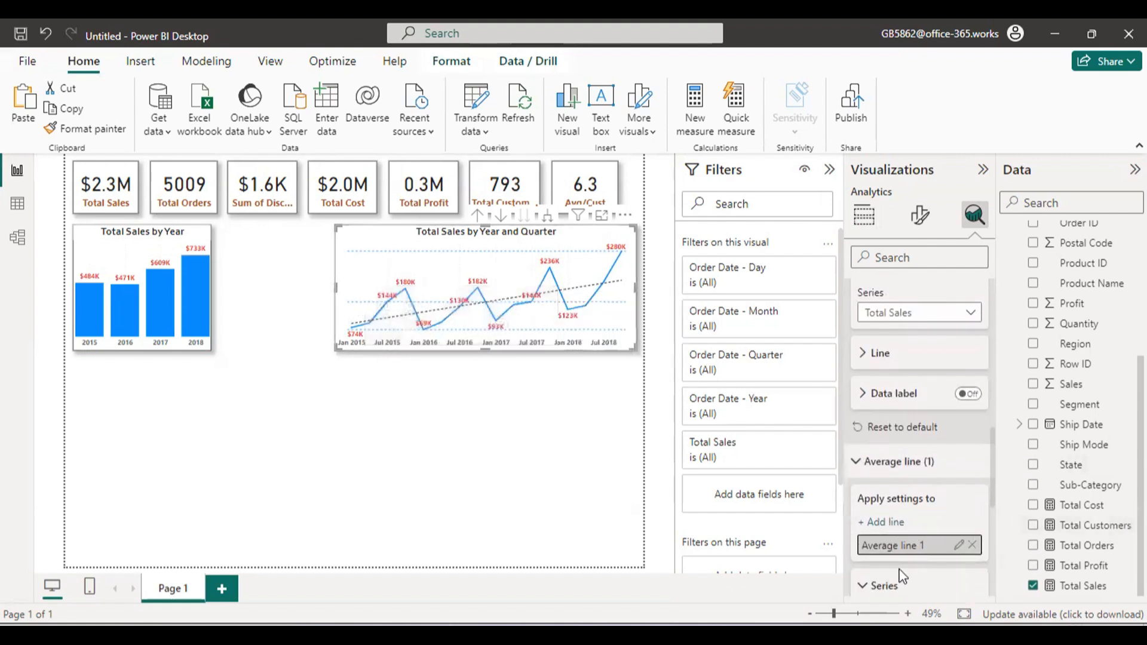
click(896, 584)
scroll(900, 514, down, 4)
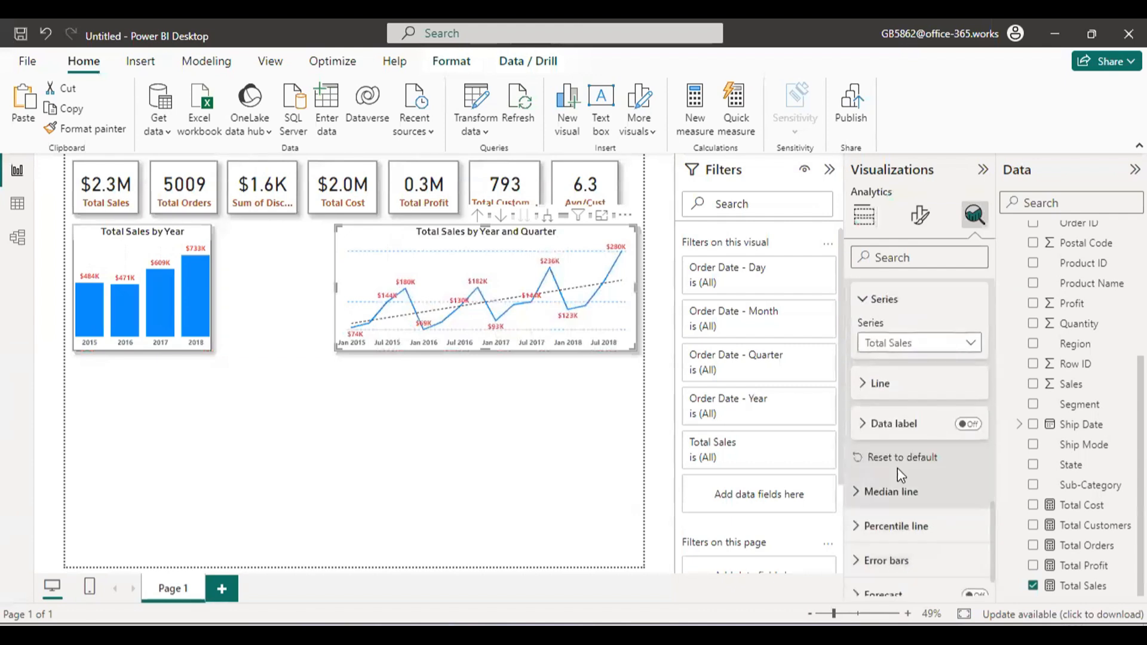
click(964, 424)
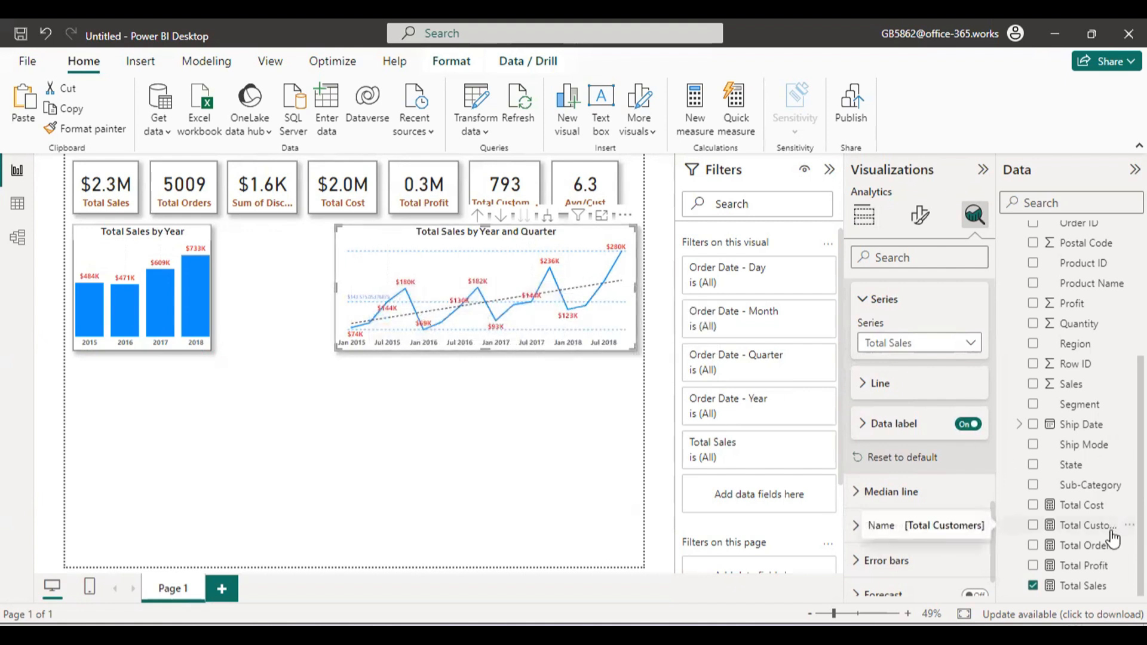
Step: Remove the average, maximum and minimum lines from the quarterly line chart, keeping its trend line
drag(993, 532, 993, 486)
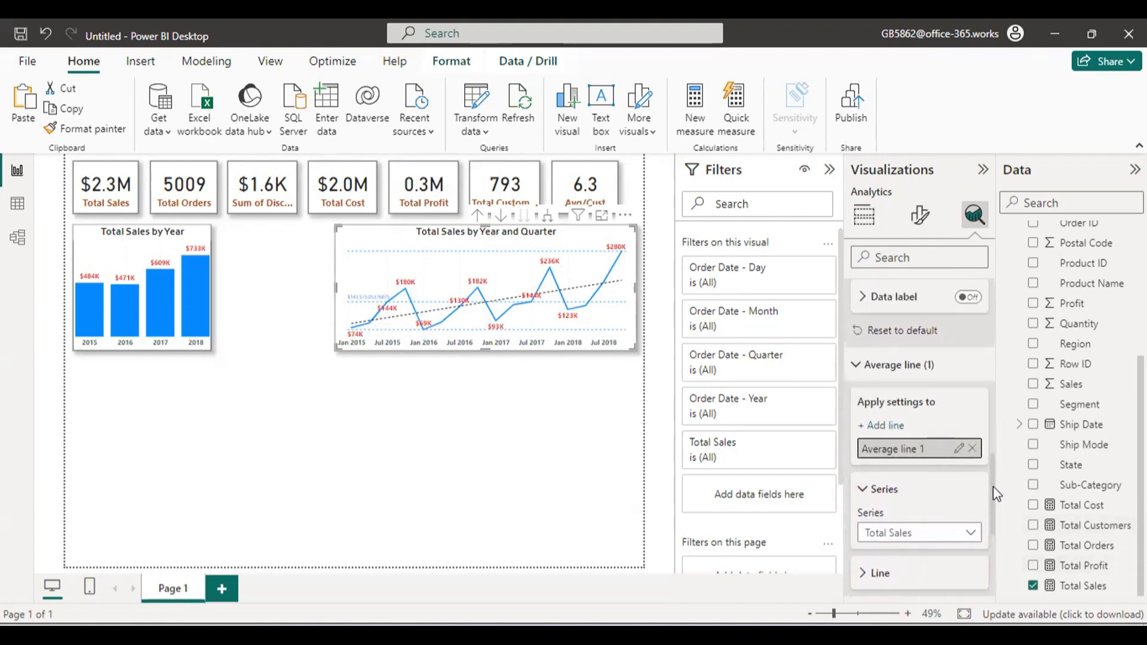
click(973, 449)
drag(995, 508, 995, 441)
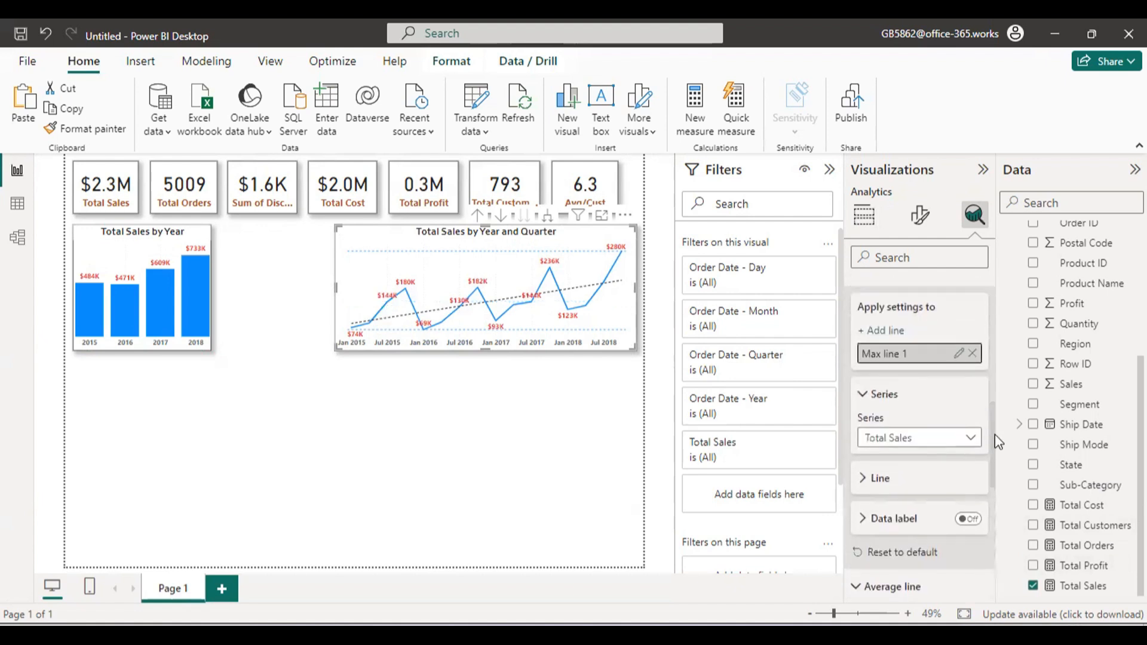
click(972, 400)
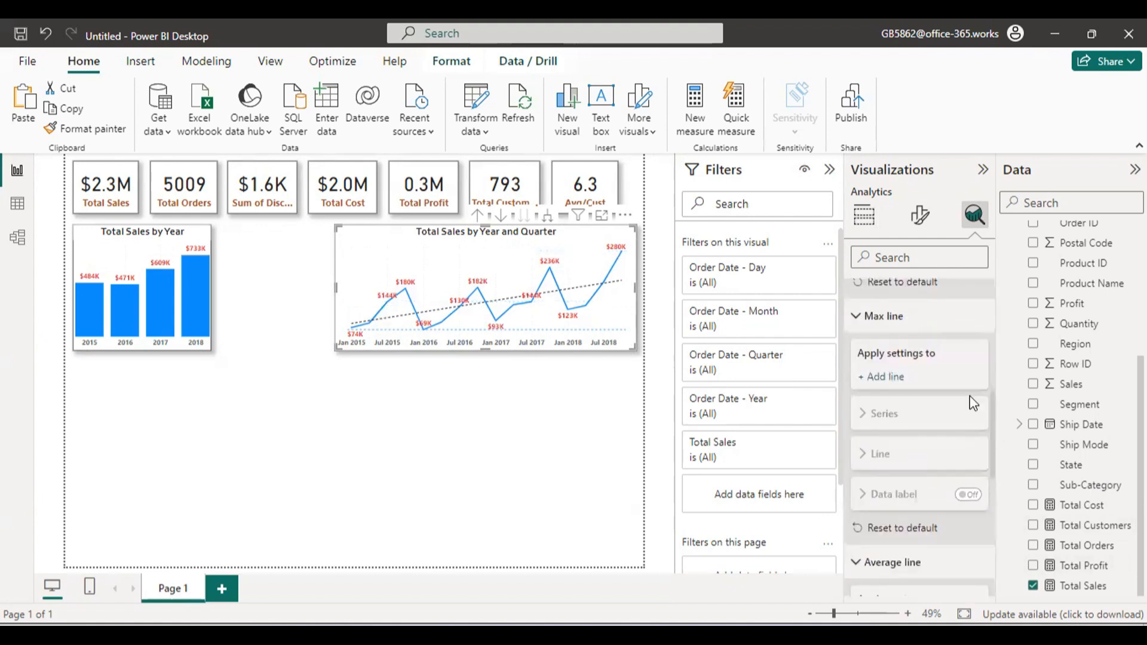
drag(991, 471, 995, 384)
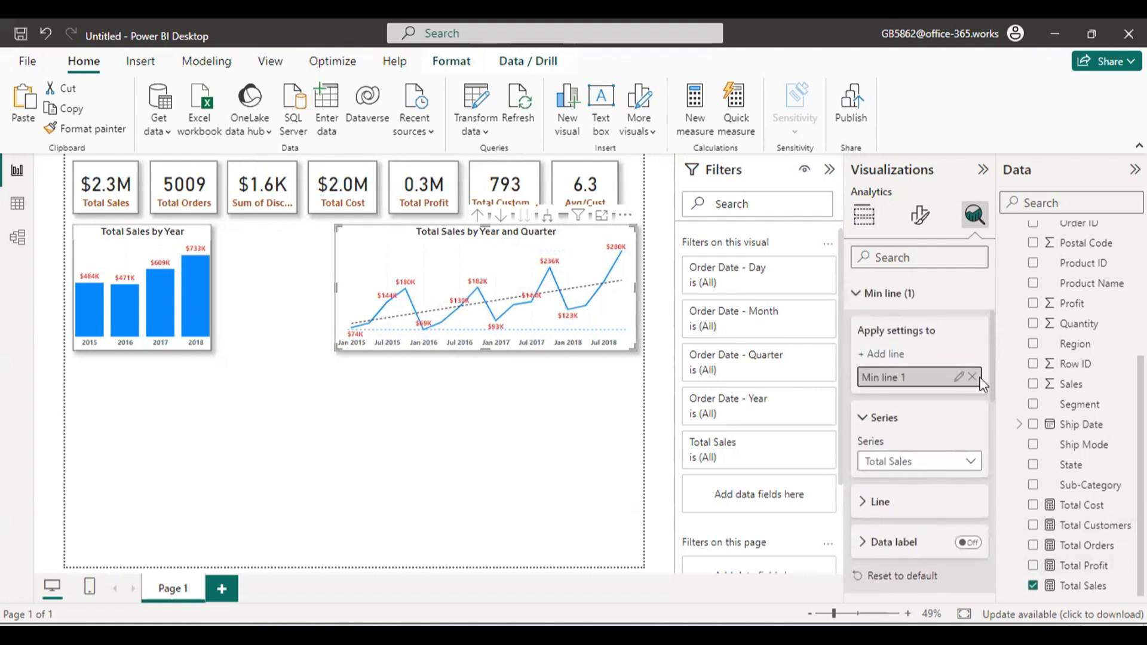
click(973, 377)
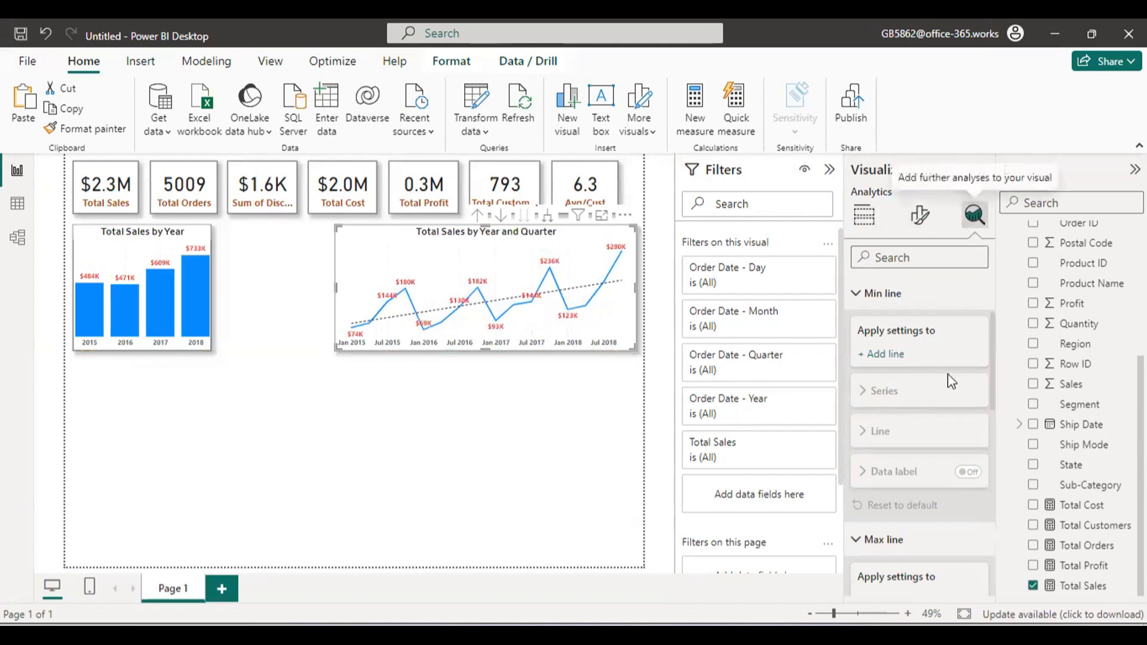
Step: Turn on the forecast for the quarterly line chart and expand its forecast options
scroll(934, 441, down, 10)
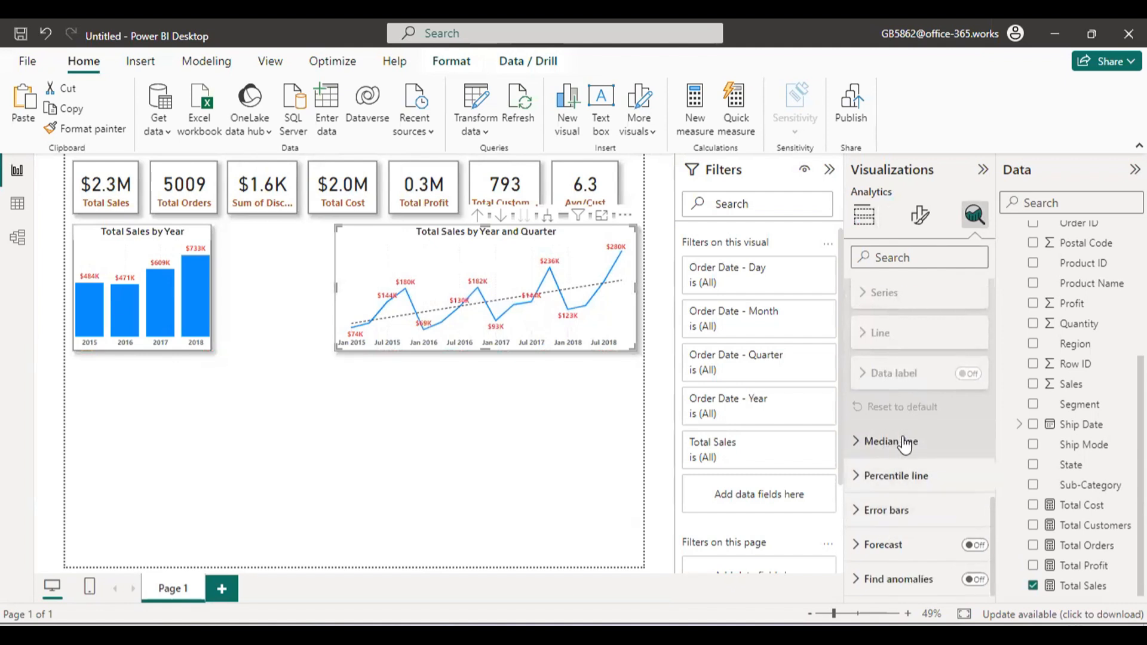
click(976, 546)
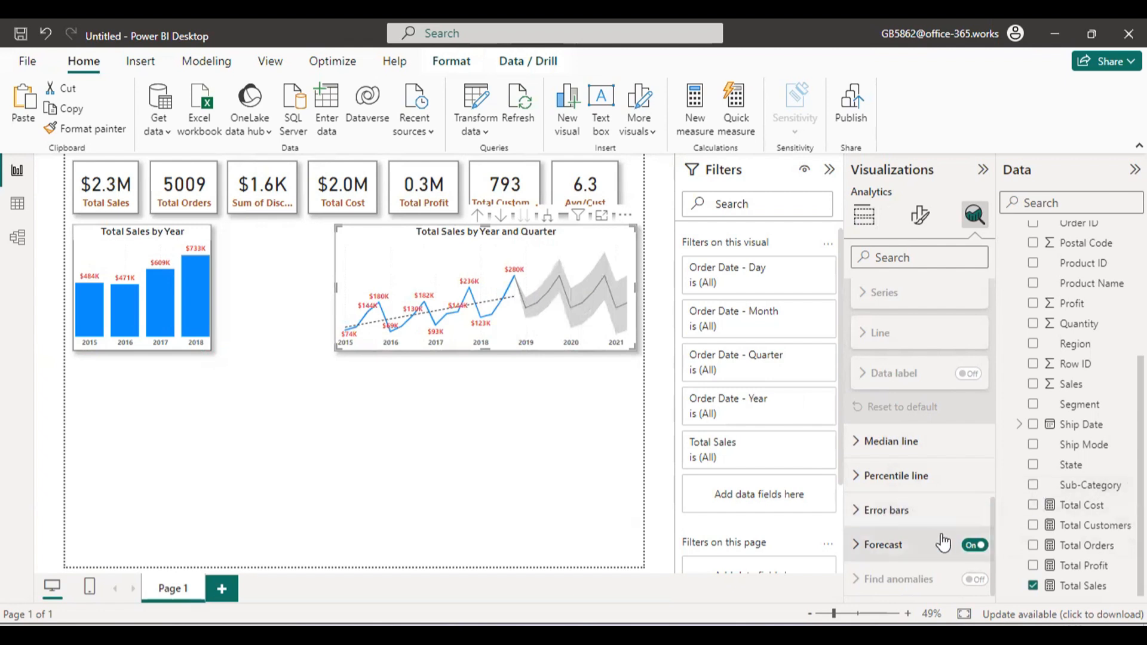
click(861, 545)
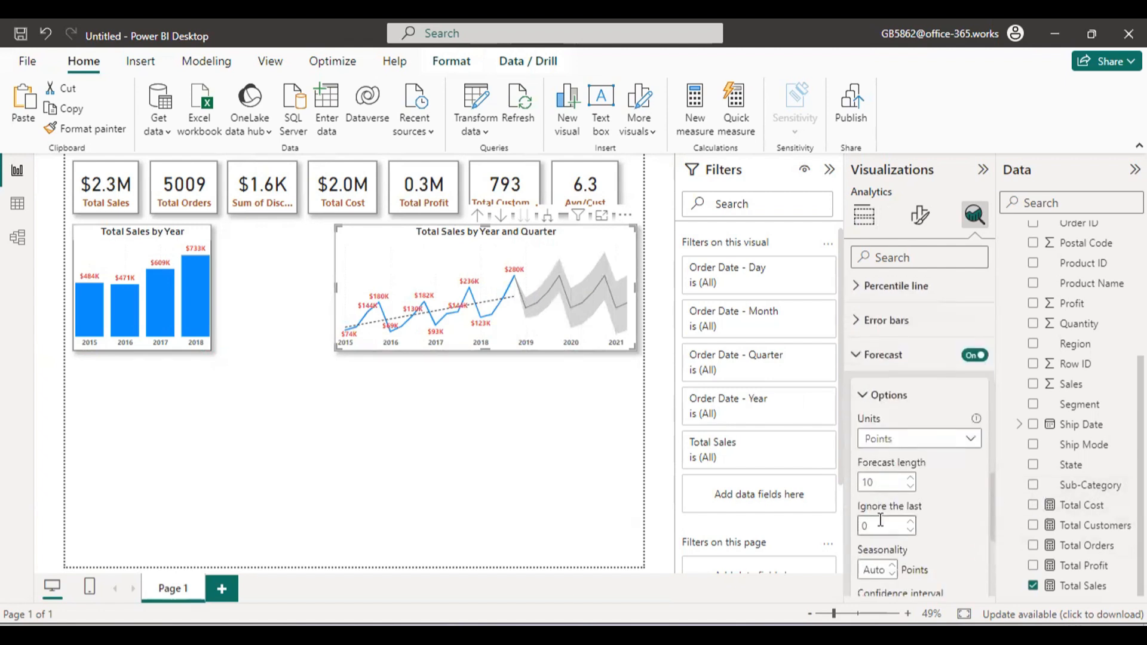
scroll(880, 520, down, 3)
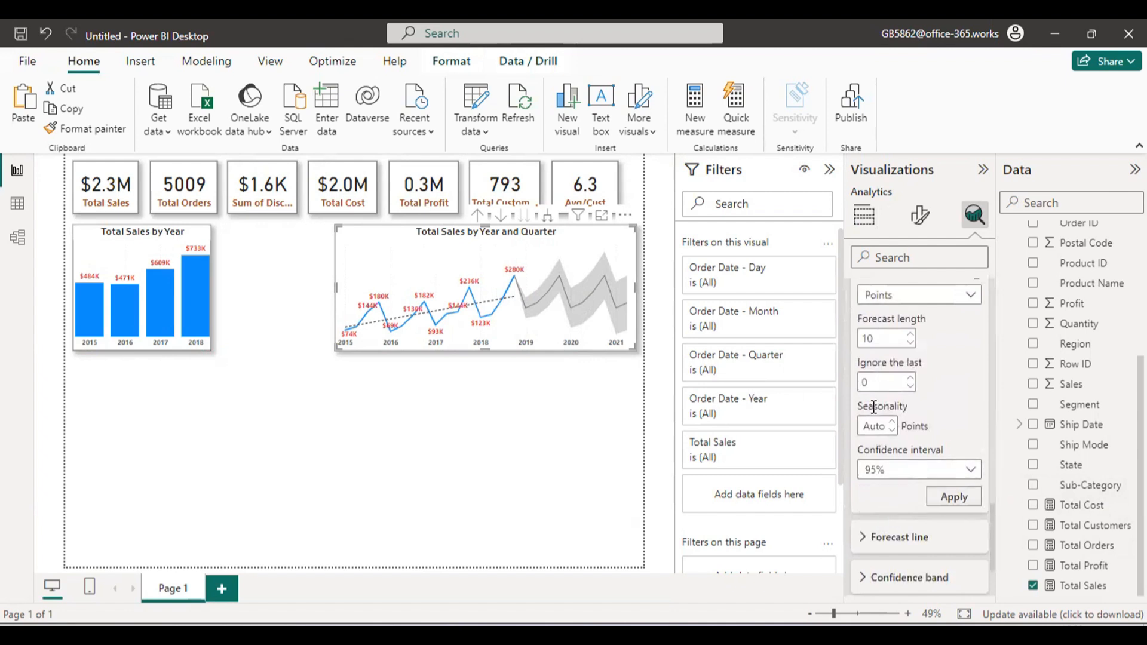
Step: Examine the forecast length and seasonality options and the forecast values with their bounds for the first quarters of 2019
mouse_move(841, 307)
mouse_down()
mouse_move(938, 355)
mouse_move(970, 357)
mouse_up()
mouse_move(974, 397)
mouse_down()
mouse_move(910, 354)
mouse_move(908, 339)
mouse_up()
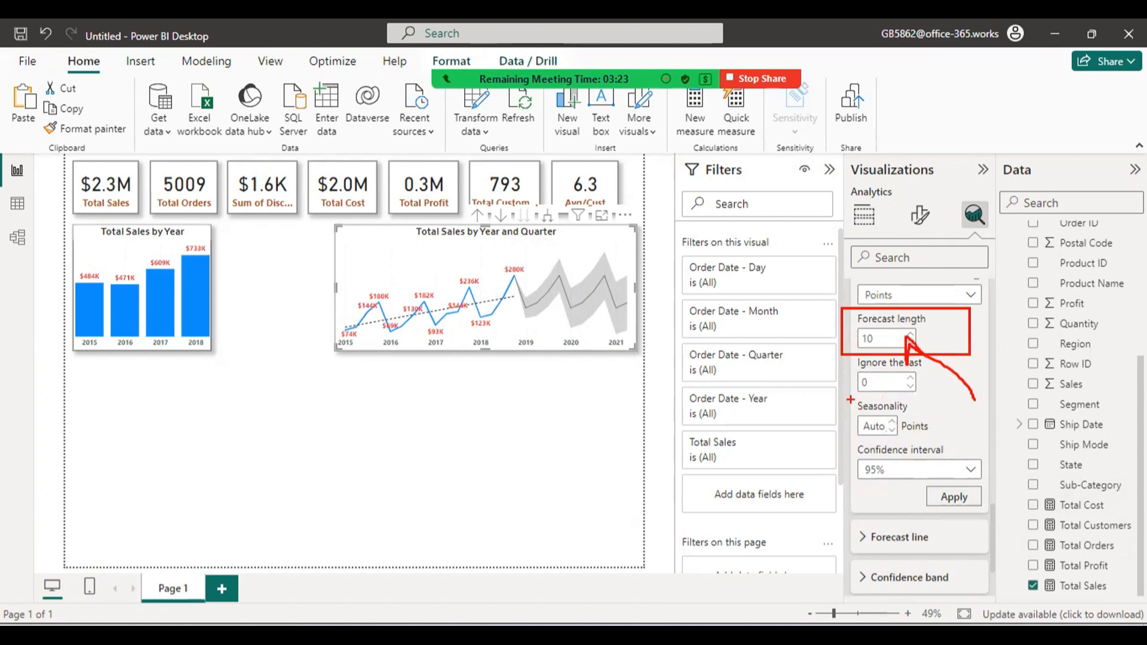
drag(849, 398, 919, 443)
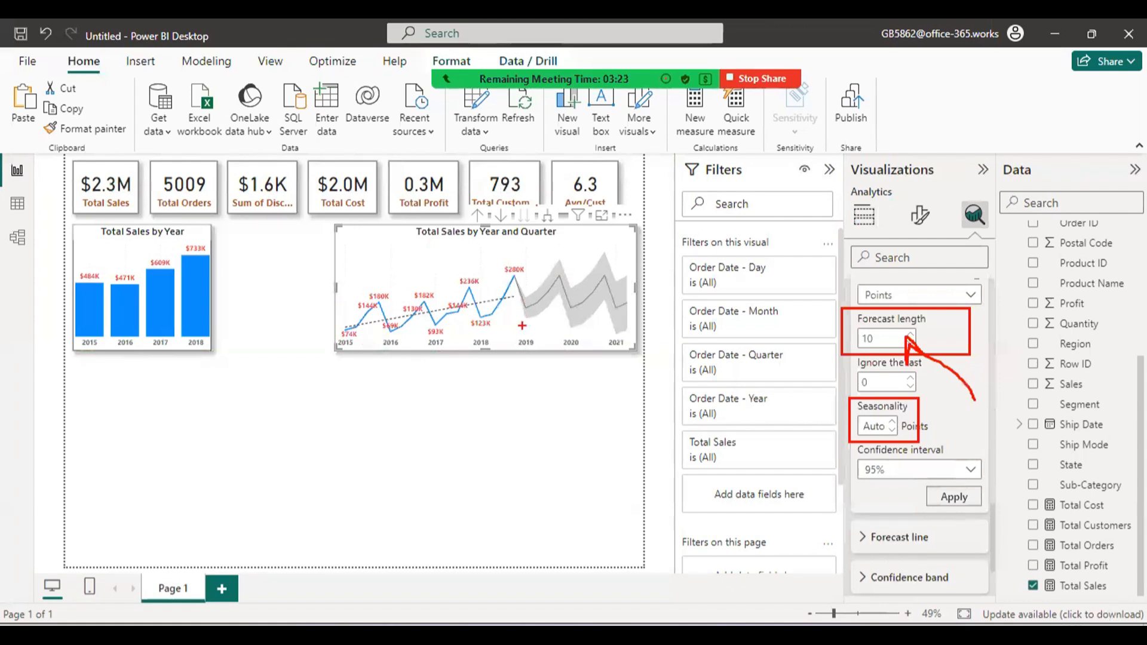
mouse_move(522, 326)
mouse_down()
mouse_move(542, 321)
mouse_move(532, 294)
mouse_move(503, 319)
mouse_move(545, 328)
mouse_move(571, 291)
mouse_move(598, 321)
mouse_move(573, 280)
mouse_up()
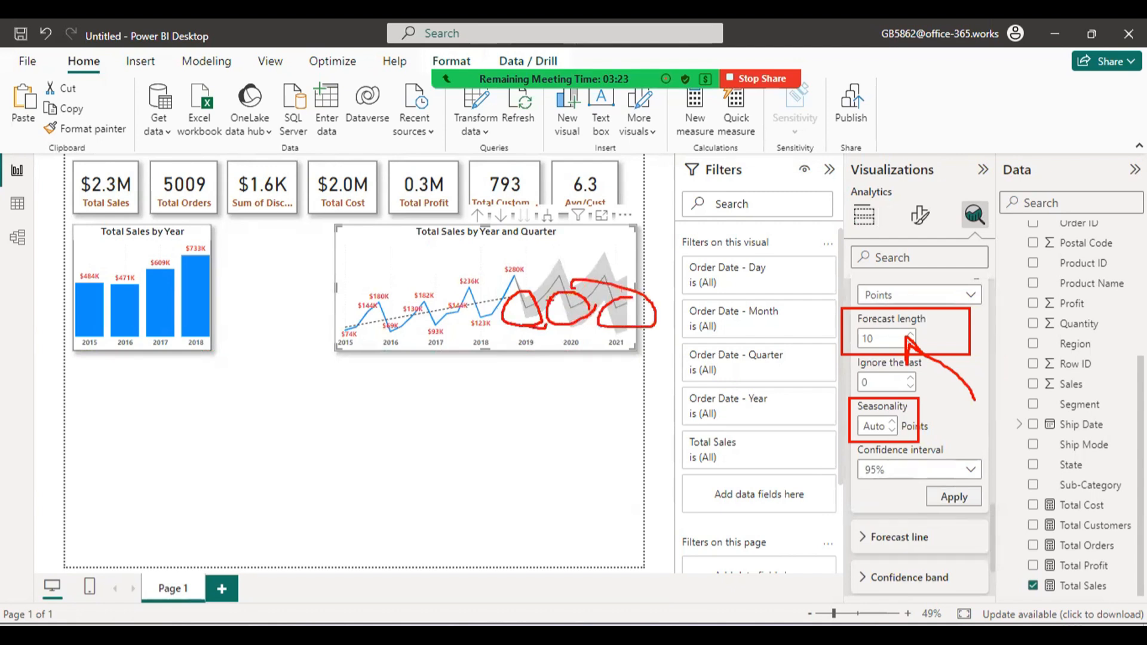
key(Escape)
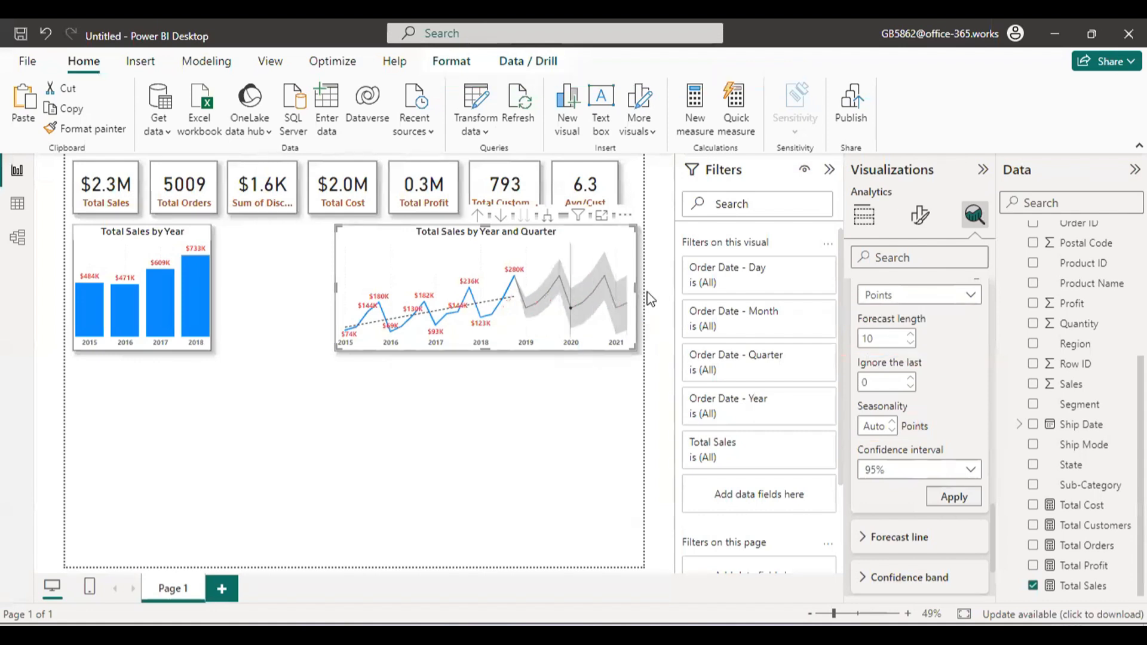
mouse_move(608, 278)
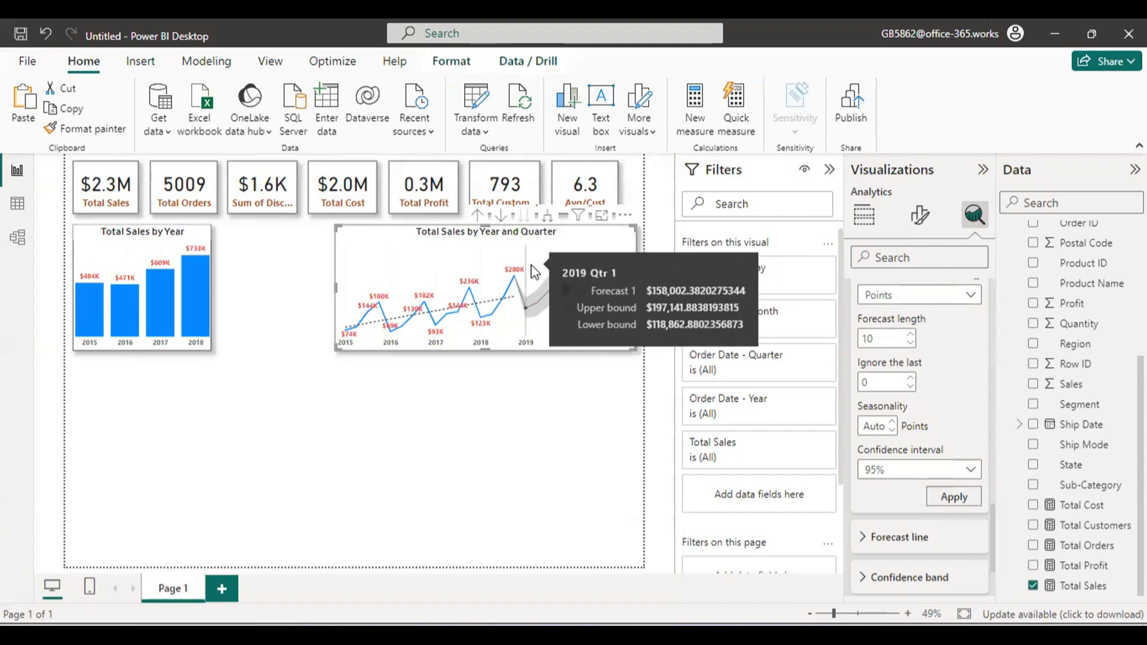
key(ctrl+2)
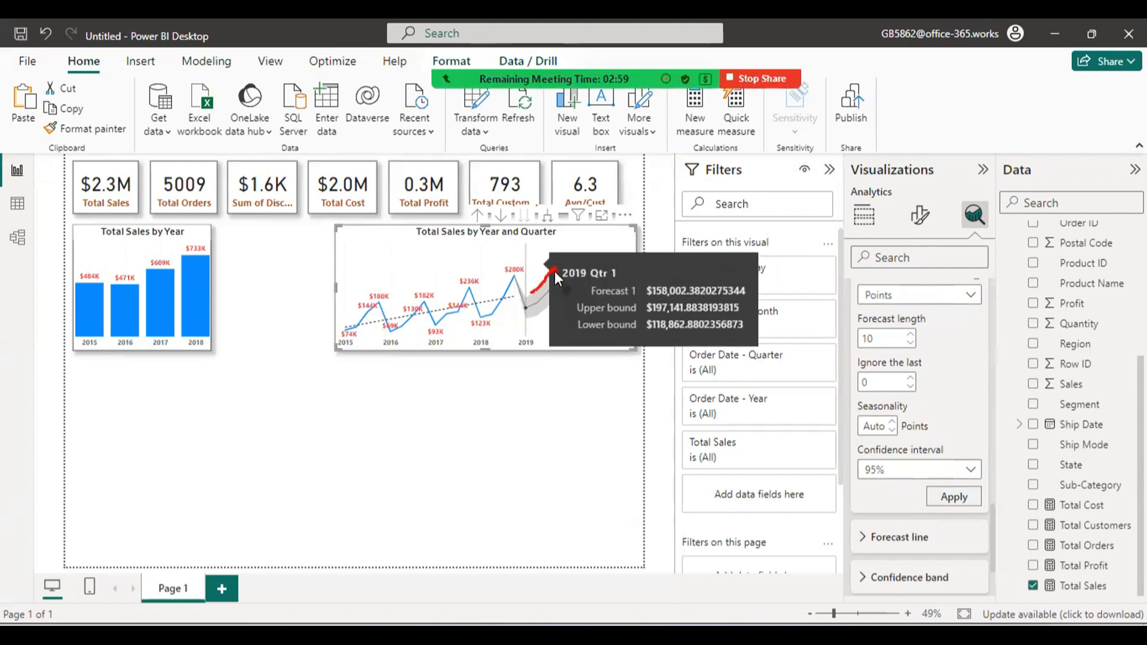
key(Escape)
key(ctrl+2)
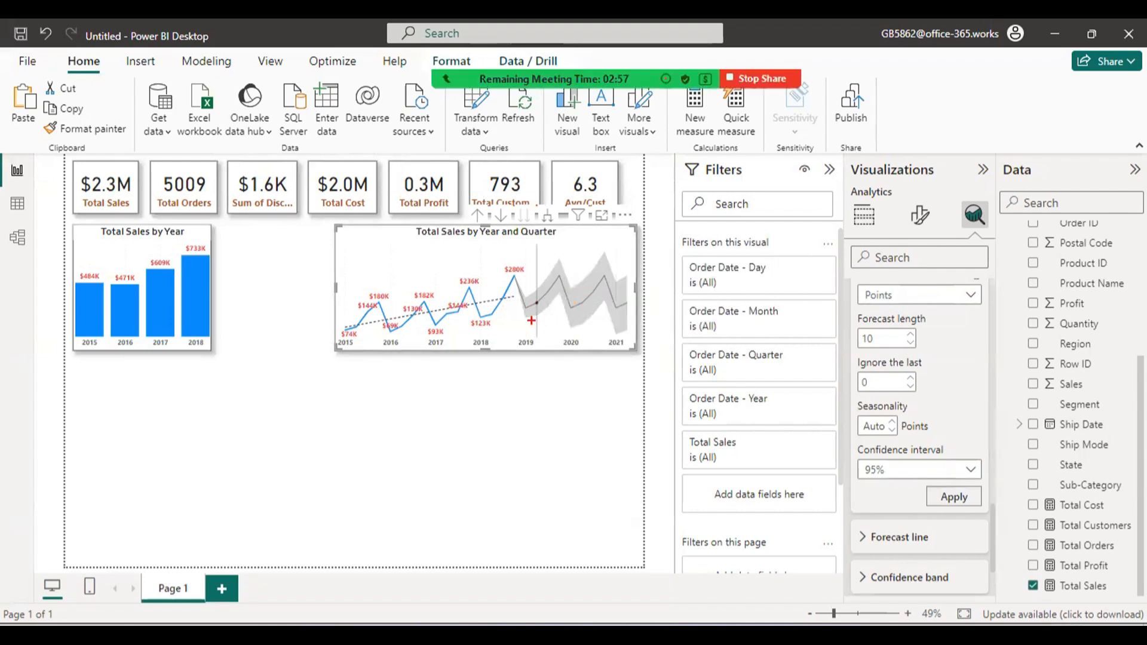
mouse_move(531, 320)
mouse_down()
mouse_move(570, 300)
mouse_move(634, 331)
mouse_up()
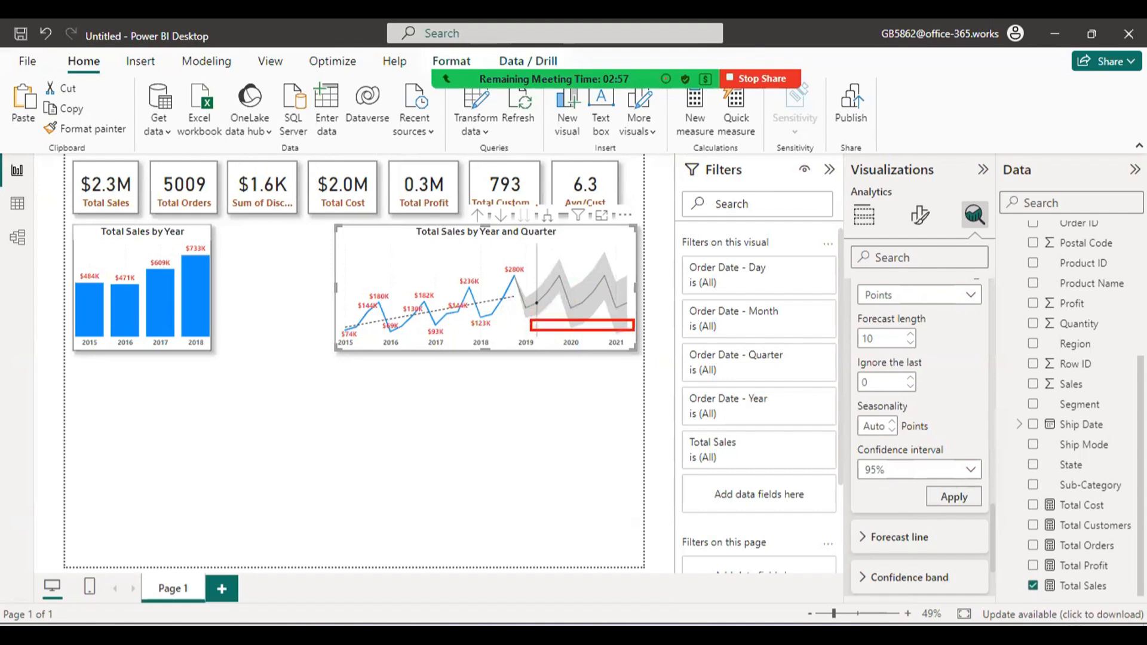
key(Escape)
mouse_move(534, 306)
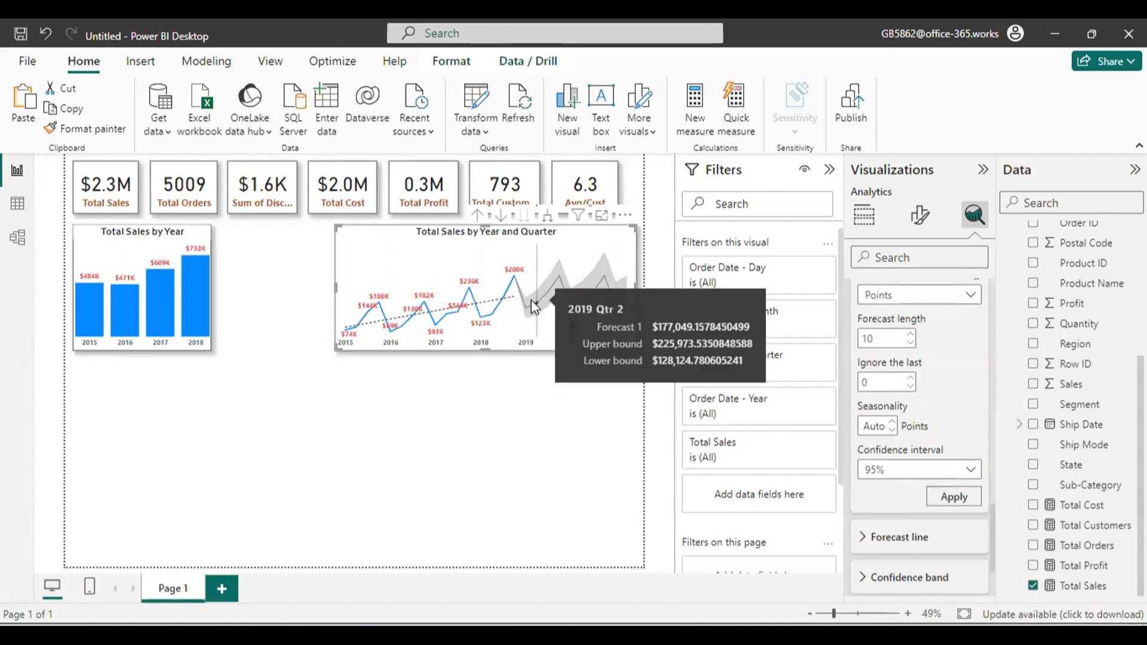
key(ctrl+2)
drag(528, 309, 553, 284)
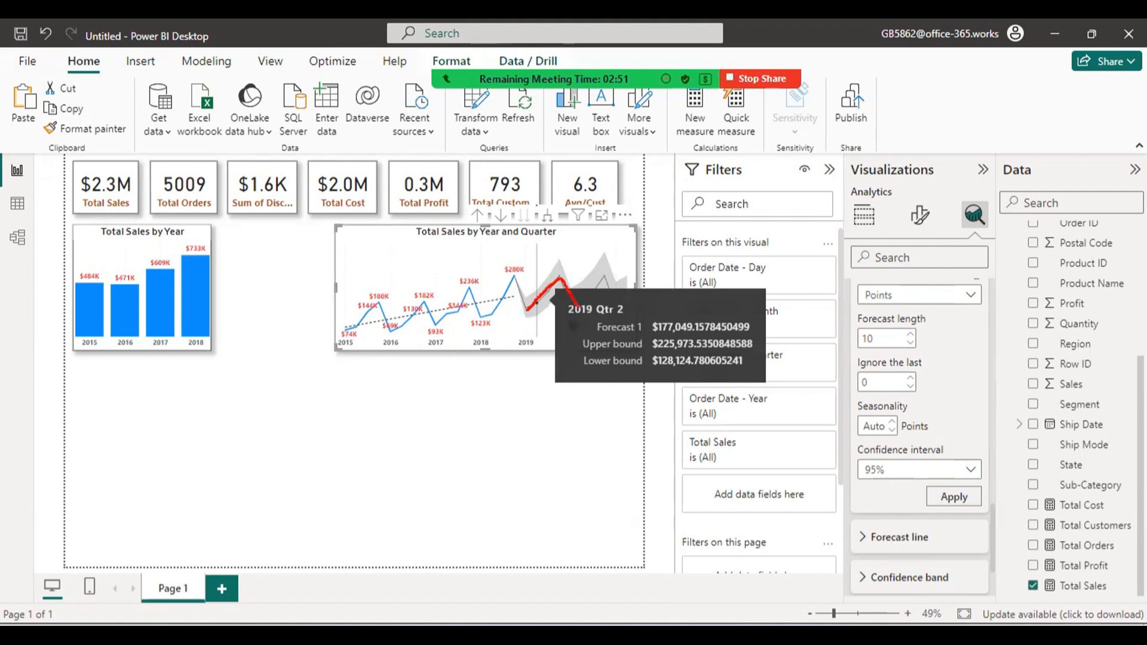
key(Escape)
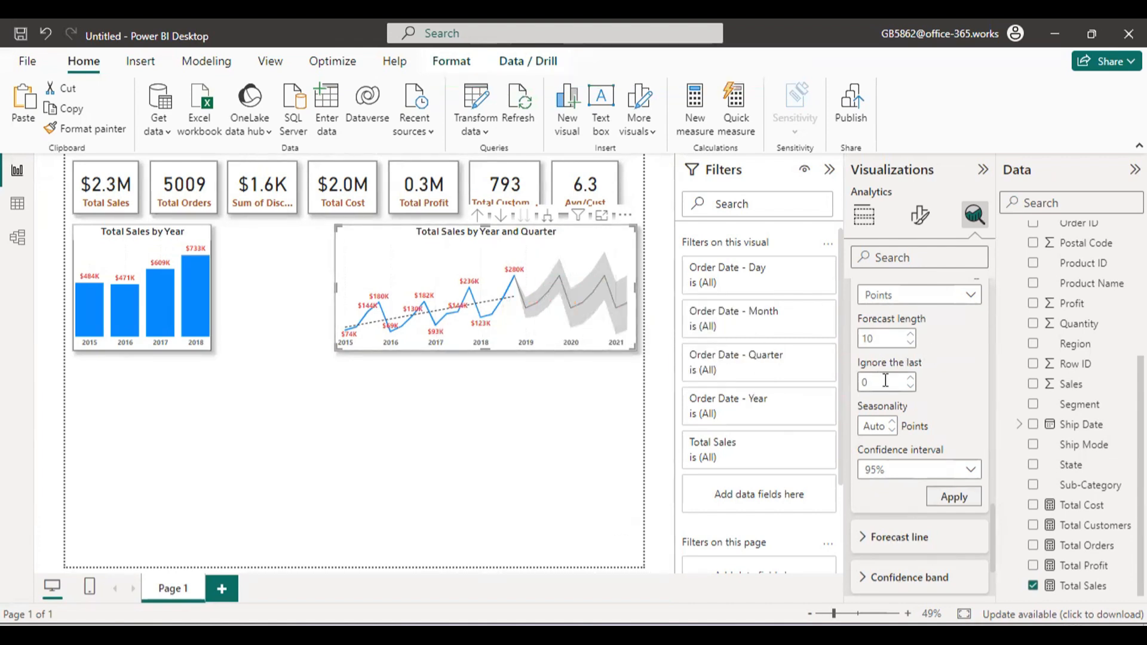
Step: Set the quarterly line chart's forecast length to 6 points and apply it
double_click(872, 338)
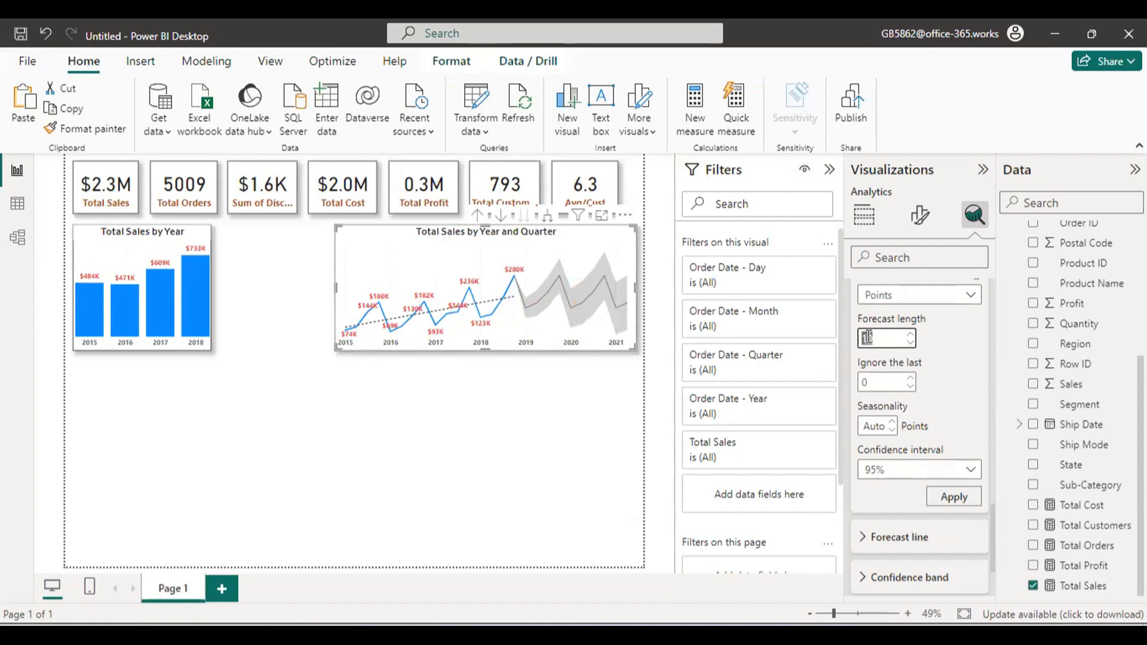
text(6)
click(963, 504)
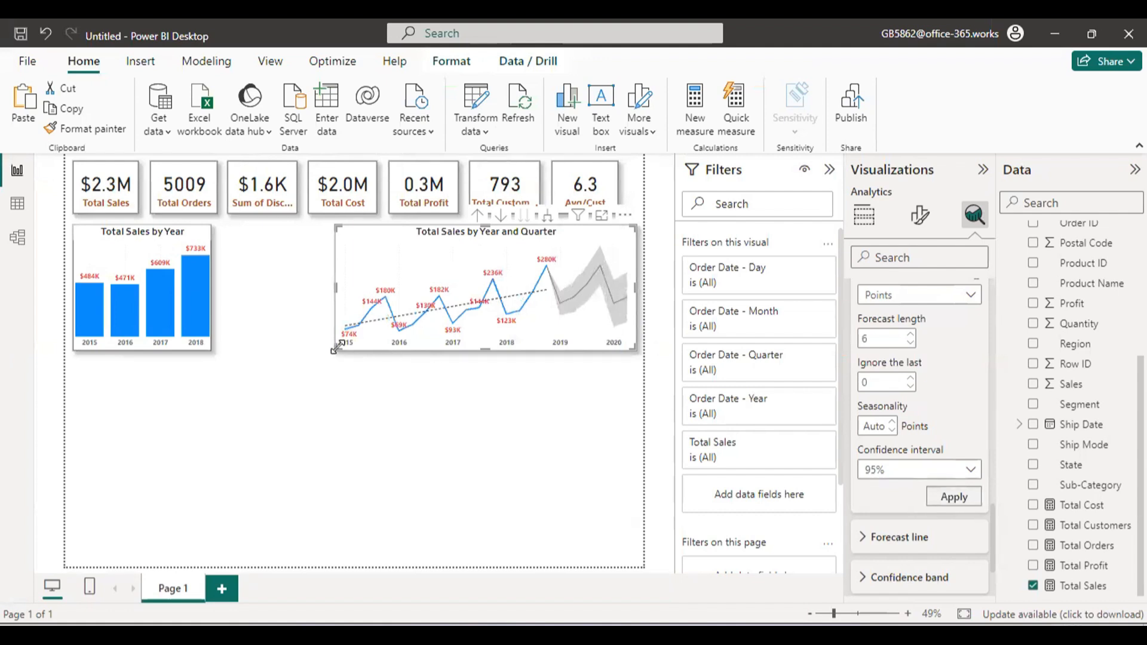
Step: Narrow the quarterly line chart from its left edge to free space beside the yearly chart, and match the yearly chart's height
drag(337, 350, 419, 361)
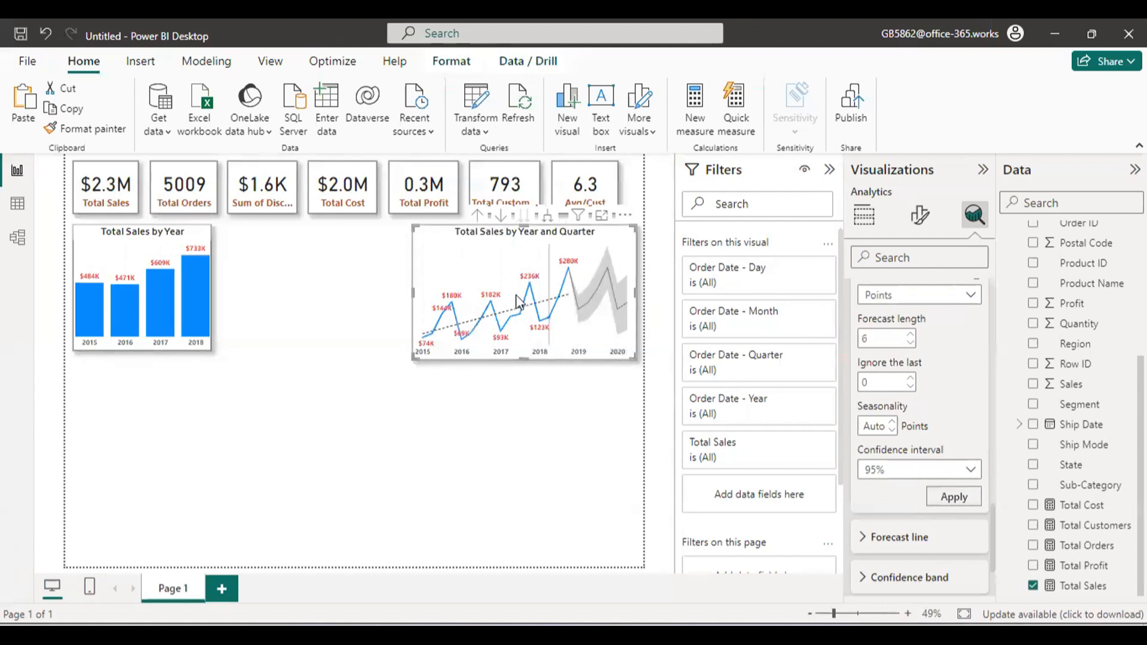
mouse_move(518, 301)
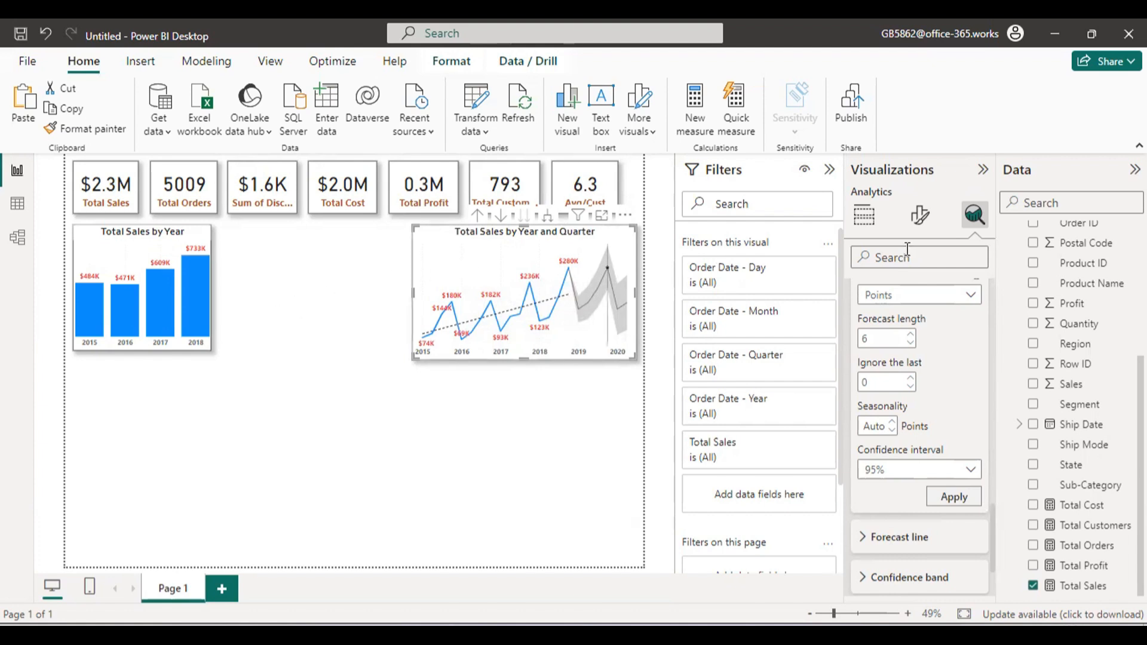
click(921, 215)
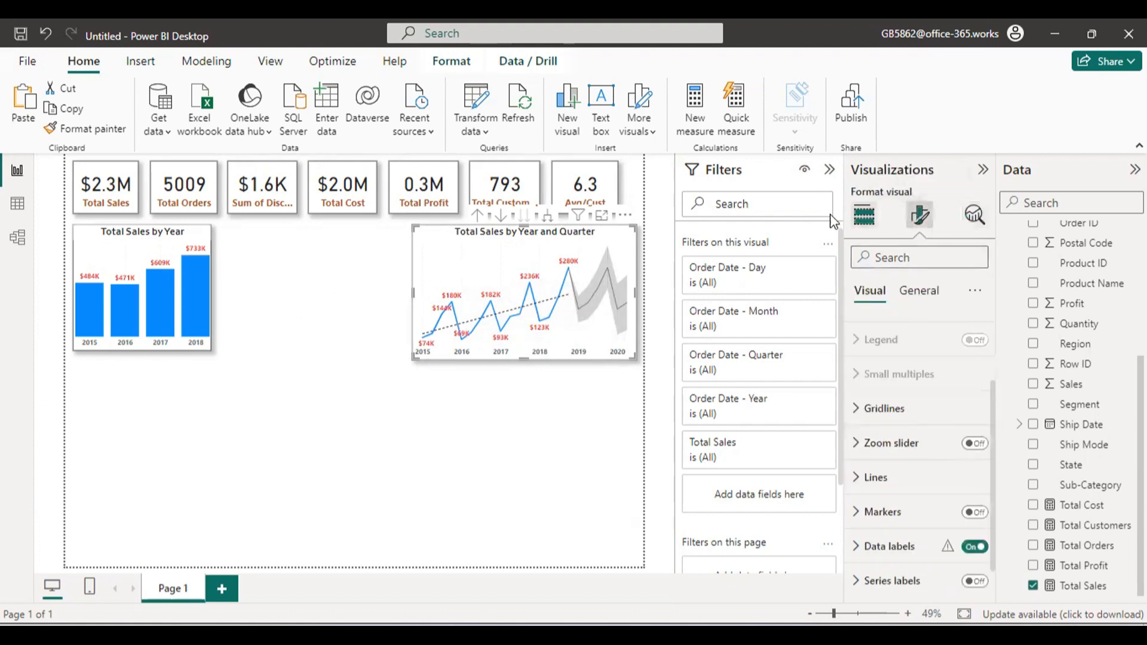
click(864, 216)
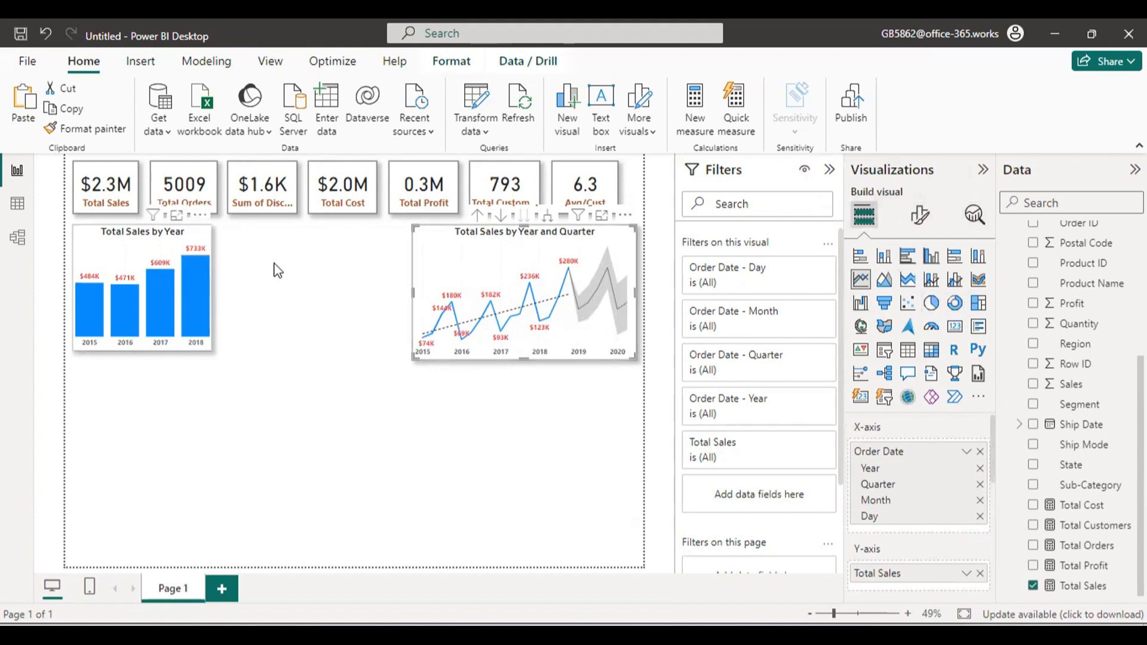
drag(522, 356, 524, 357)
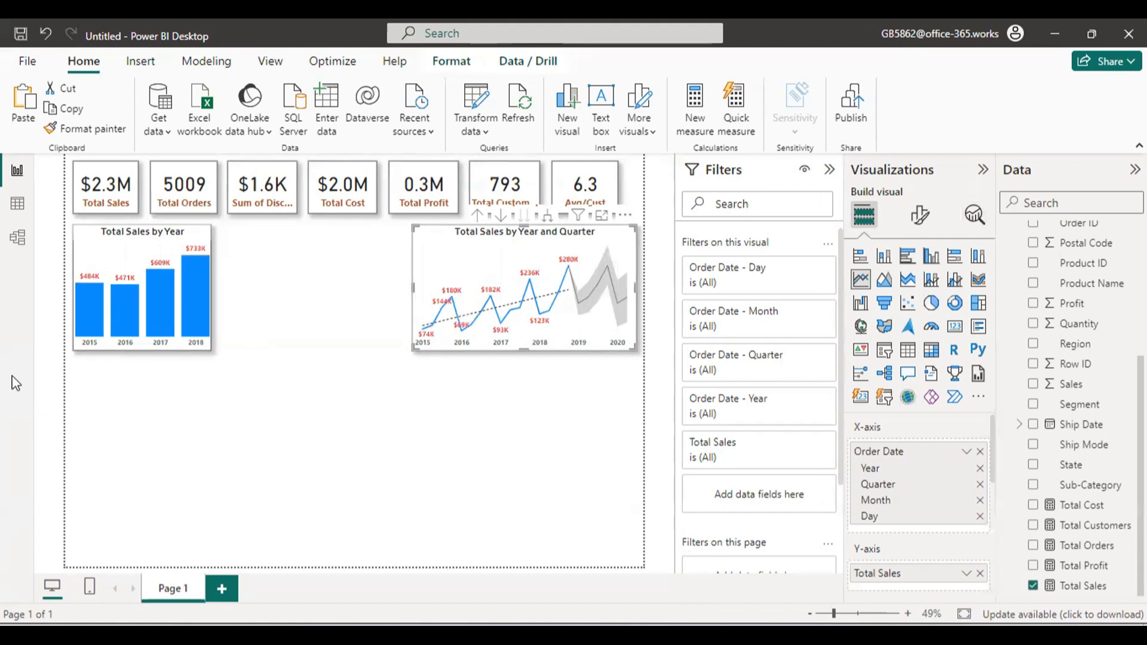
Step: Duplicate the Total Sales by Year column chart and place the copy between the yearly and quarterly charts
click(295, 302)
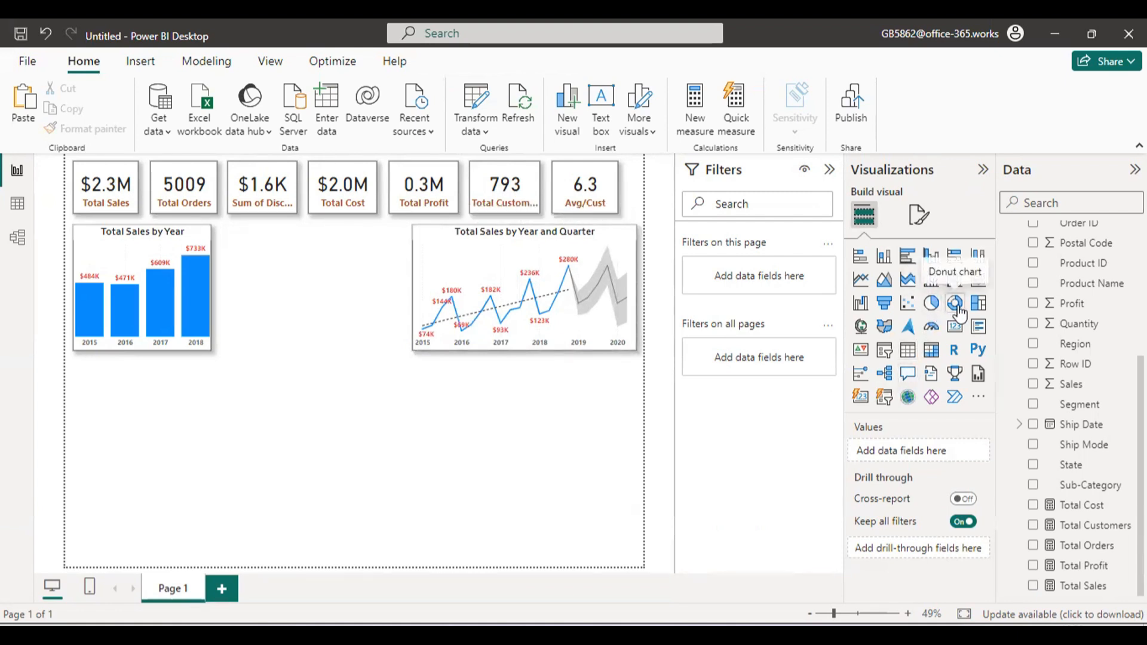
click(170, 239)
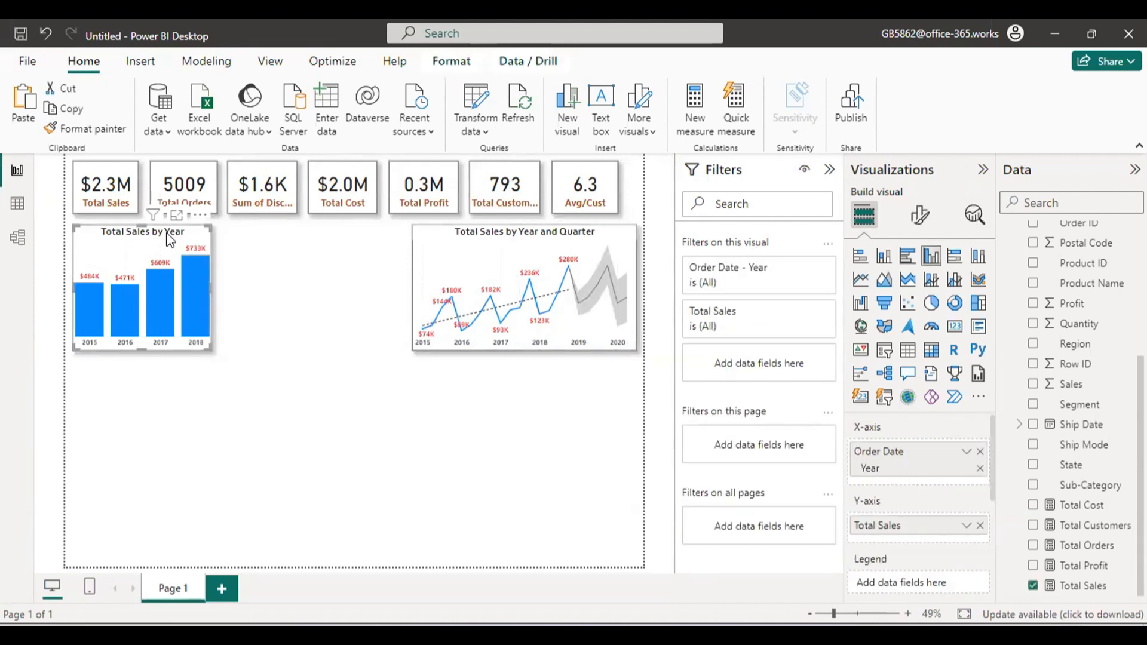
key(ctrl+v)
drag(160, 250, 321, 253)
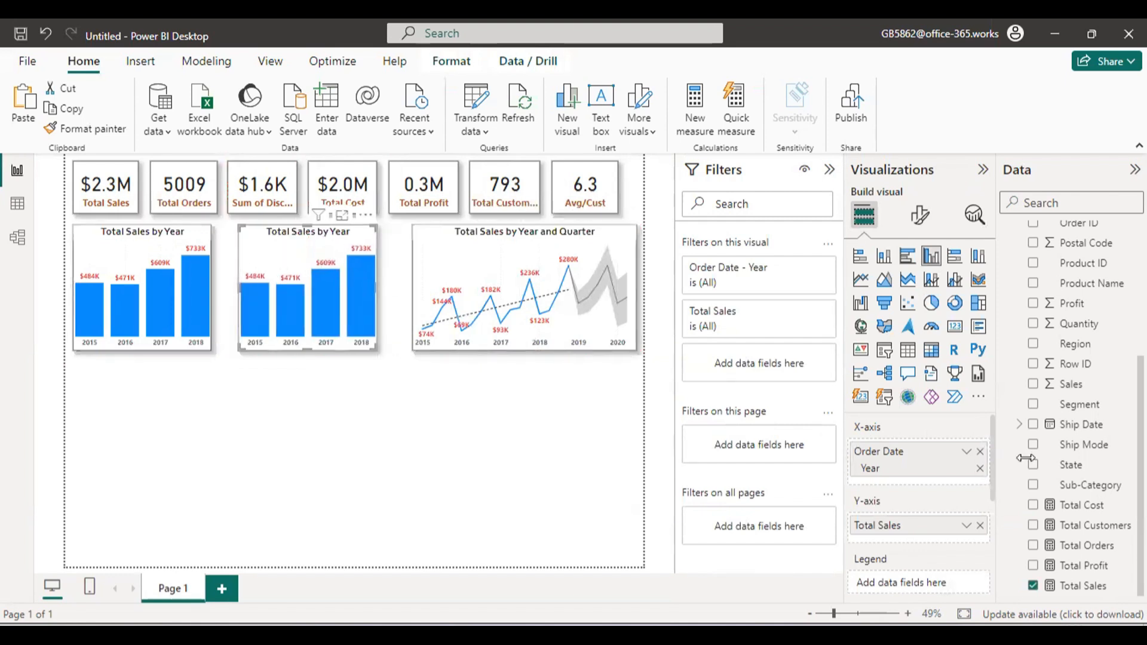
Step: Clear the Order Date and Total Sales fields from the copied chart and convert it to a donut chart
click(980, 452)
click(980, 502)
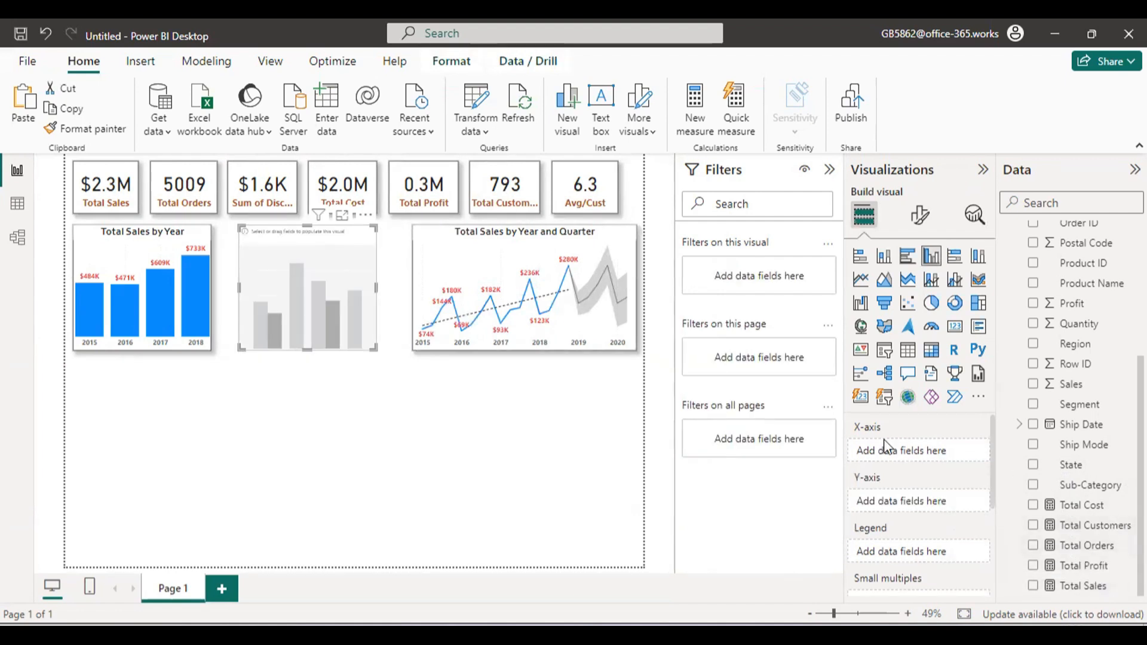
click(955, 305)
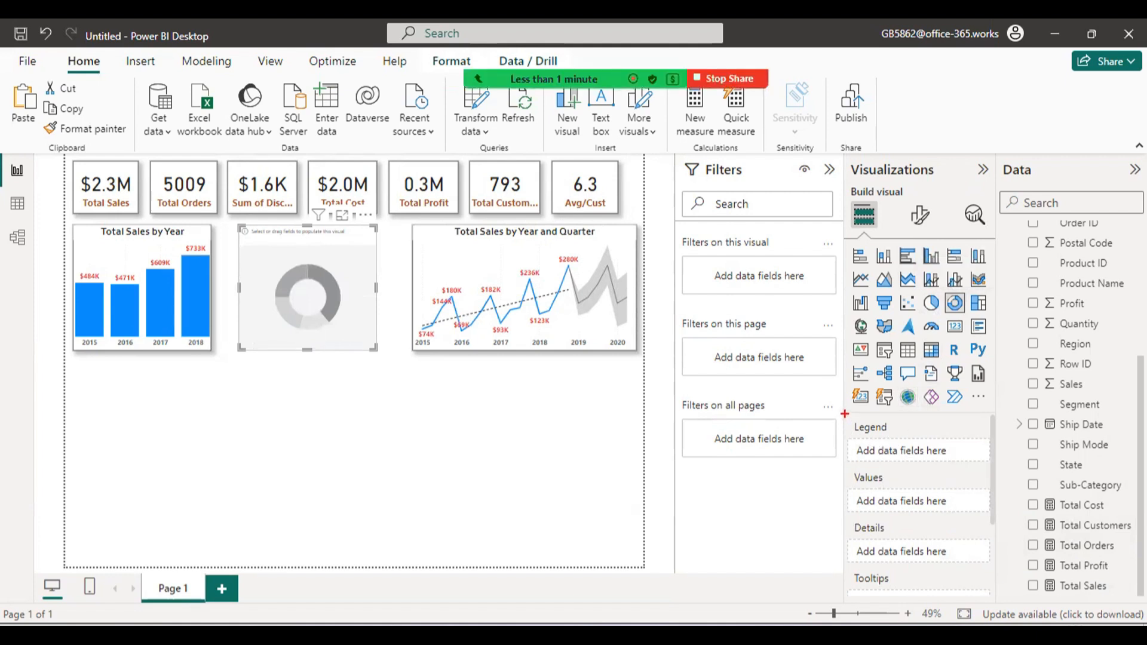
drag(835, 407, 1000, 467)
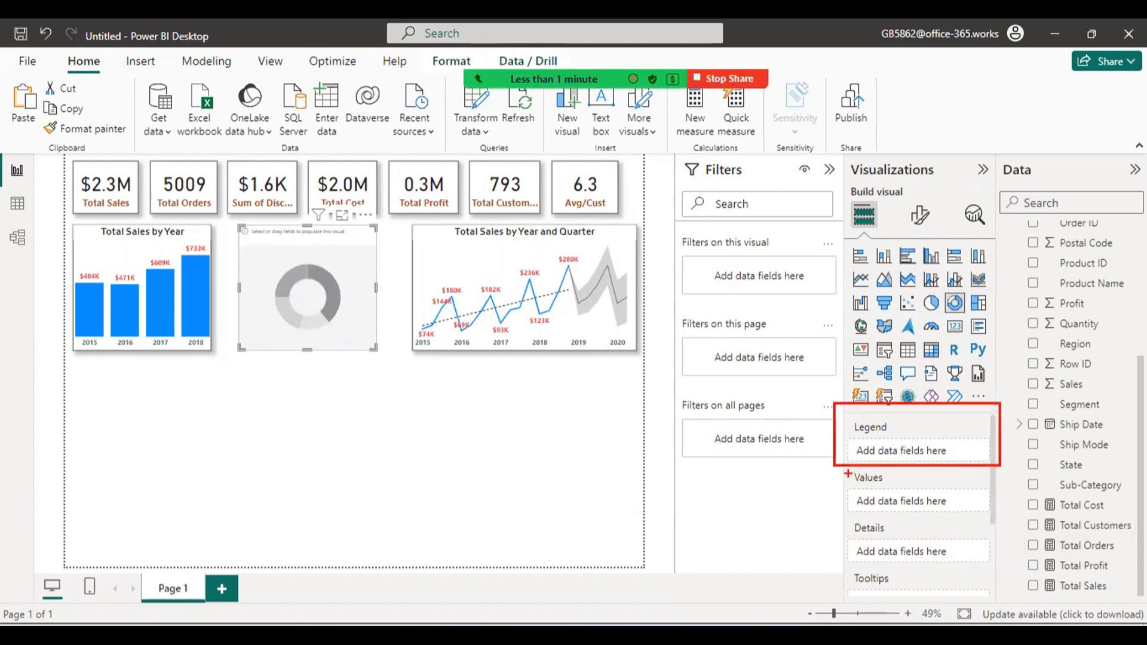
mouse_move(844, 473)
mouse_down()
mouse_move(873, 488)
mouse_move(1037, 509)
mouse_up()
mouse_move(830, 512)
mouse_down()
mouse_move(981, 564)
mouse_move(1057, 573)
mouse_up()
drag(952, 432, 1034, 391)
mouse_move(1001, 492)
mouse_down()
mouse_move(1010, 504)
mouse_move(1061, 460)
mouse_up()
key(Escape)
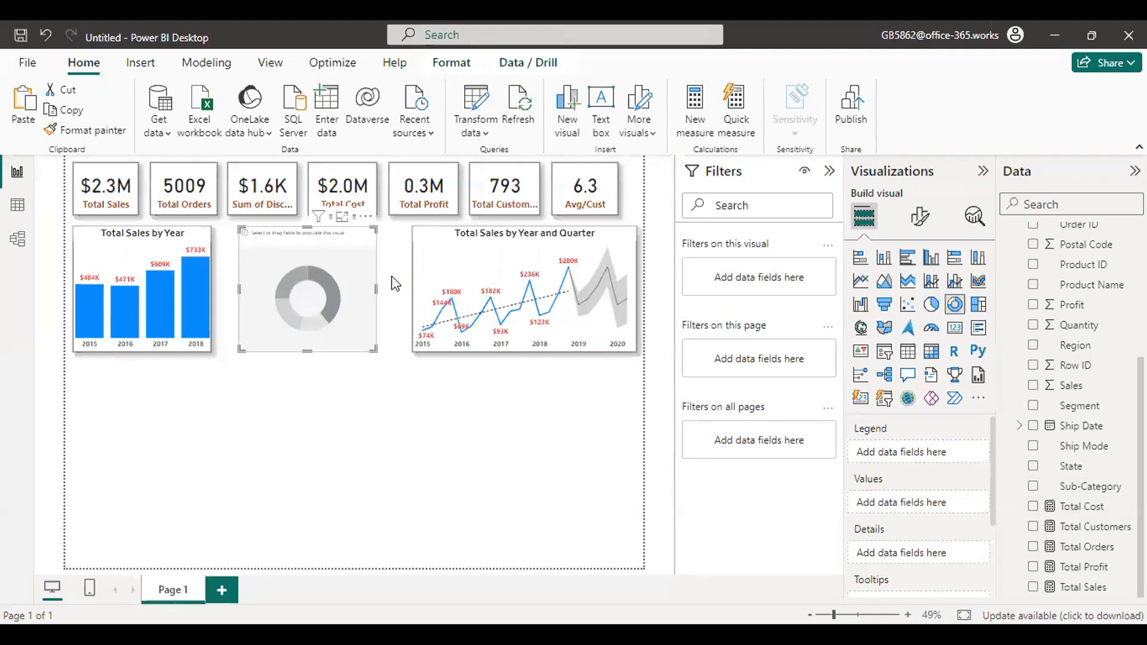
Step: Try red as the fill color for all columns of the Total Sales by Year chart
click(158, 257)
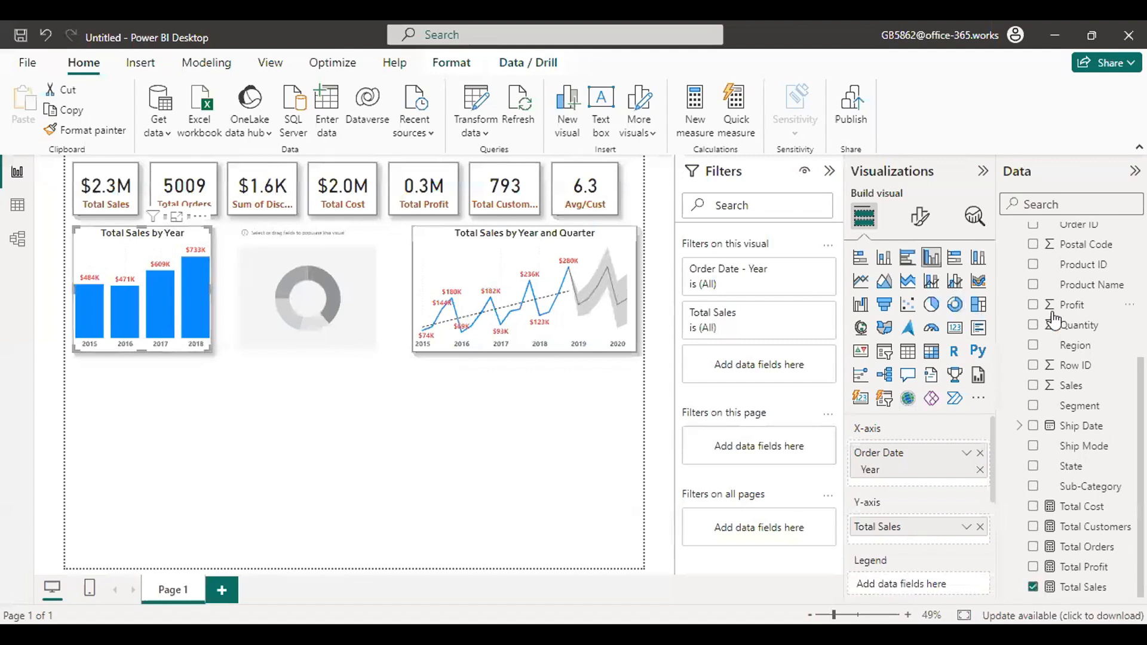
click(932, 227)
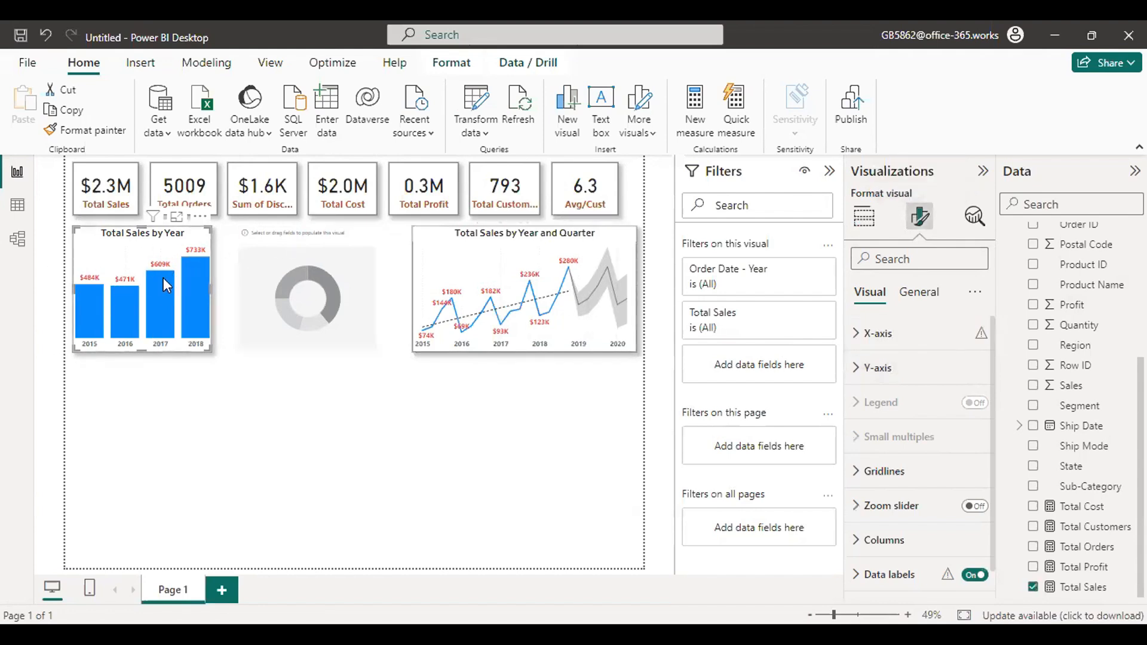
scroll(888, 535, down, 1)
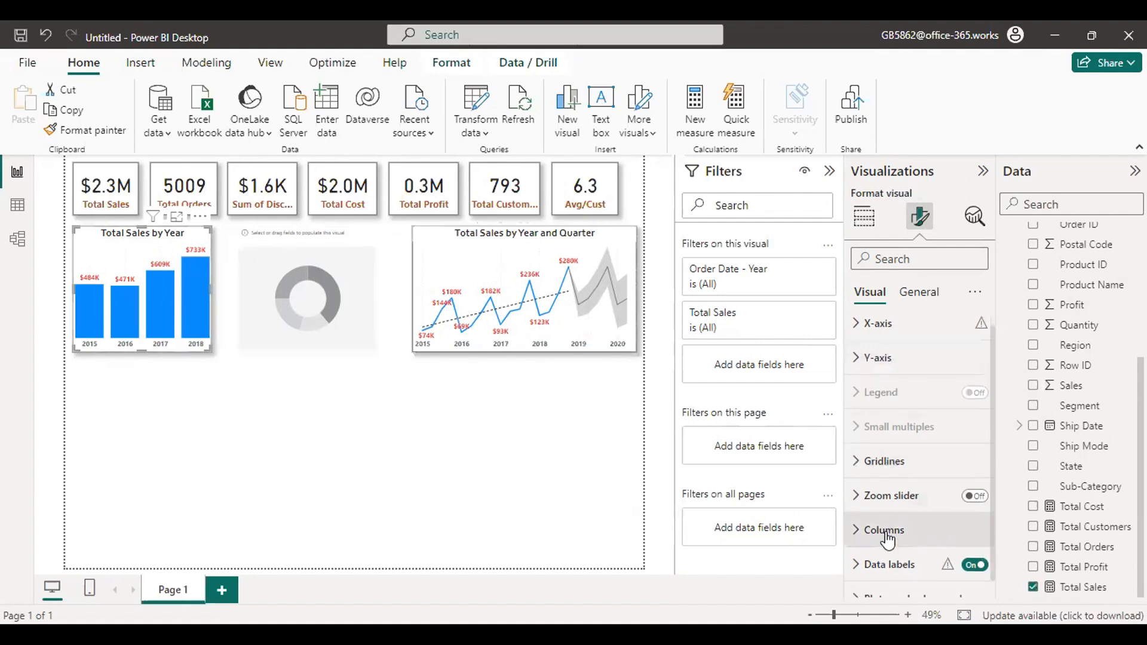
scroll(888, 538, down, 1)
click(890, 513)
scroll(894, 515, down, 3)
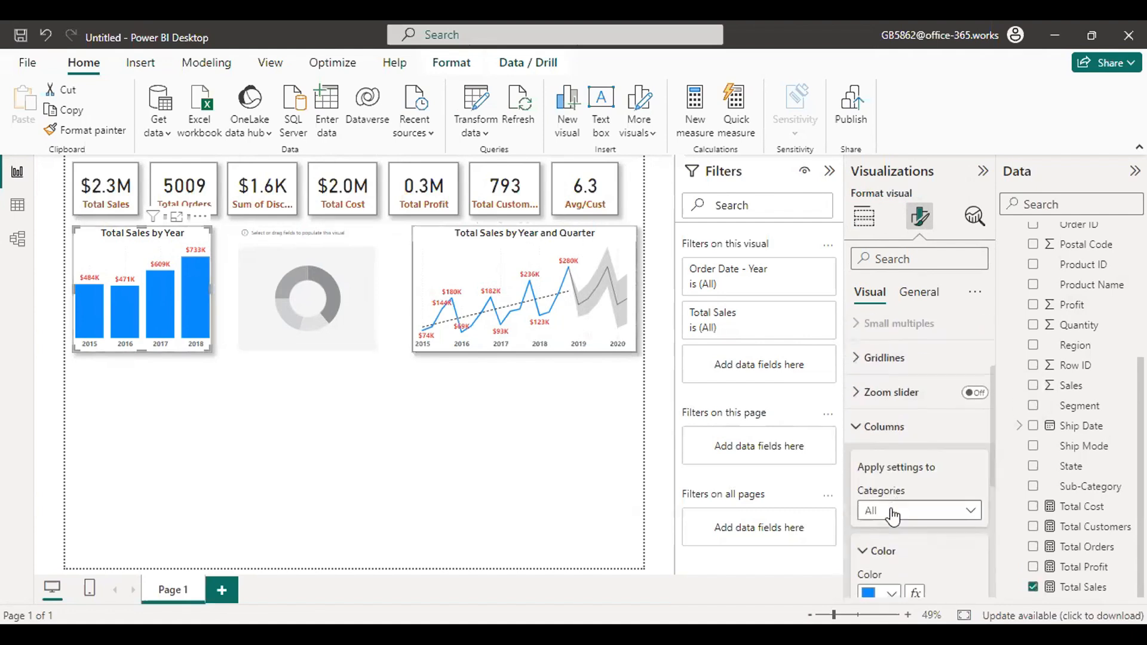
scroll(893, 515, down, 3)
click(891, 385)
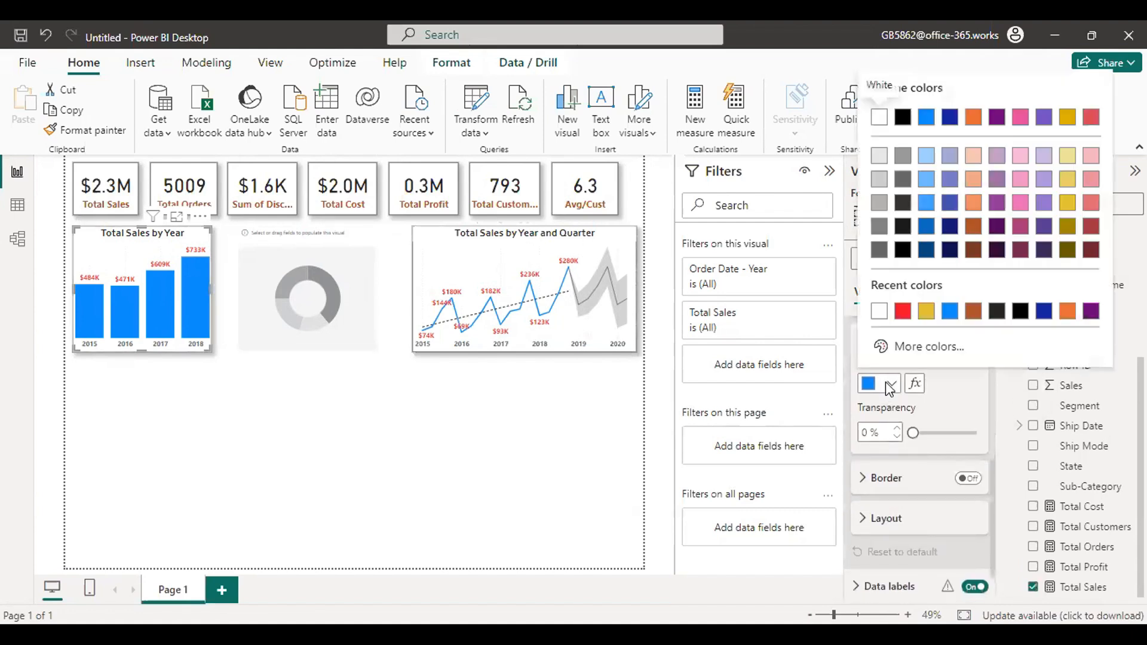
click(913, 312)
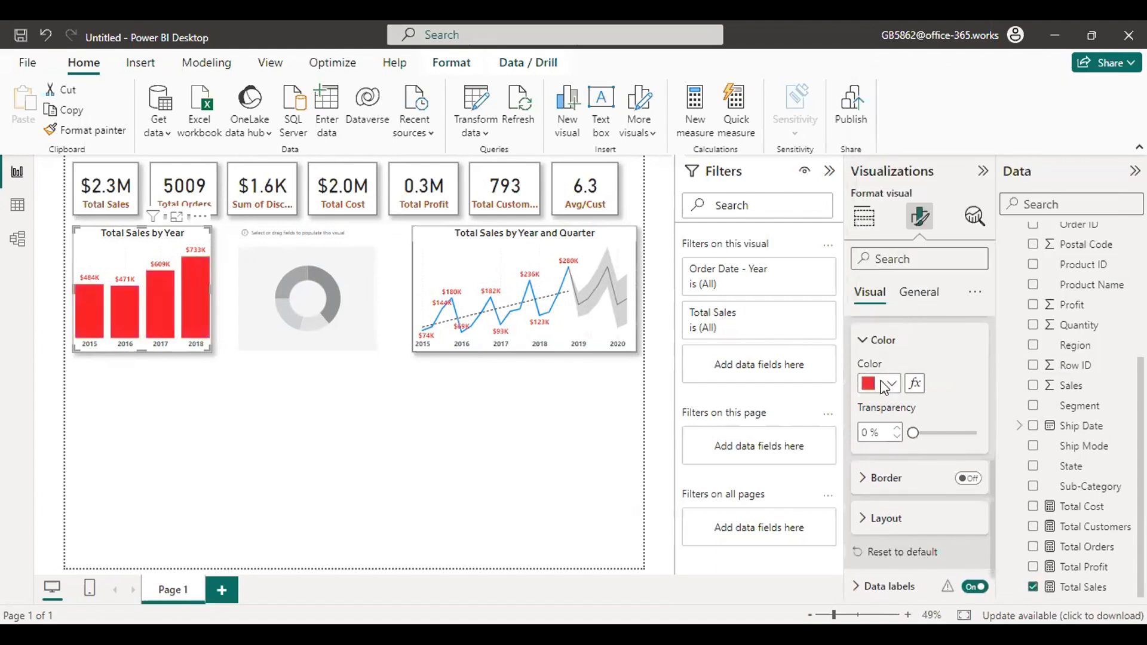
Step: Try yellow for all columns of the yearly sales chart, and set them back to blue
click(885, 387)
click(925, 311)
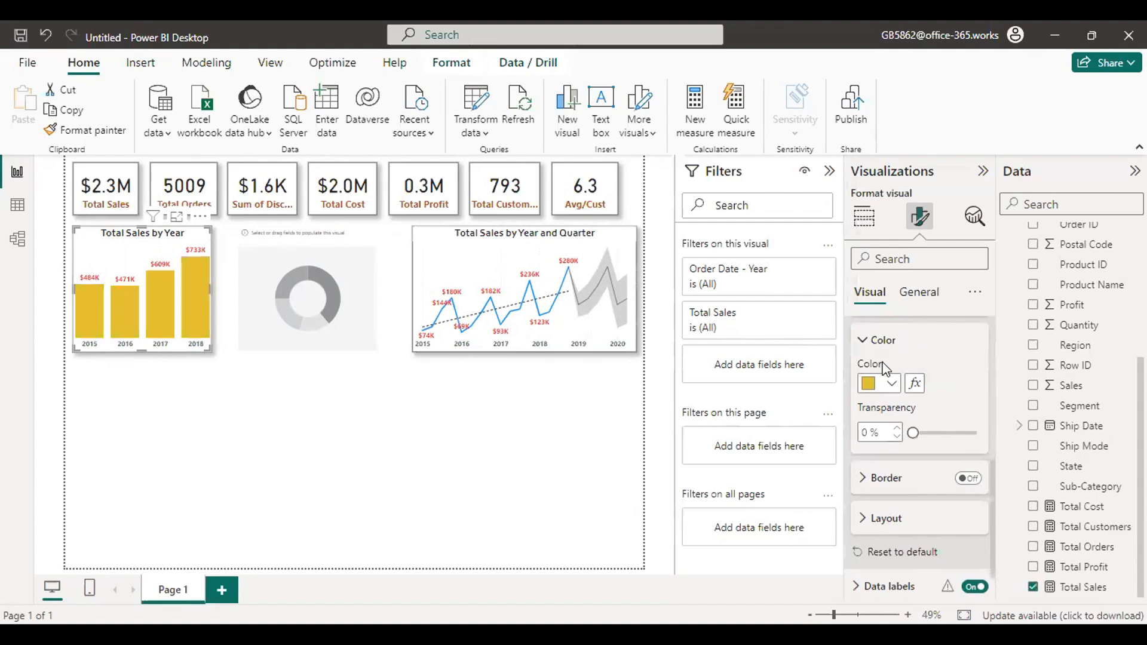
click(890, 384)
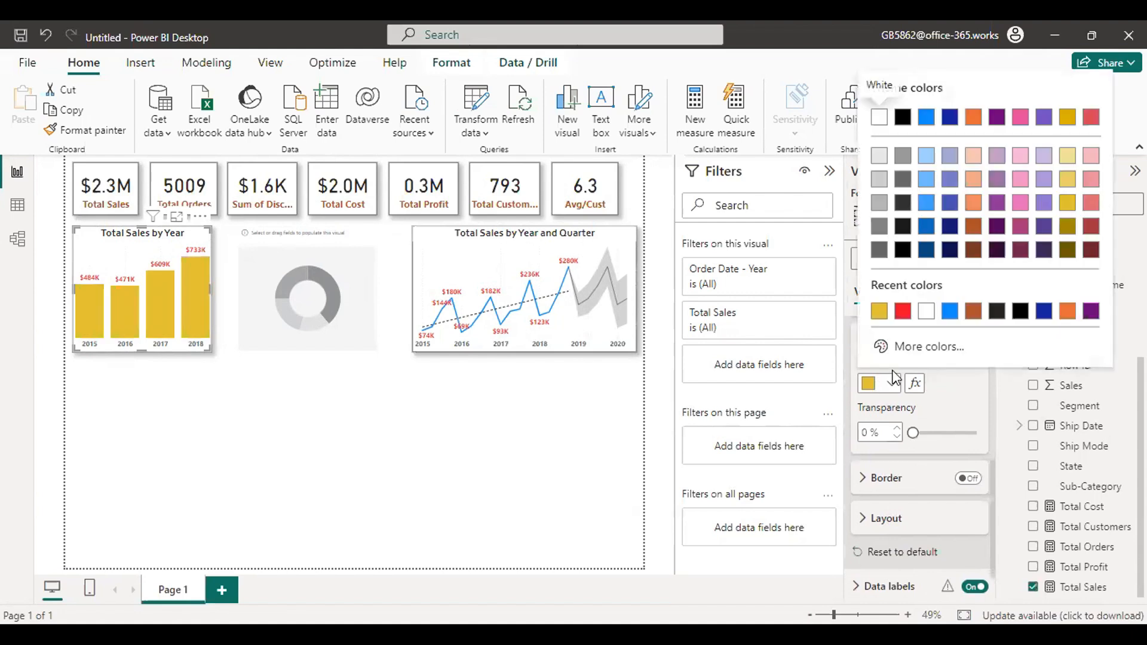
click(949, 311)
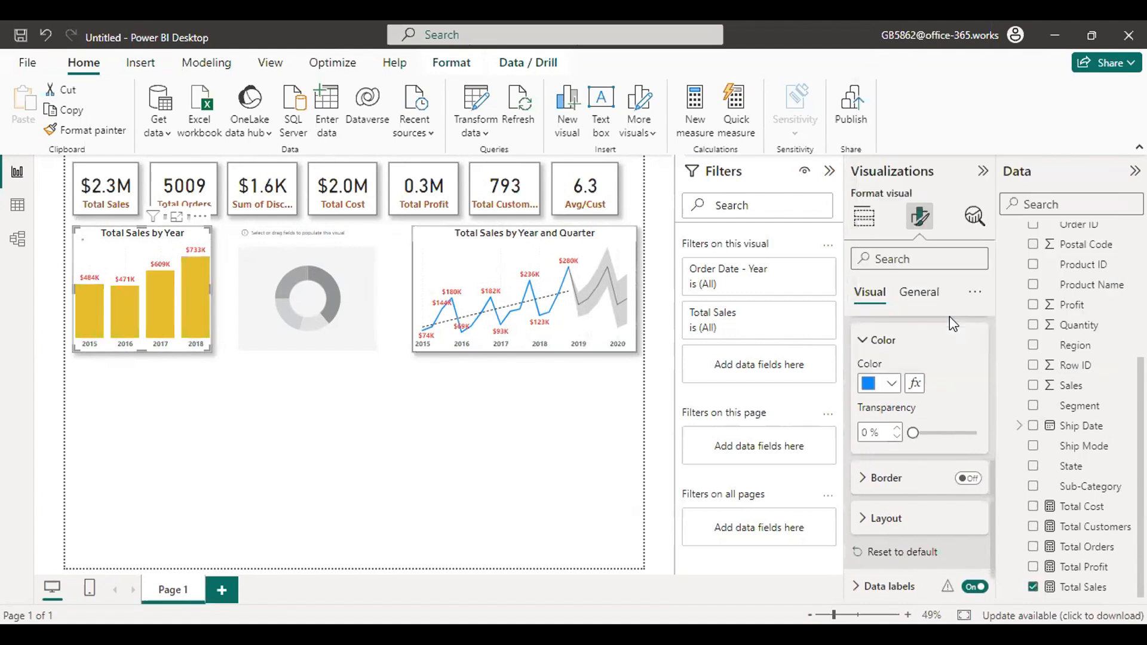
Step: Try a brown color on only the 2015 column of the Total Sales by Year chart
scroll(931, 360, up, 2)
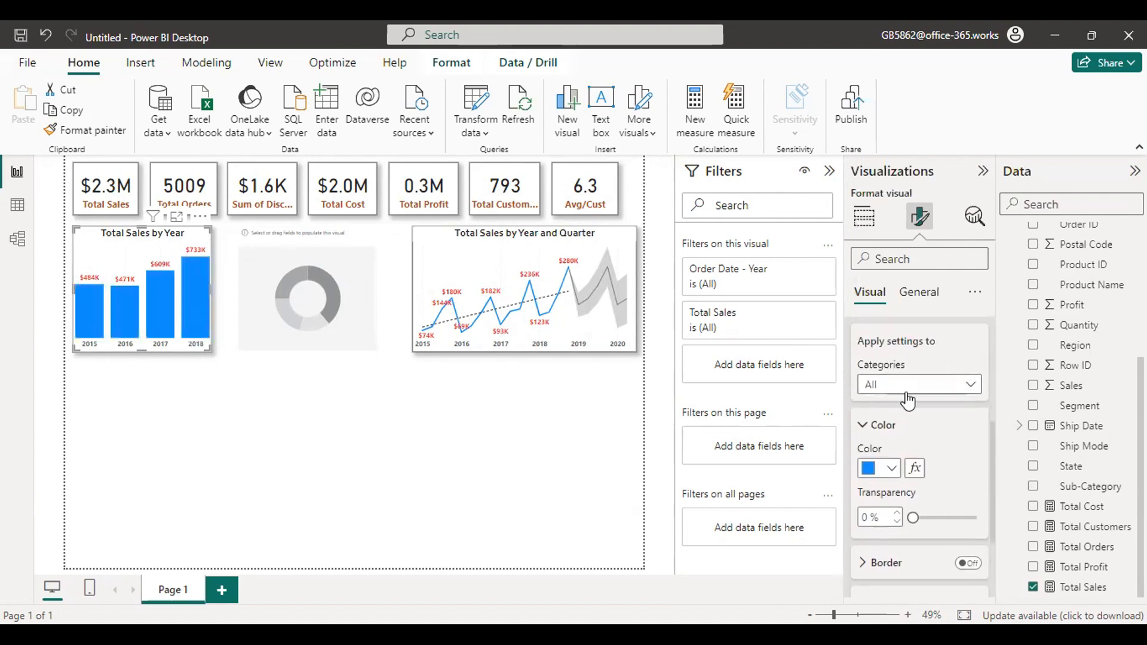
click(898, 382)
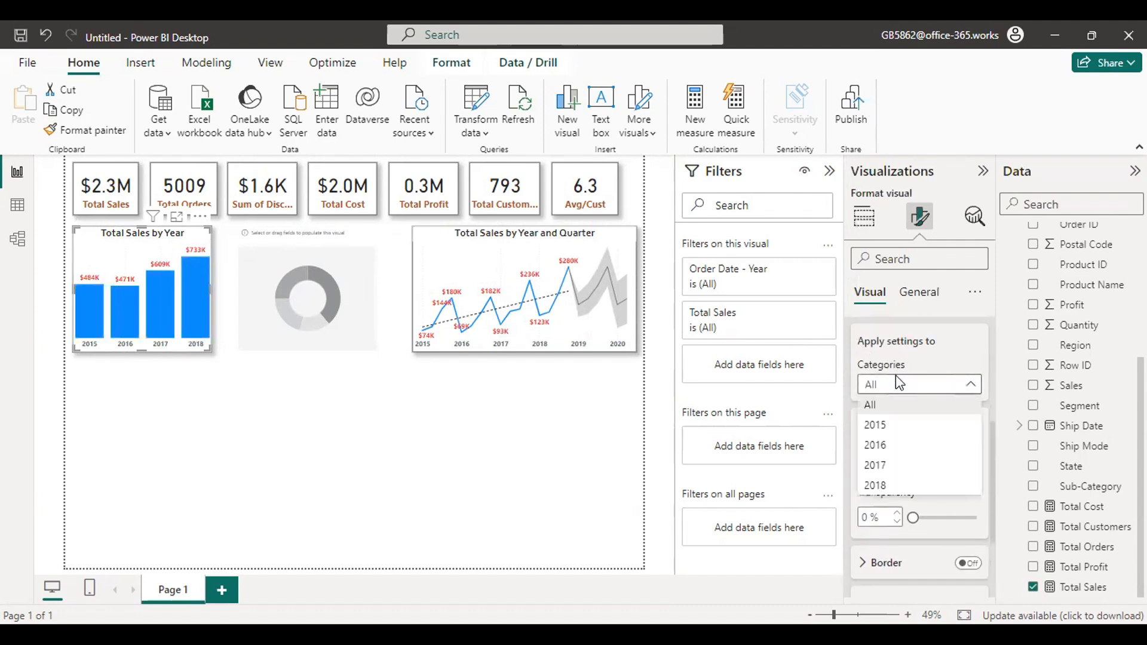
click(892, 431)
click(893, 469)
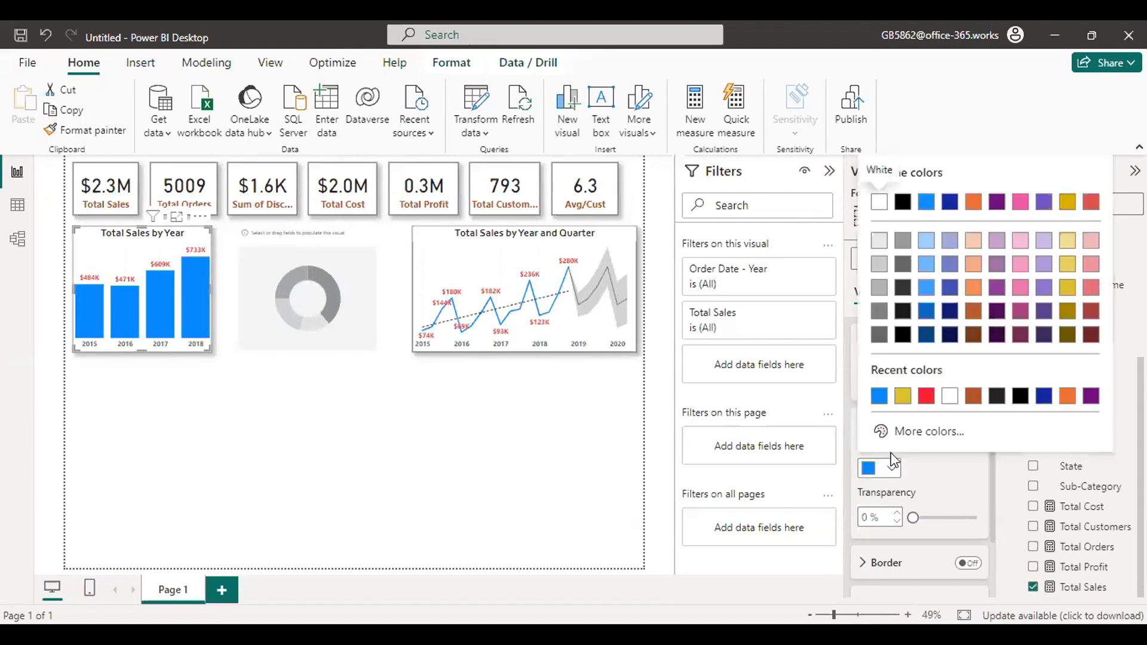
click(972, 397)
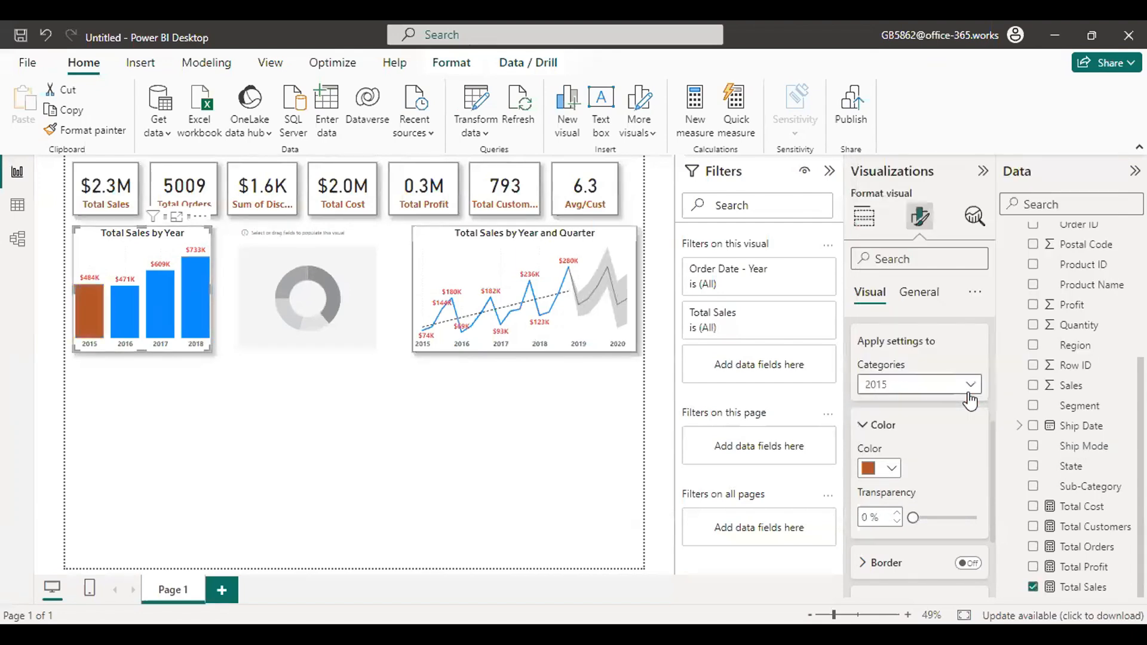
Step: Try orange on only the 2017 column of the Total Sales by Year chart
click(931, 385)
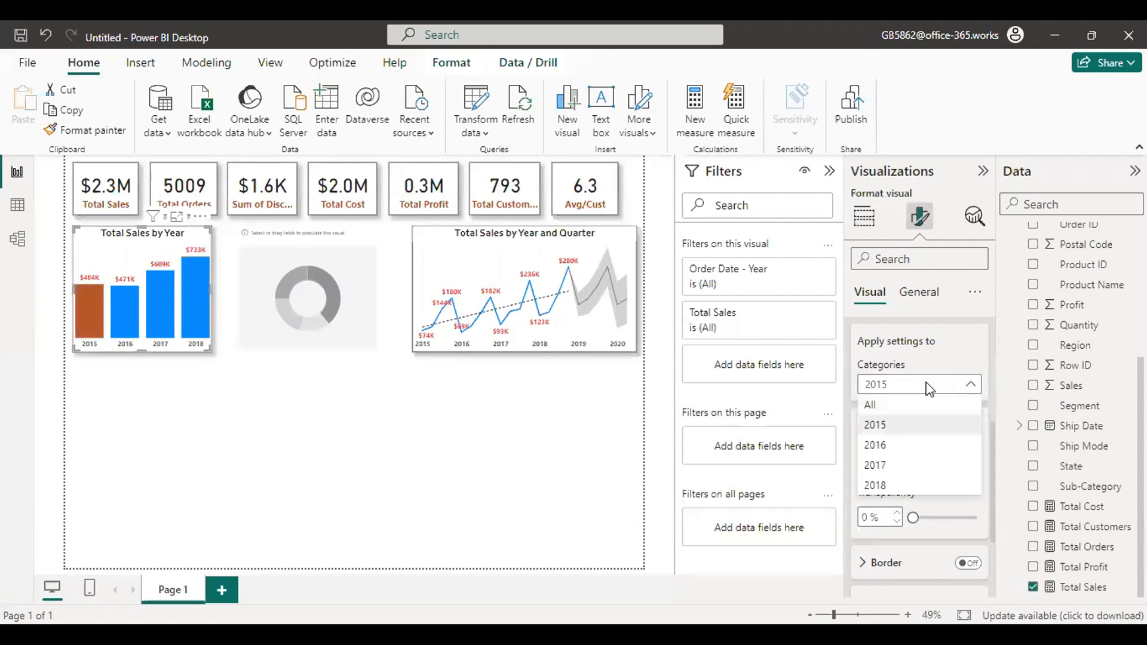
click(914, 466)
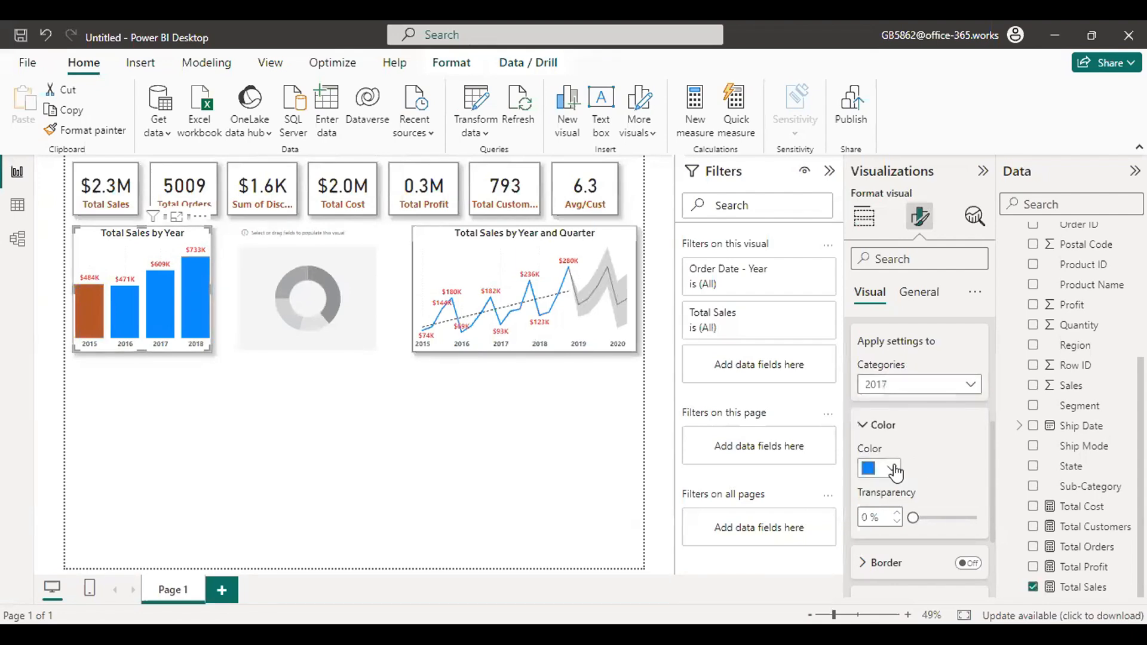
click(895, 469)
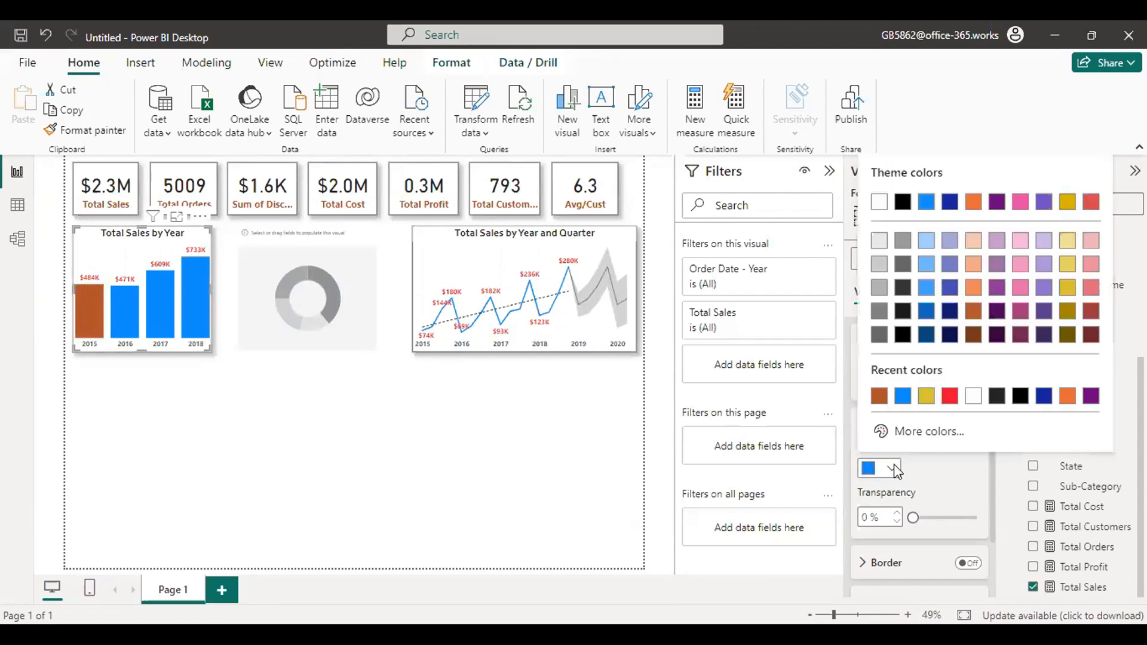
click(1067, 395)
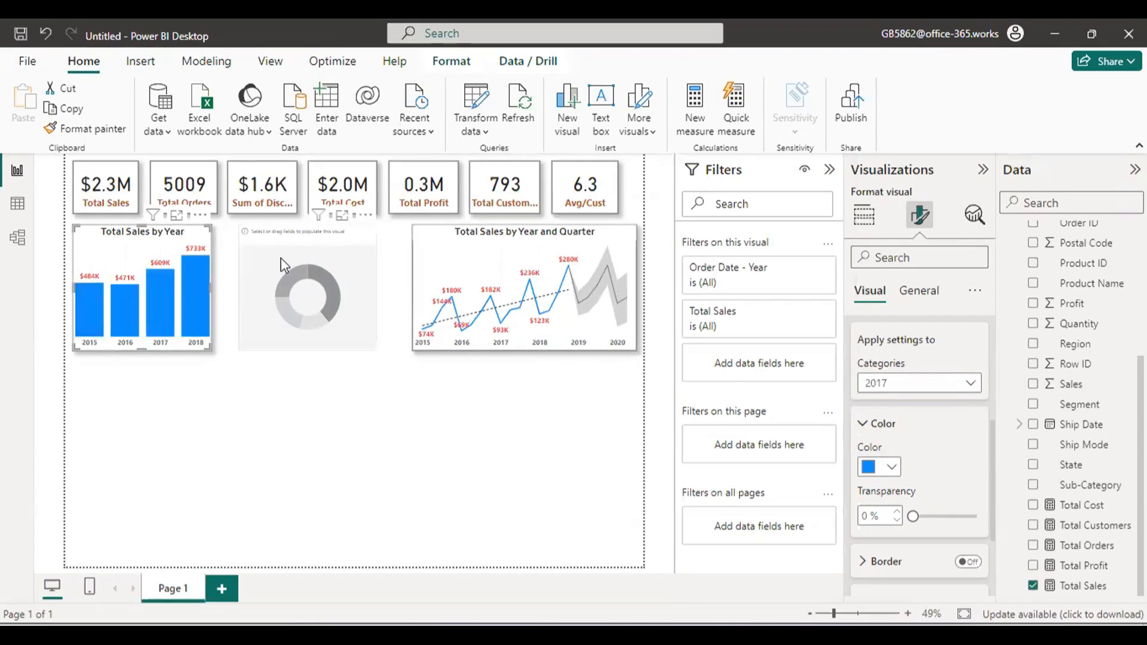
Step: Move the empty donut chart next to the yearly chart and widen it to fill the gap before the quarterly chart
drag(284, 265, 265, 257)
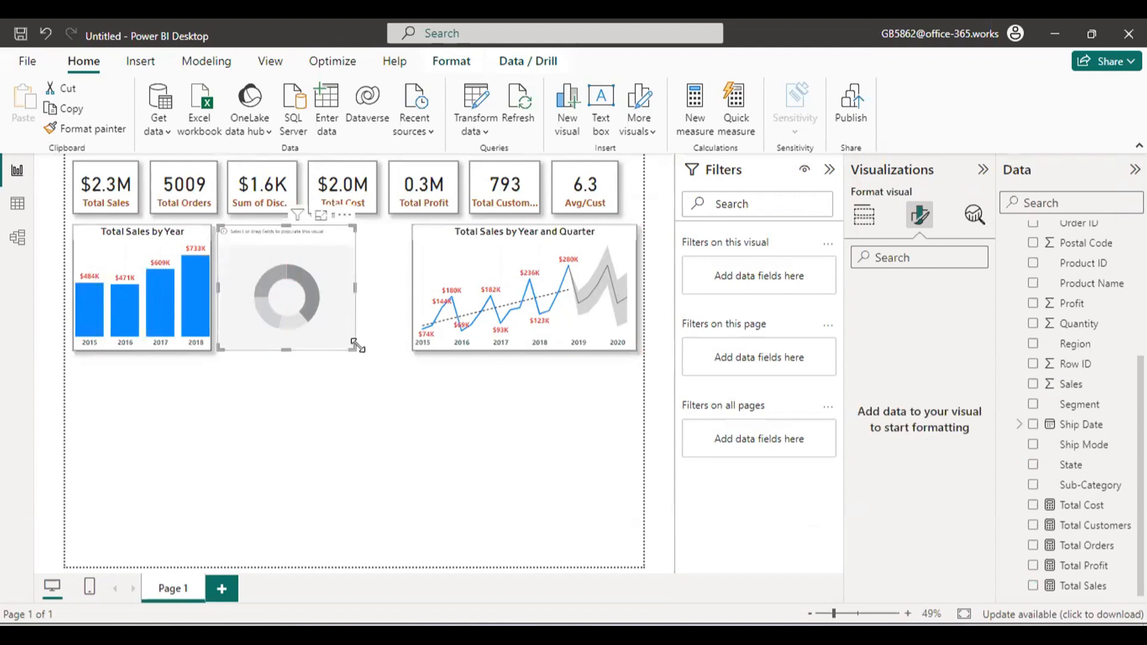
drag(351, 348, 394, 346)
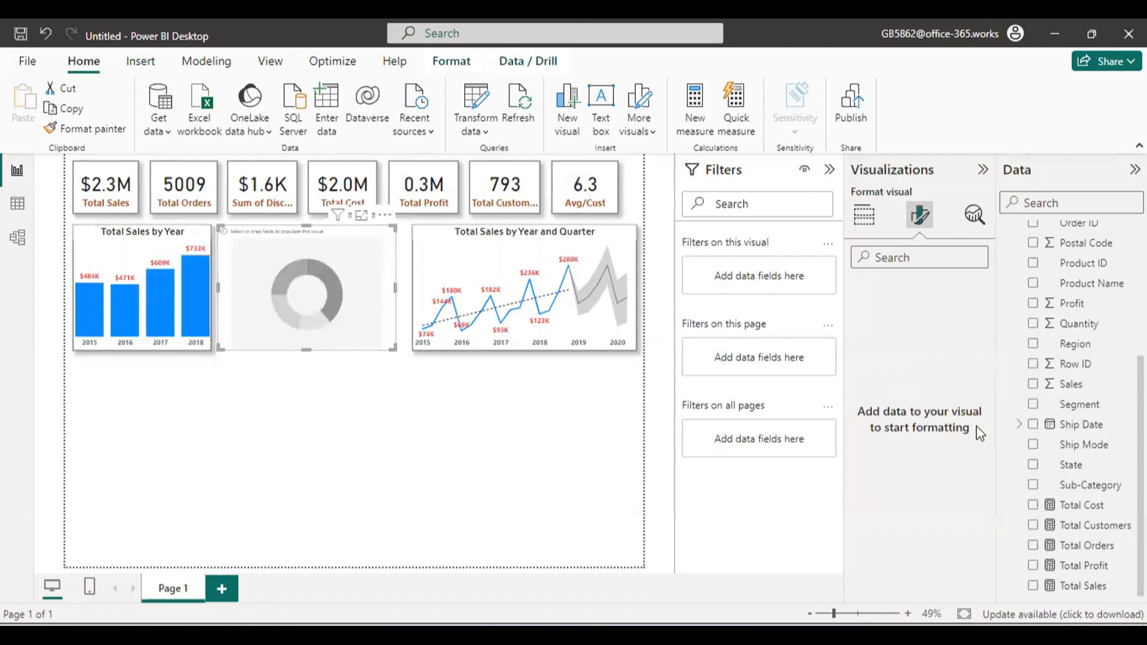
Step: Populate the donut chart with Total Profit as its values and Category as its legend
click(864, 216)
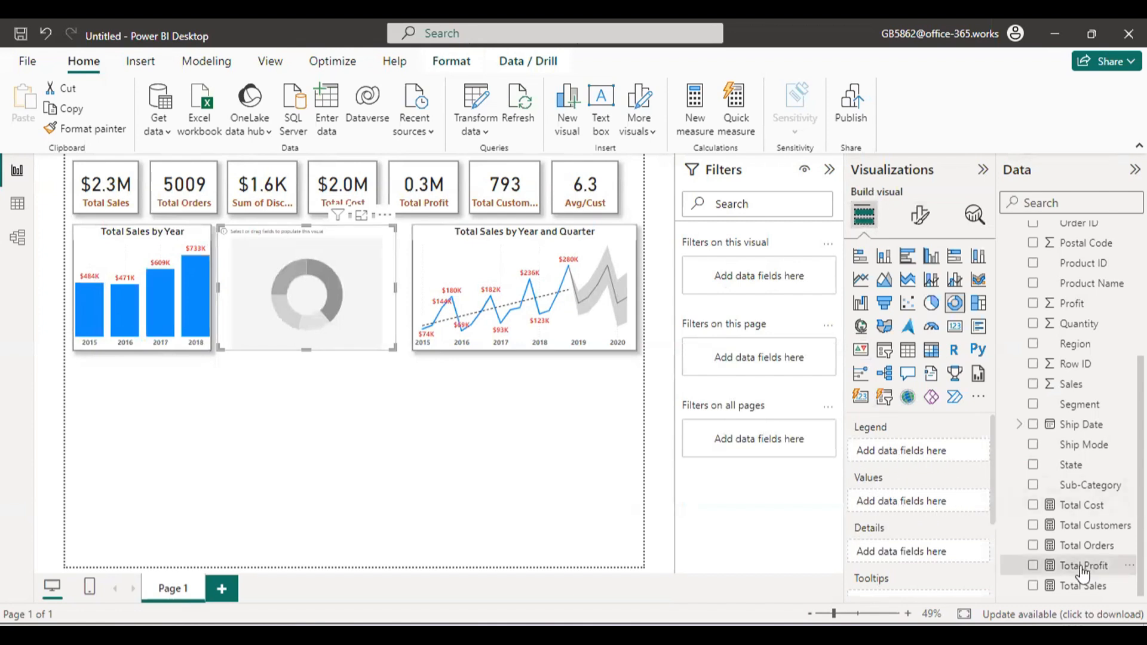
drag(1086, 566, 940, 504)
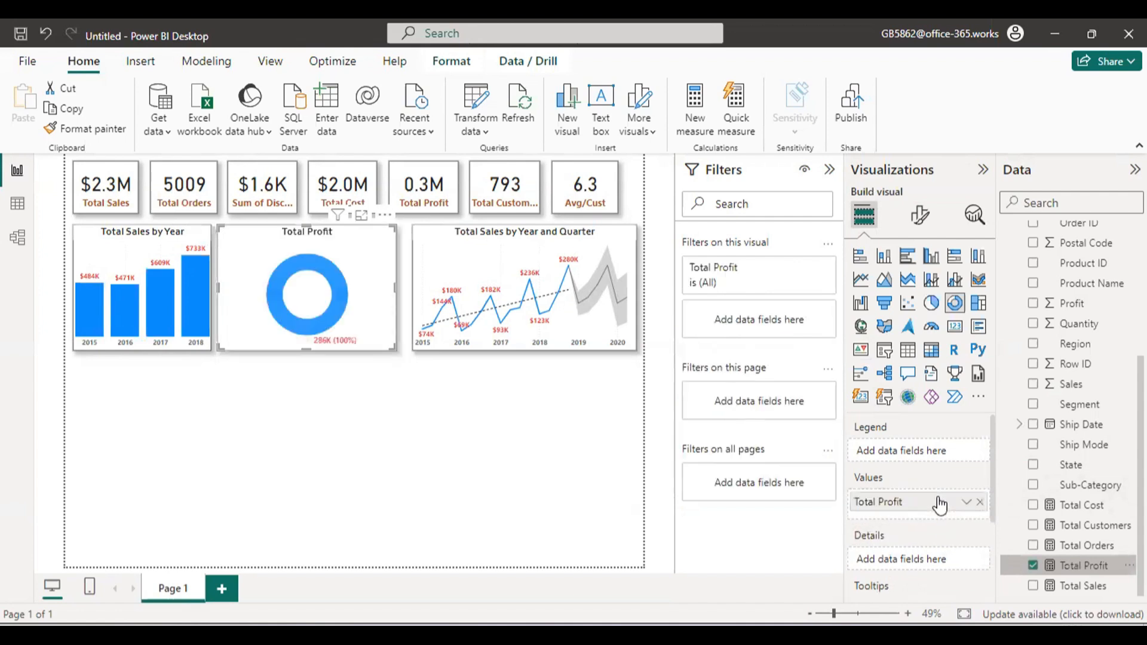
scroll(1112, 311, up, 5)
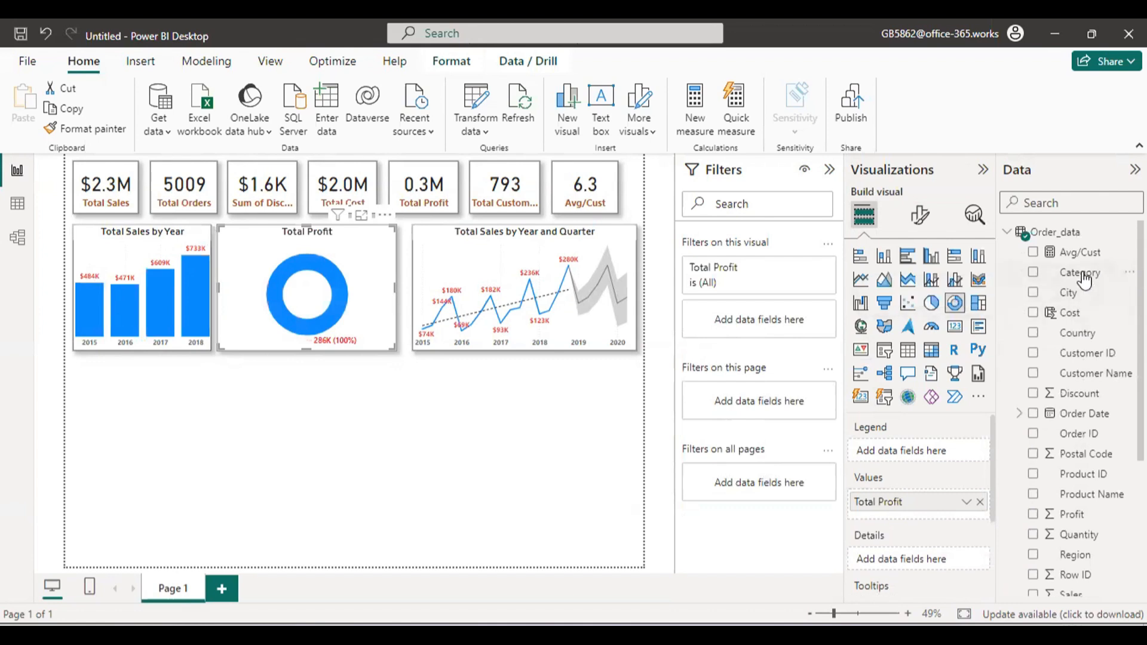
drag(1080, 274, 923, 456)
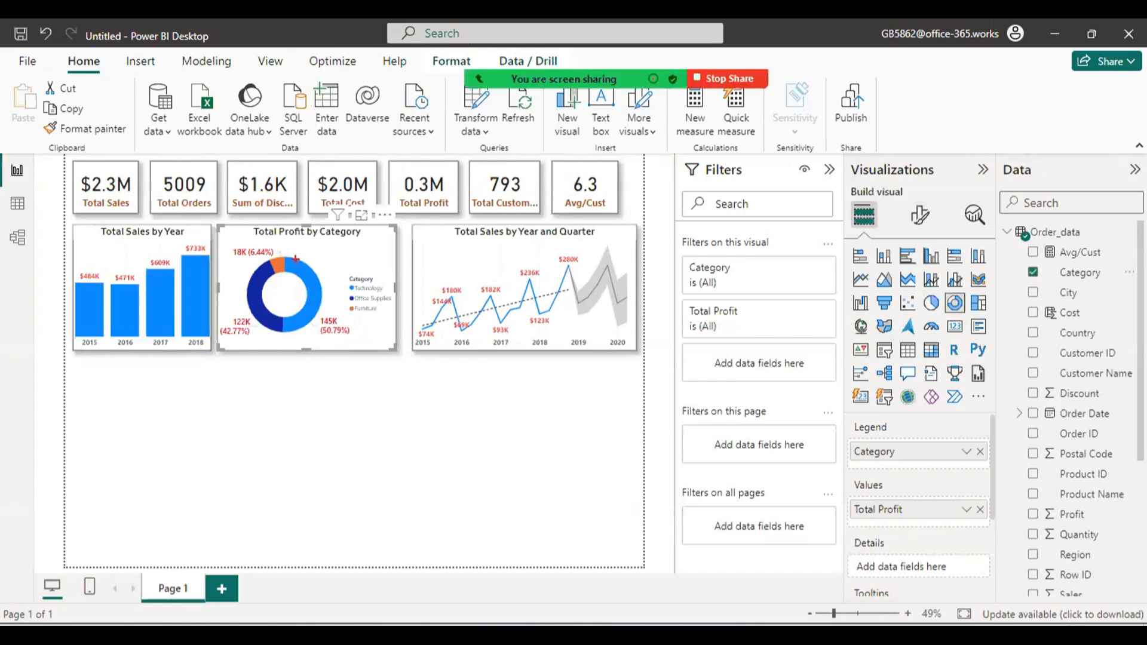
mouse_move(287, 258)
mouse_down()
mouse_move(296, 336)
mouse_move(365, 338)
mouse_up()
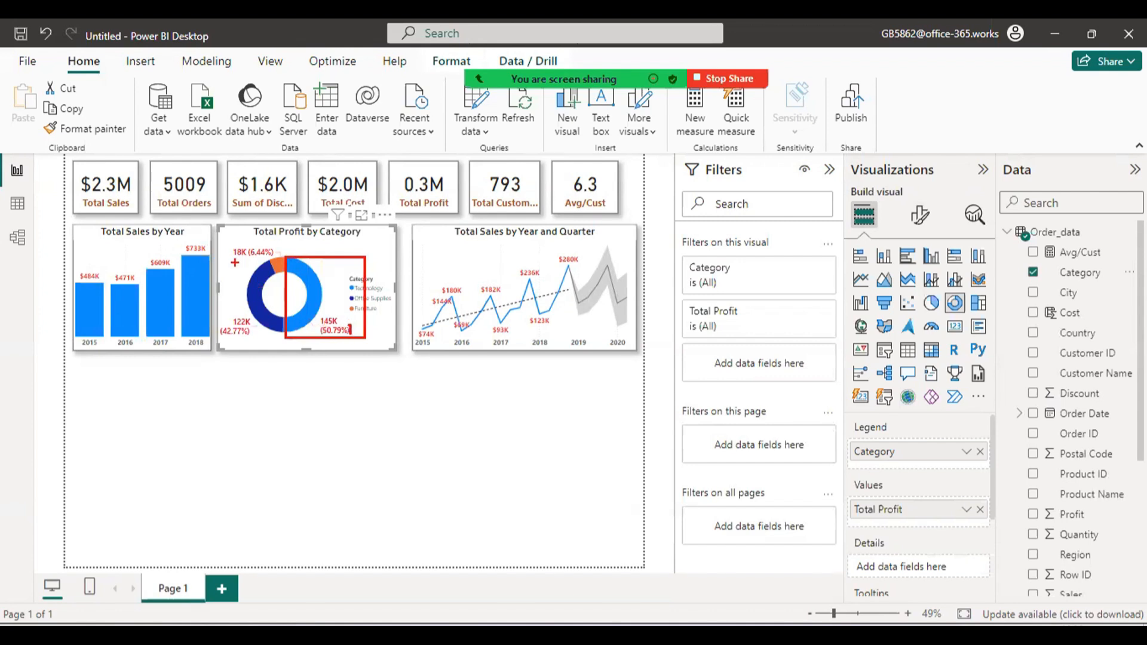
mouse_move(234, 262)
mouse_down()
mouse_move(267, 276)
mouse_move(284, 346)
mouse_move(294, 333)
mouse_up()
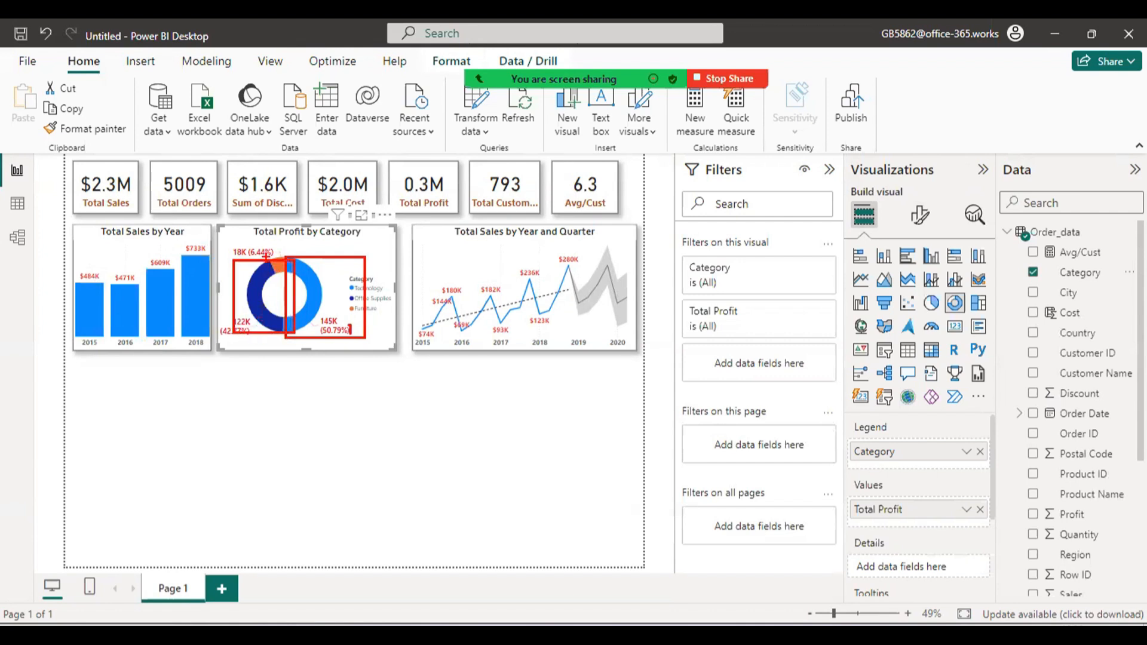
mouse_move(266, 263)
mouse_down()
mouse_move(274, 279)
mouse_move(278, 251)
mouse_up()
key(Escape)
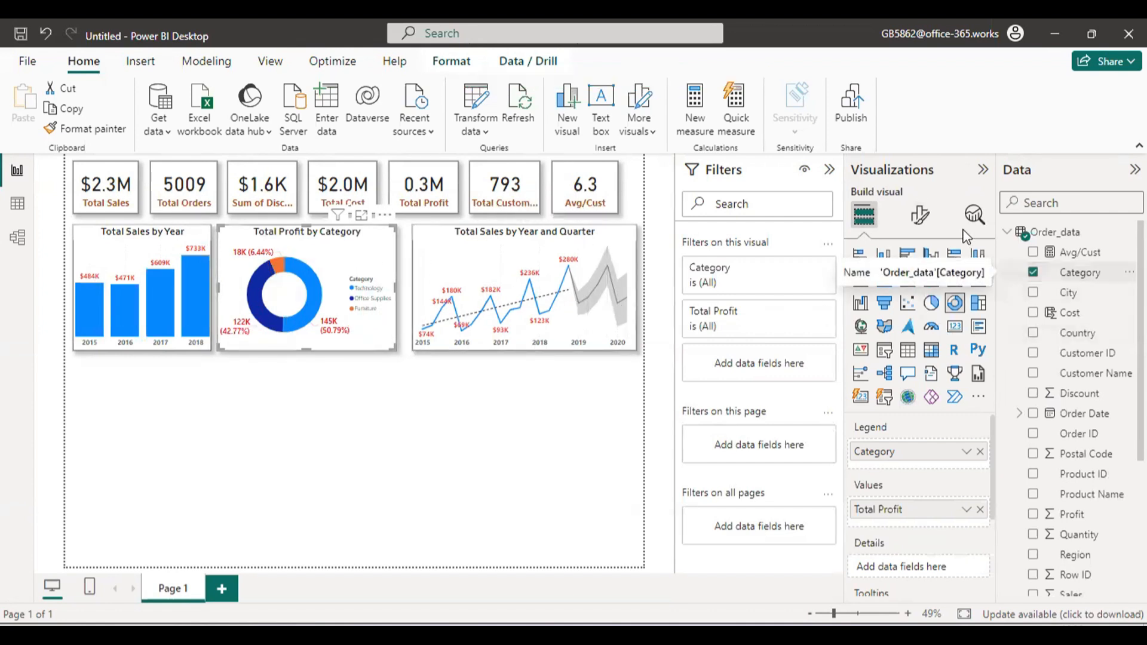
Step: Set the donut chart's legend position to Top center and its legend text size to 13
click(924, 222)
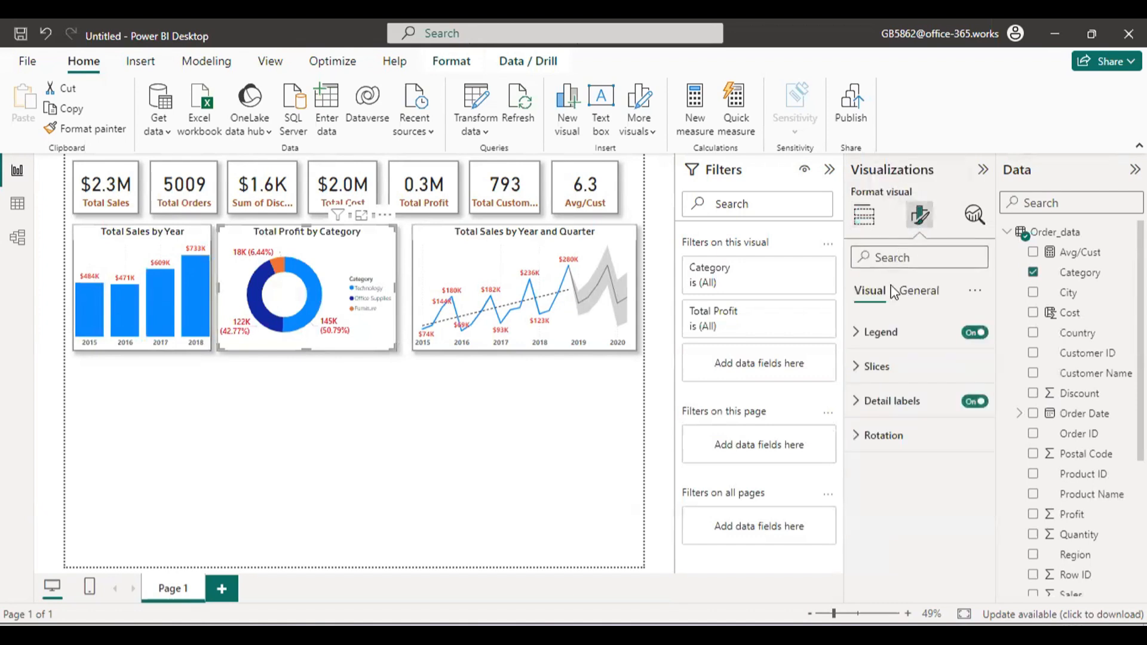
mouse_move(380, 299)
mouse_down()
mouse_move(366, 266)
mouse_move(282, 256)
mouse_move(274, 235)
mouse_move(357, 278)
mouse_move(254, 261)
mouse_up()
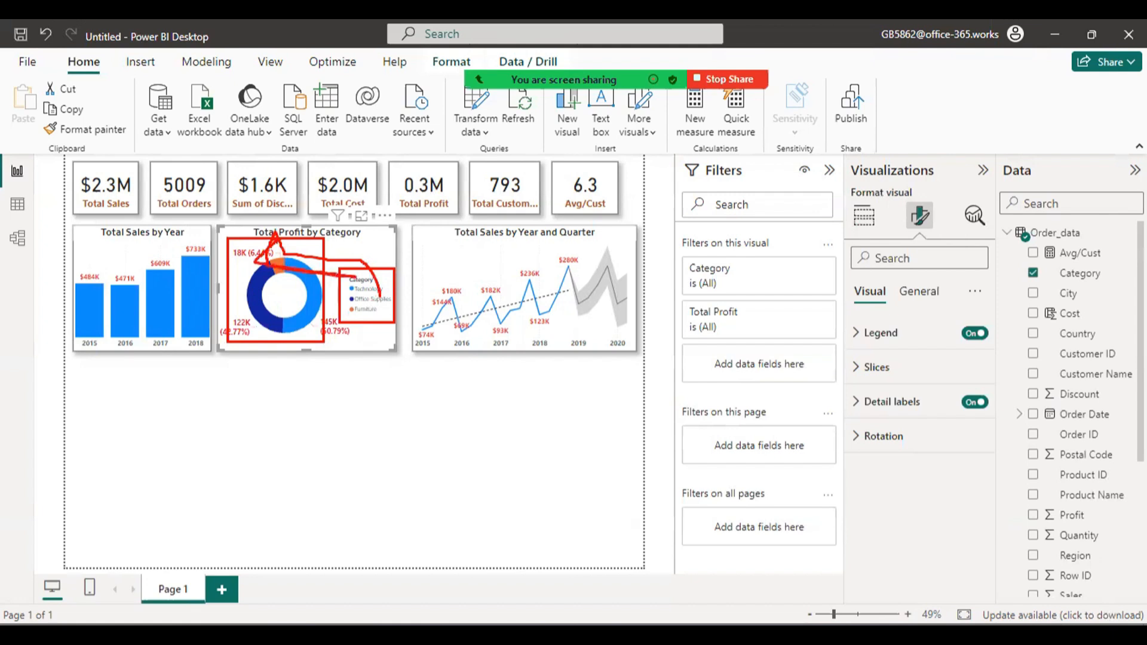
key(Escape)
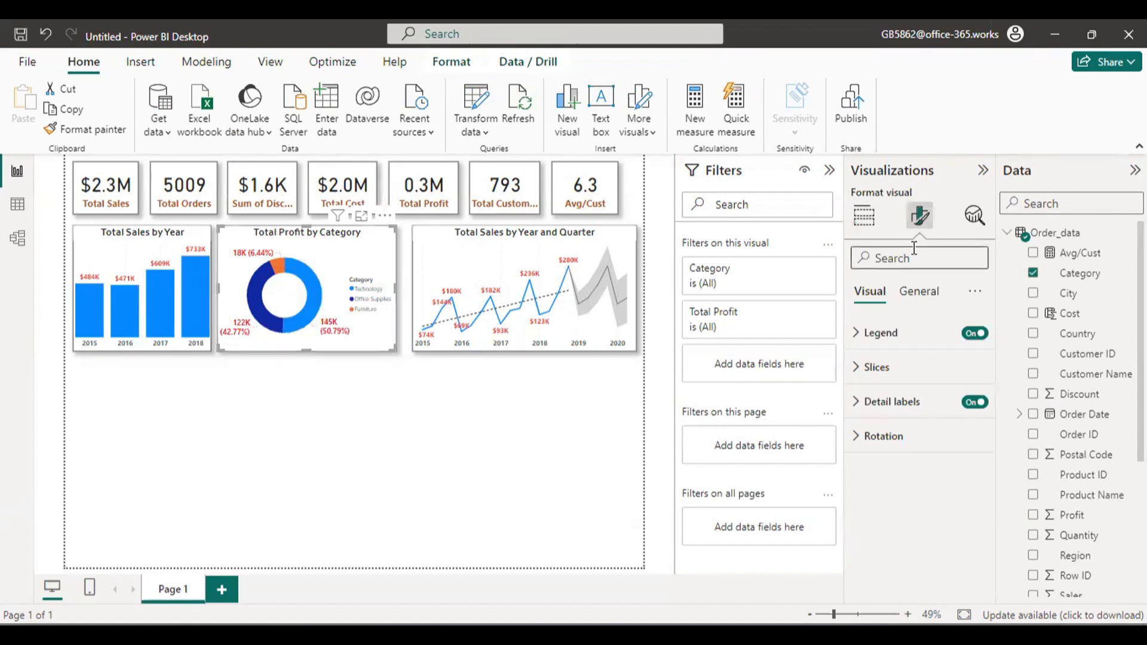
click(881, 352)
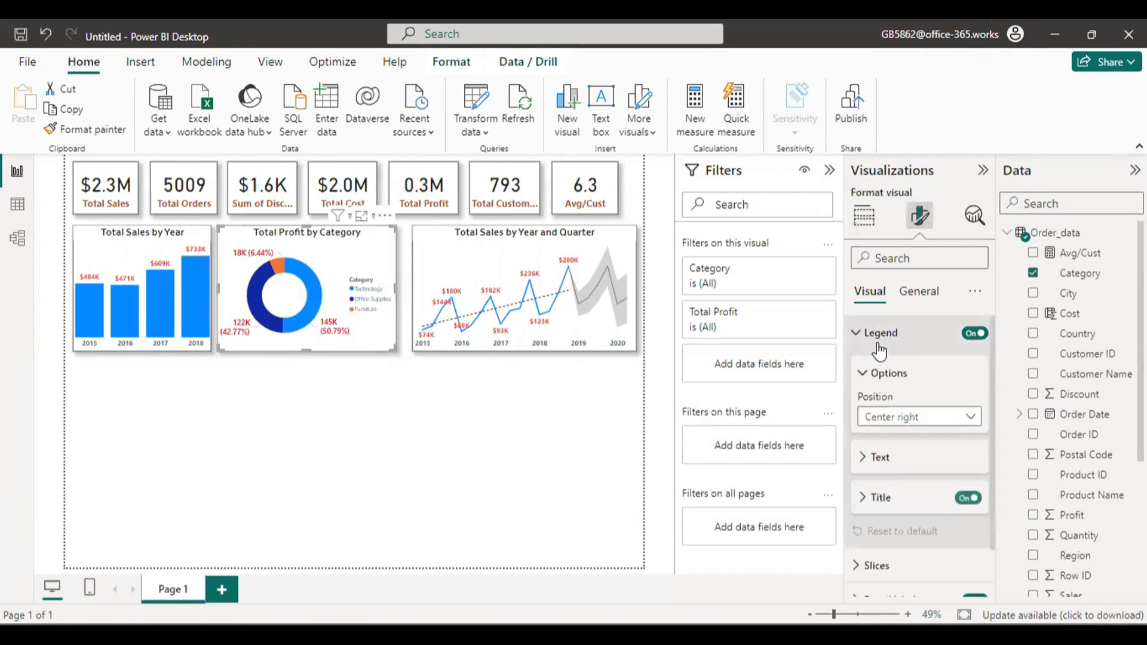
click(924, 417)
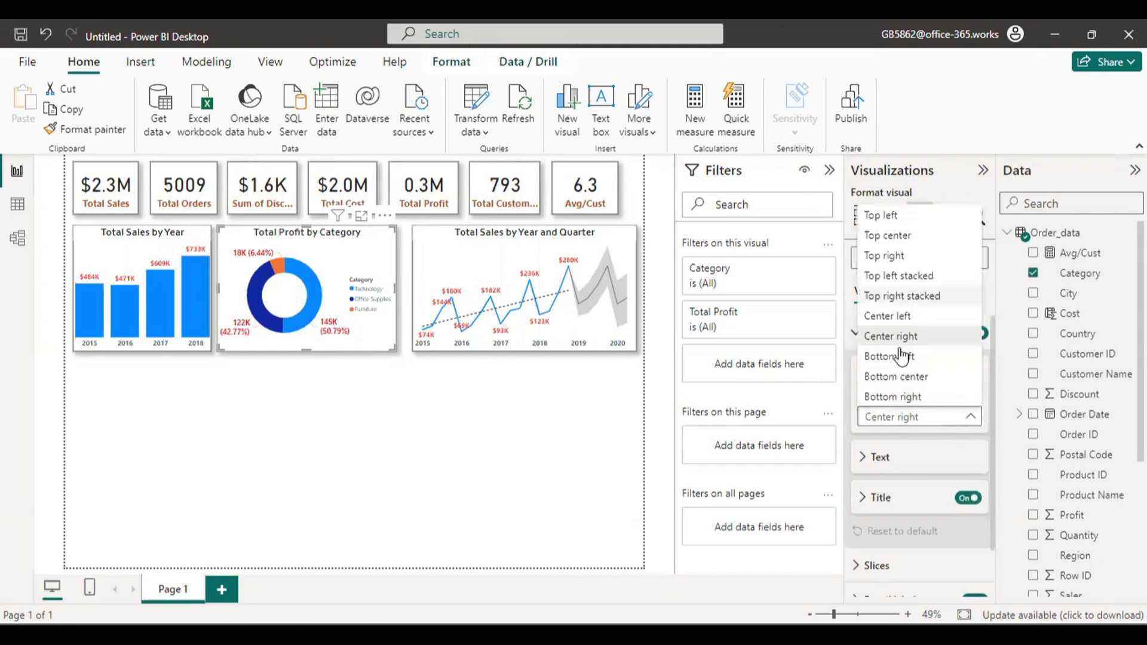
click(888, 237)
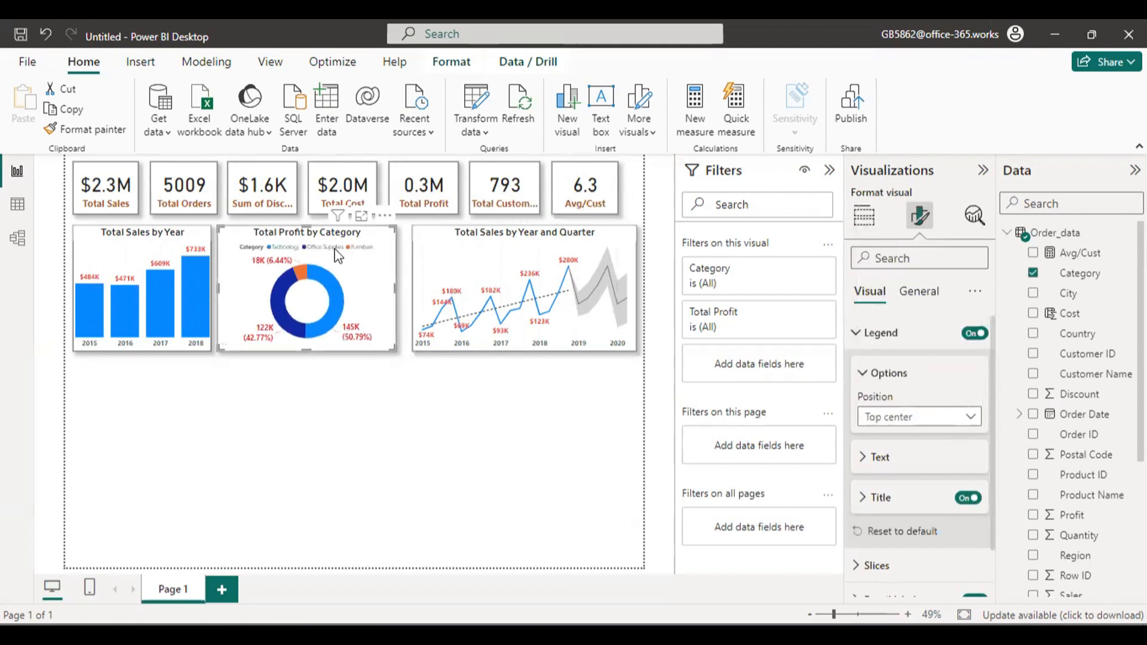
click(887, 471)
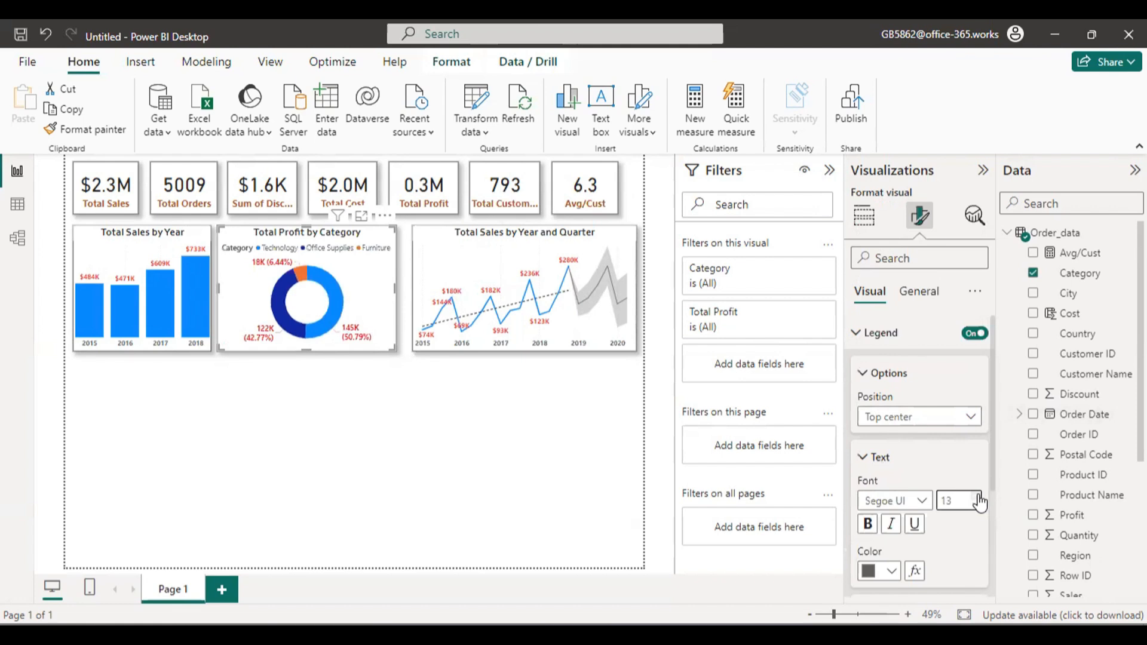
mouse_move(276, 303)
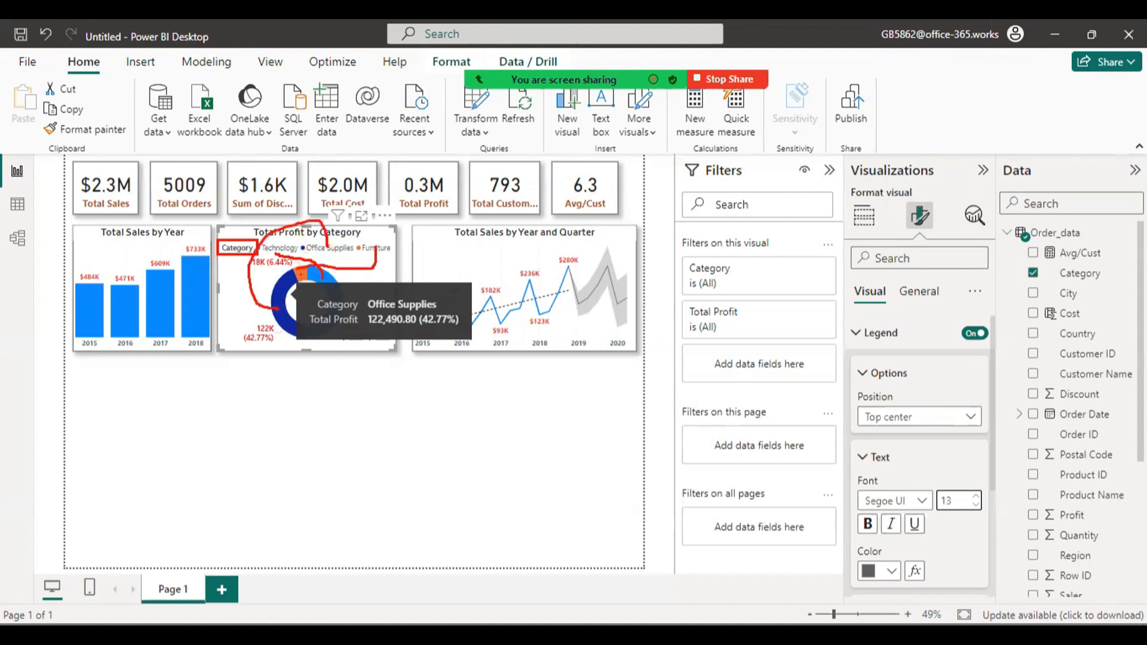
Step: Hide the legend title on the Total Profit by Category donut chart and make its legend text bold at size 15
scroll(898, 499, down, 3)
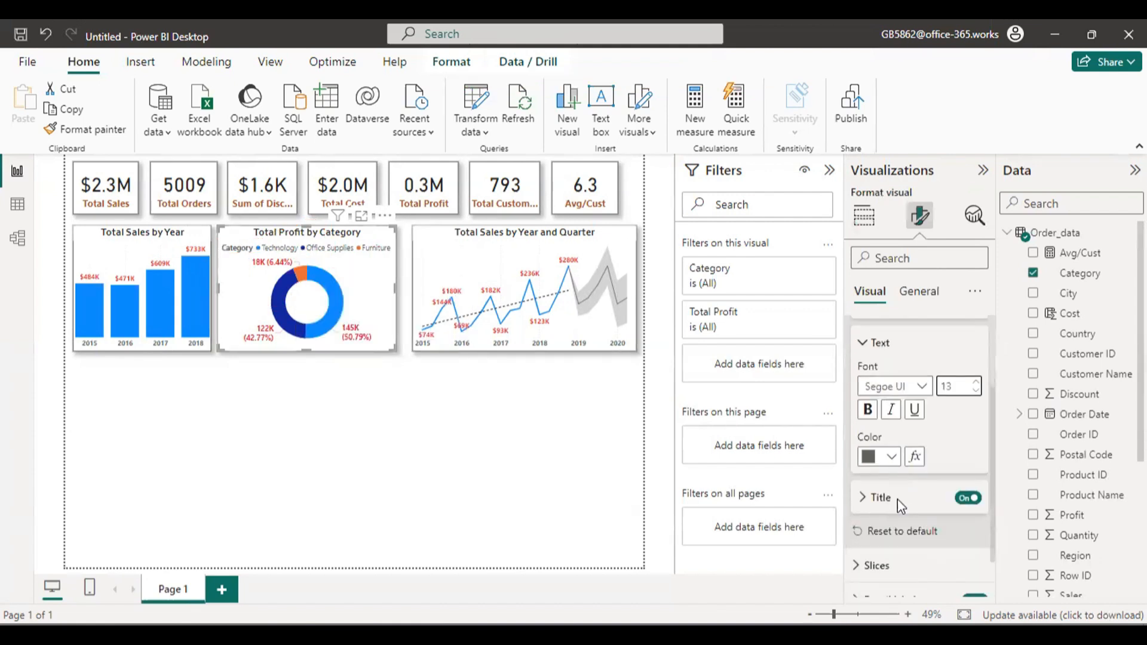
scroll(898, 500, up, 2)
scroll(904, 463, down, 3)
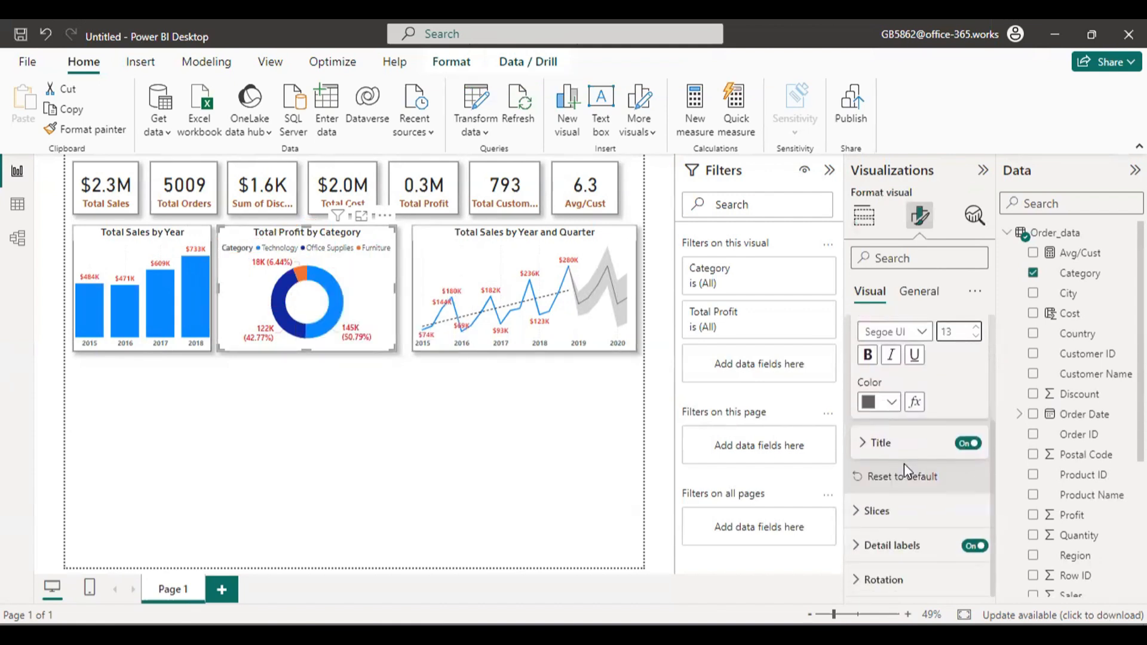
click(963, 444)
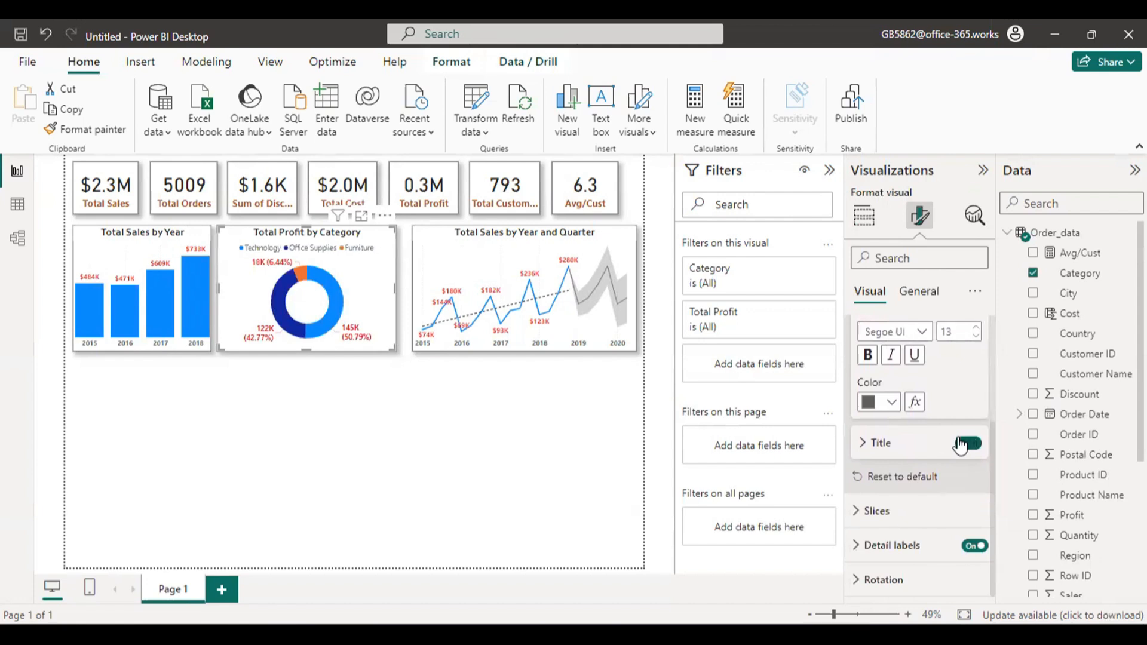
click(978, 330)
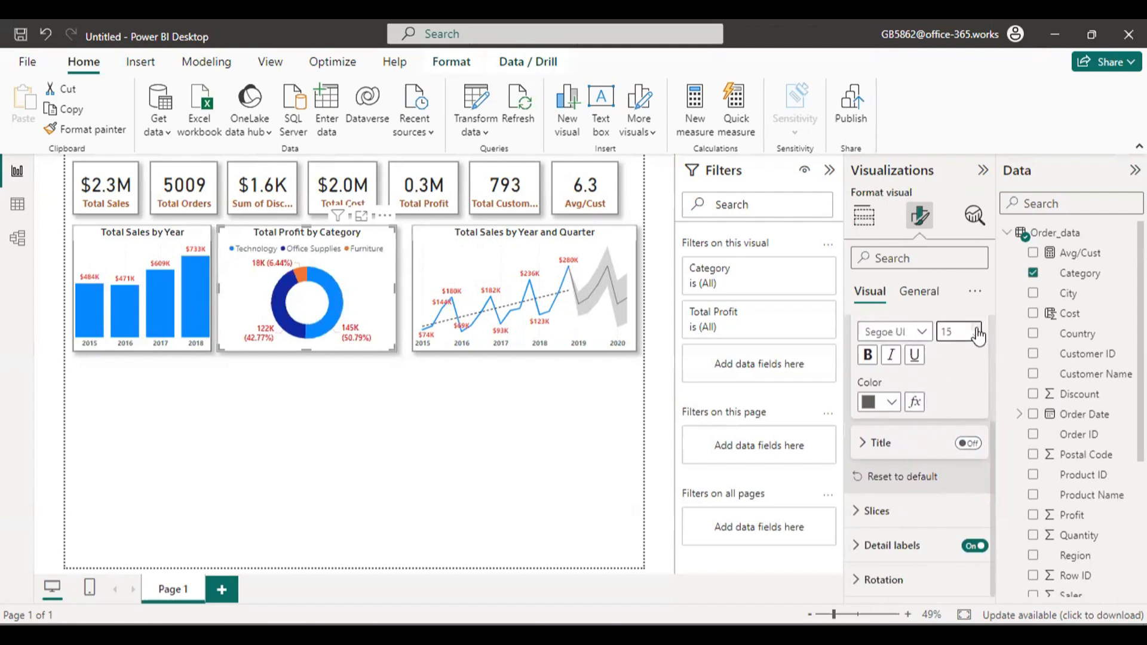
click(869, 356)
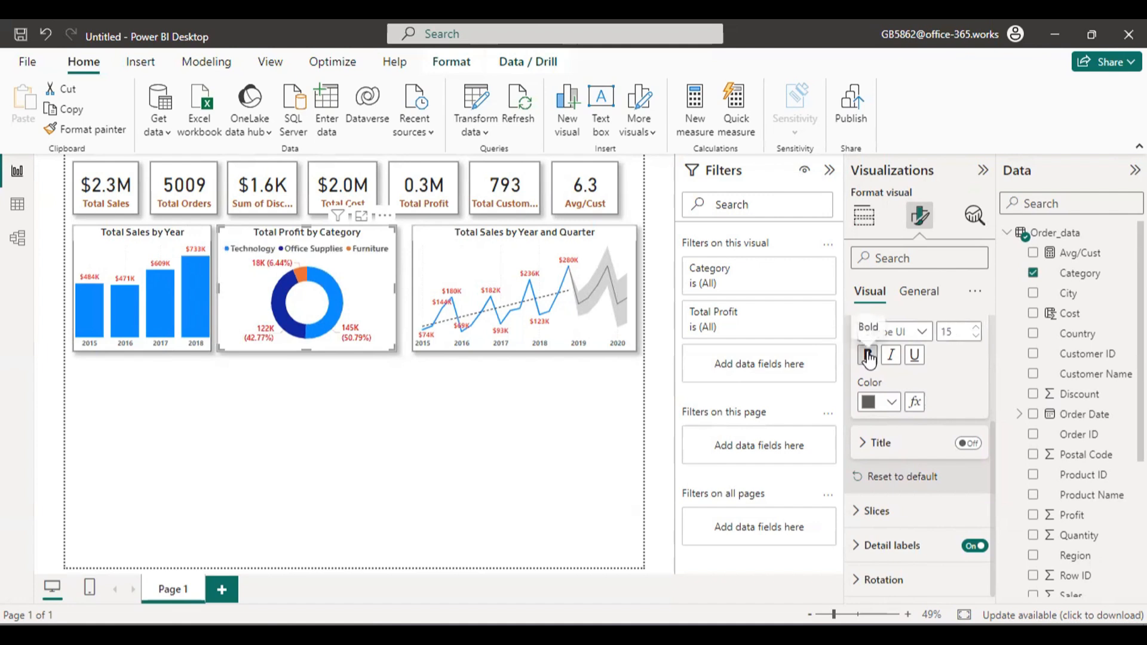
click(393, 384)
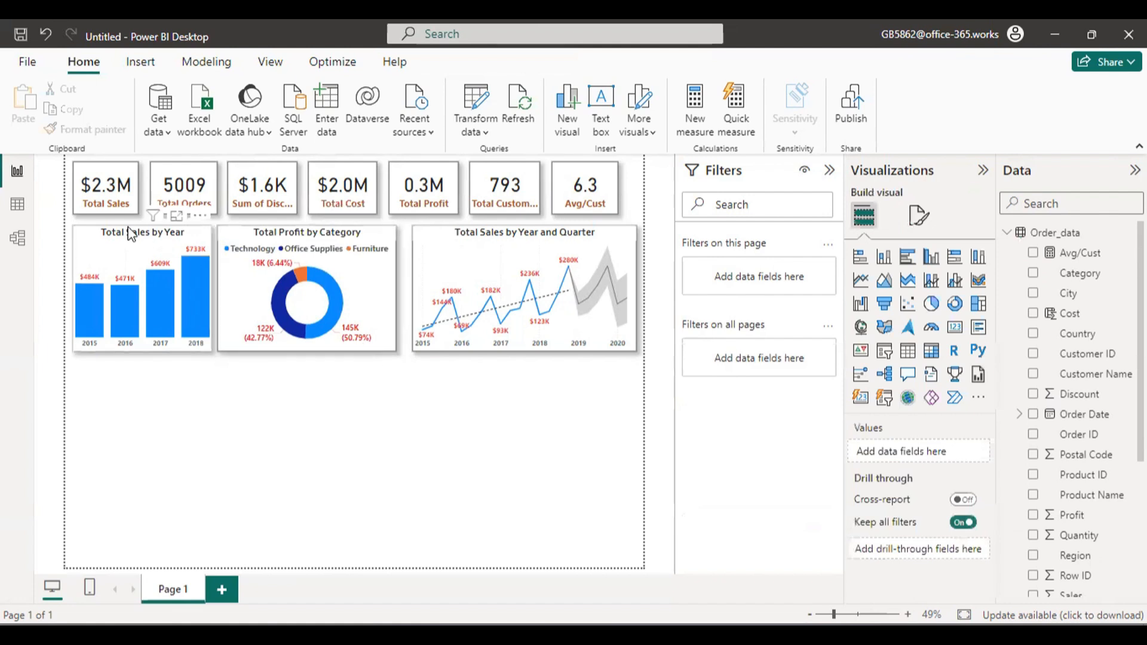
Step: Add the Segment field as the legend of the Total Sales by Year column chart
click(137, 243)
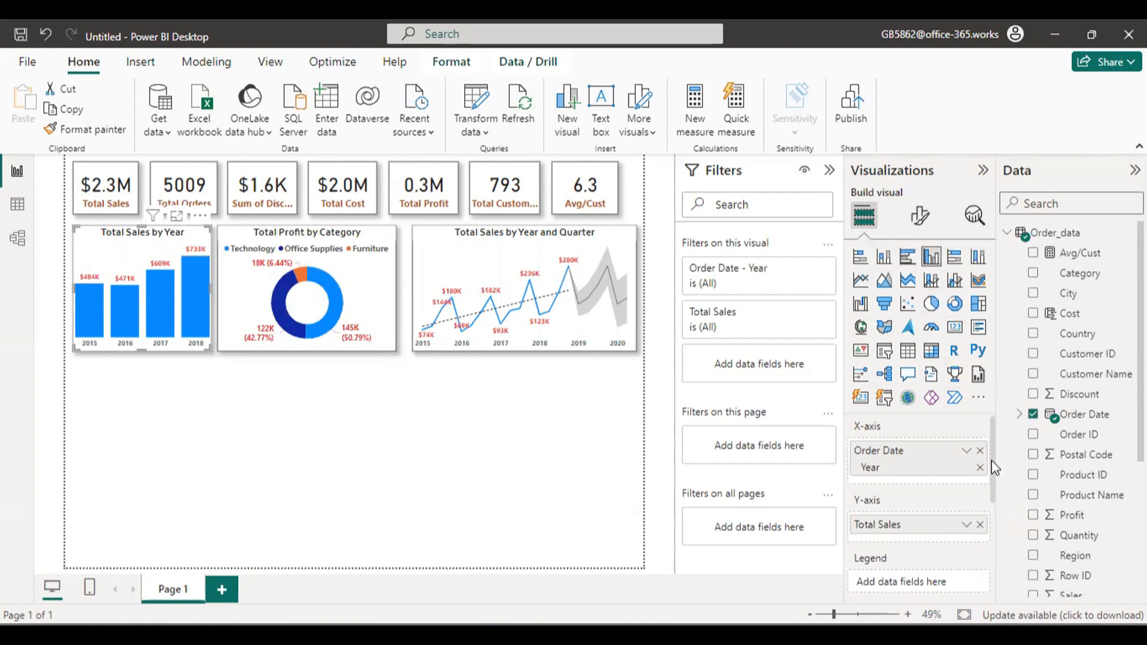
drag(992, 460, 976, 421)
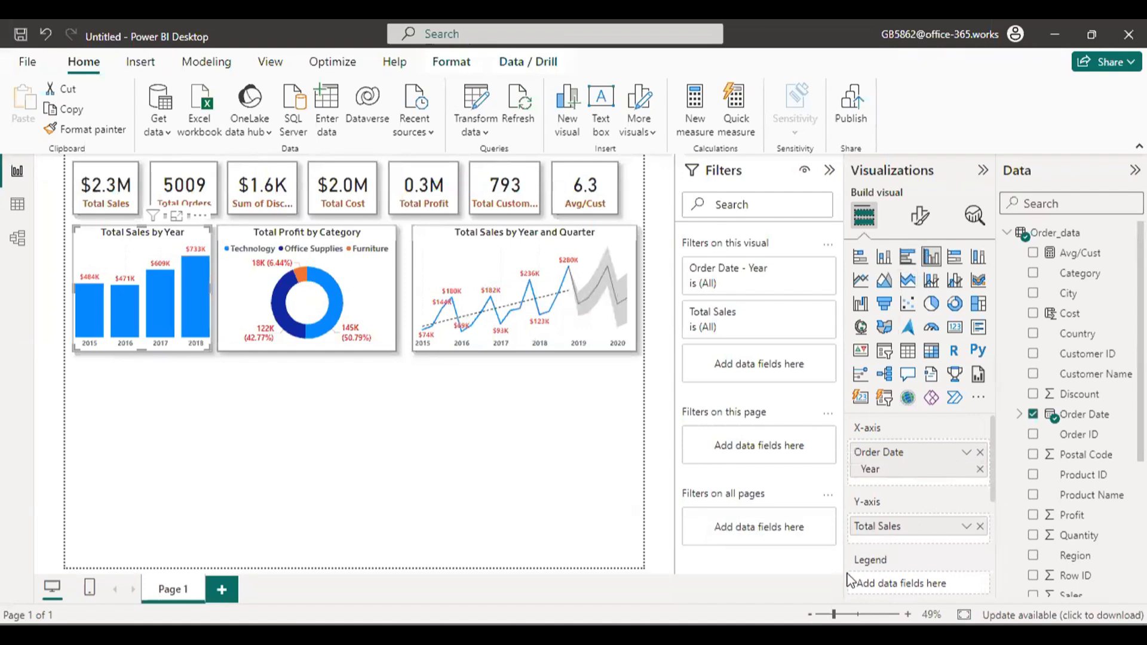
key(ctrl+2)
mouse_move(844, 545)
mouse_down()
mouse_move(882, 587)
mouse_move(1020, 609)
mouse_up()
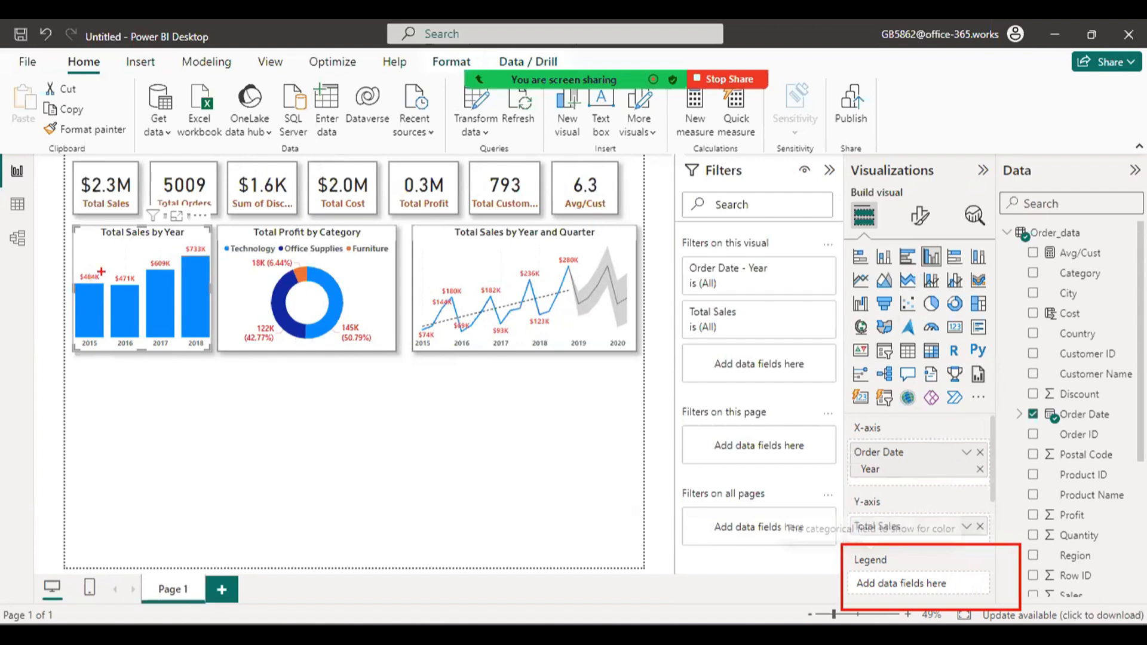
mouse_move(67, 267)
mouse_down()
mouse_move(100, 300)
mouse_move(105, 361)
mouse_up()
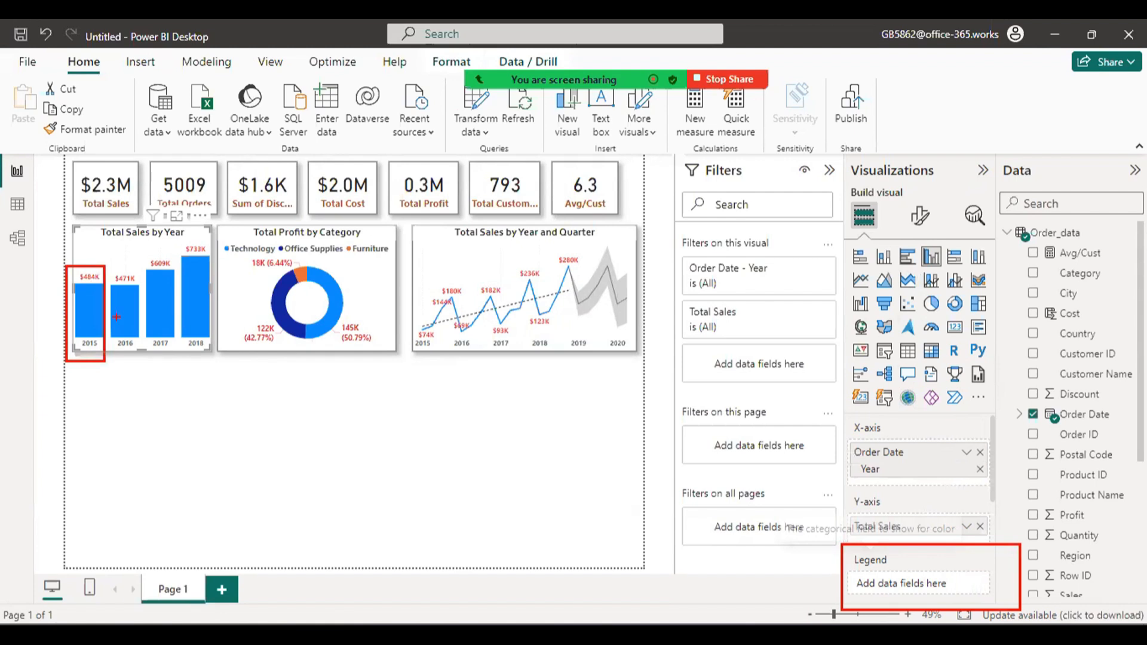
key(Escape)
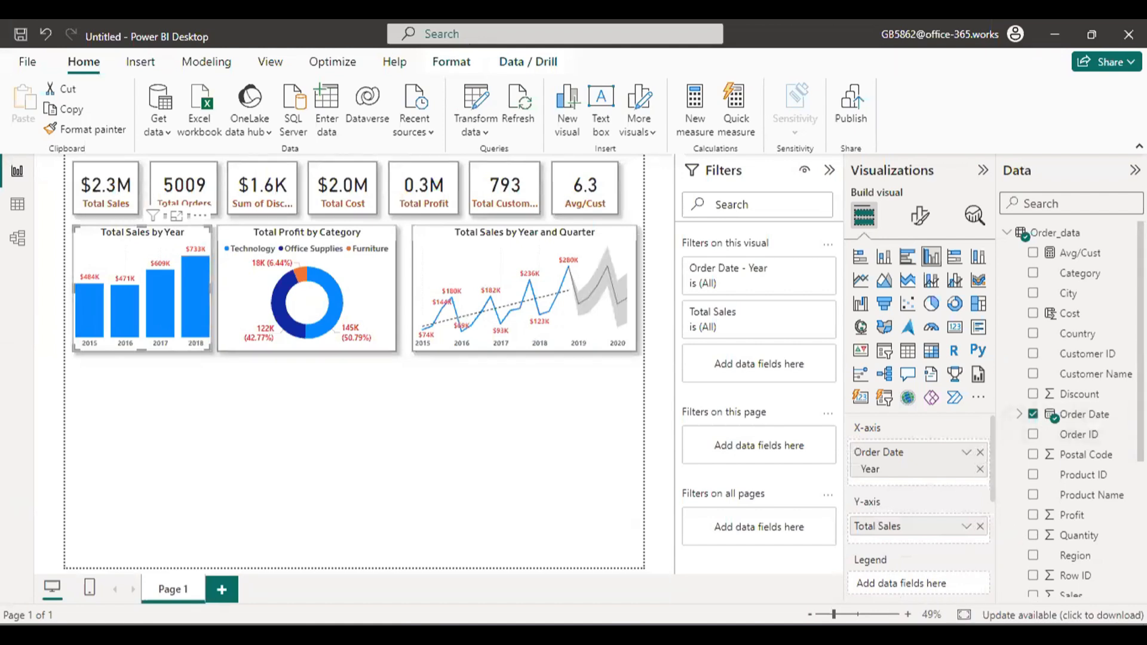
scroll(1087, 430, down, 3)
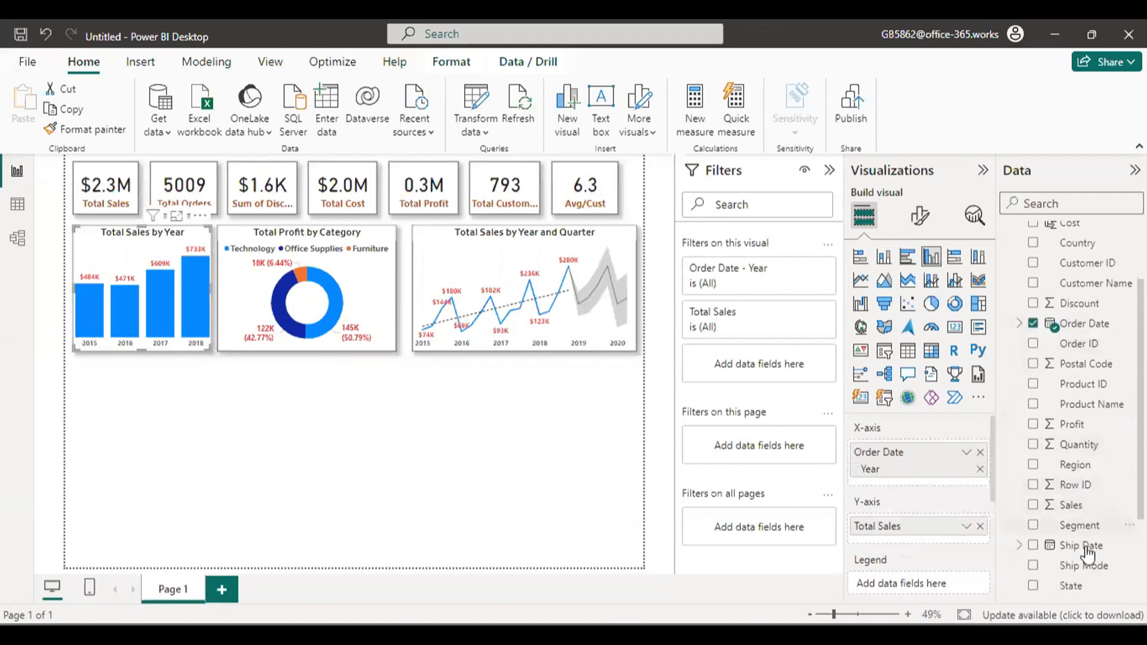
drag(1089, 528, 920, 453)
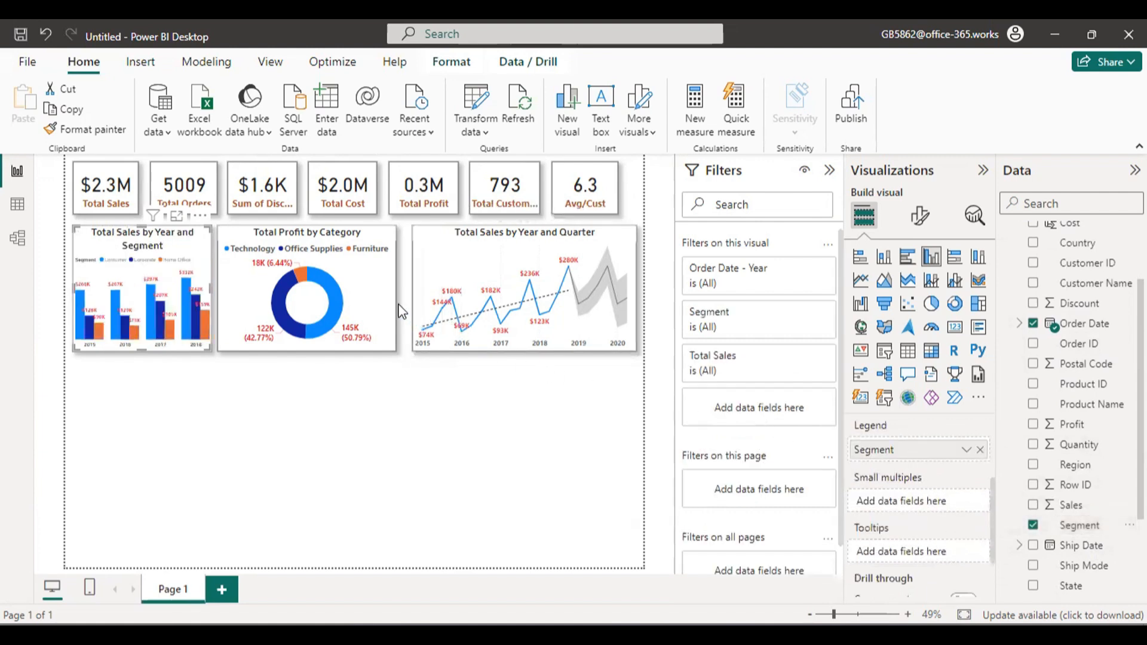
Step: Narrow the donut chart from its left edge and widen the Total Sales by Year and Segment chart into the freed space
click(329, 339)
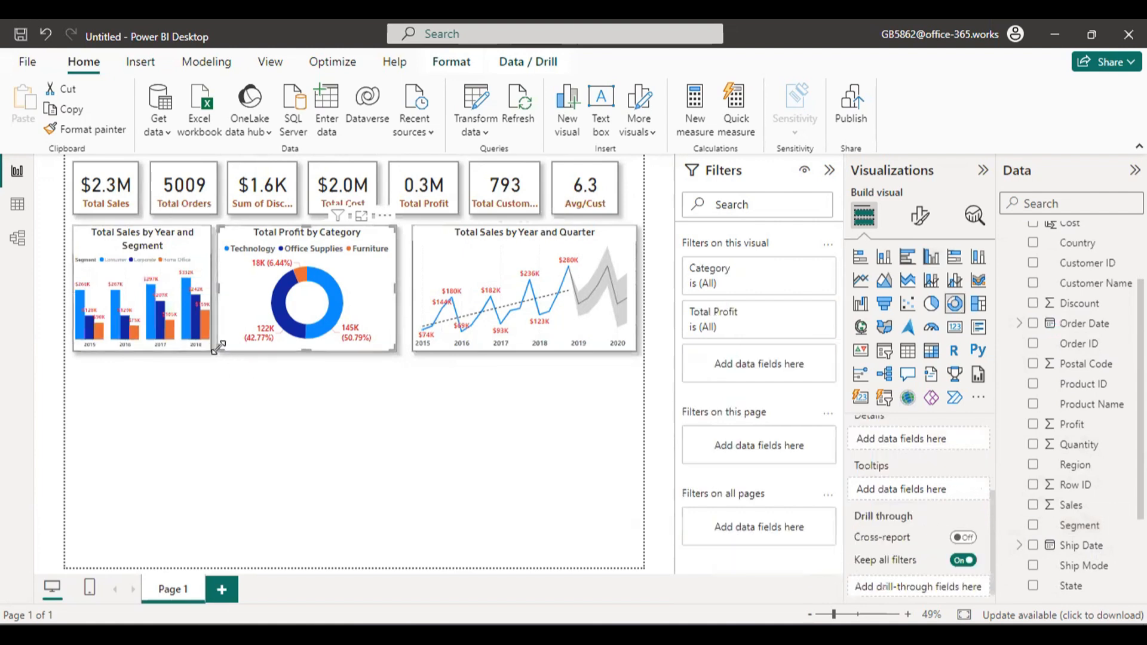
mouse_move(223, 350)
mouse_down()
mouse_move(240, 345)
mouse_move(229, 359)
mouse_up()
click(206, 268)
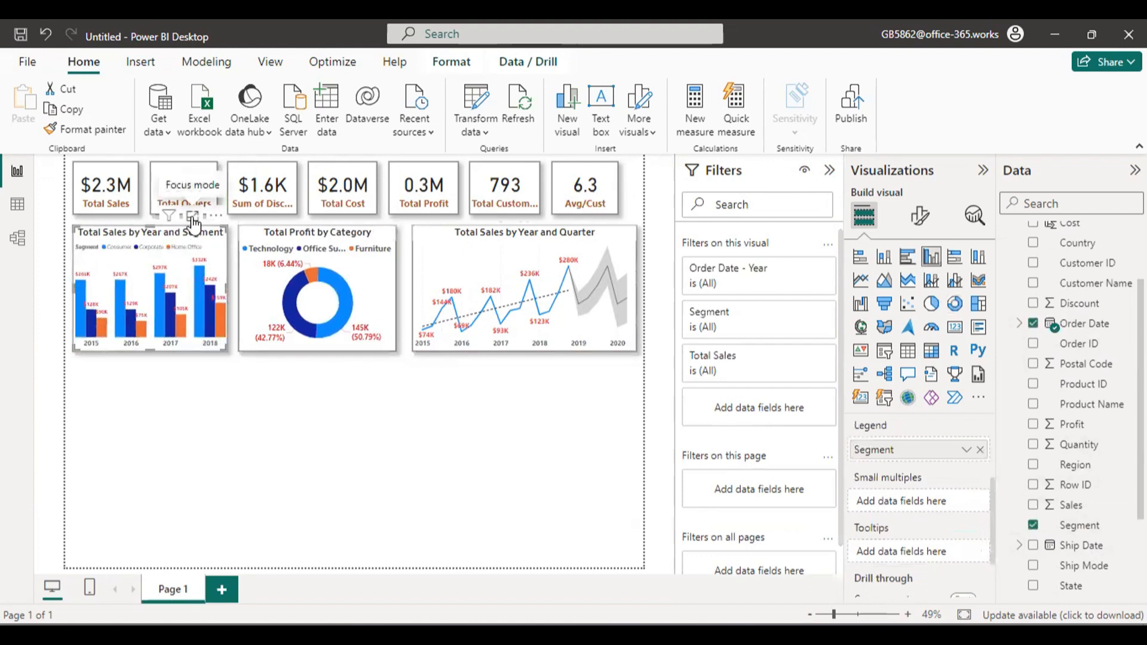
Step: Examine the clustered sales columns by year and segment in focus mode, and return to the report
click(193, 222)
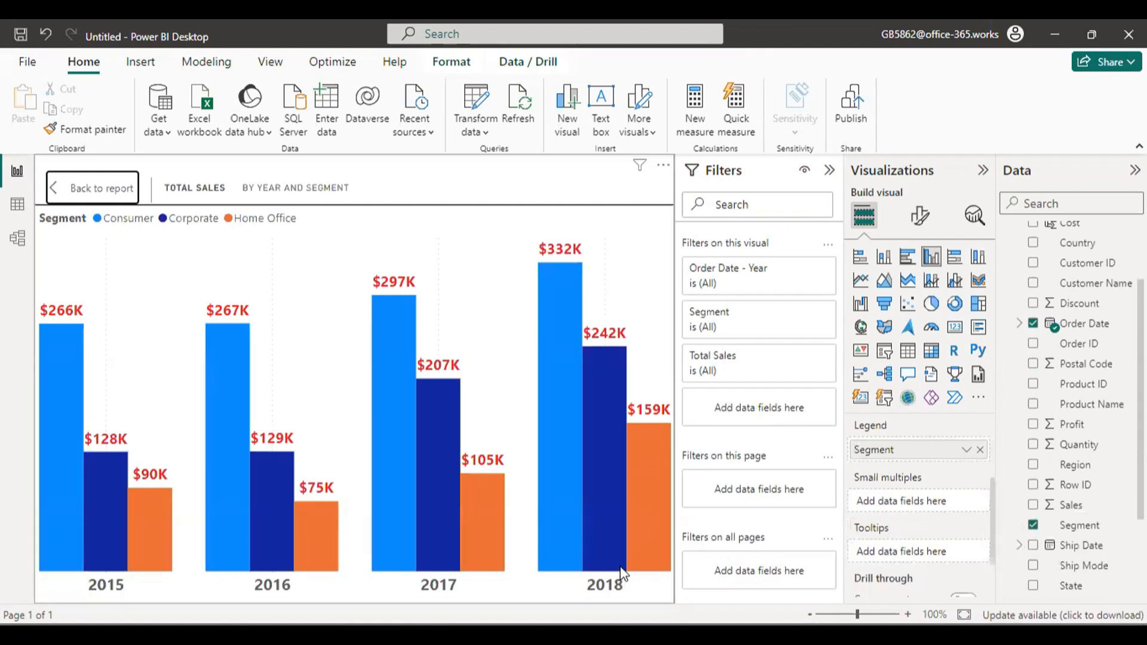
click(57, 186)
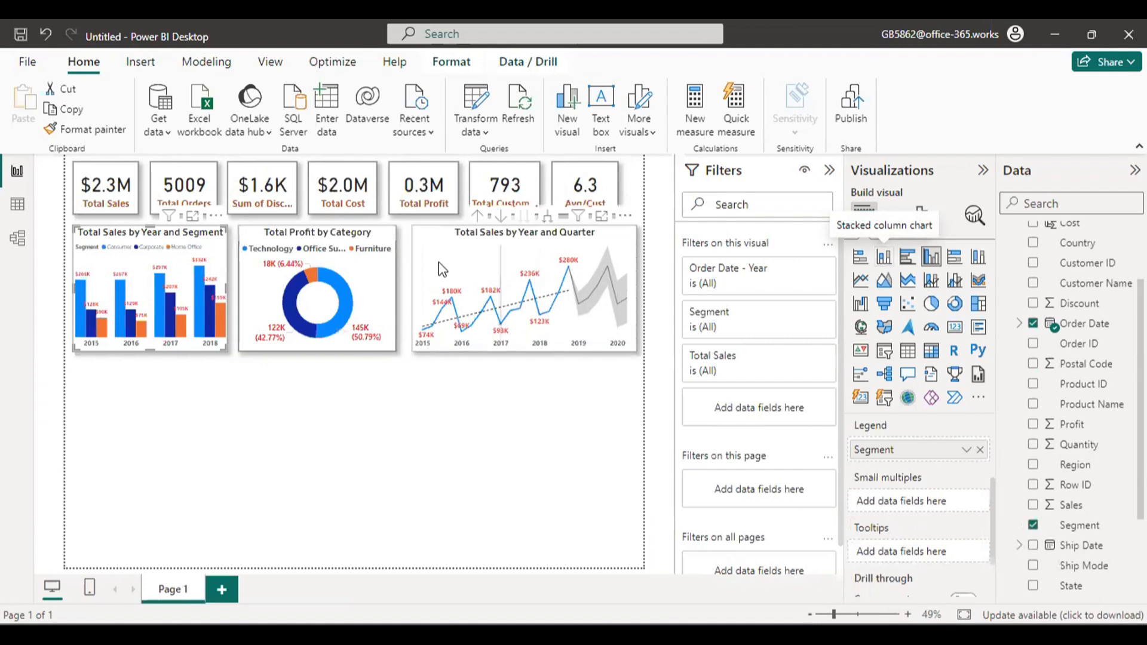
Step: Duplicate the Total Sales by Year and Segment chart, place the copy below the original, and change it to a stacked column chart
click(72, 111)
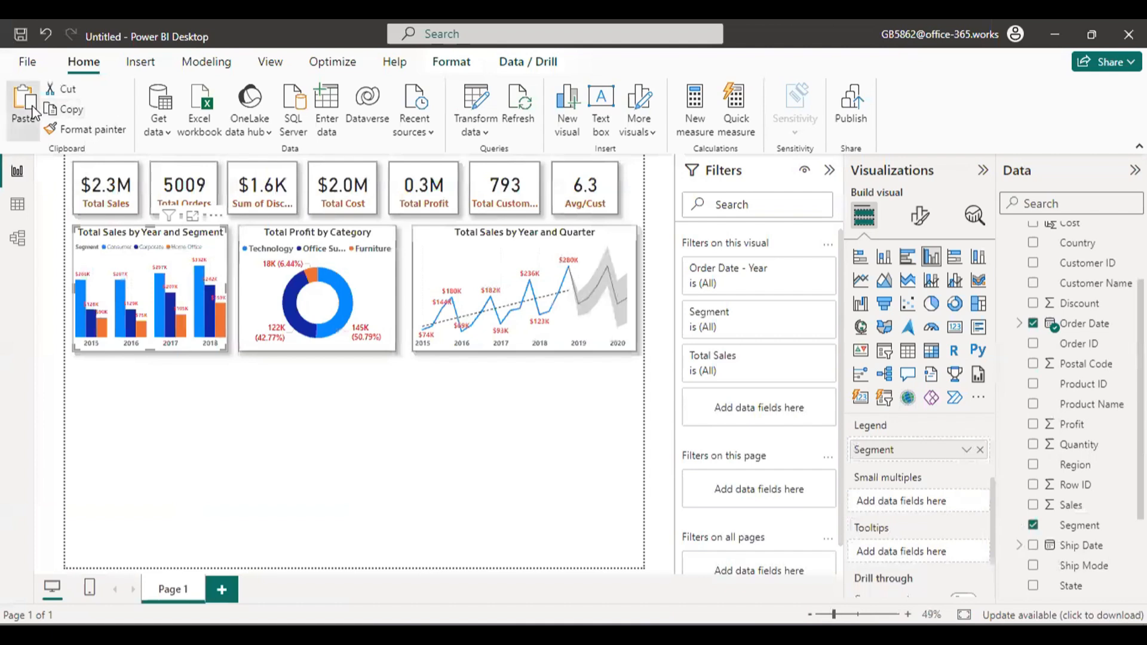
click(24, 108)
drag(169, 269, 172, 404)
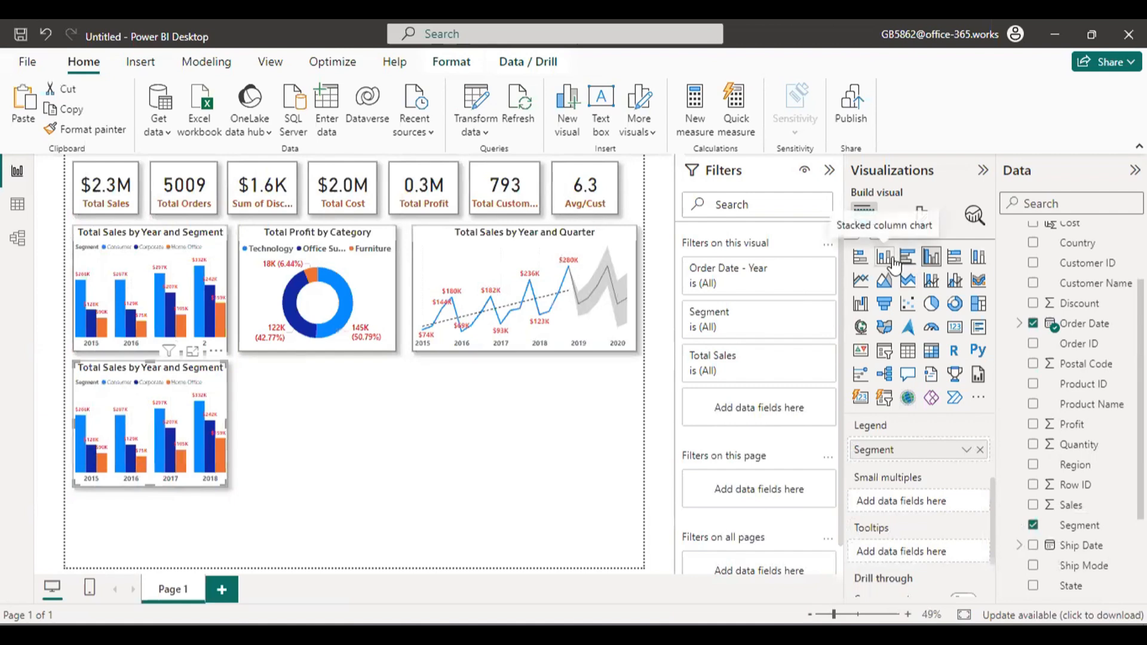
click(895, 263)
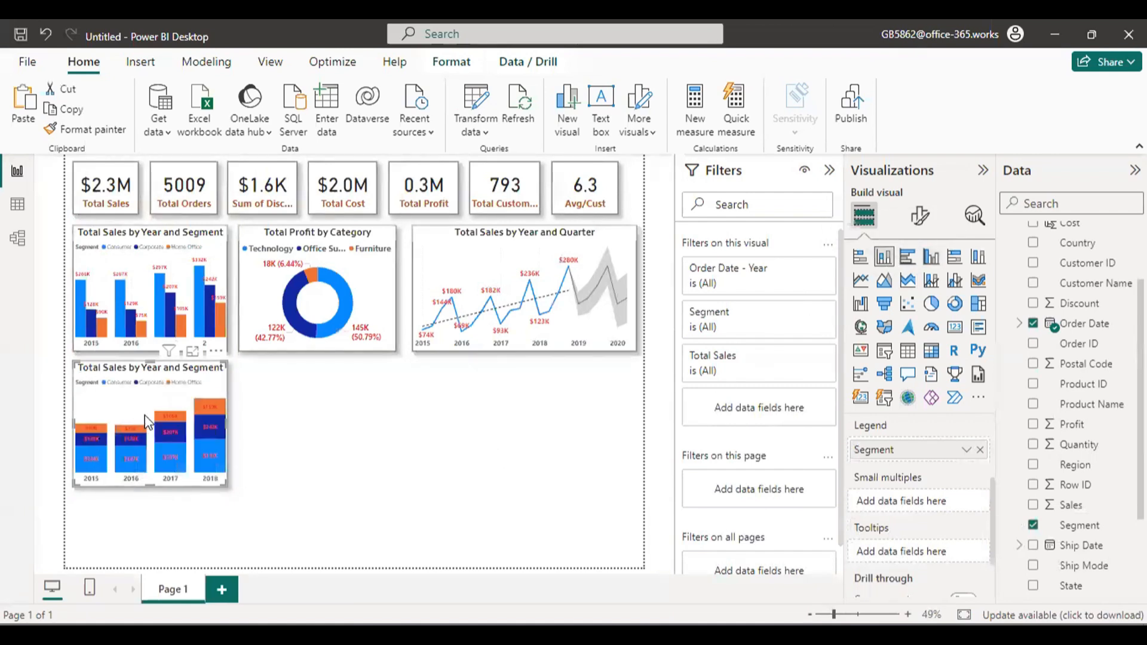
drag(145, 415, 224, 431)
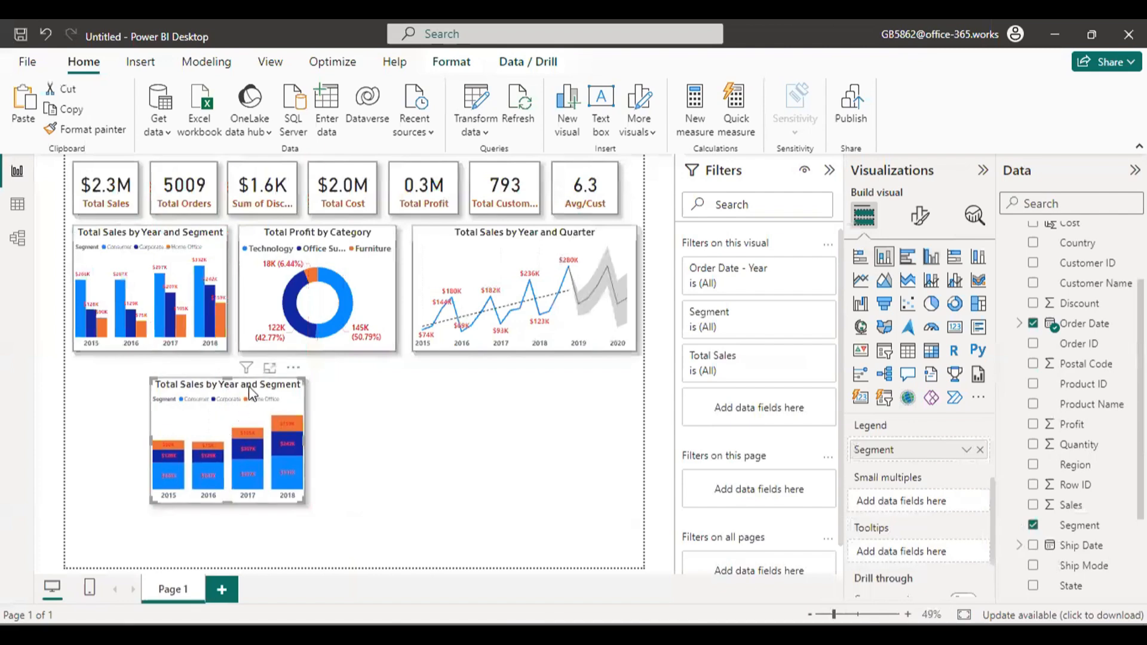
Step: Compare the stacked and clustered versions of the Total Sales by Year and Segment chart in focus mode
click(264, 366)
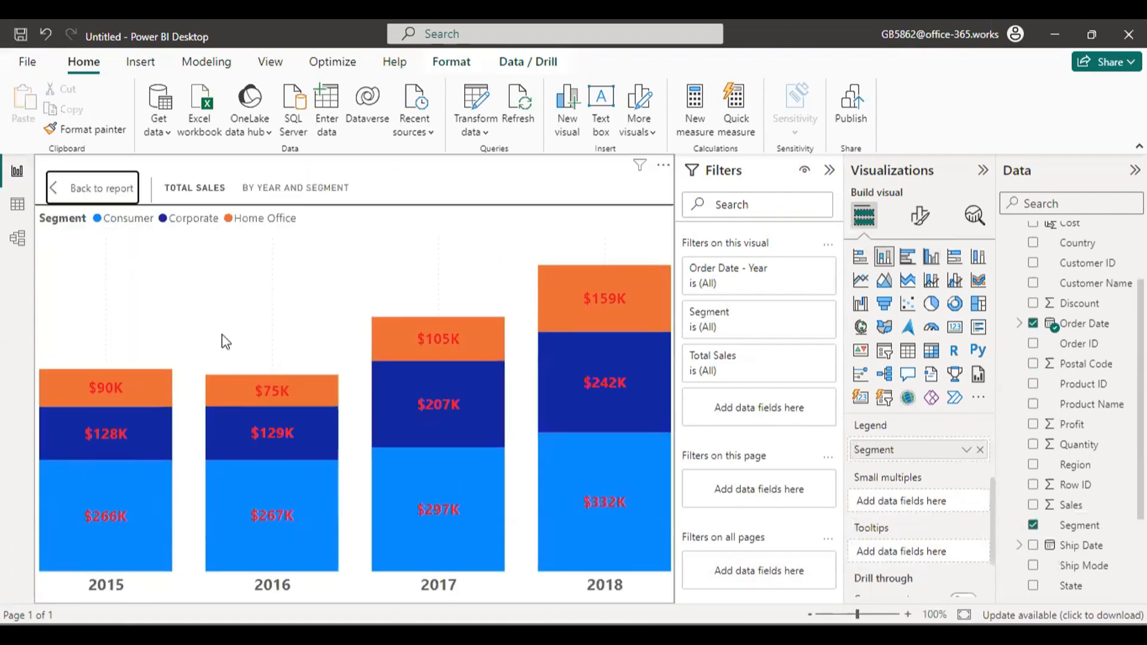
click(92, 188)
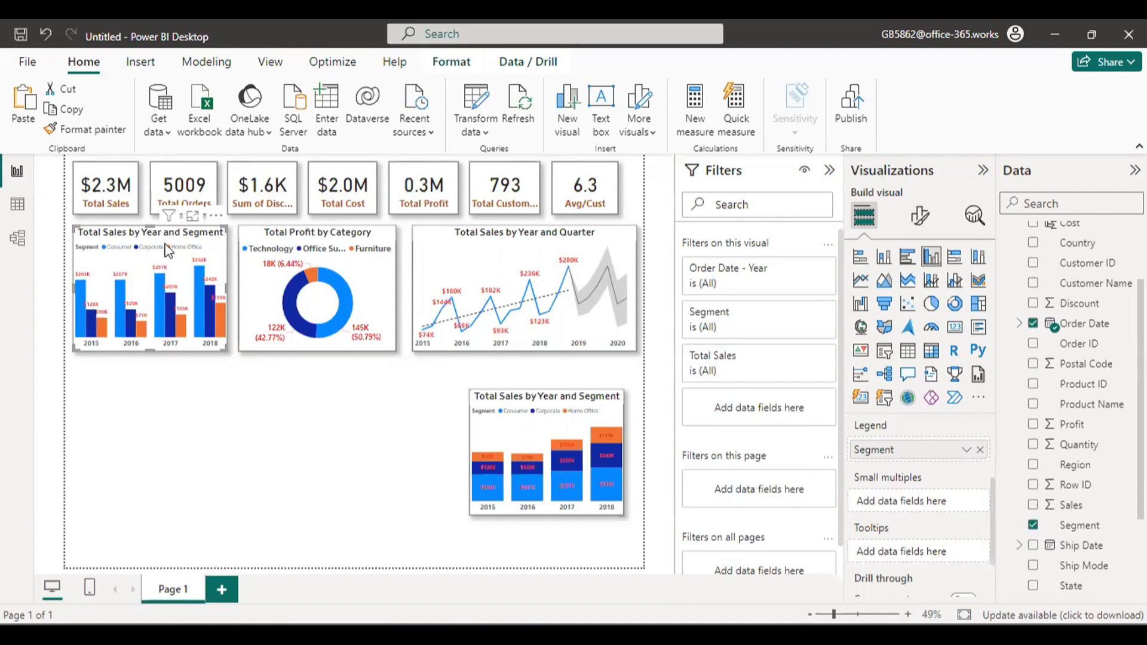
click(197, 217)
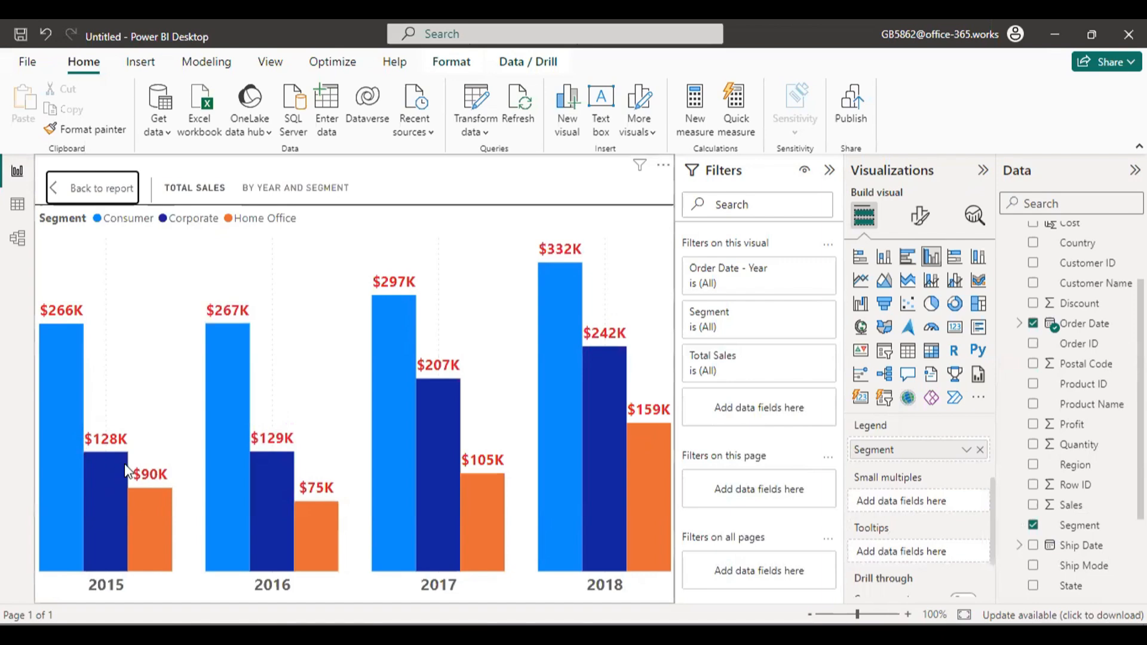
click(57, 189)
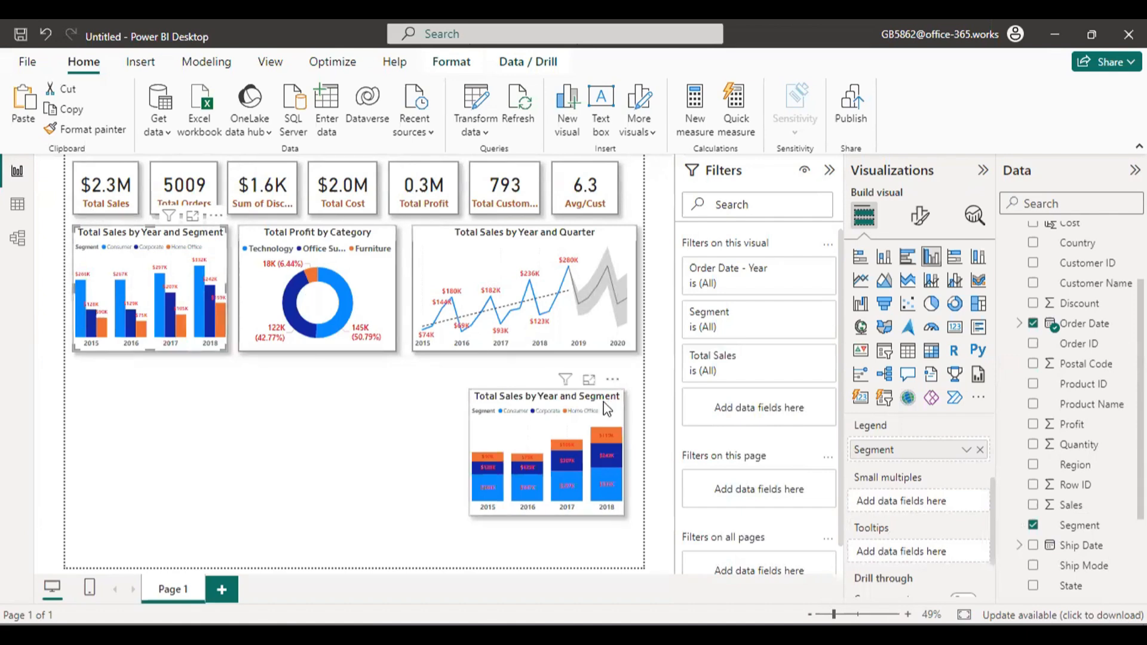
click(587, 377)
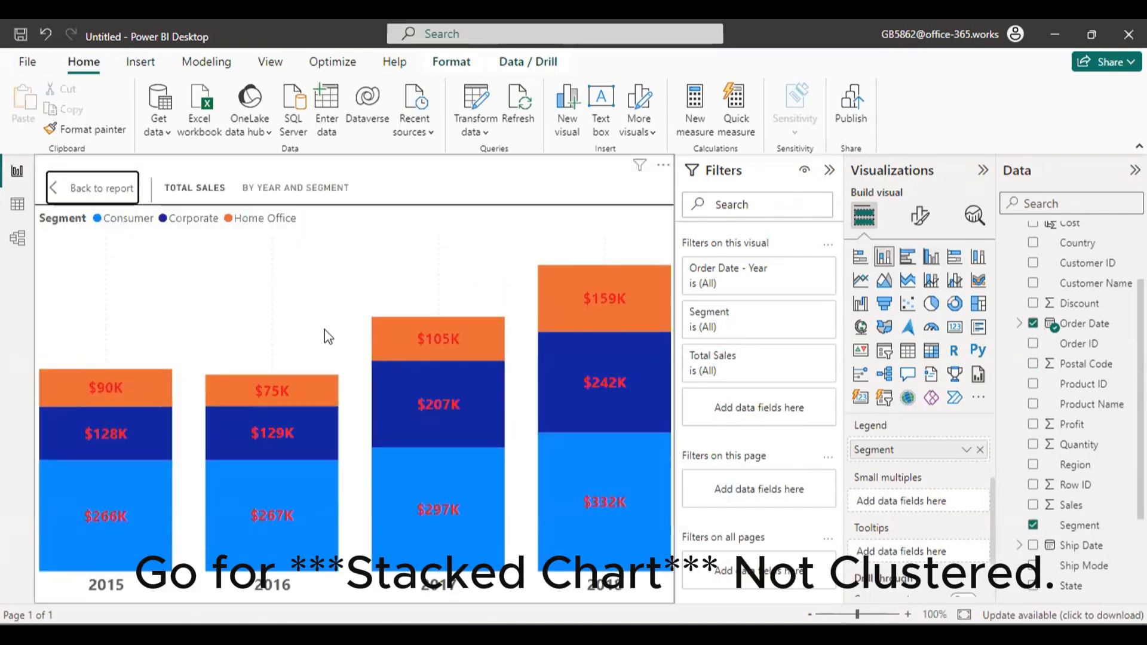
click(59, 187)
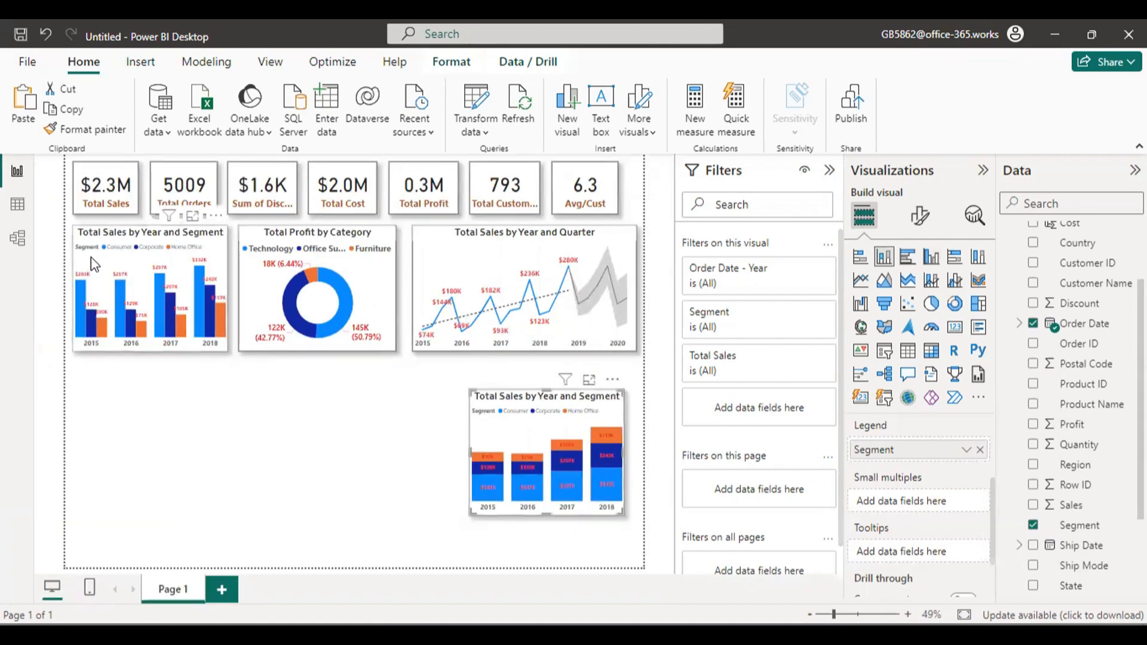
Step: Examine the clustered chart's segment columns for each year from 2015 to 2018 in focus mode, and return to the report
click(192, 216)
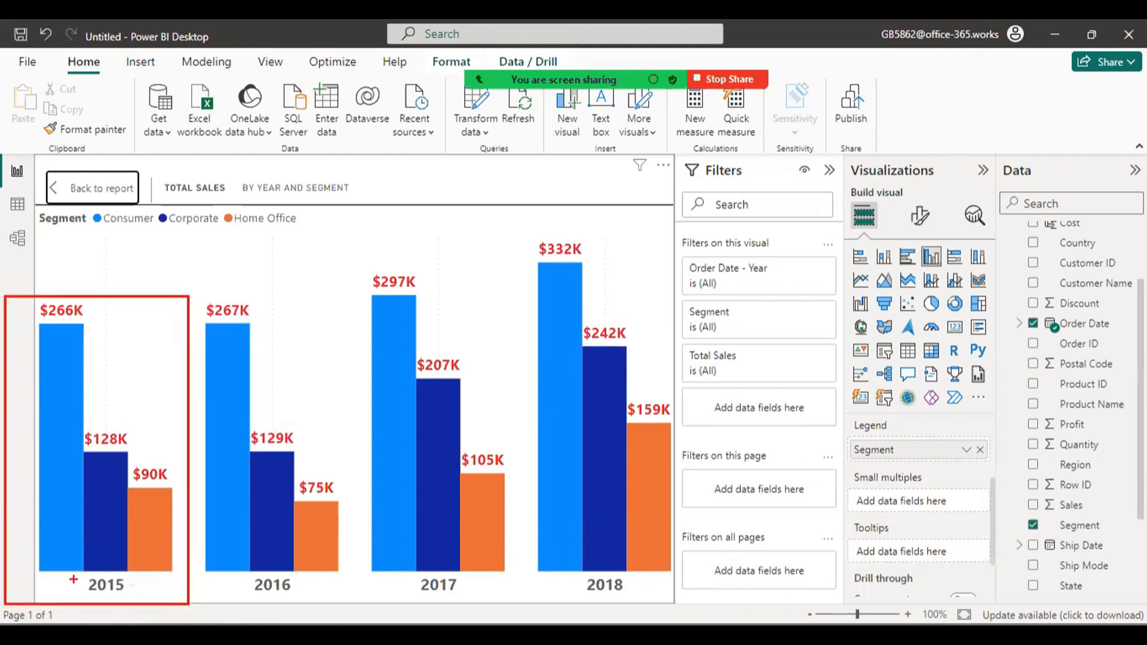
drag(76, 575, 130, 593)
mouse_move(196, 294)
mouse_down()
mouse_move(351, 568)
mouse_move(344, 609)
mouse_up()
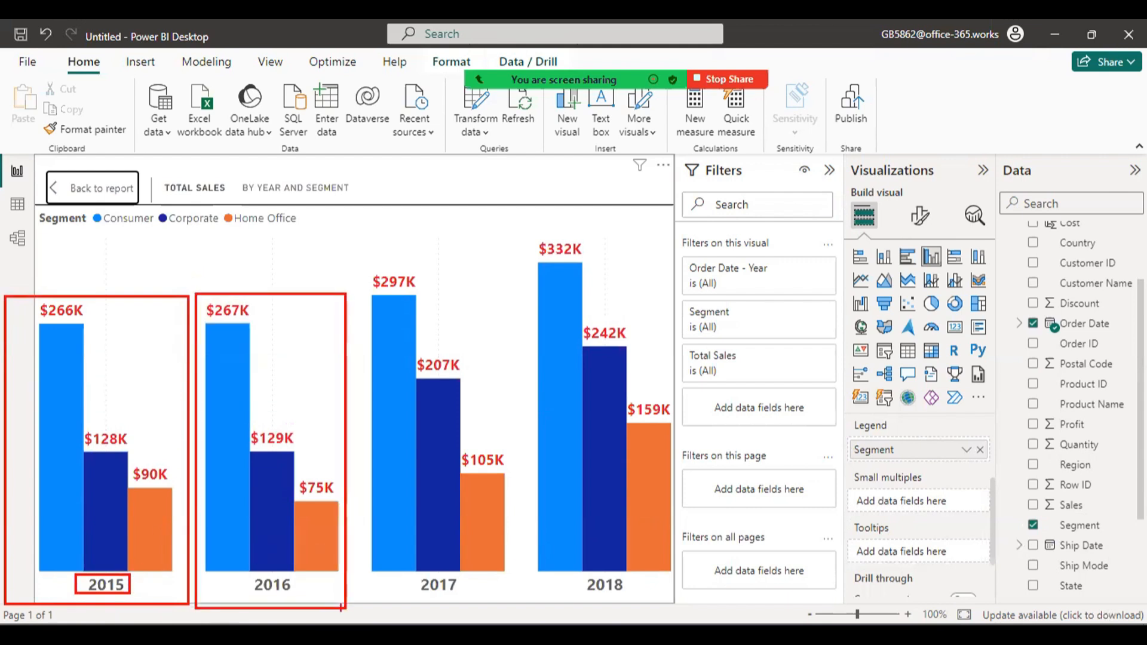
drag(249, 575, 294, 597)
mouse_move(358, 273)
mouse_down()
mouse_move(504, 538)
mouse_move(508, 612)
mouse_up()
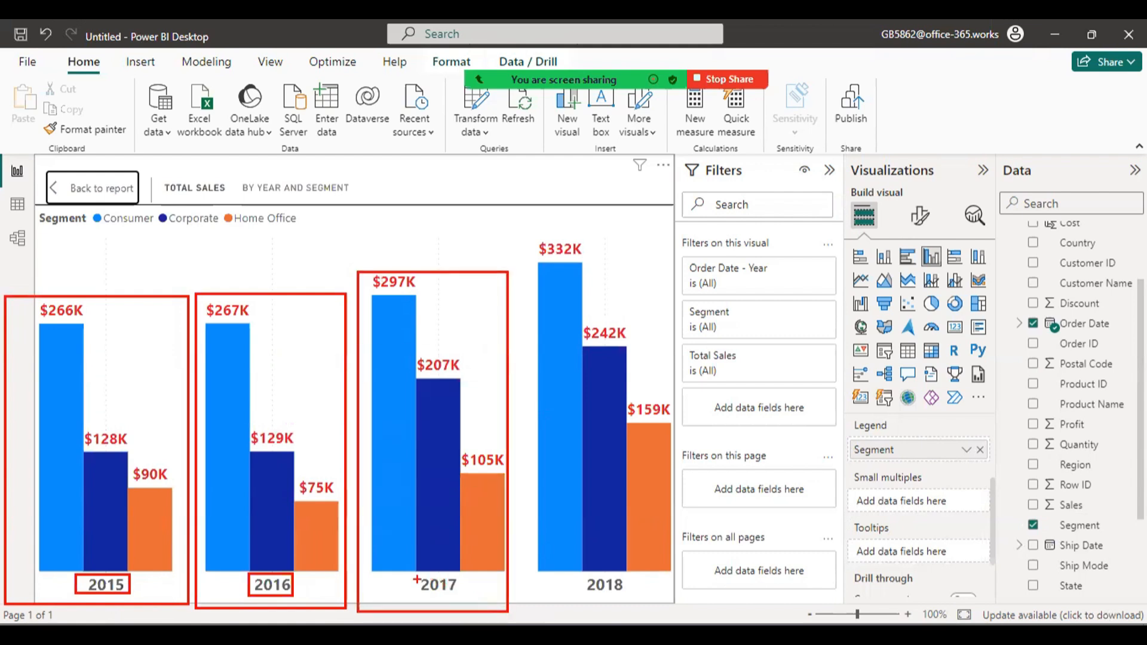
mouse_move(412, 579)
mouse_down()
mouse_move(426, 597)
mouse_move(469, 604)
mouse_up()
mouse_move(510, 230)
mouse_down()
mouse_move(660, 575)
mouse_move(659, 604)
mouse_up()
key(Escape)
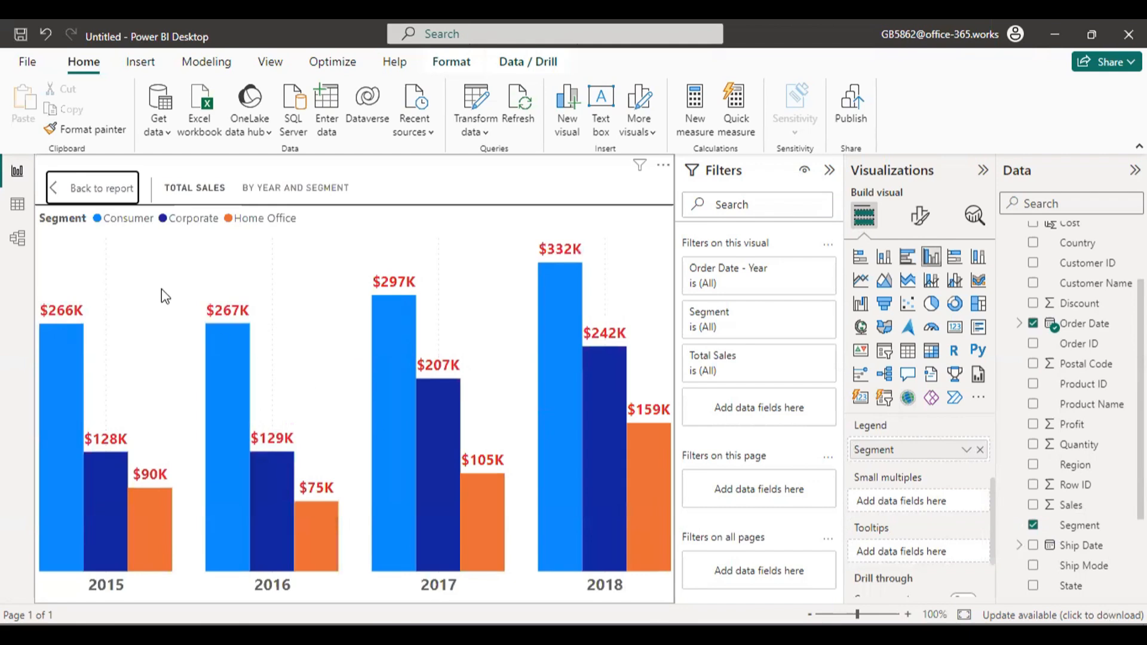
click(67, 188)
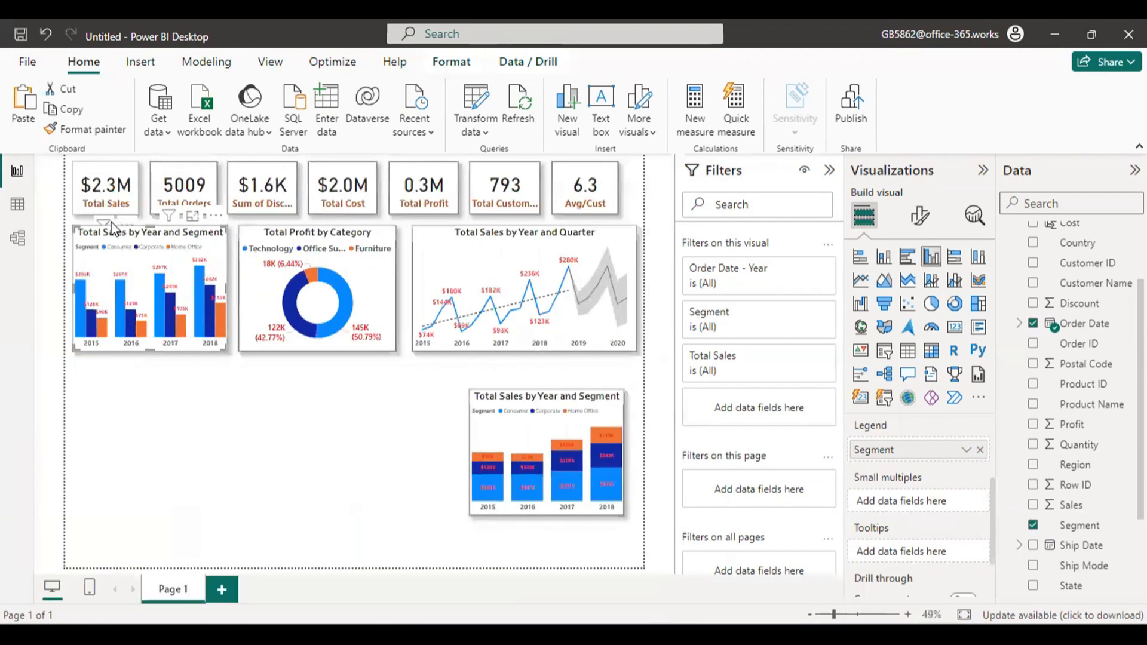
Step: Compare the 2015 and 2016 segment sales in the stacked and clustered column charts, viewing each in focus mode
click(545, 411)
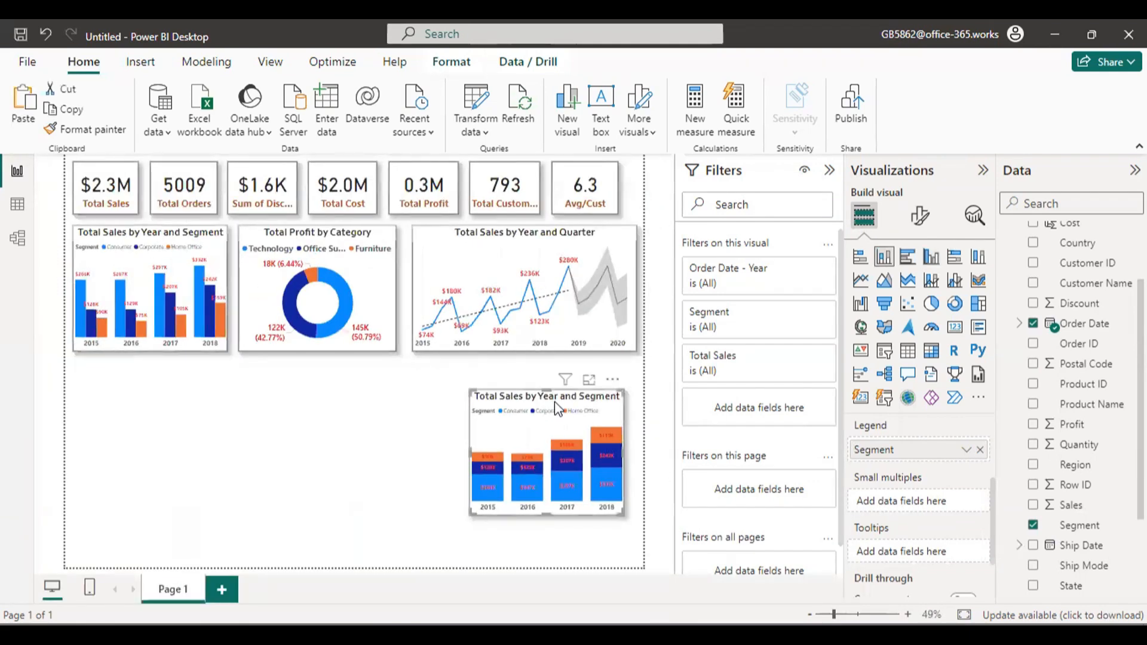
click(589, 380)
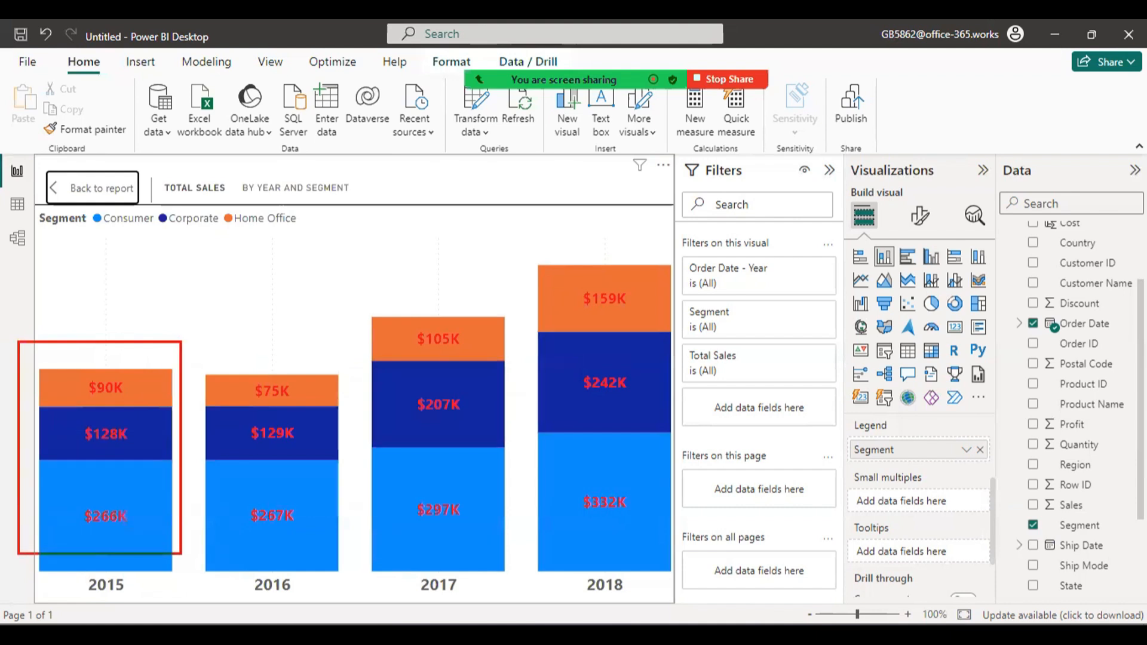
mouse_move(205, 357)
mouse_down()
mouse_move(328, 471)
mouse_move(346, 586)
mouse_up()
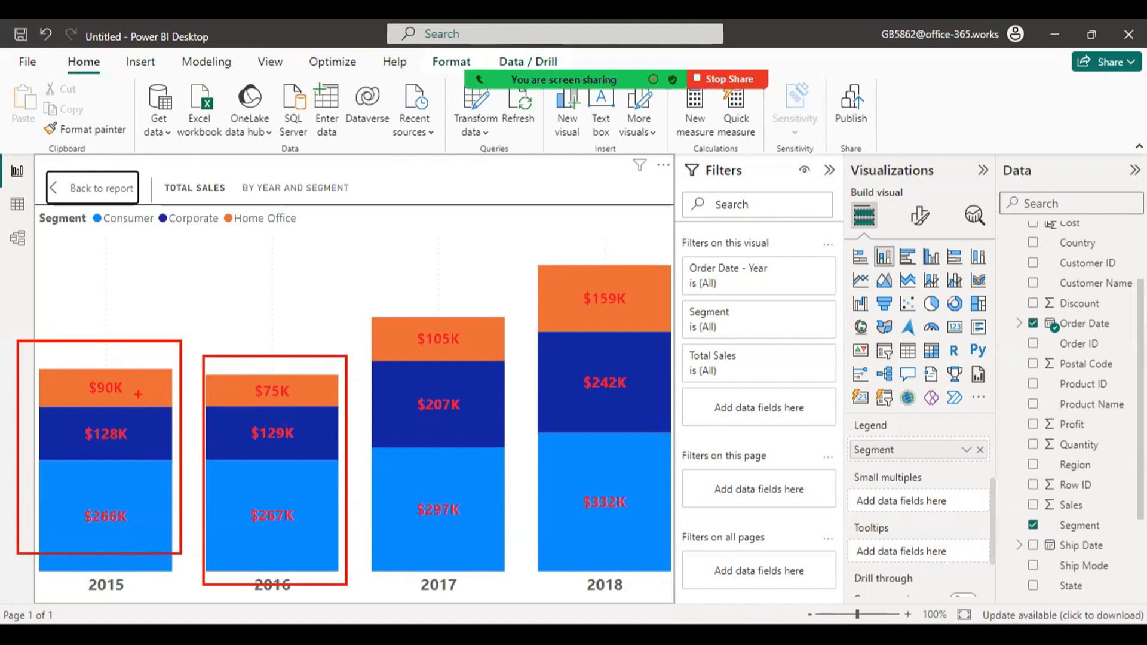
drag(134, 373, 198, 367)
click(54, 187)
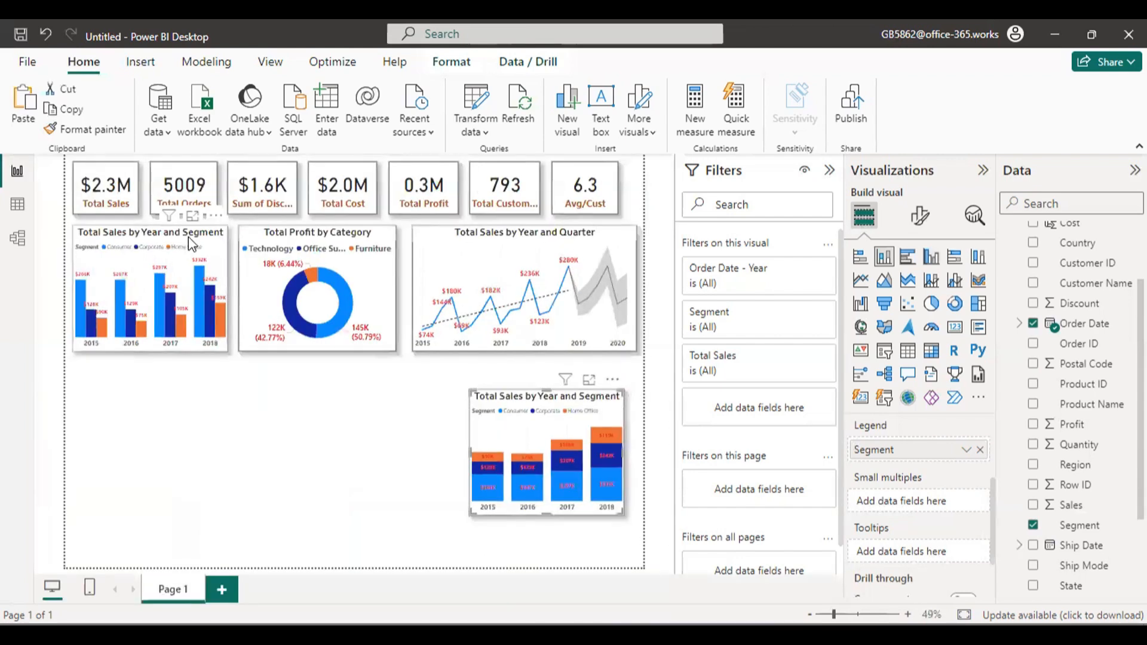
click(191, 216)
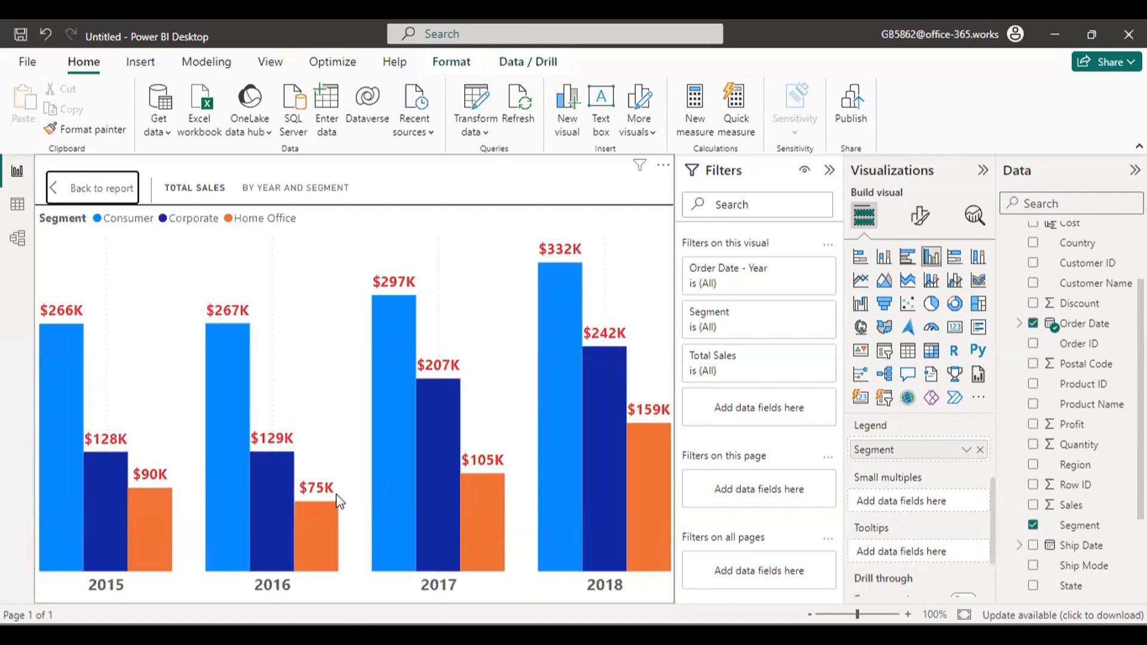
click(64, 193)
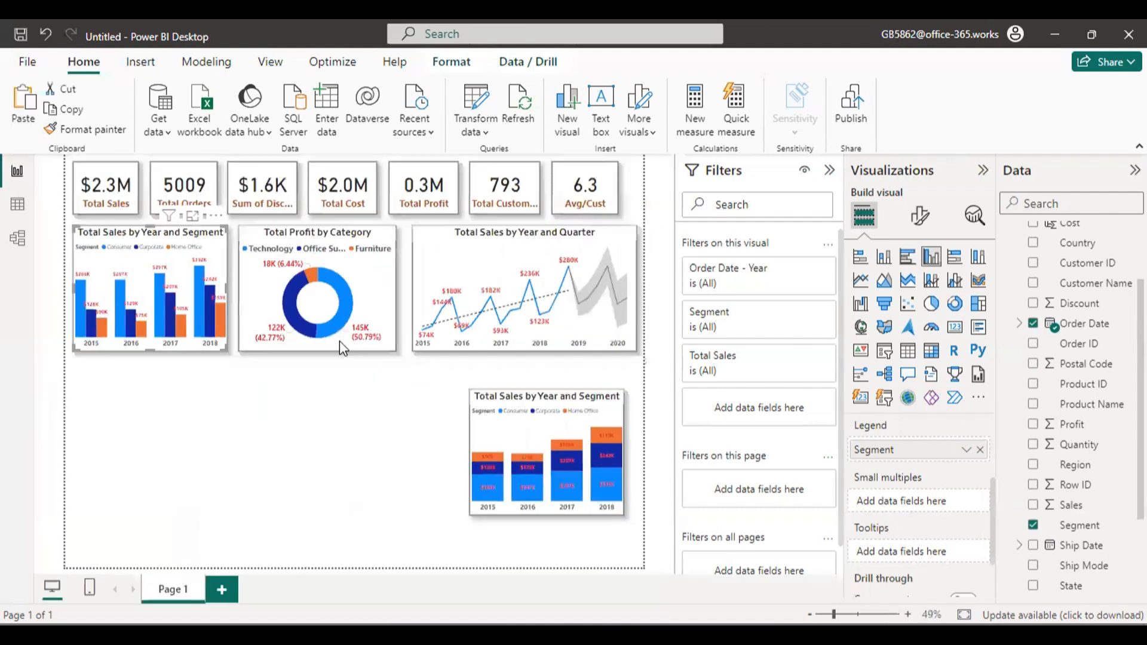
Step: Examine the data label and total label formatting options available for the stacked column chart
click(548, 421)
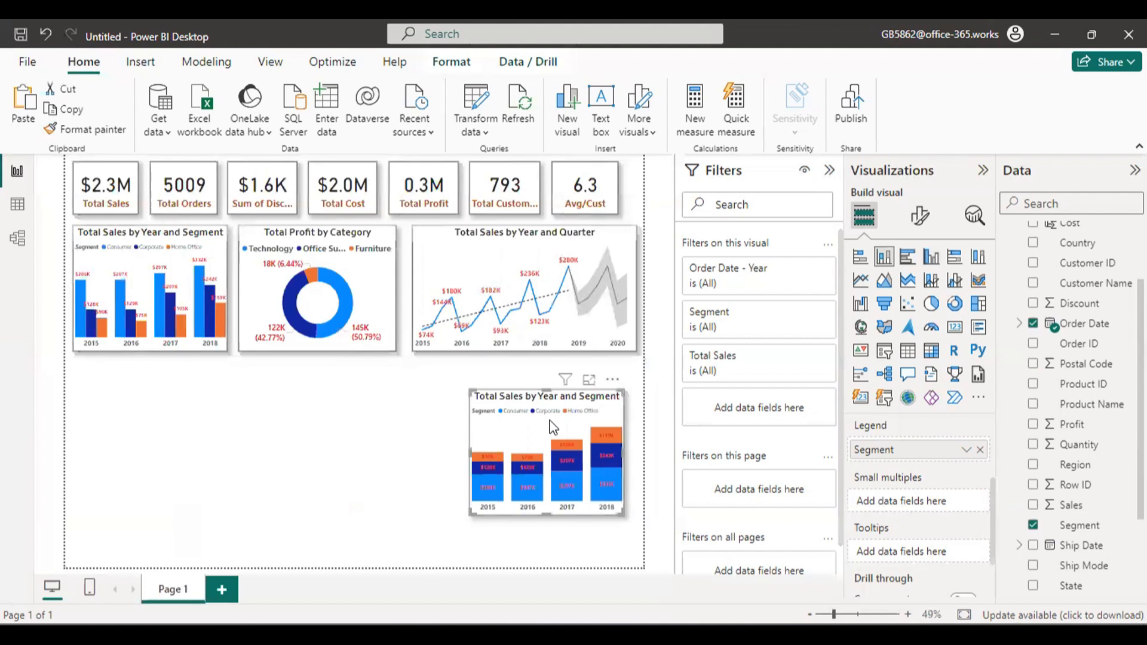
click(922, 217)
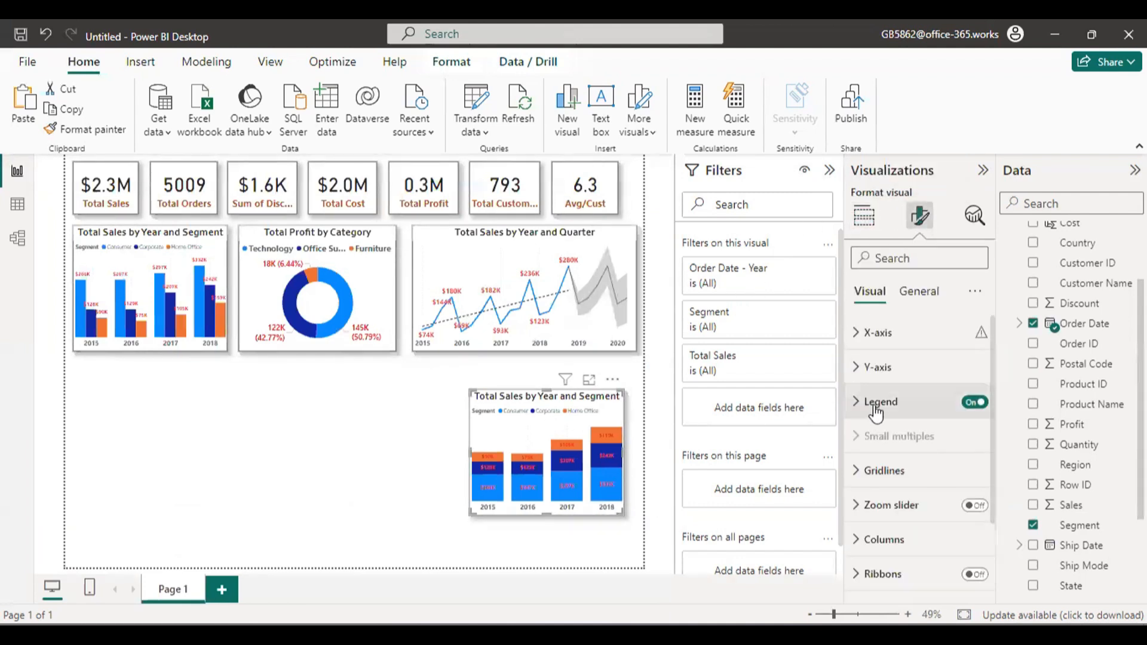
scroll(906, 388, down, 3)
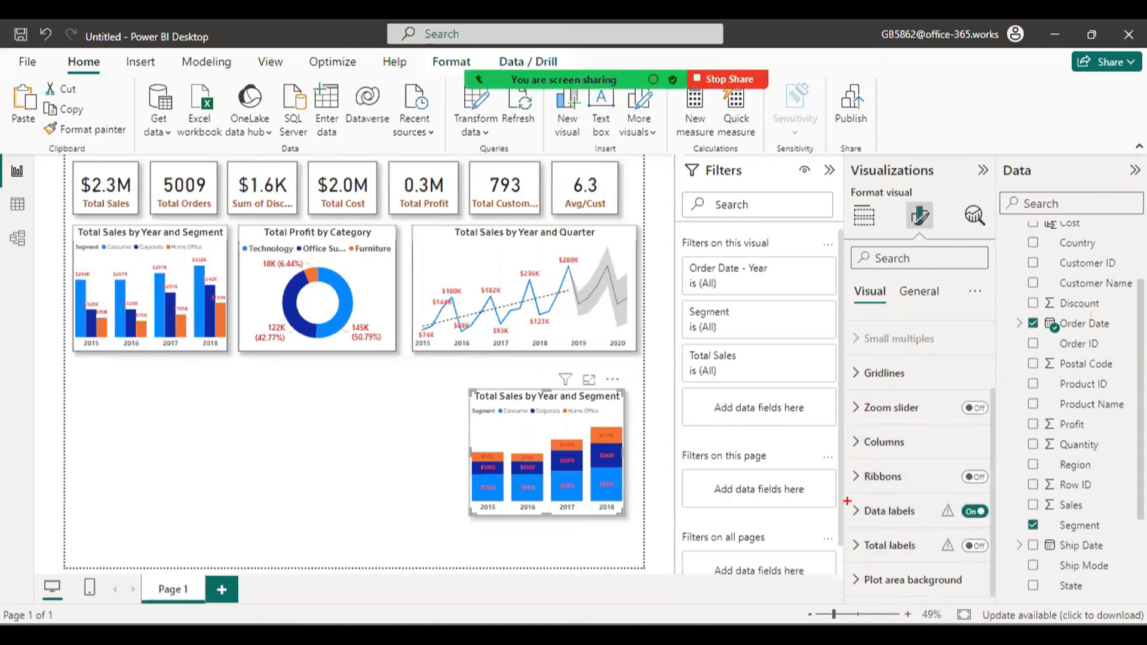
drag(847, 500, 1032, 527)
mouse_move(842, 526)
mouse_down()
mouse_move(888, 570)
mouse_move(1019, 569)
mouse_up()
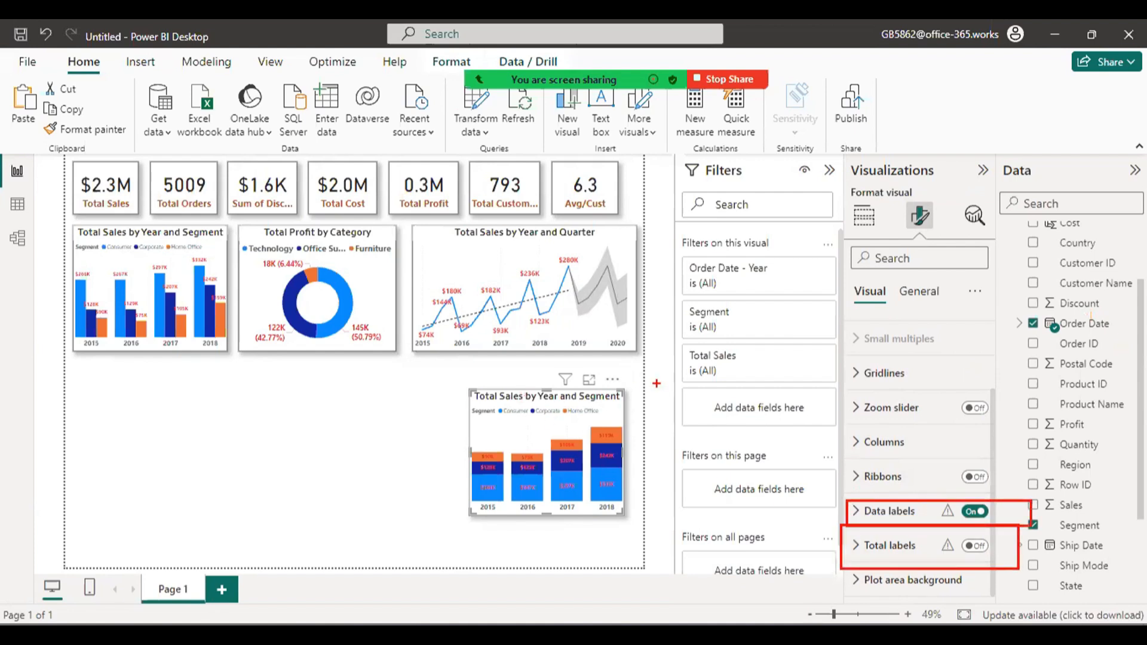
mouse_move(657, 383)
mouse_down()
mouse_move(478, 347)
mouse_move(580, 531)
mouse_move(646, 385)
mouse_up()
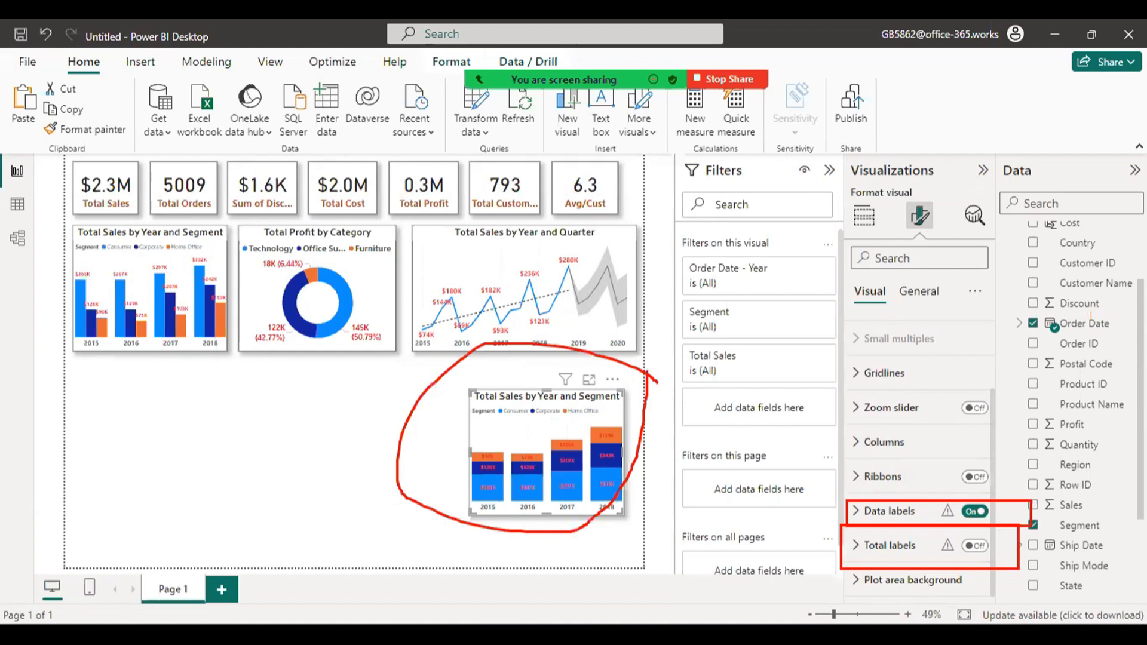
Step: Check which label formatting options the clustered column chart offers, for comparison with the stacked chart
click(156, 289)
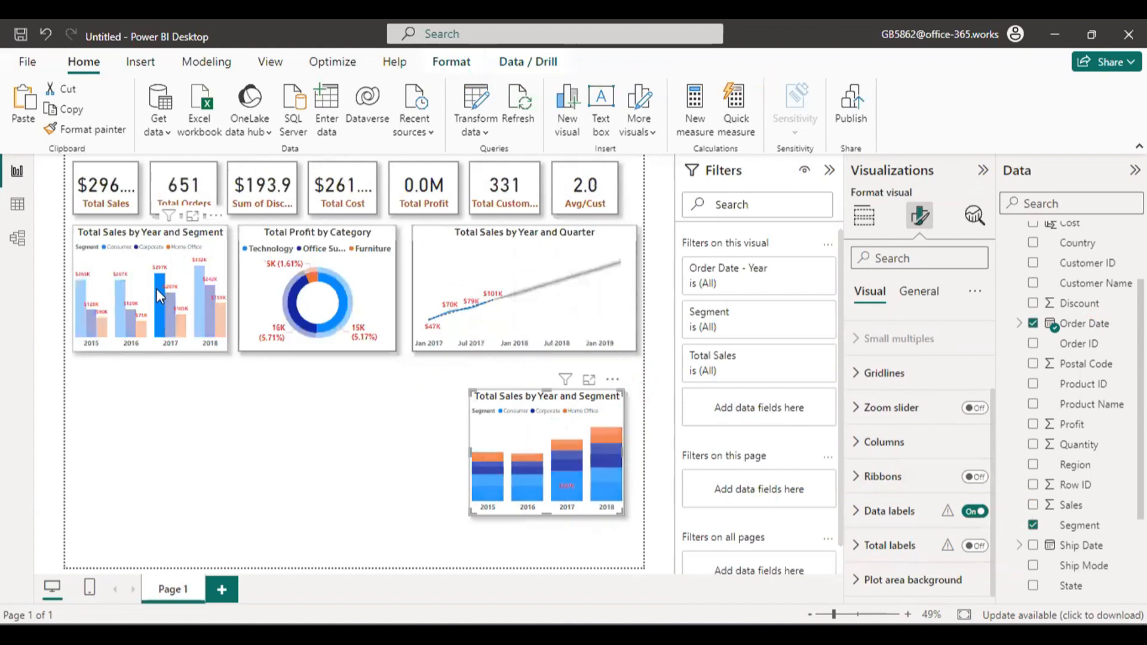
click(179, 309)
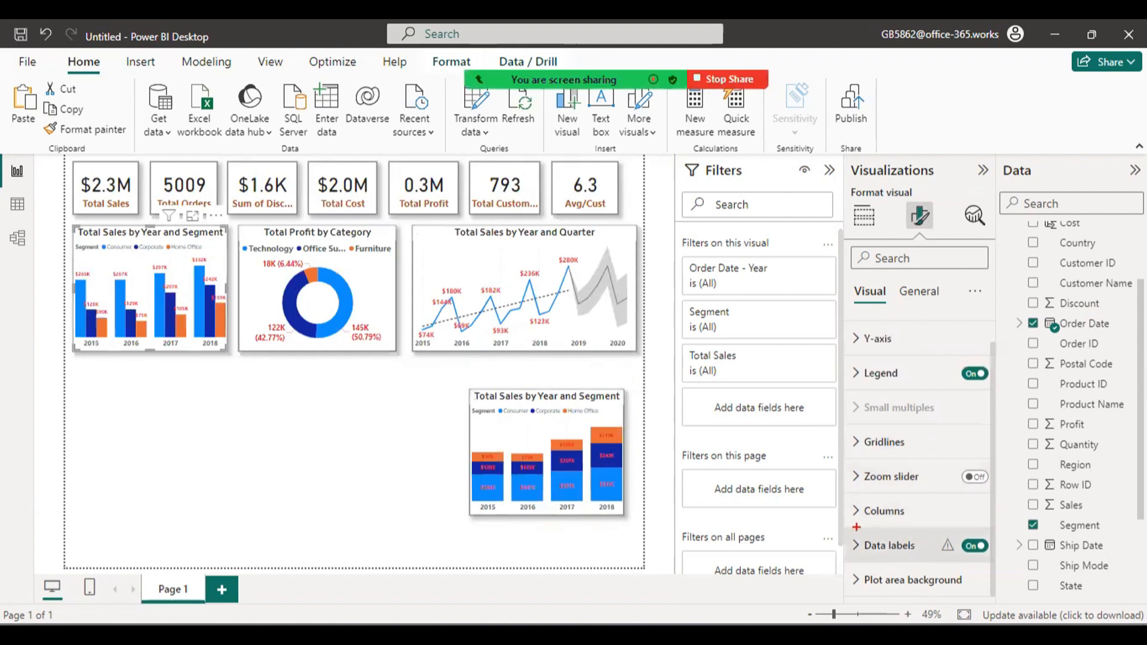
mouse_move(848, 528)
mouse_down()
mouse_move(858, 557)
mouse_move(1003, 564)
mouse_up()
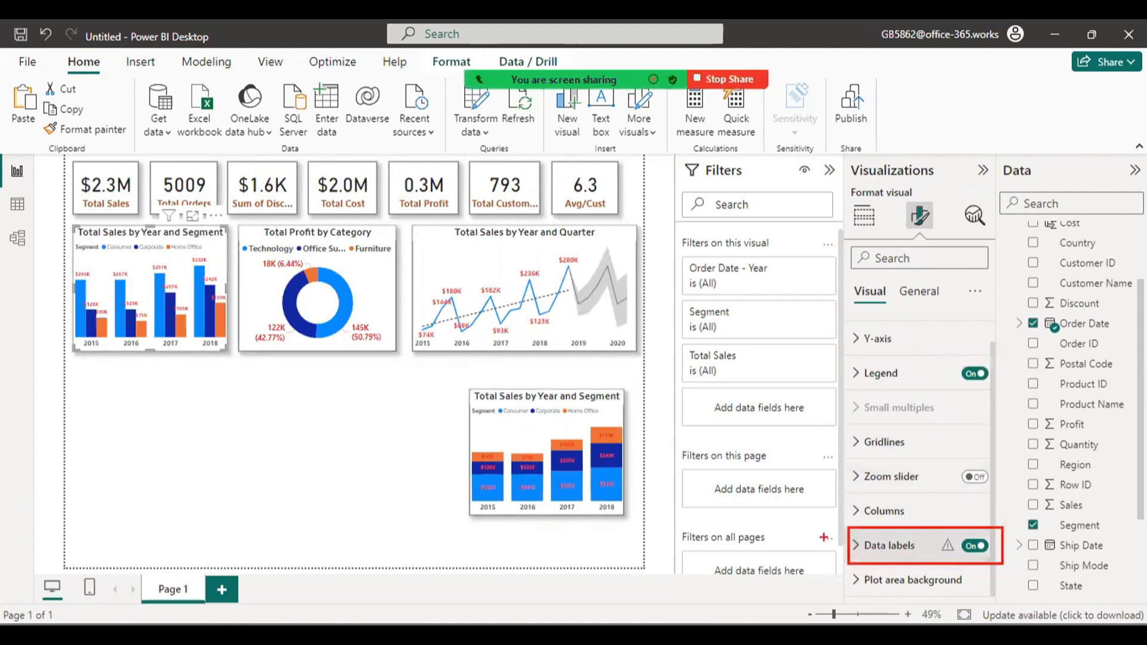
drag(878, 551, 289, 339)
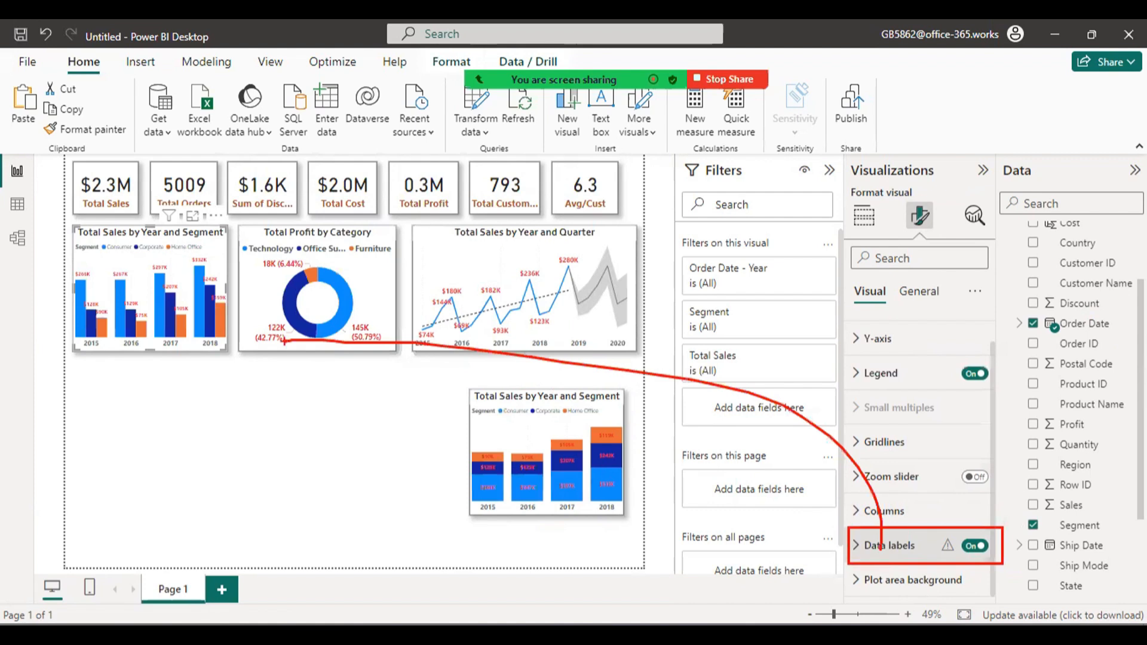
key(Escape)
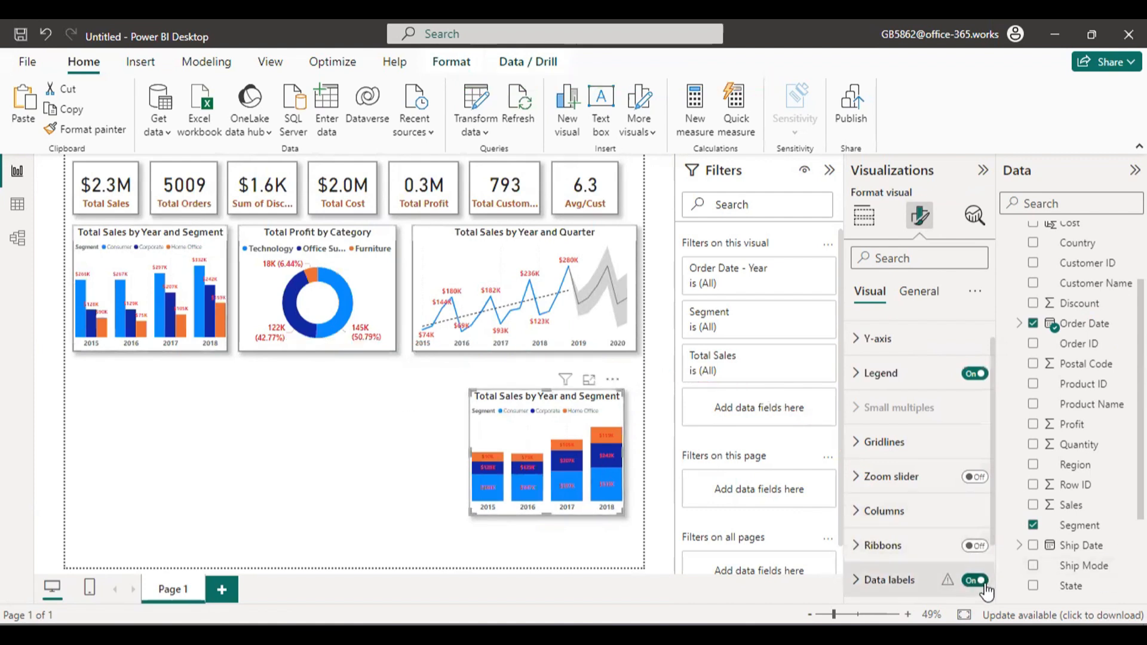
Step: Turn on total labels for the stacked column chart and move it beneath the clustered column and donut charts
scroll(993, 545, down, 2)
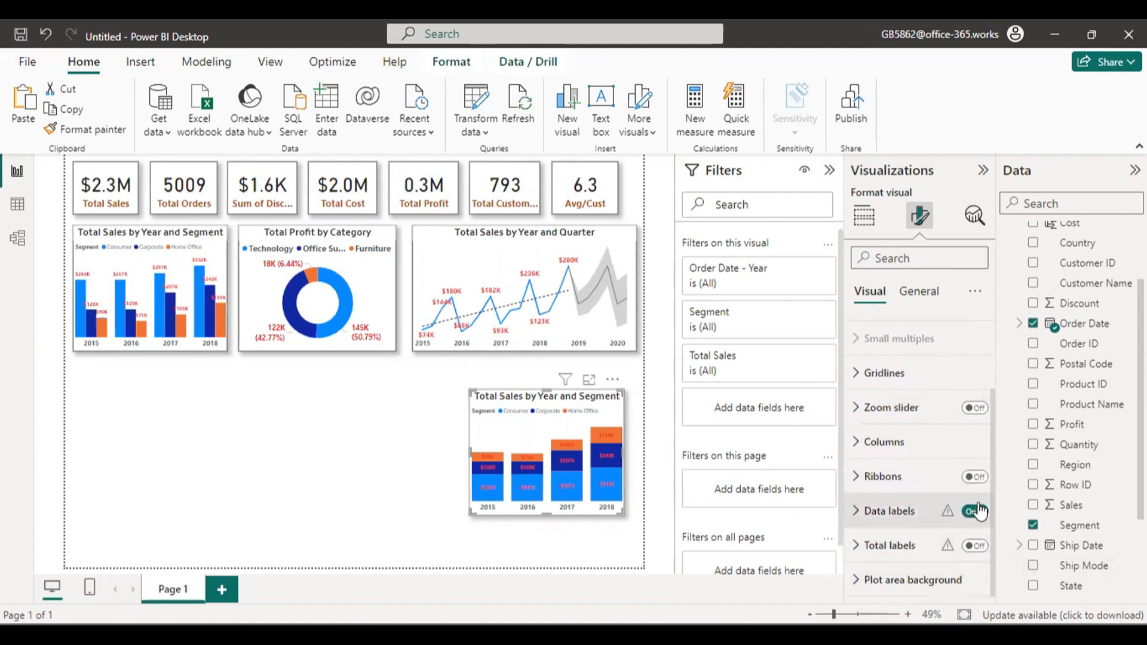
click(980, 547)
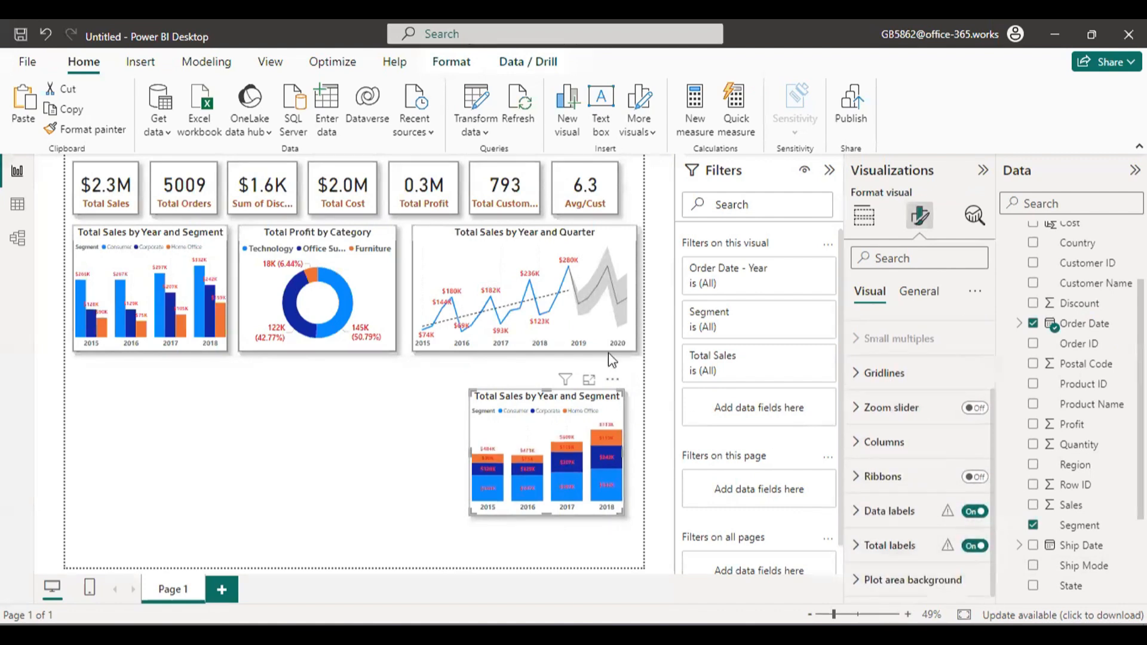
click(588, 382)
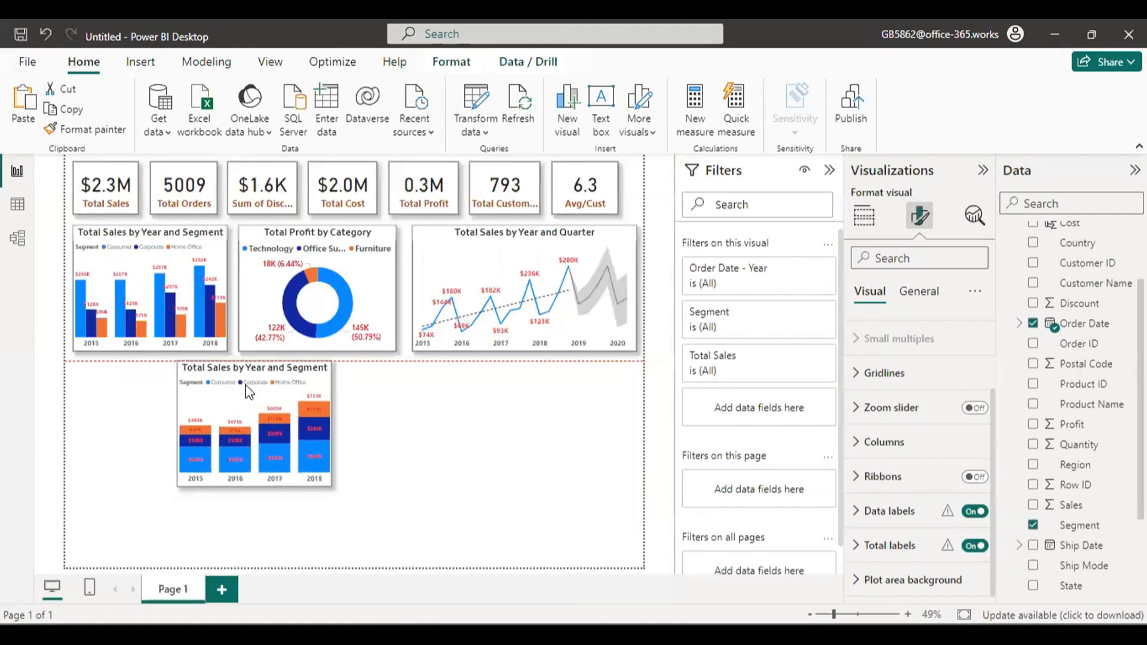
drag(244, 383, 246, 386)
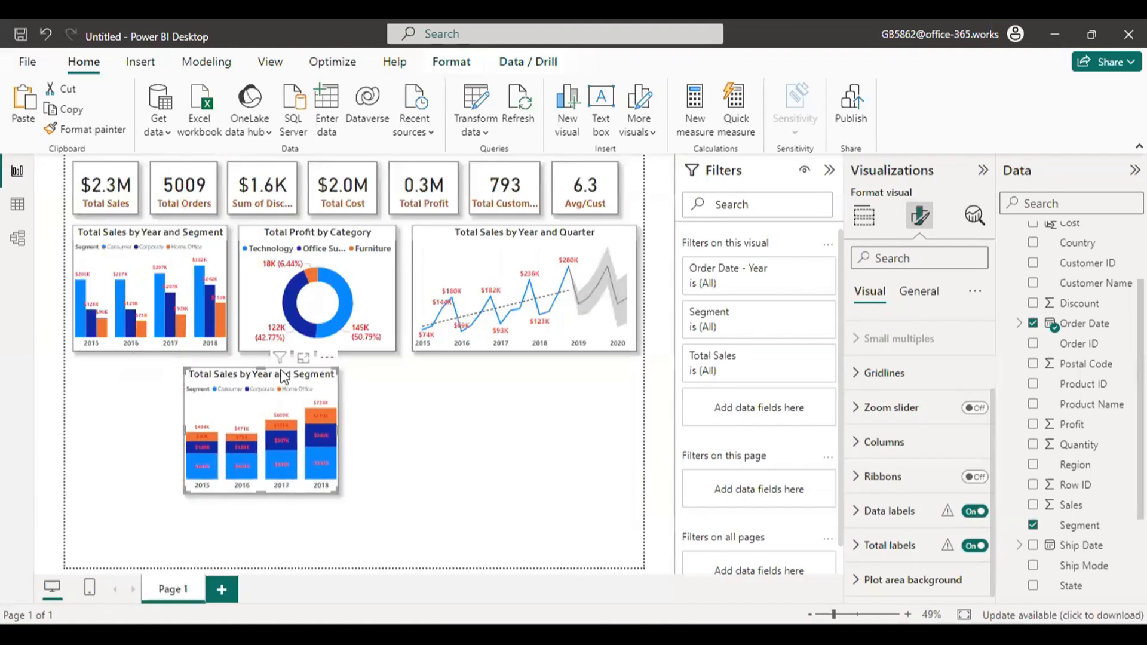
Step: Check the stacked column chart's yearly totals in focus mode, and remove the chart from the report
click(304, 358)
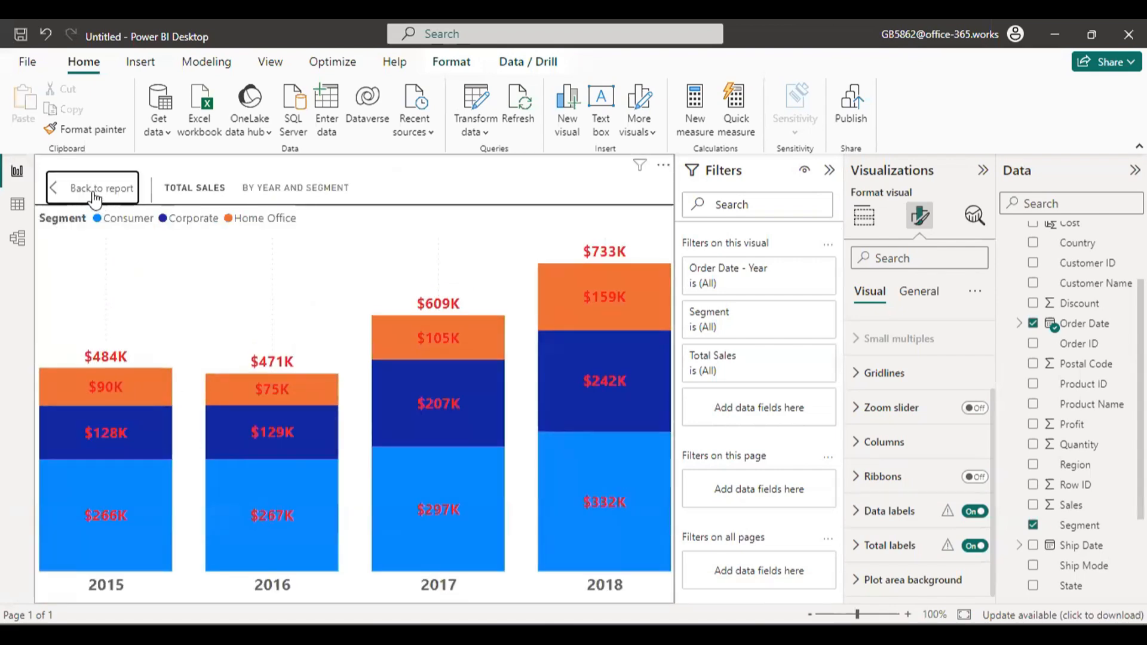
click(55, 189)
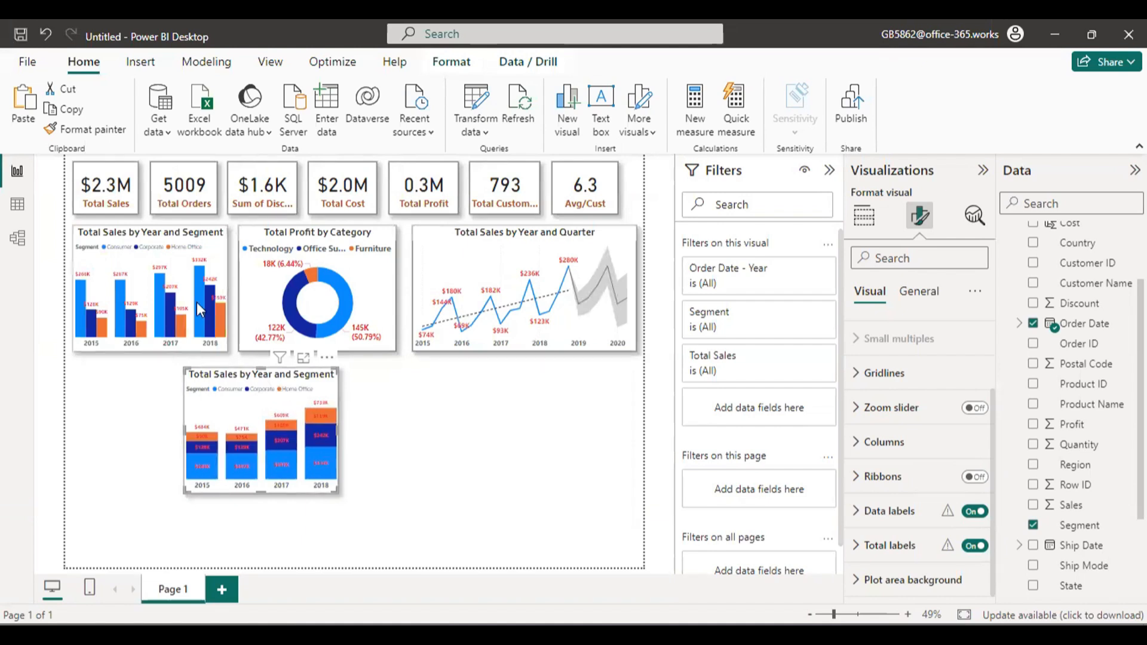
click(170, 259)
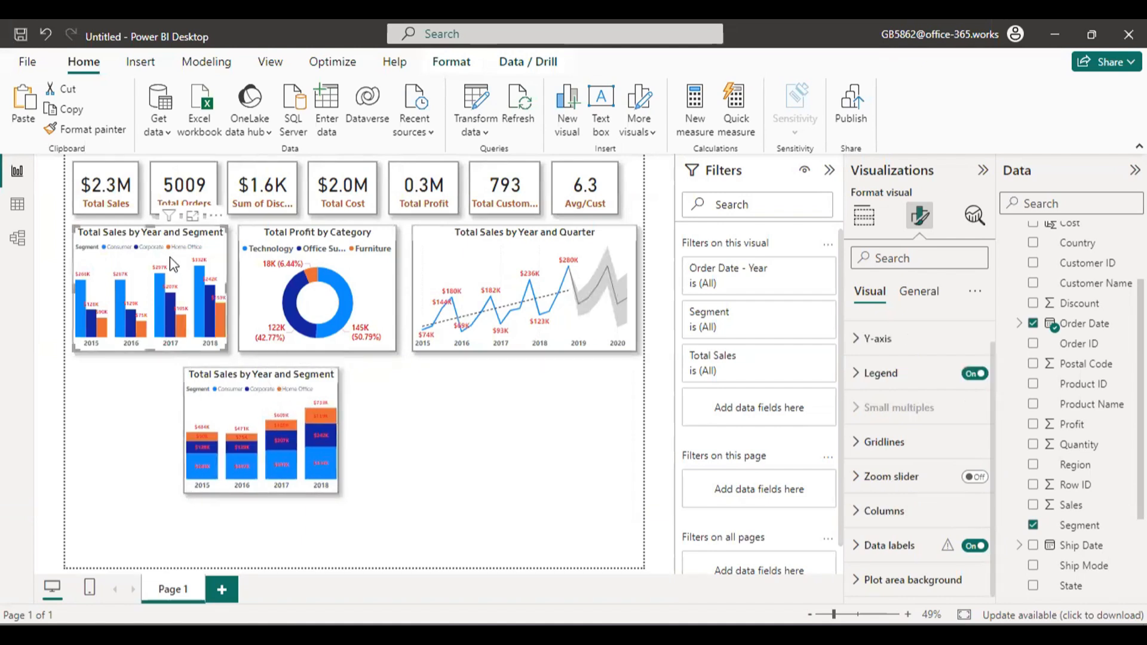
click(283, 389)
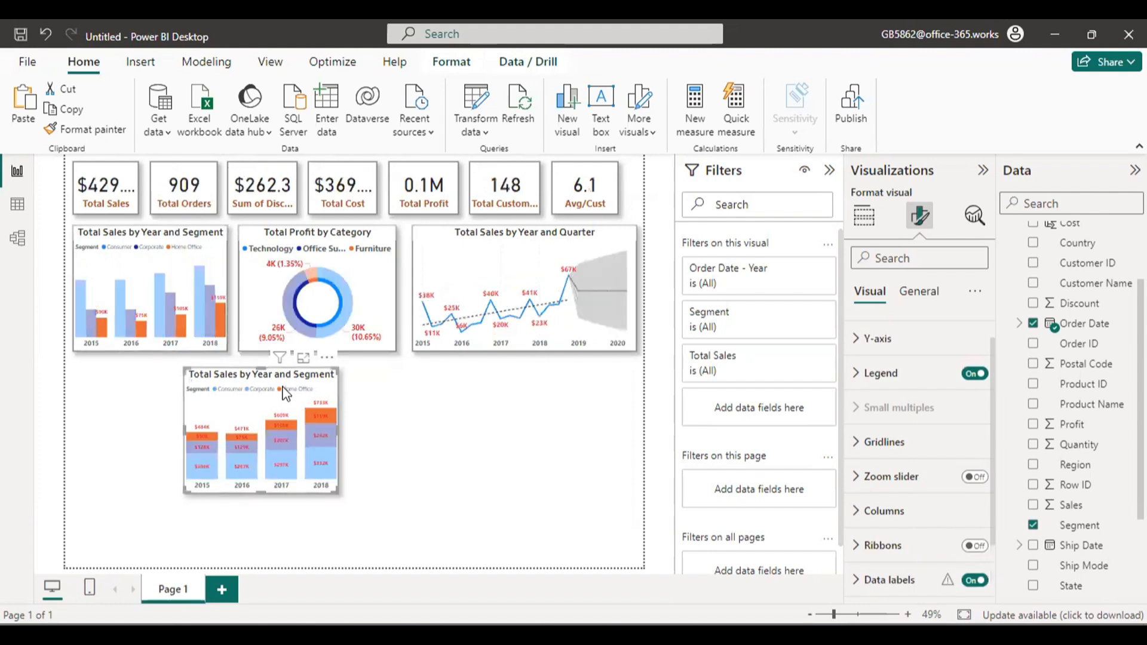
click(282, 388)
click(327, 357)
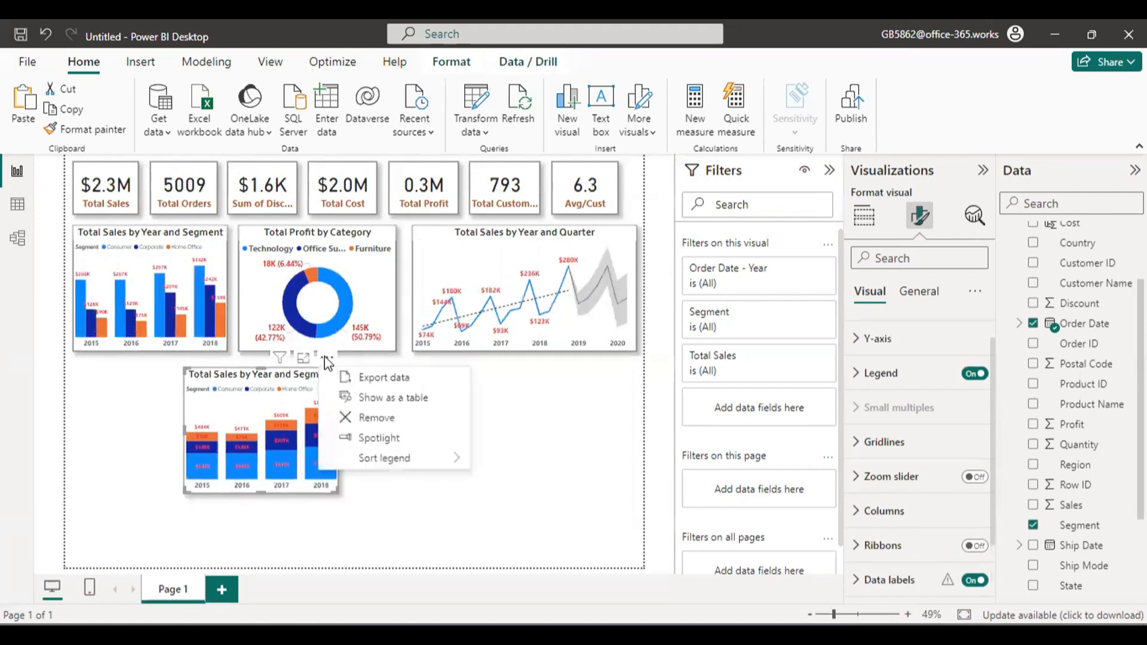
click(375, 418)
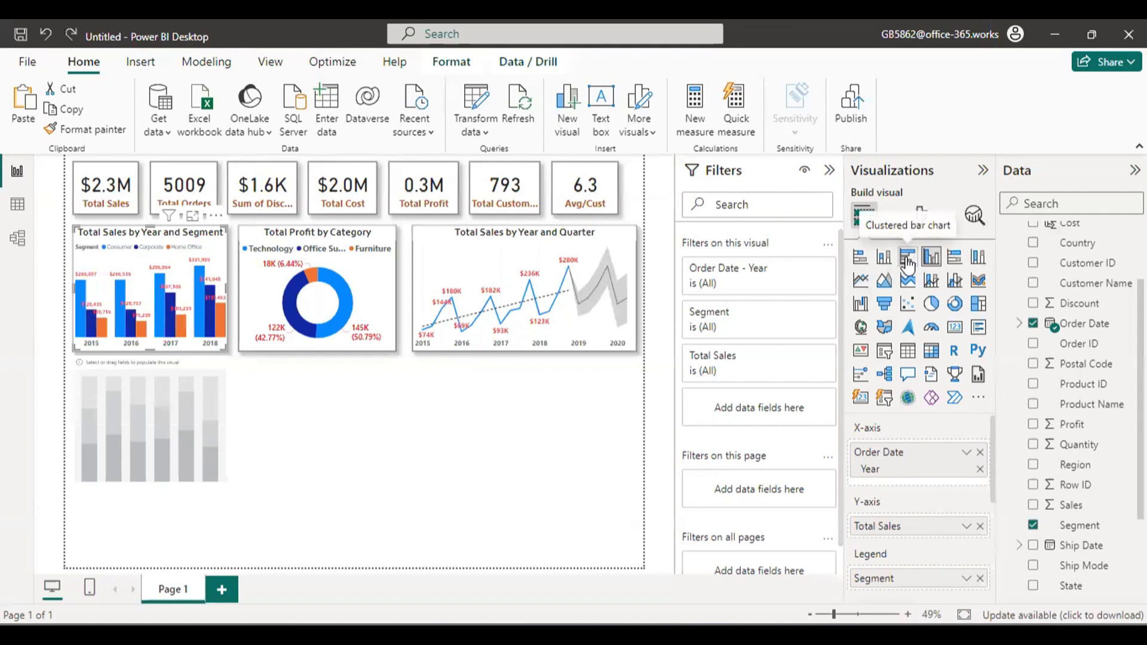
Step: Try the Total Sales by Year and Segment chart as a clustered bar chart and examine its yearly segment bars in focus mode
click(170, 252)
click(170, 252)
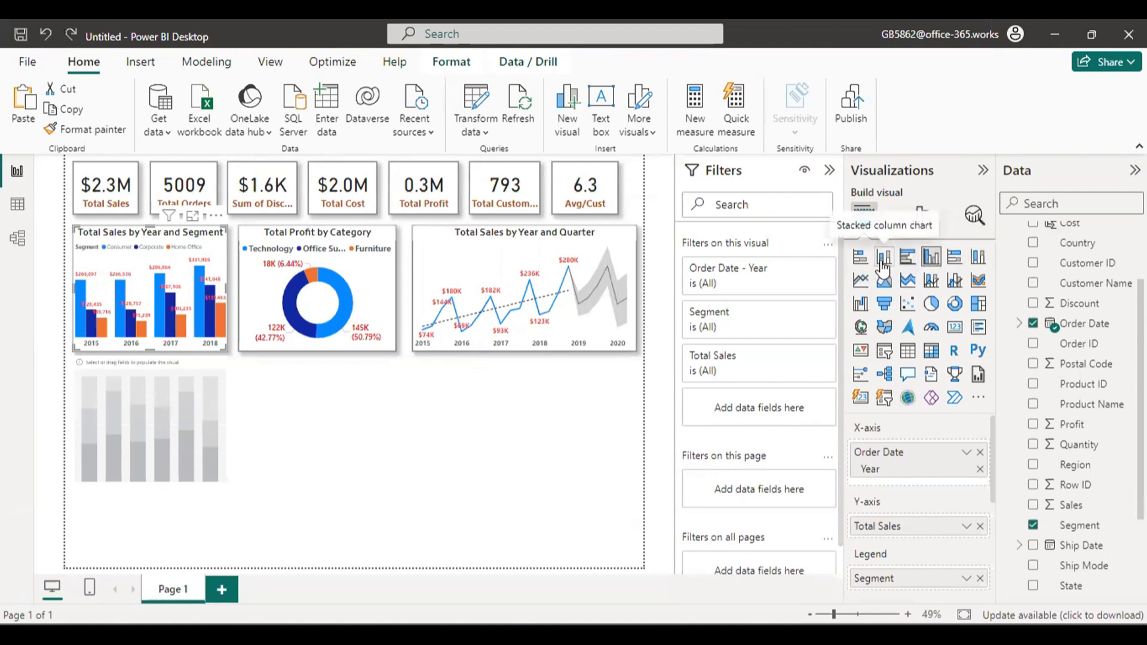
click(914, 265)
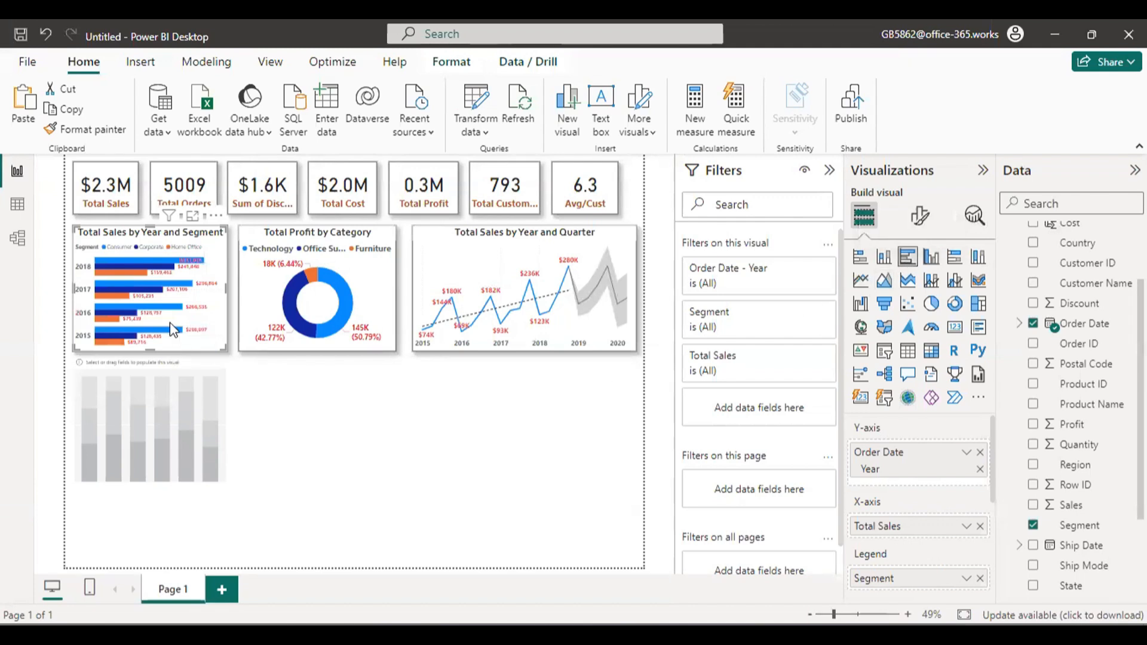
click(192, 214)
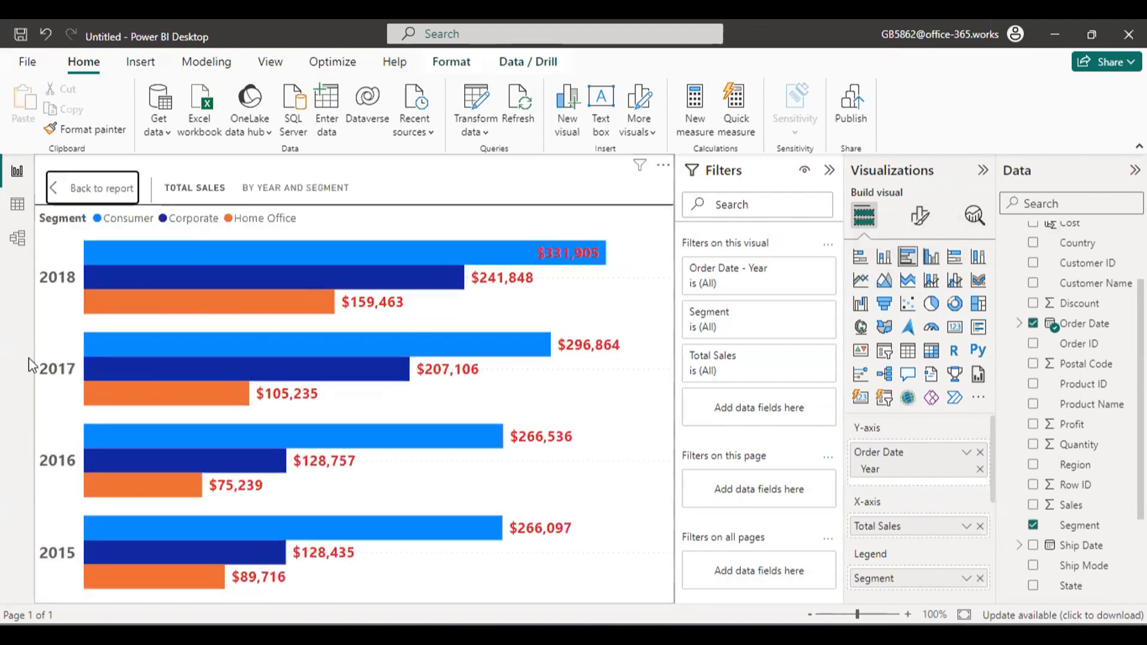
key(ctrl+2)
mouse_move(23, 251)
mouse_down()
mouse_move(133, 536)
mouse_move(120, 599)
mouse_move(478, 575)
mouse_move(704, 596)
mouse_up()
key(Escape)
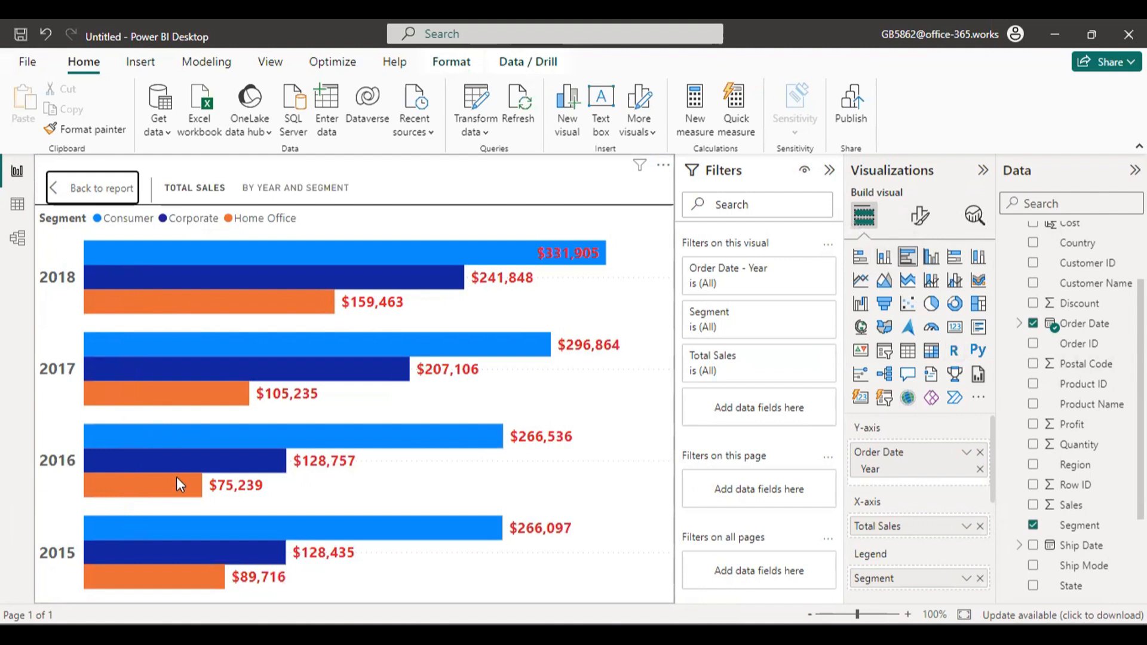
click(870, 263)
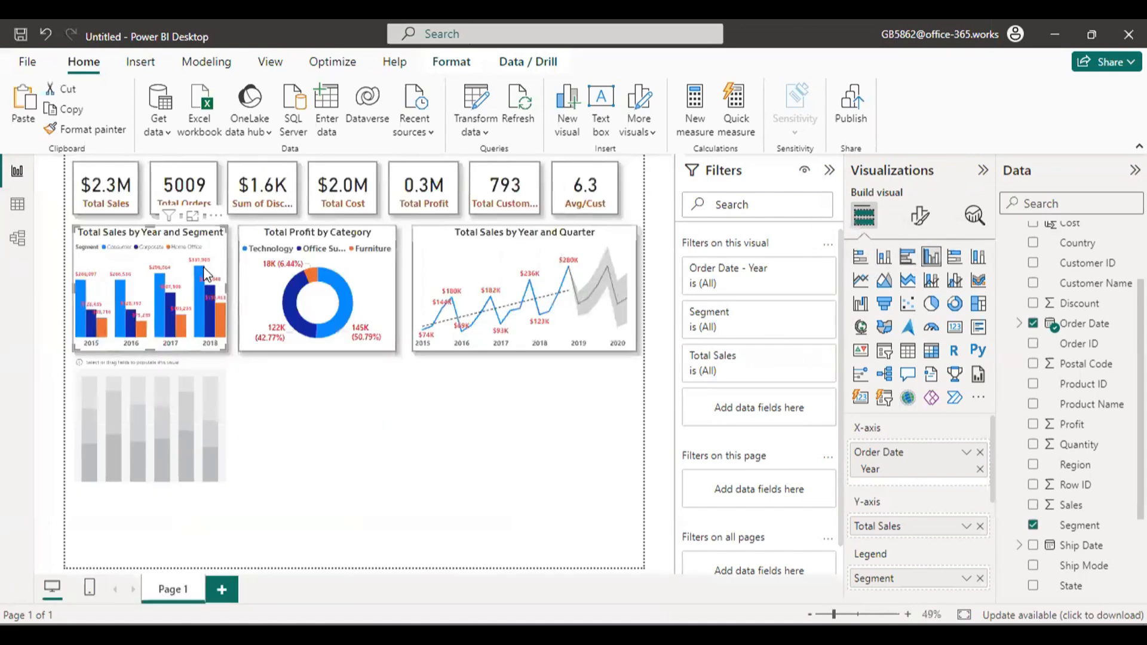
Step: Duplicate the Total Sales by Year and Segment chart, place the copy directly below the original, and change it to an area chart
click(202, 269)
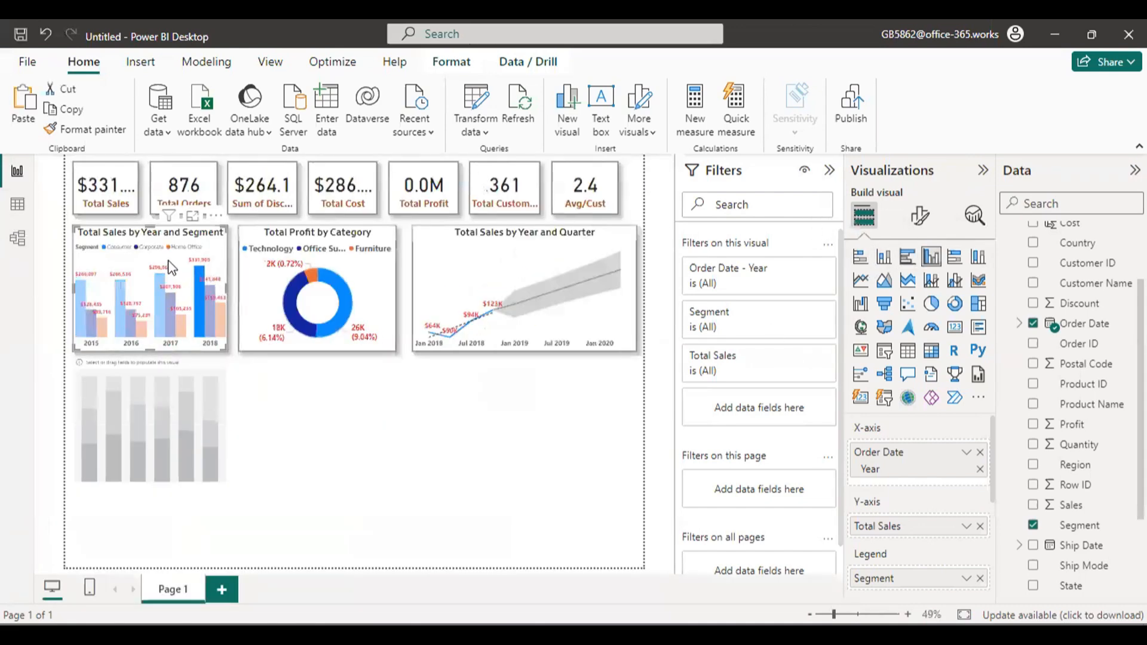
click(193, 270)
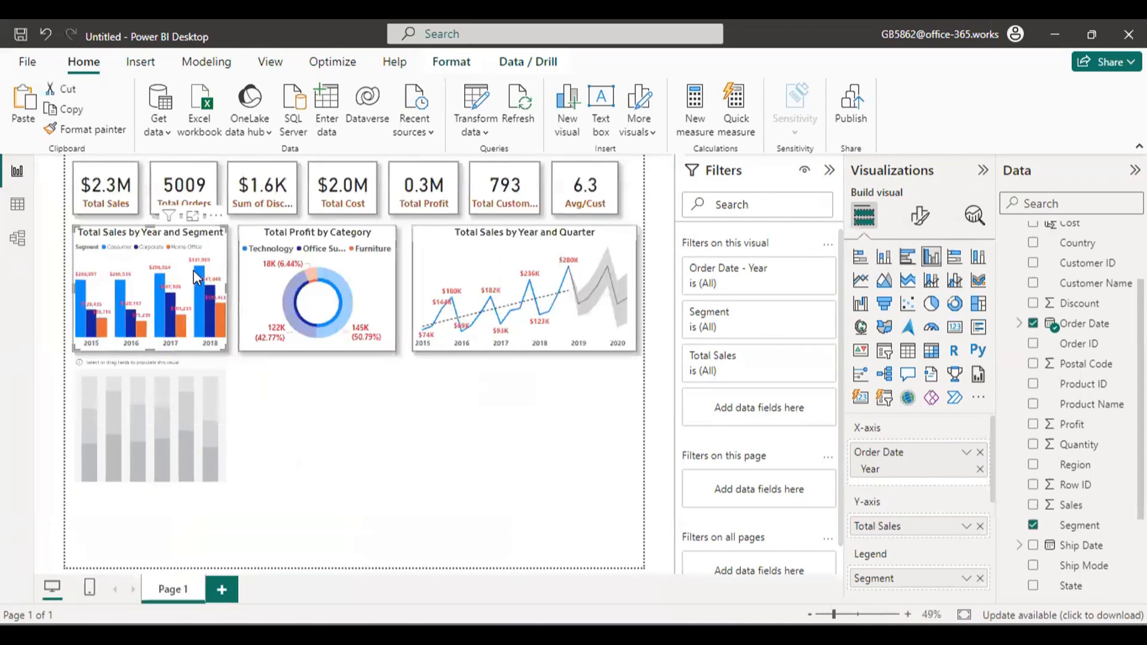
click(69, 110)
click(24, 103)
drag(153, 261, 151, 398)
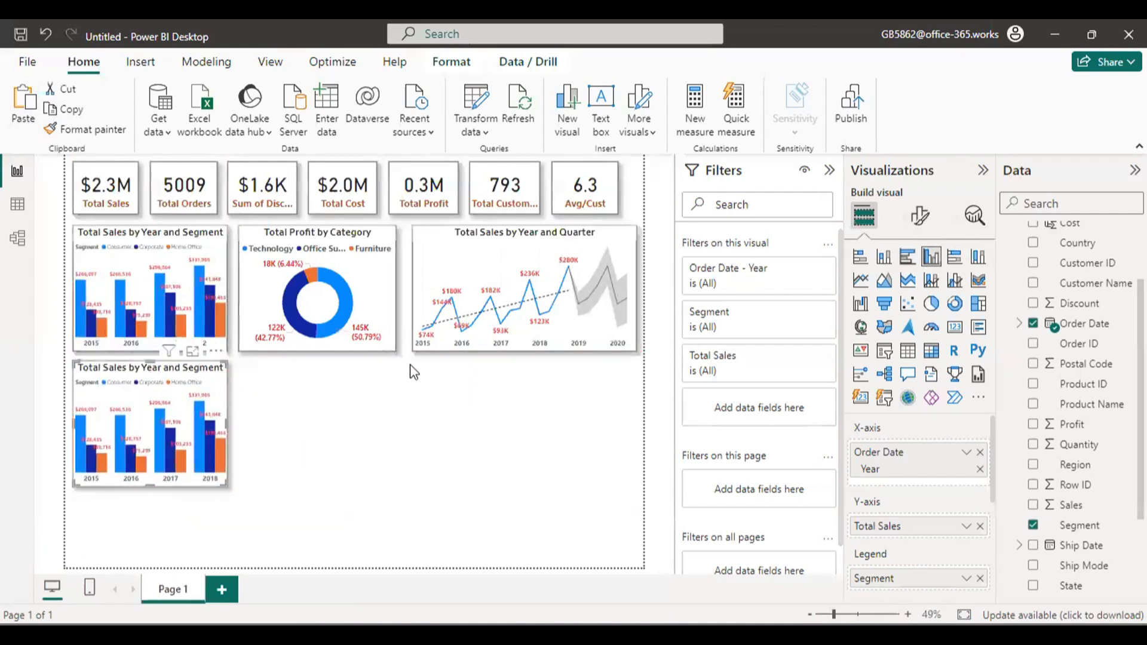
click(884, 281)
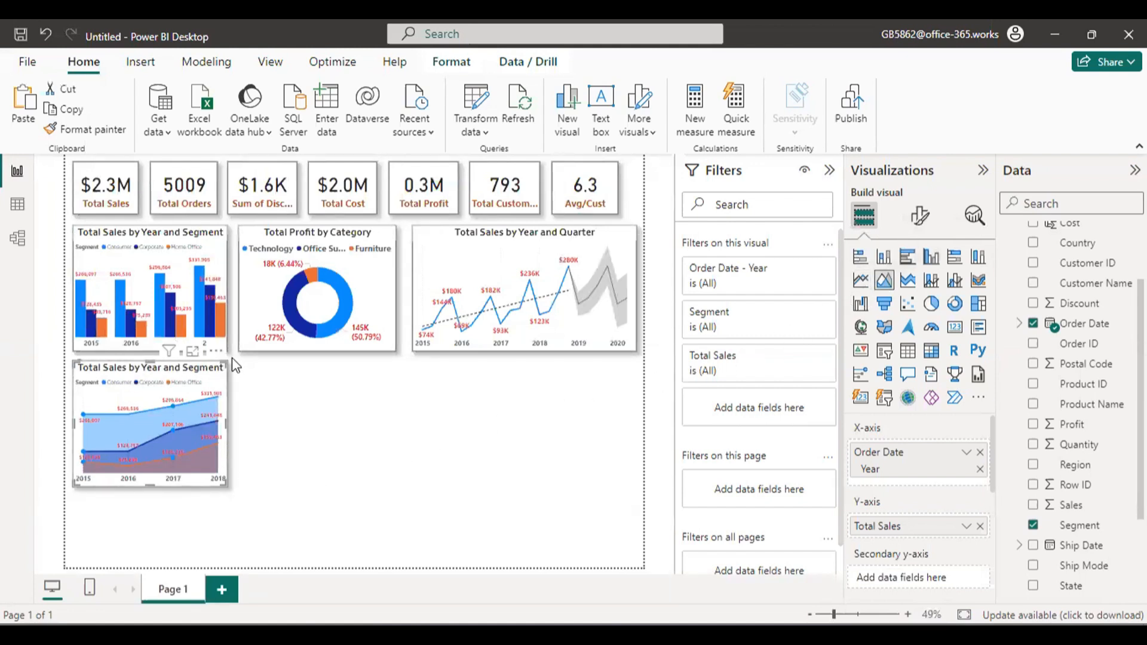
Step: Clear the area chart copy's X-axis and replace Total Sales with Total Profit on its Y-axis
click(980, 453)
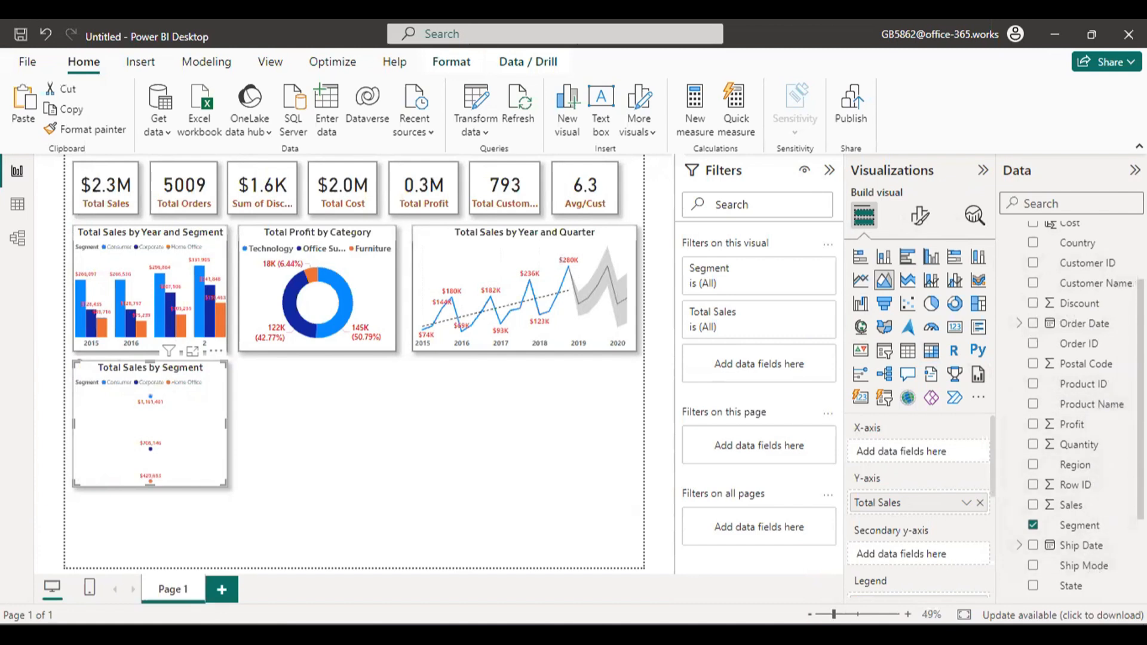
scroll(1076, 406, up, 2)
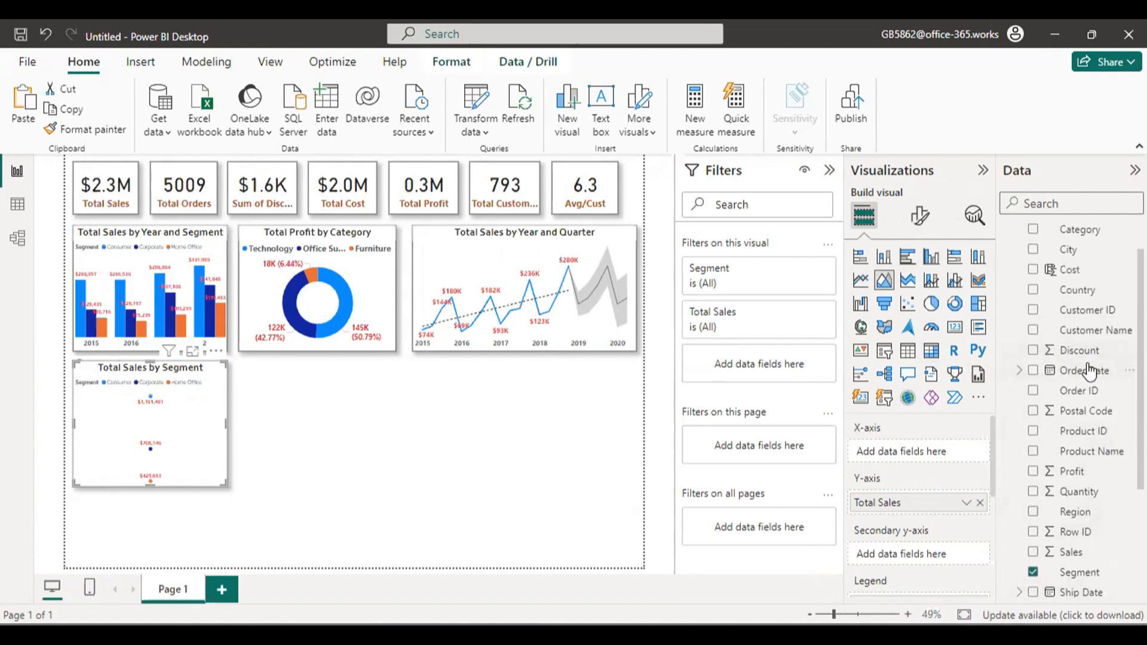
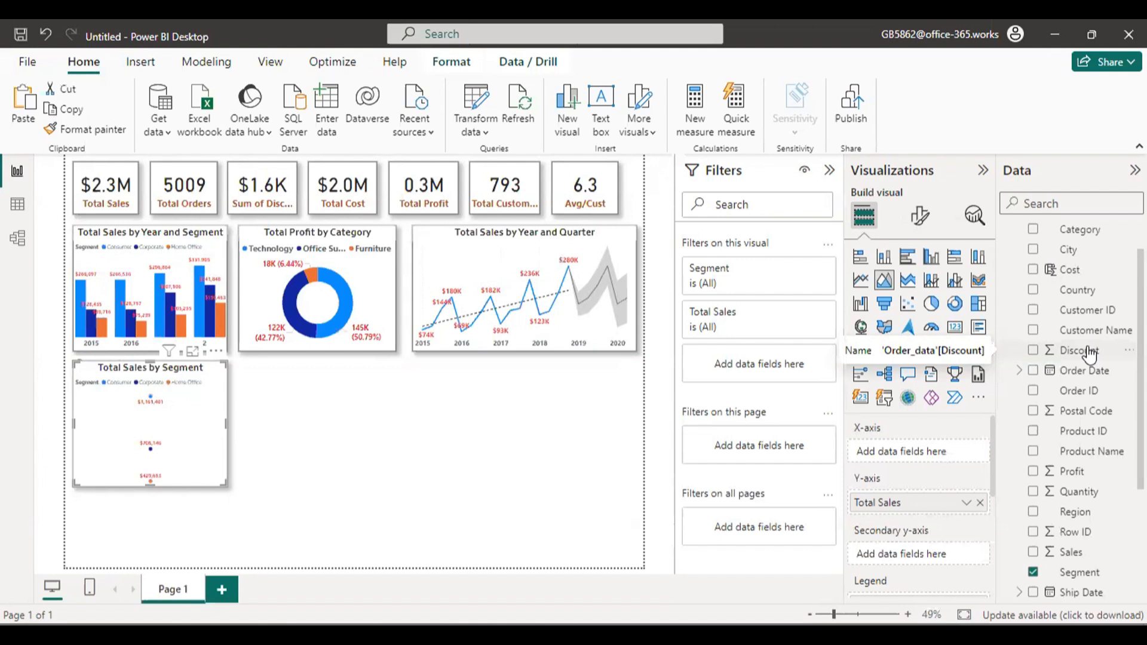
click(981, 505)
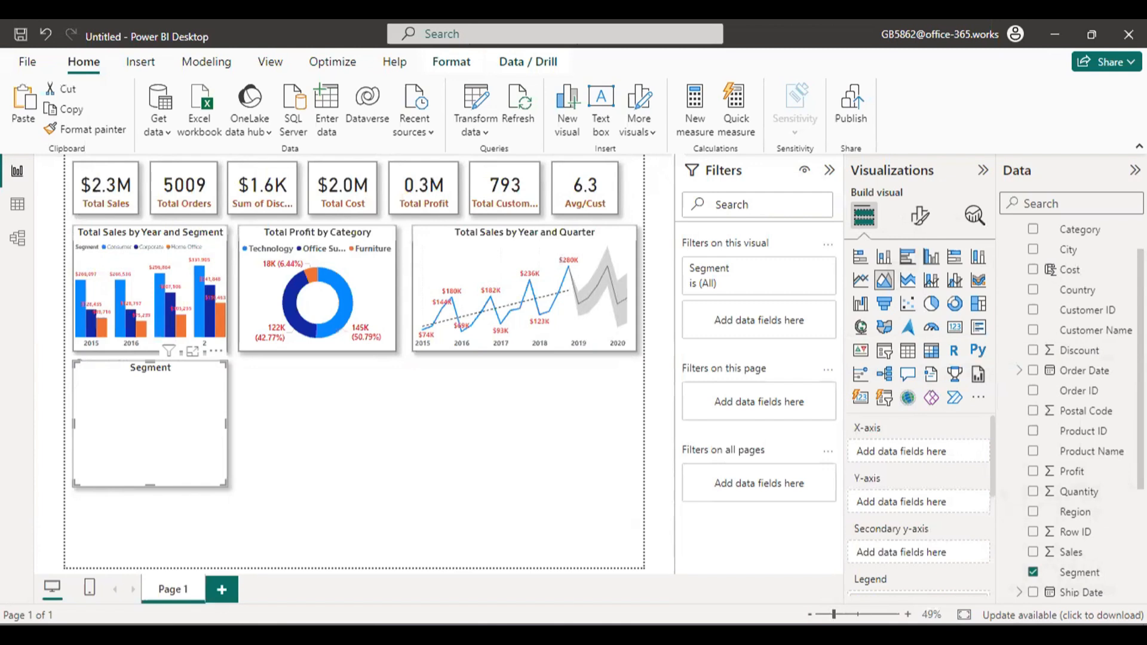
scroll(1075, 407, down, 3)
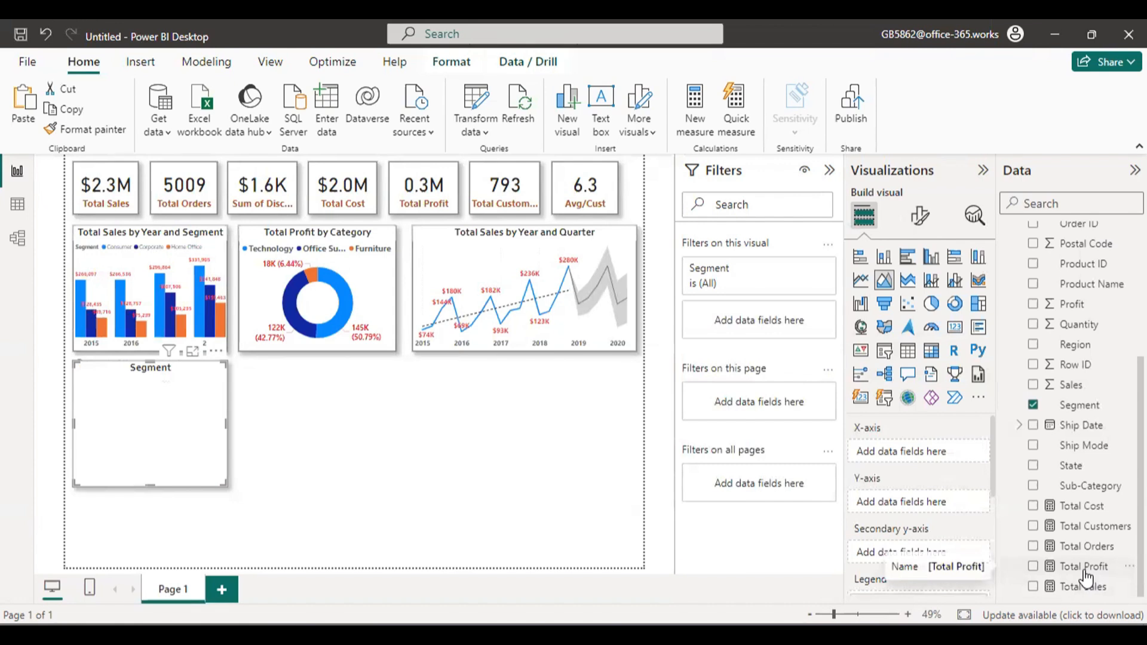
drag(1086, 579, 925, 514)
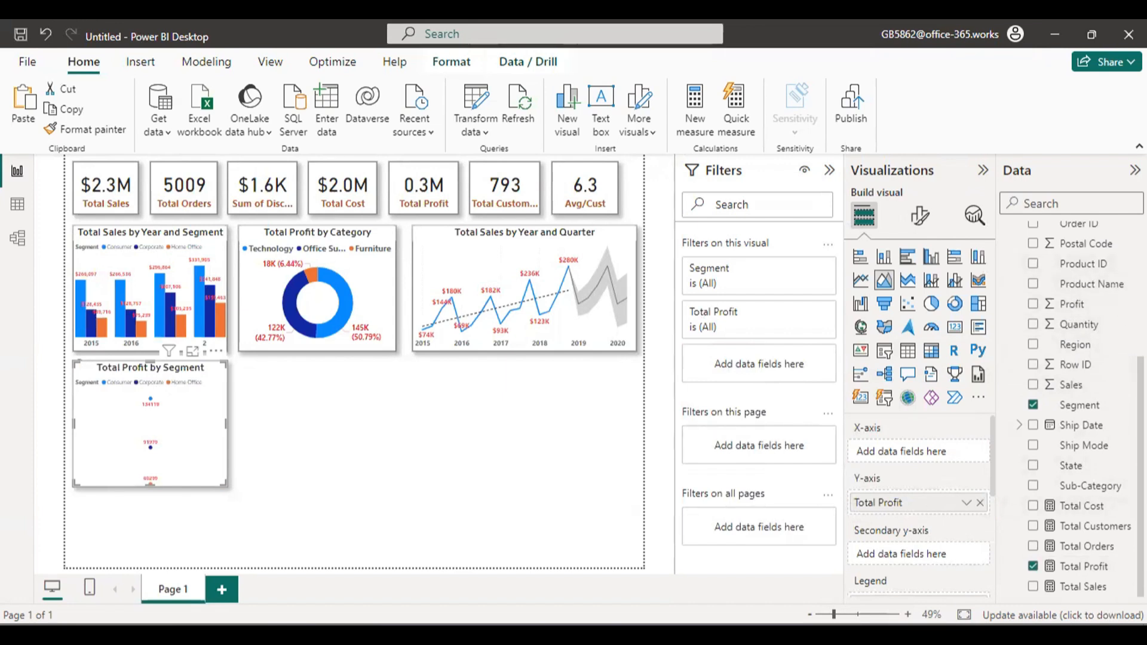
Step: Plot the area chart by Order Date with only the Year and Quarter levels, and enlarge the chart
scroll(1089, 378, up, 3)
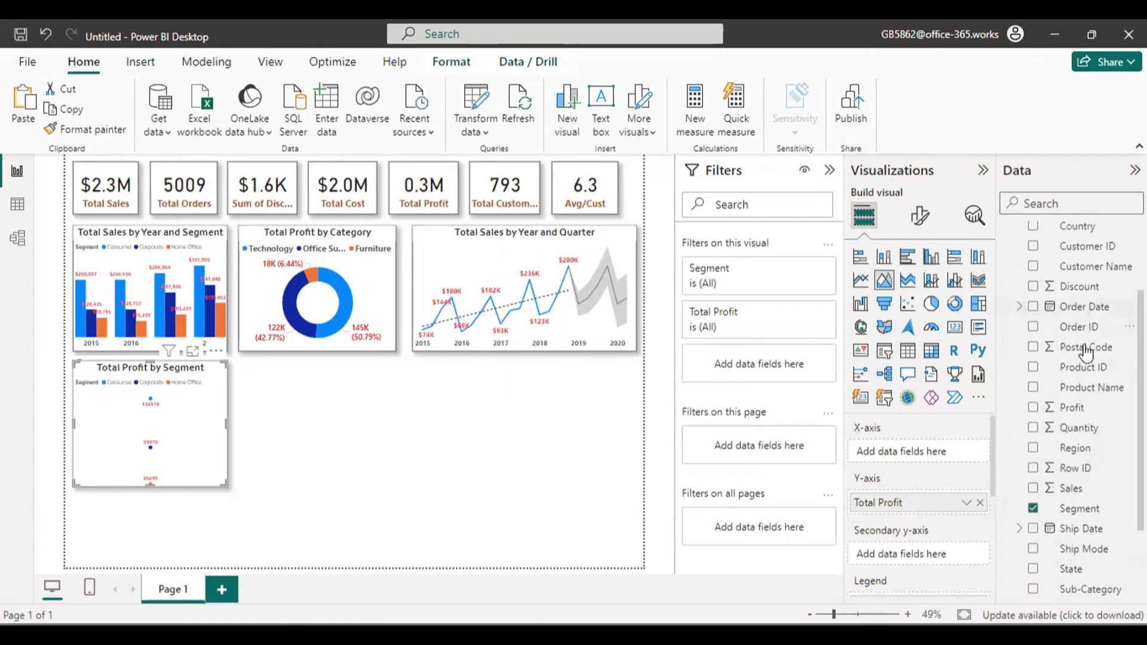
drag(1070, 309, 924, 460)
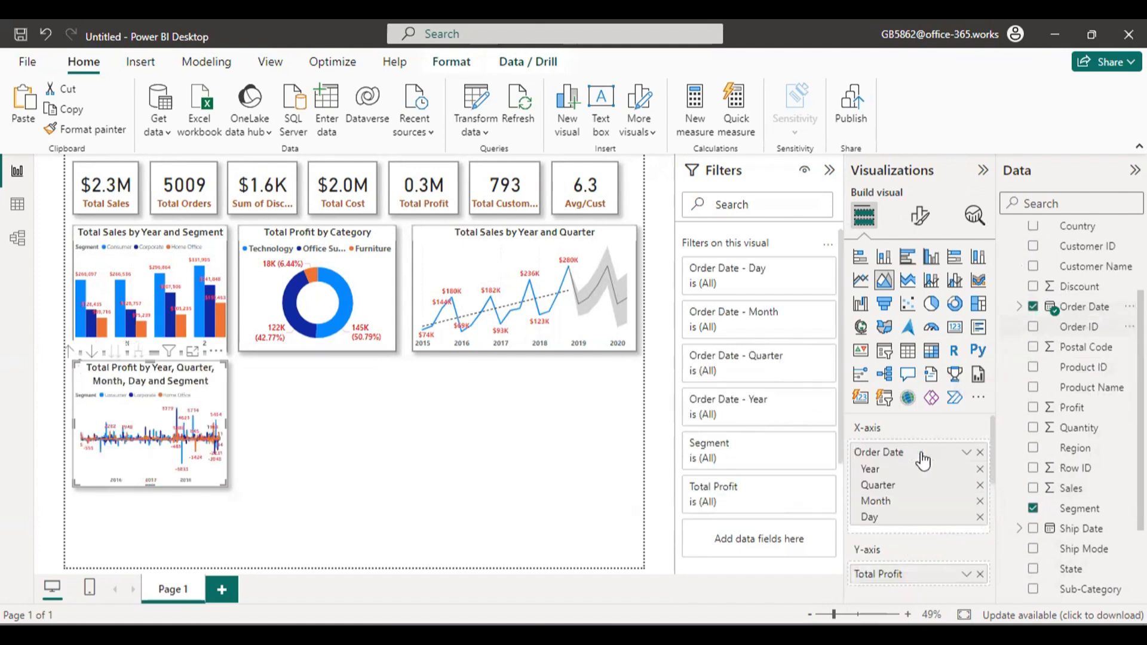
click(980, 518)
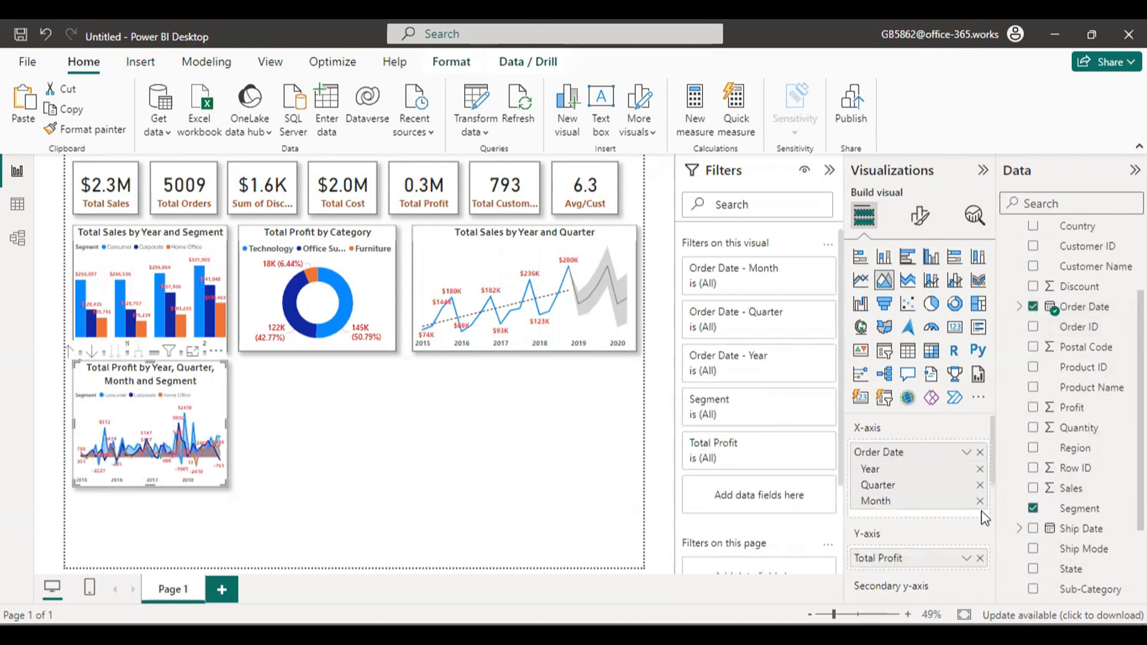
click(980, 501)
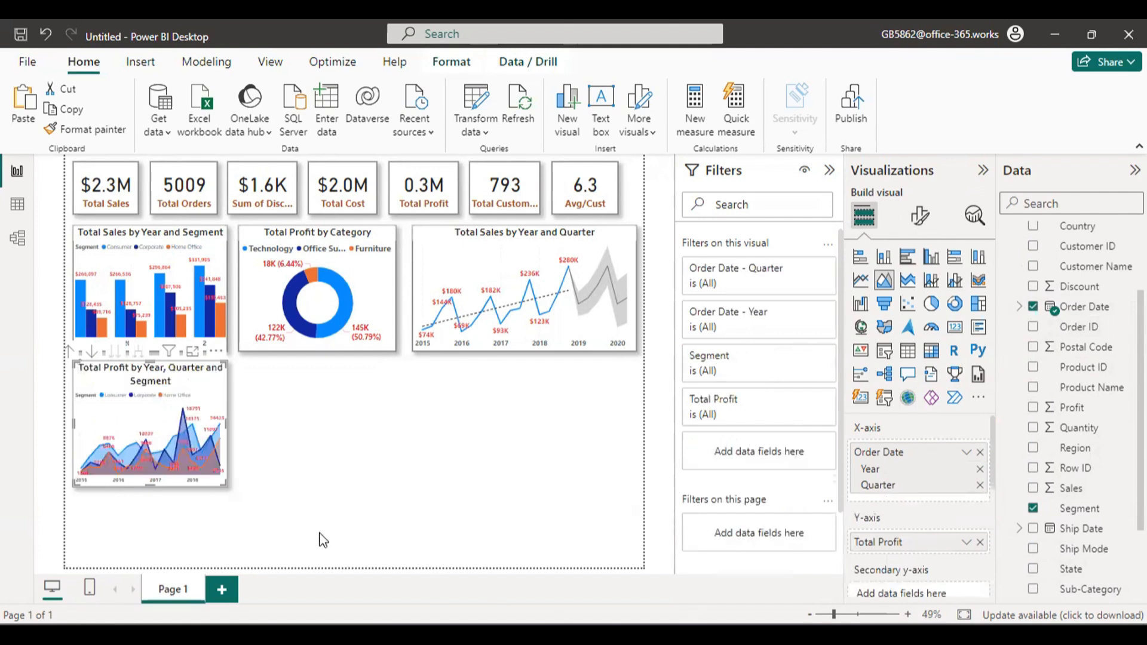
drag(226, 486, 258, 554)
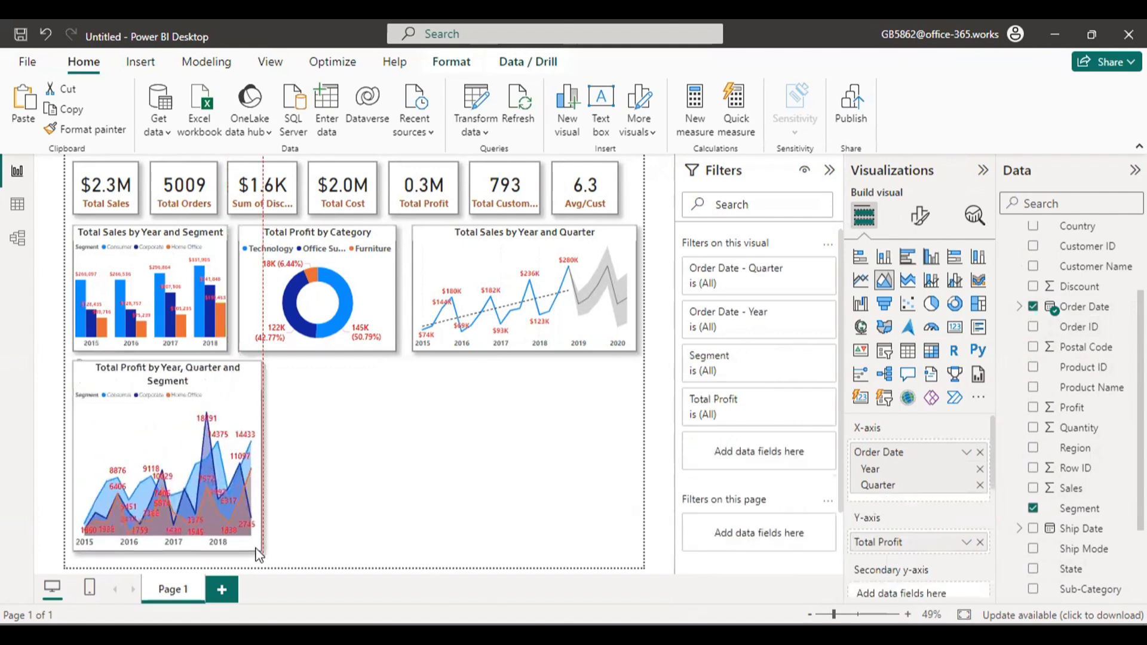
Step: Compare the quarterly Total Profit area chart with the yearly Total Sales column chart in focus mode
click(230, 361)
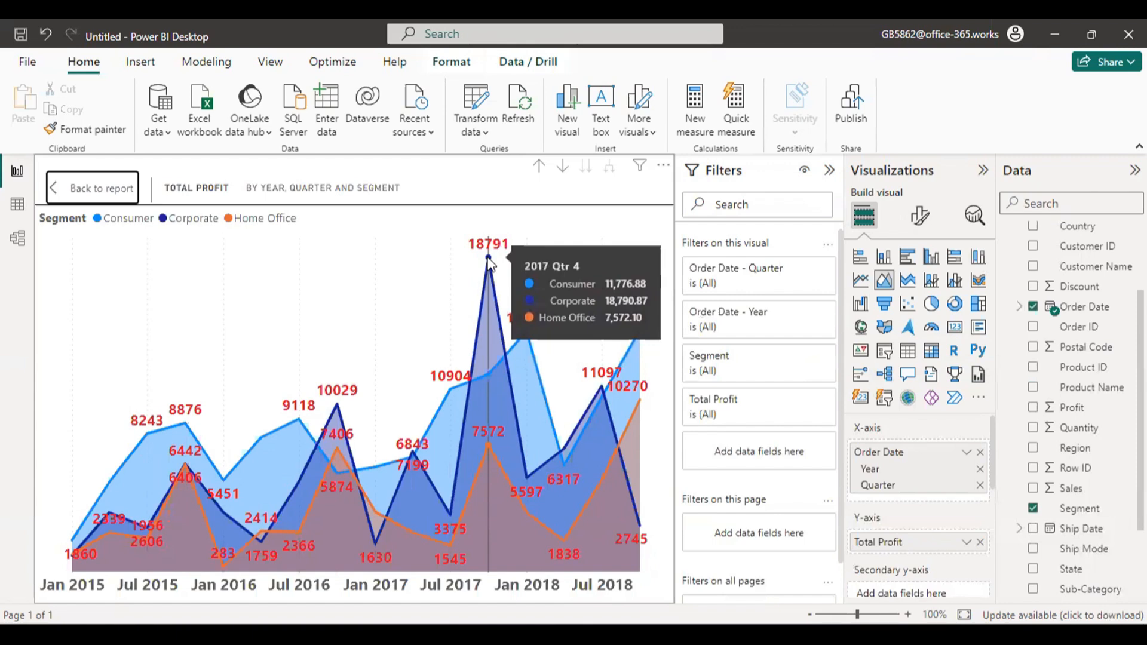
click(62, 189)
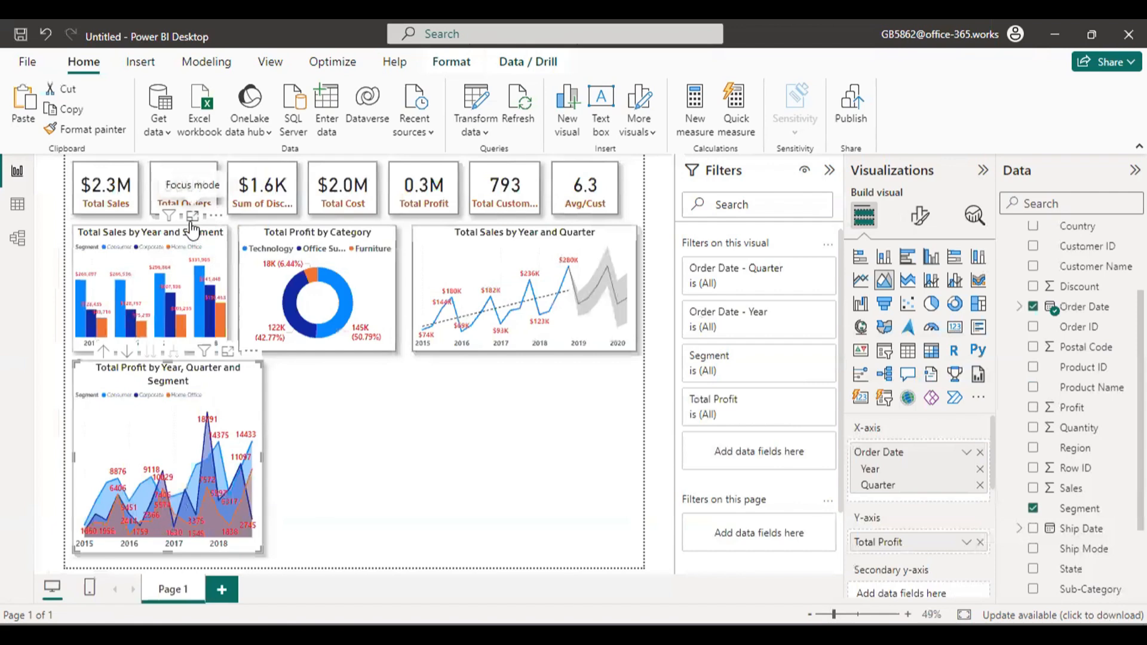
click(192, 216)
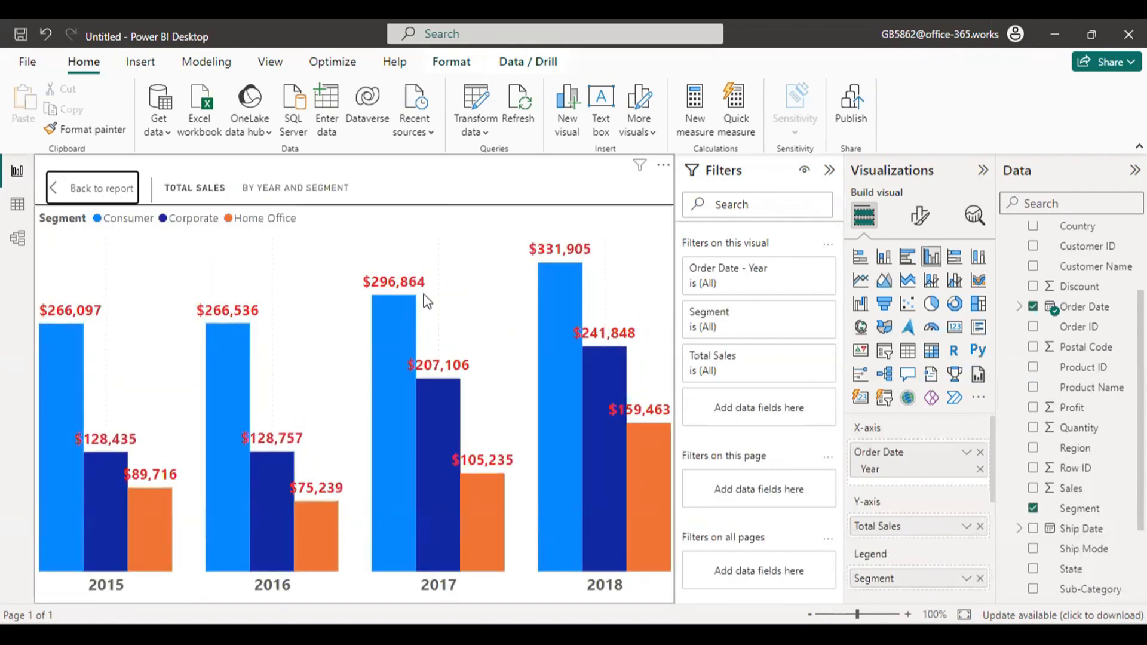
click(70, 200)
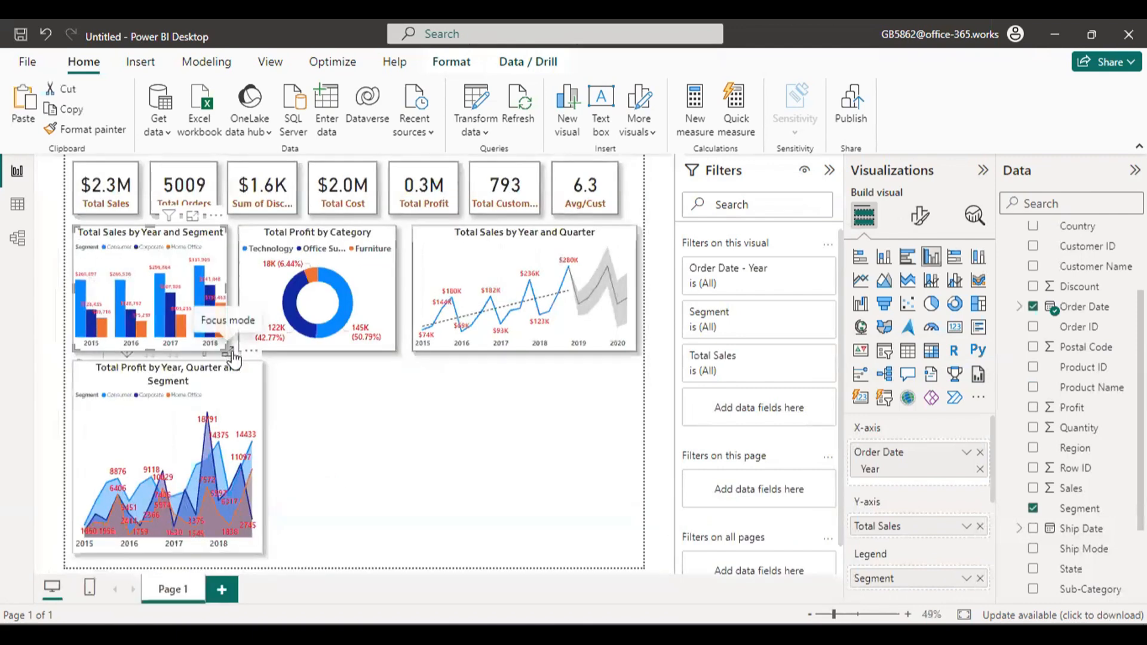
click(232, 352)
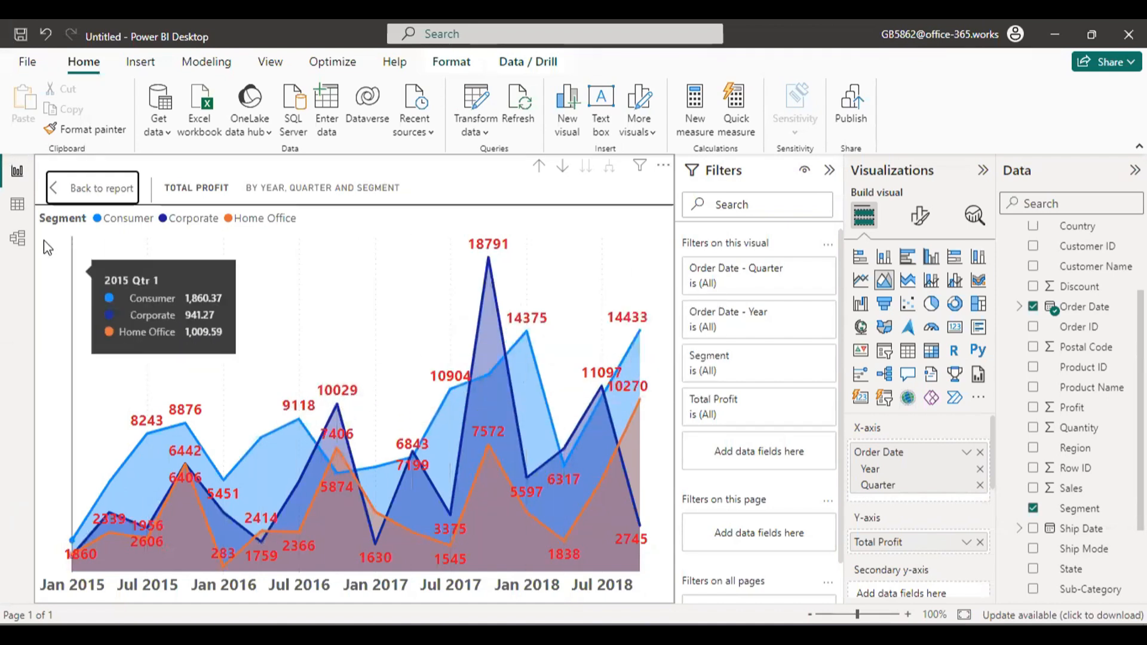
click(64, 190)
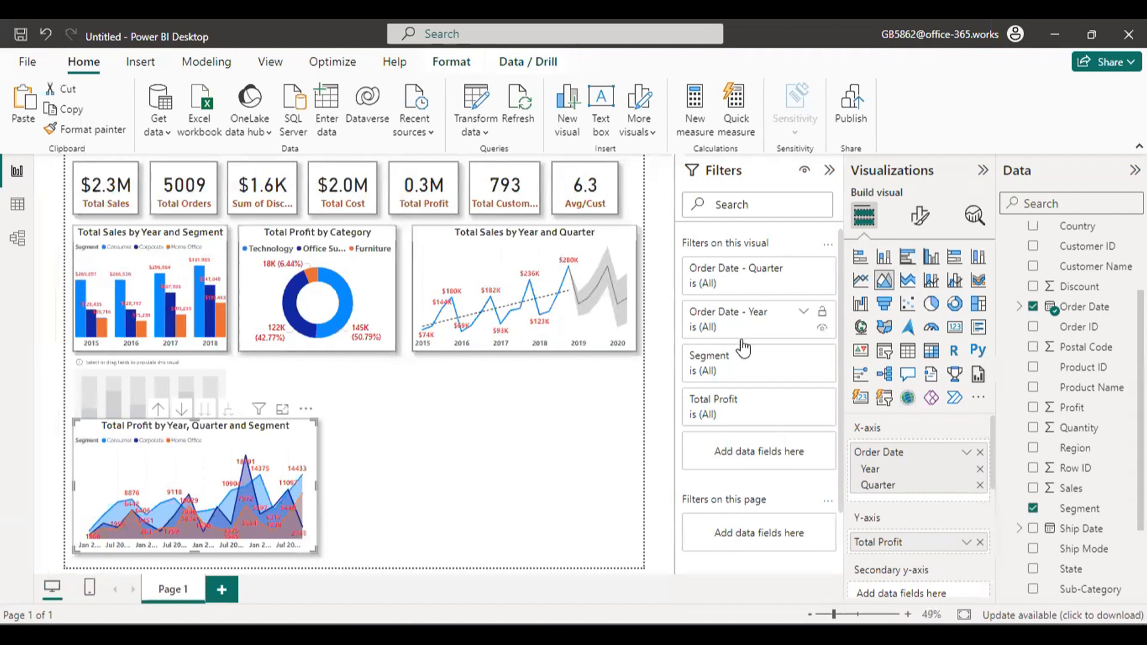
Step: Delete the empty chart placeholder overlapping the Total Profit by Year, Quarter and Segment chart
click(171, 380)
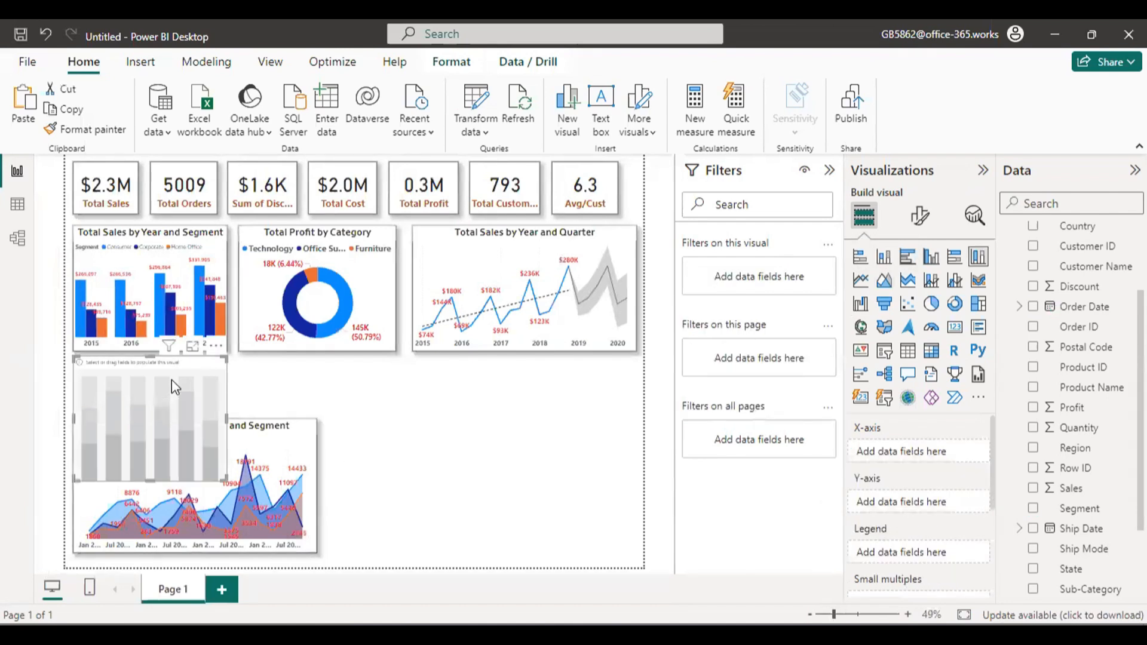
key(Delete)
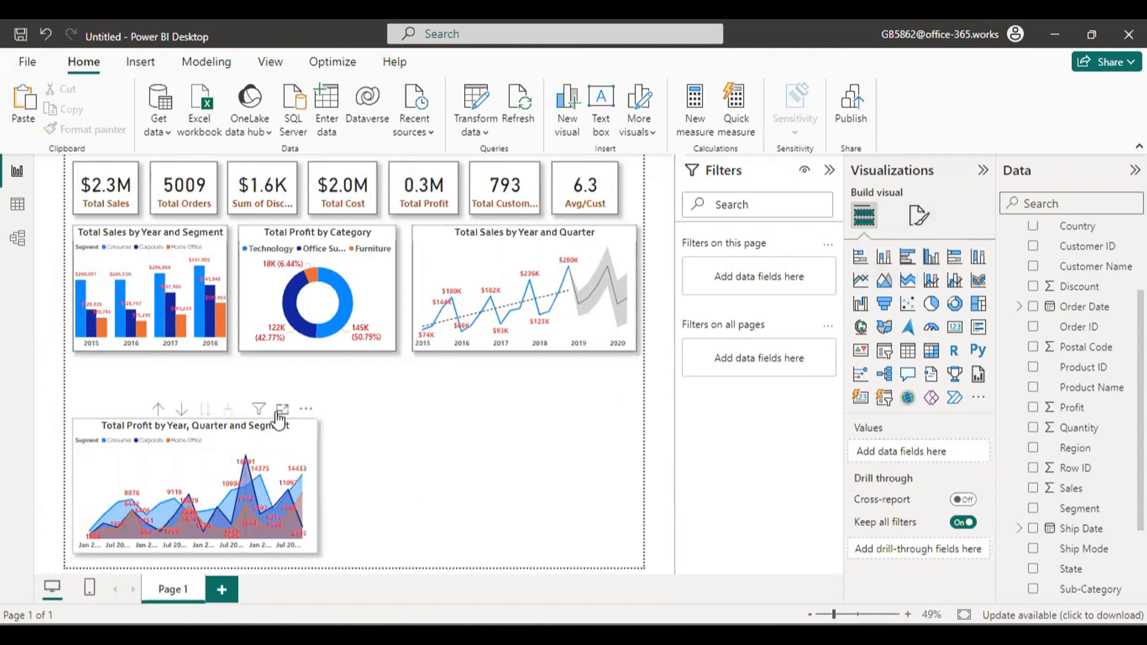
Step: Examine the Total Profit area chart in focus mode, tracing the segments' quarterly trends with temporary screen annotations
click(282, 410)
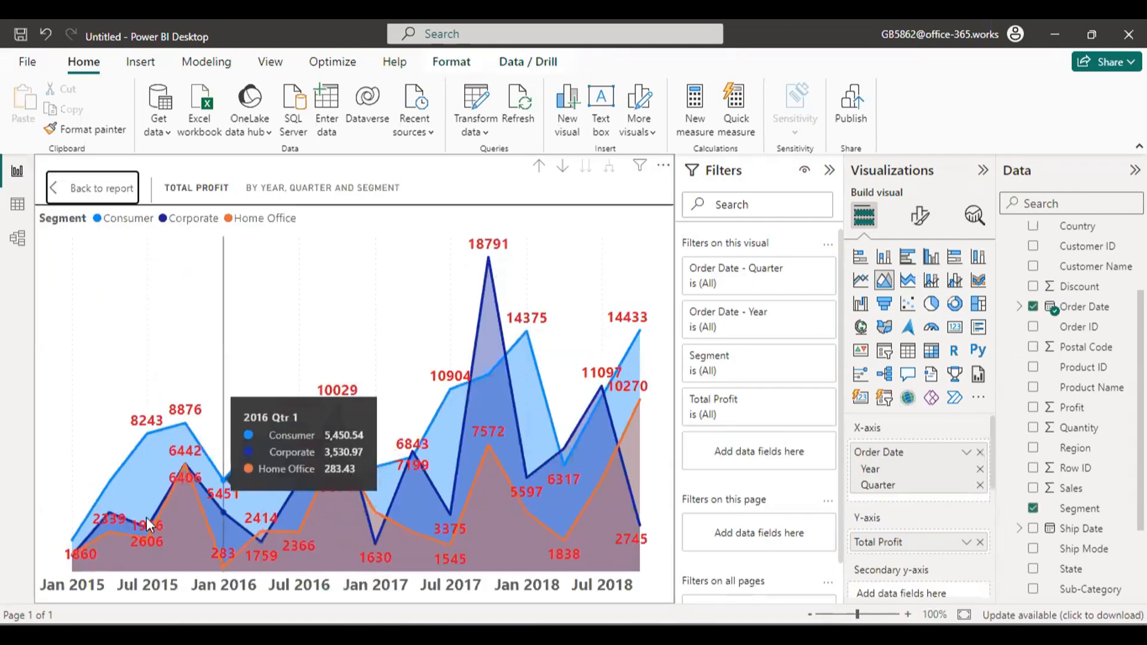
drag(74, 558, 143, 526)
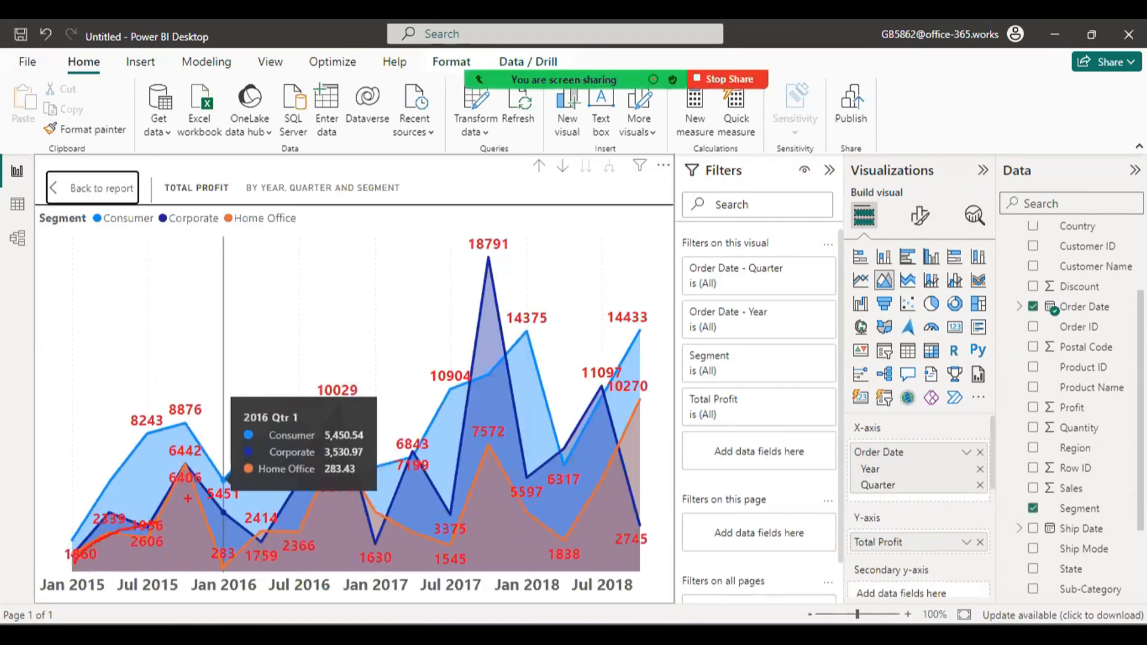
mouse_move(185, 472)
mouse_down()
mouse_move(242, 583)
mouse_move(222, 550)
mouse_move(269, 543)
mouse_up()
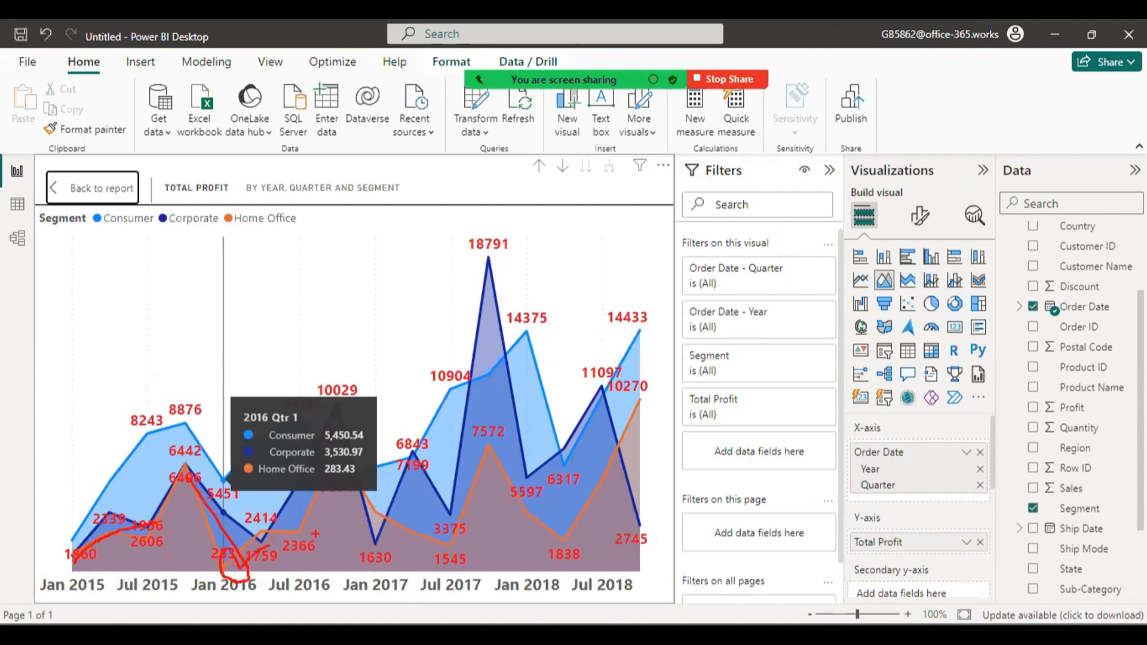
key(Escape)
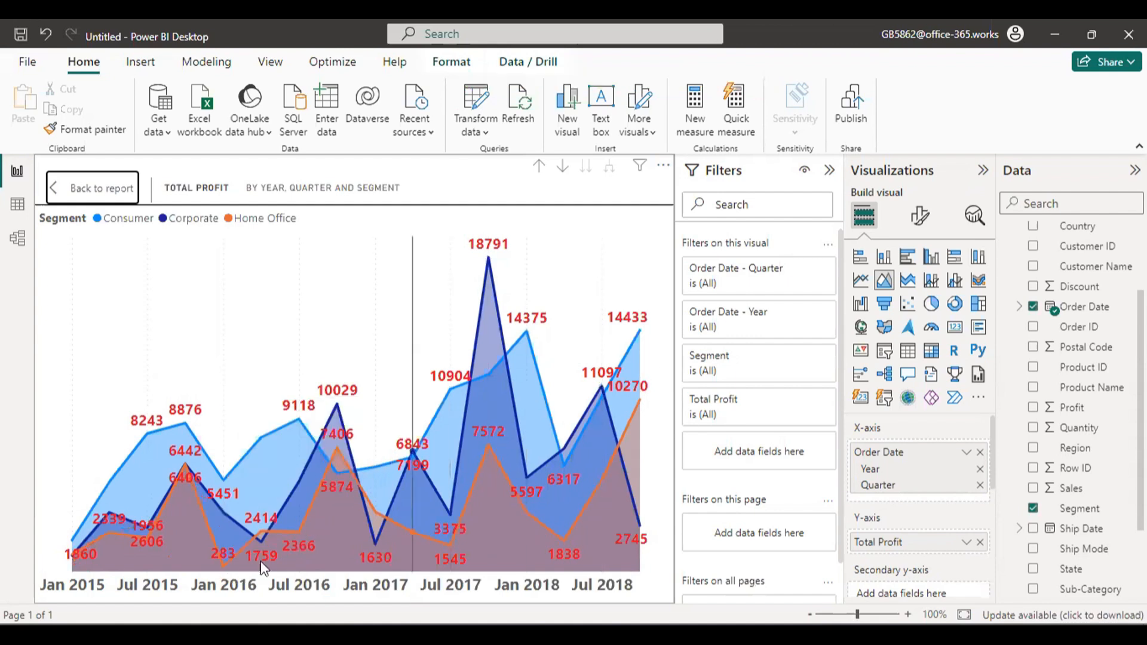
mouse_move(79, 554)
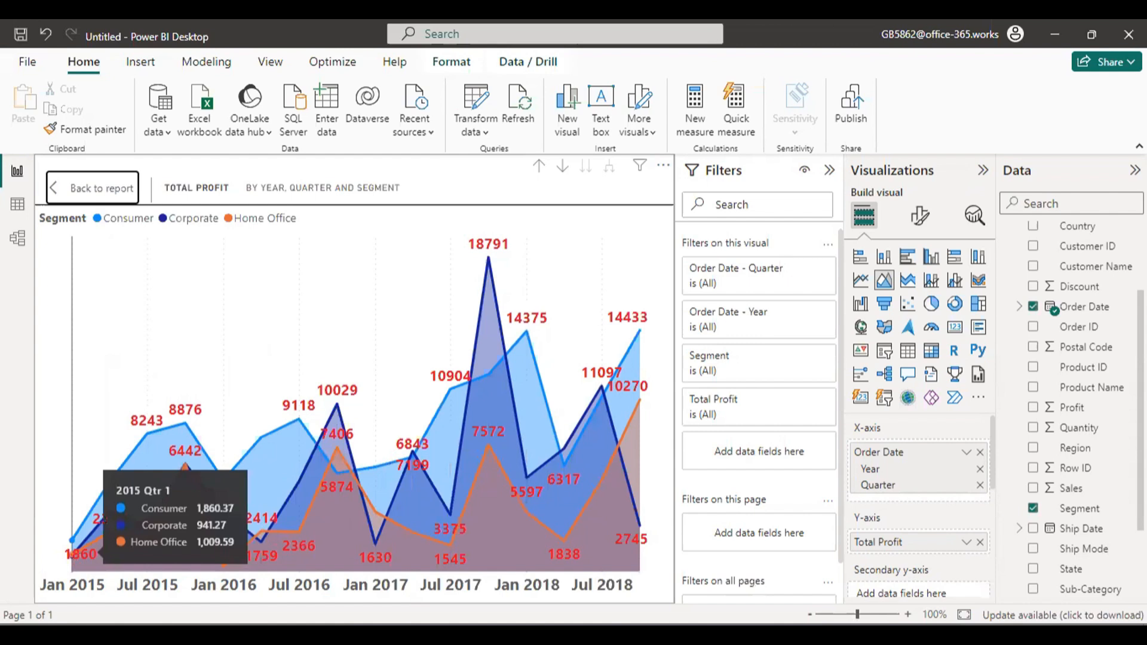
key(ctrl+2)
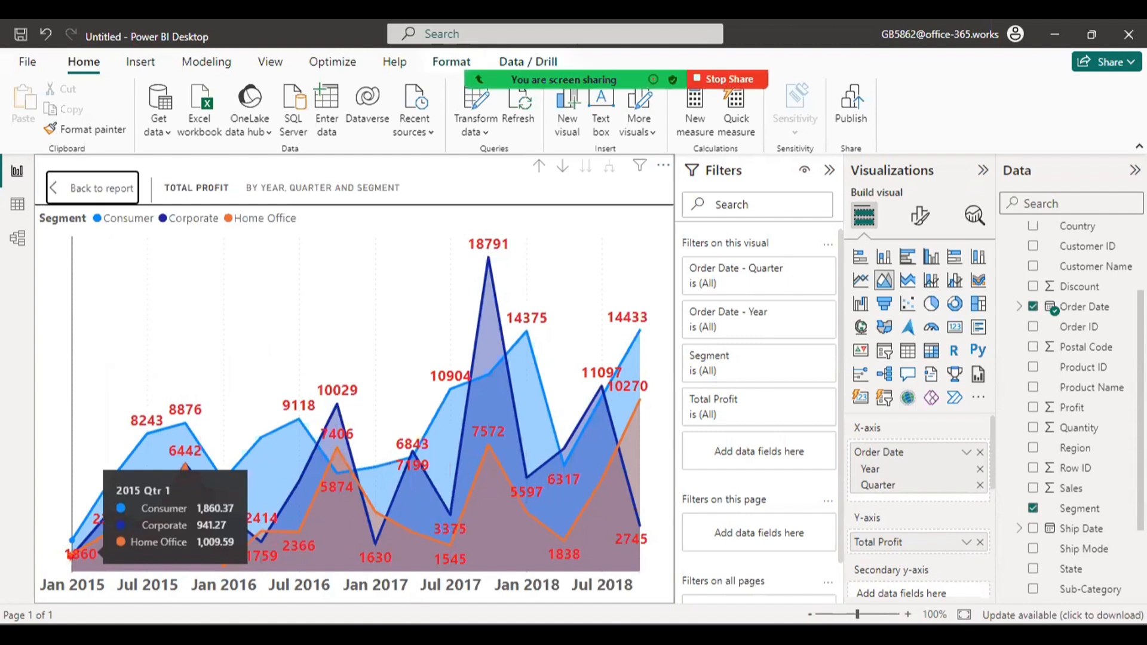
drag(150, 512, 272, 538)
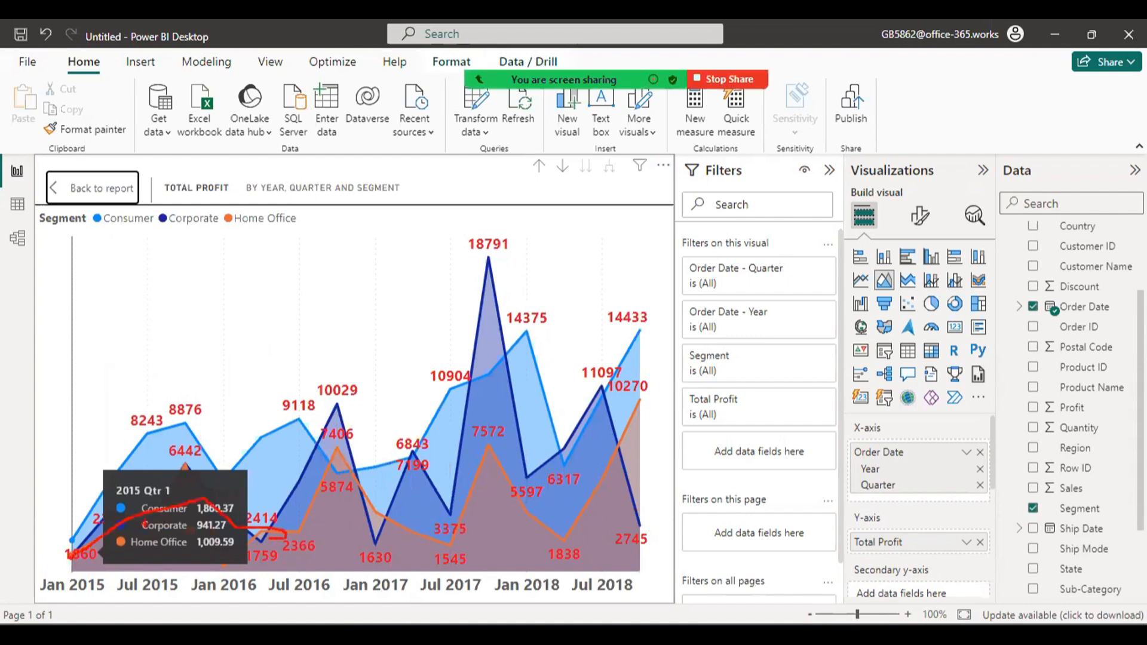
mouse_move(79, 542)
mouse_down()
mouse_move(126, 452)
mouse_move(195, 452)
mouse_up()
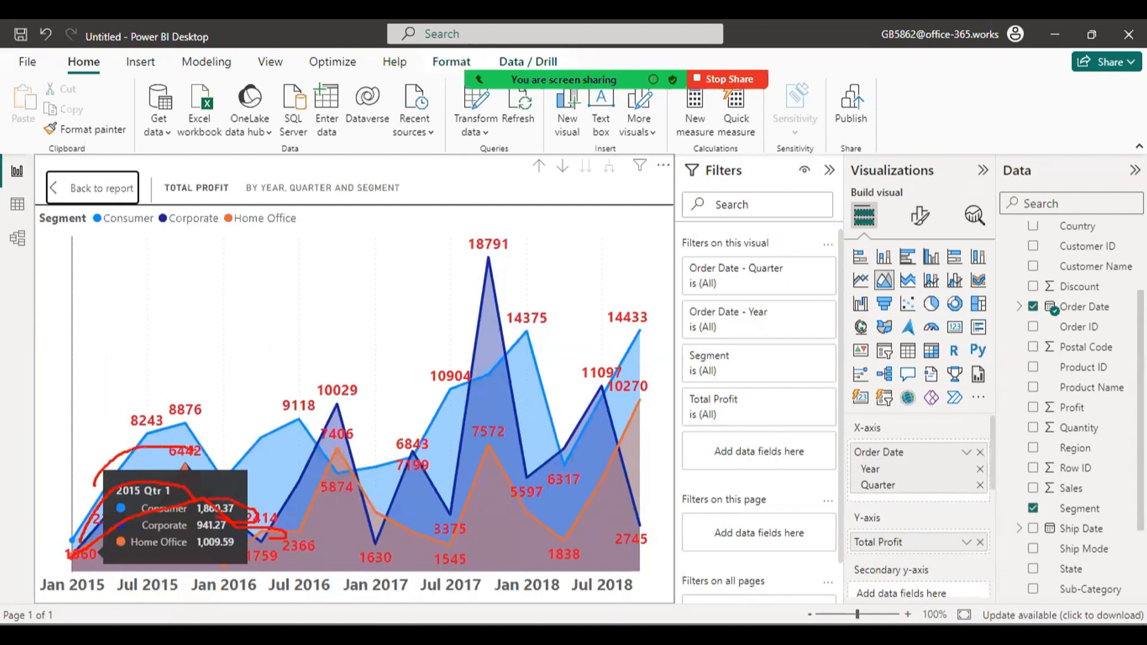
click(60, 188)
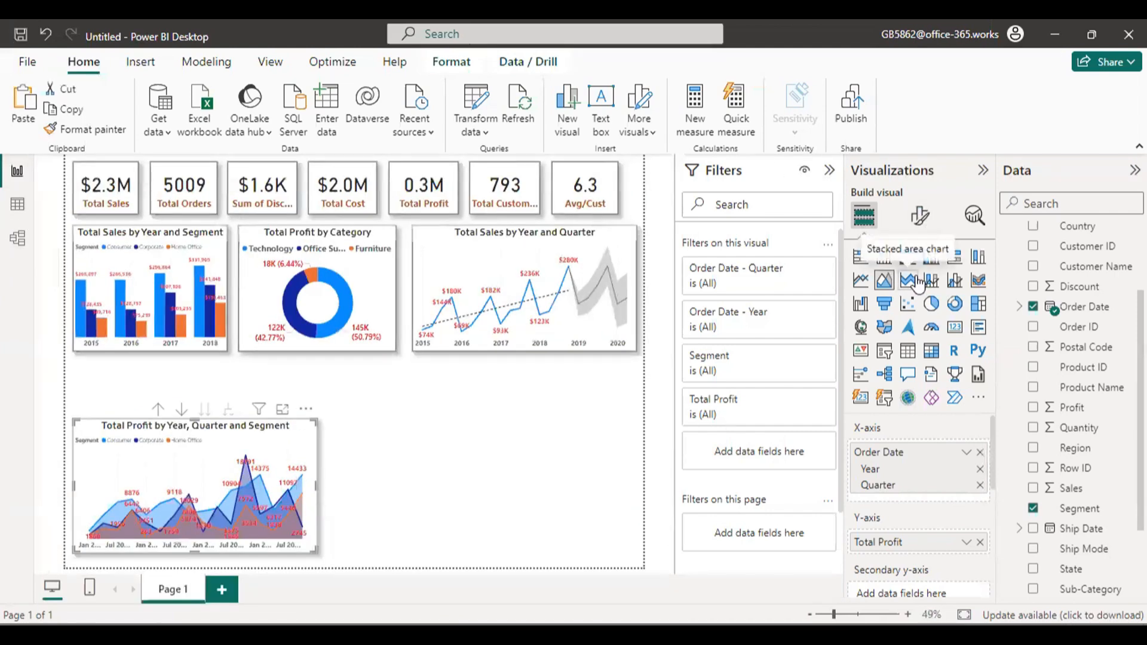
Step: Try the Total Profit chart as a stacked area chart, inspect 2017 Qtr 1 in focus mode, and restore the area chart type
click(918, 283)
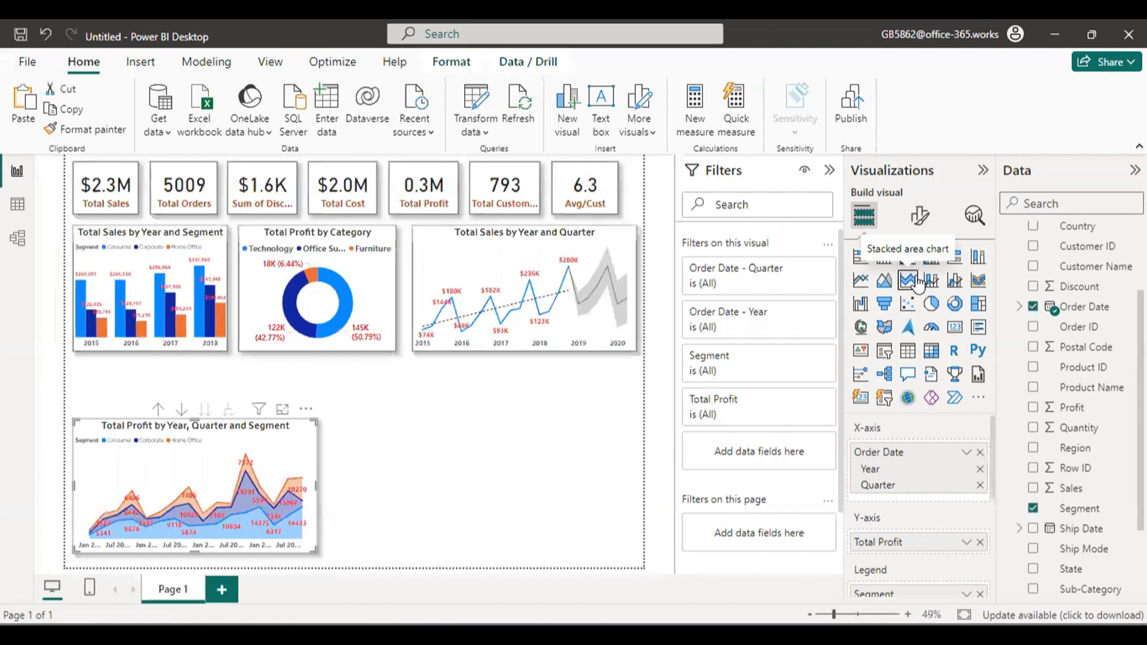
click(283, 410)
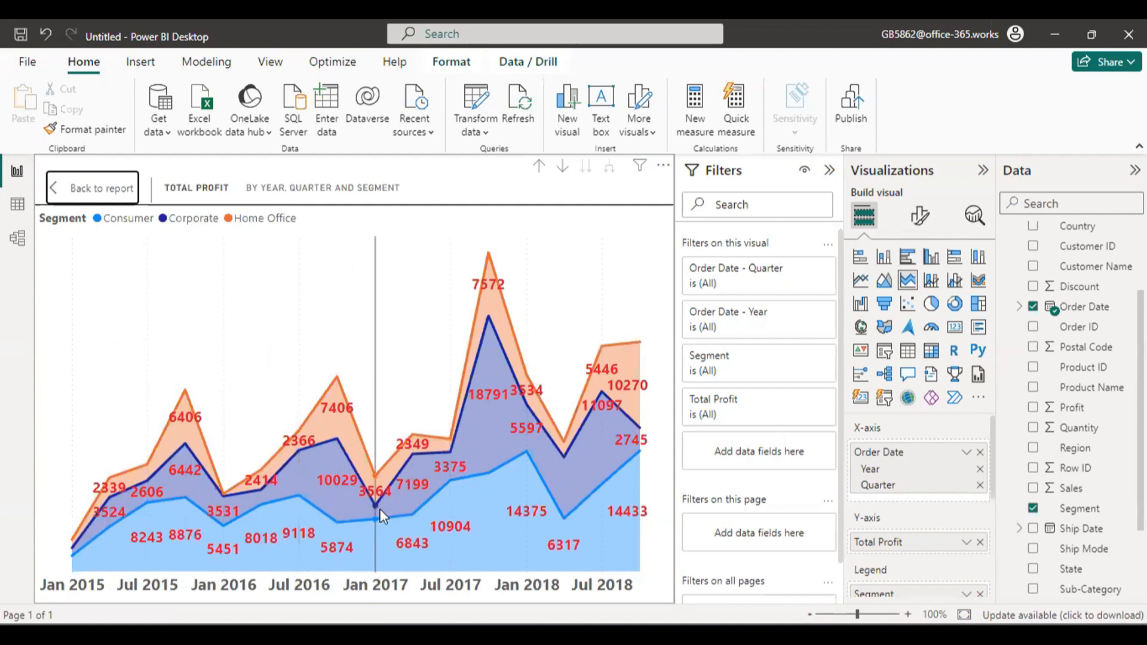
mouse_move(375, 513)
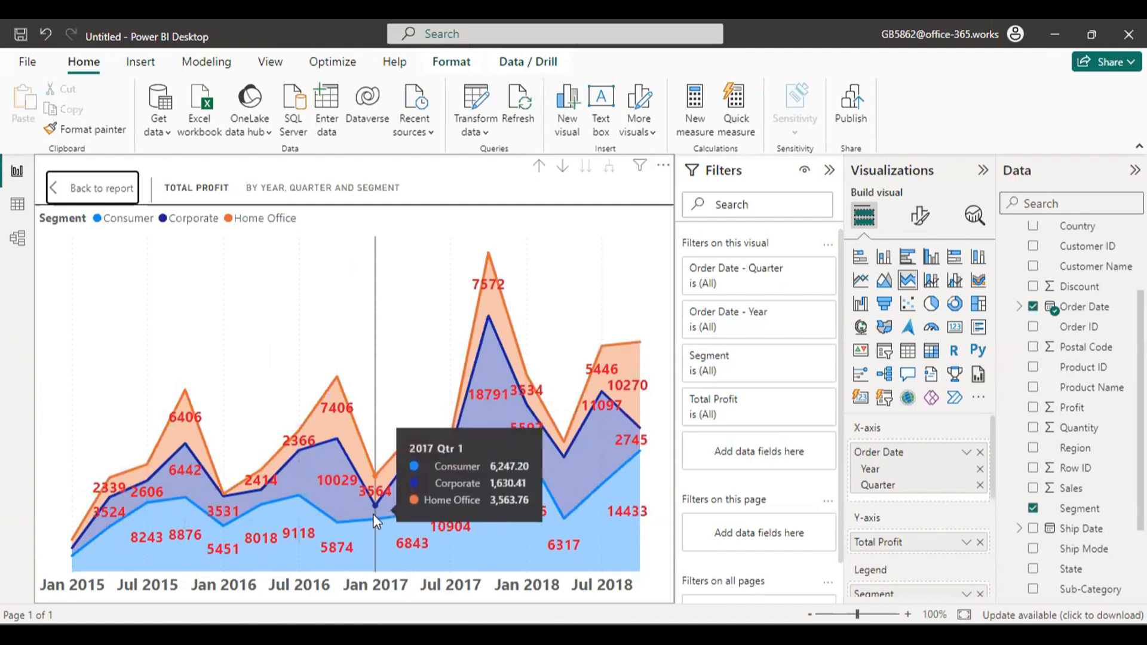
click(372, 507)
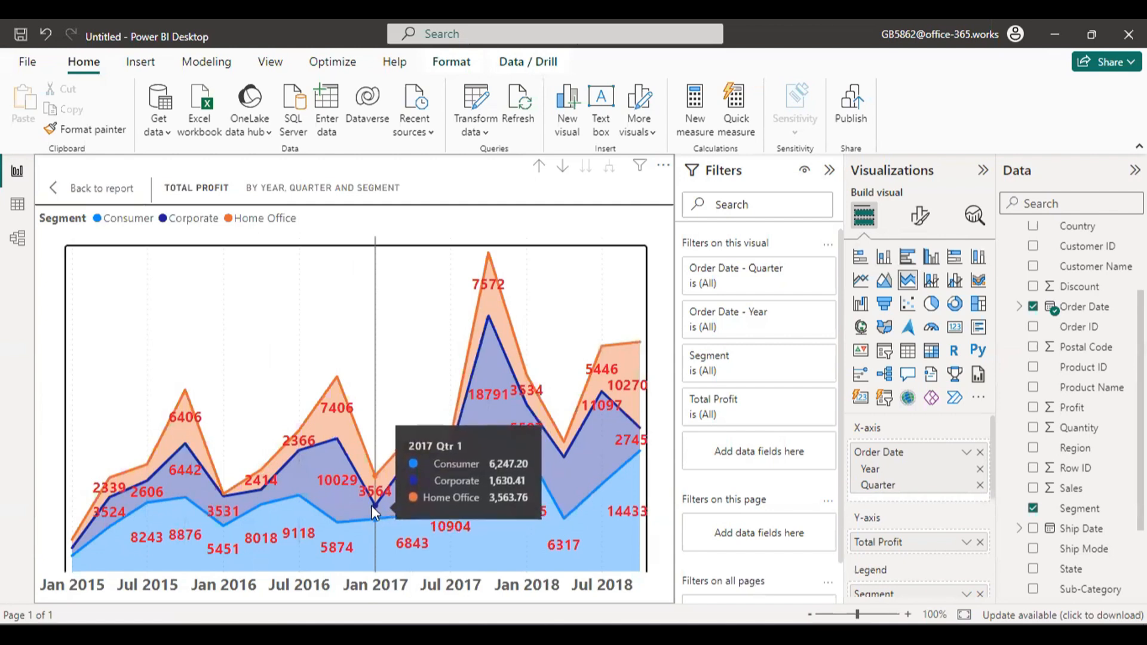
click(61, 191)
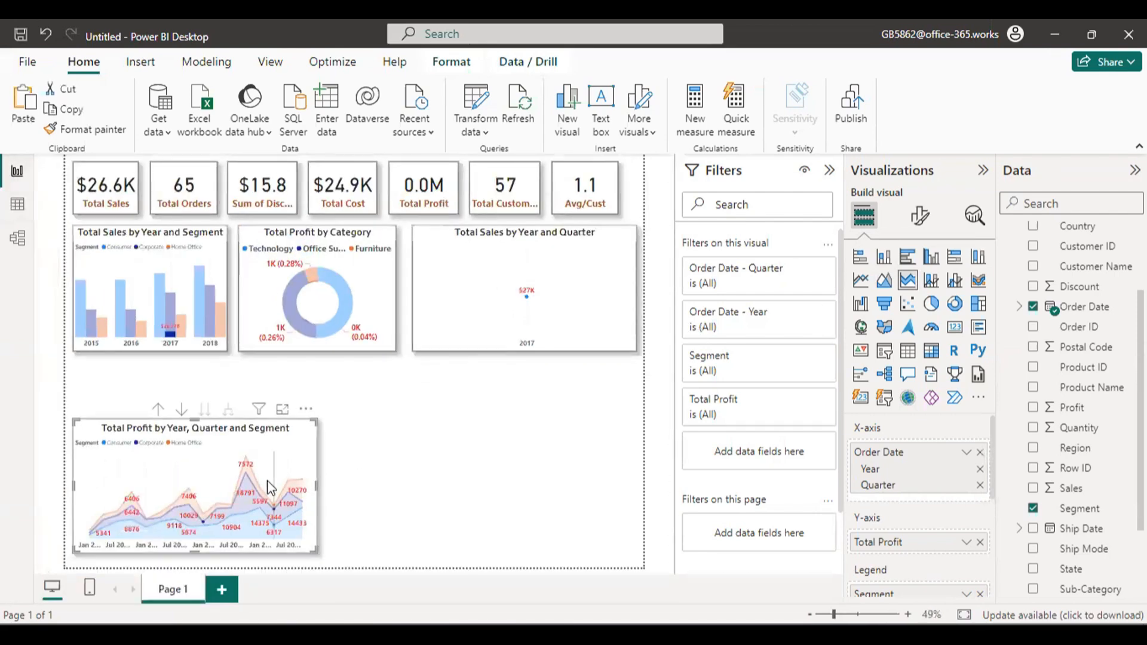
click(267, 480)
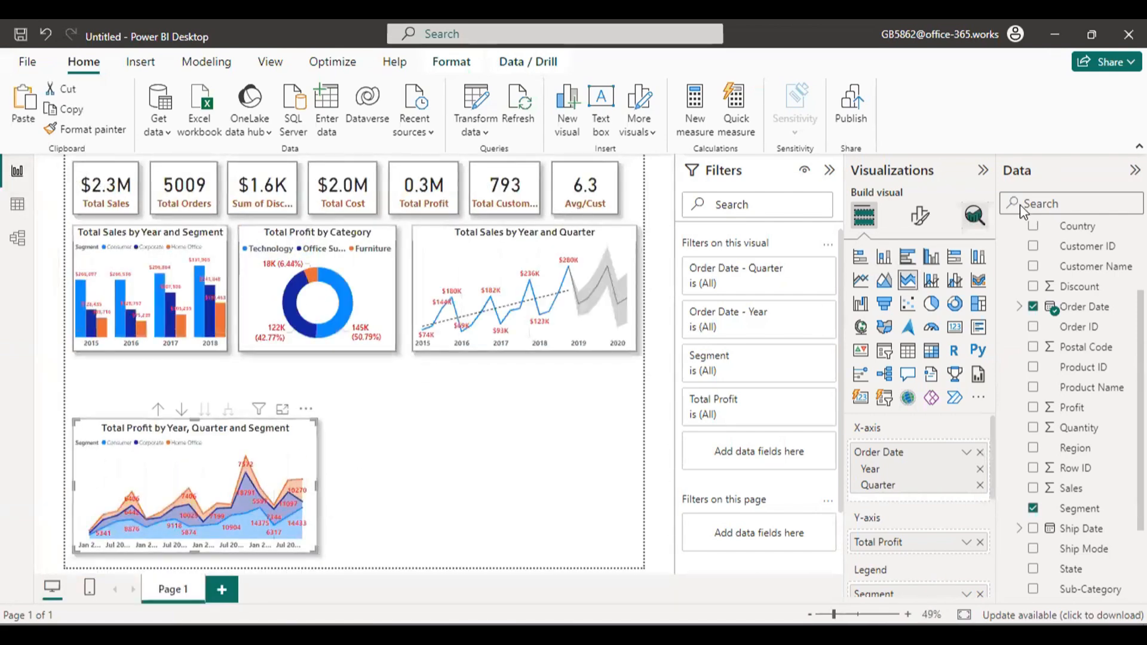
click(885, 286)
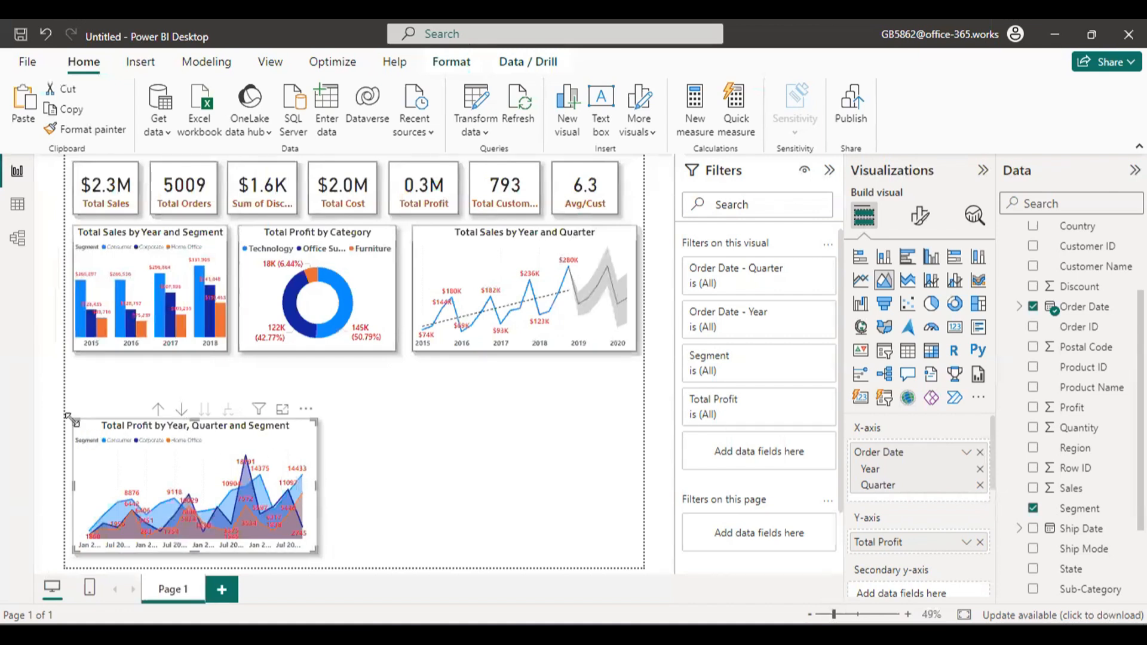
Step: Make the Total Profit by Year, Quarter and Segment chart taller, change it to a ribbon chart, and view it in focus mode
drag(71, 419, 70, 400)
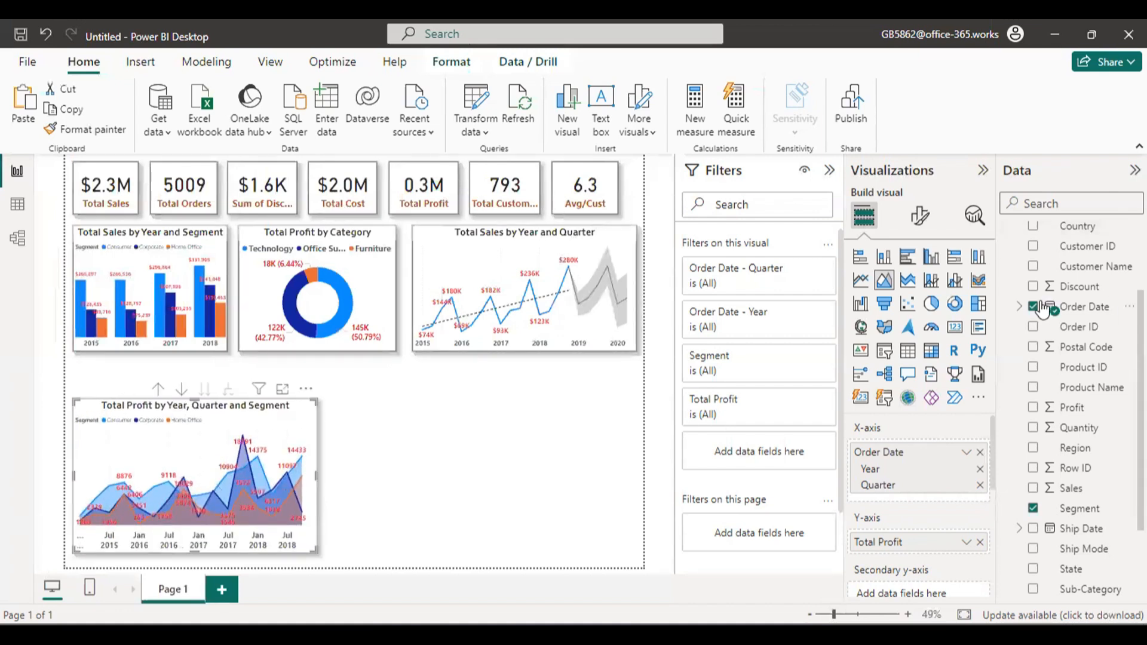
click(978, 281)
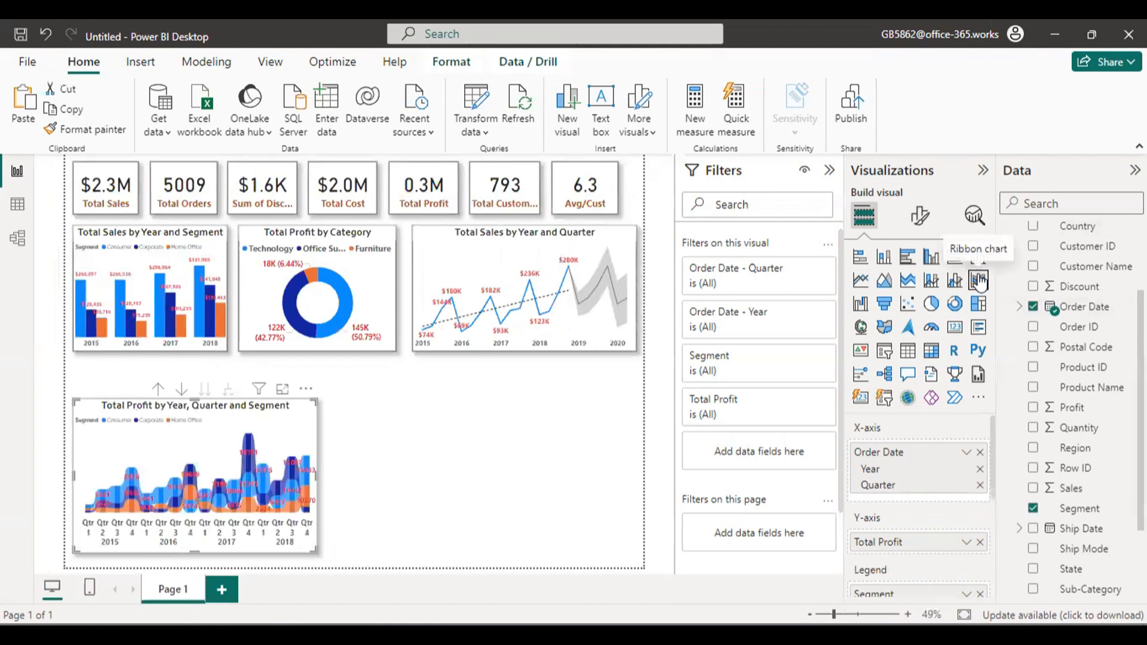
click(279, 395)
mouse_move(259, 500)
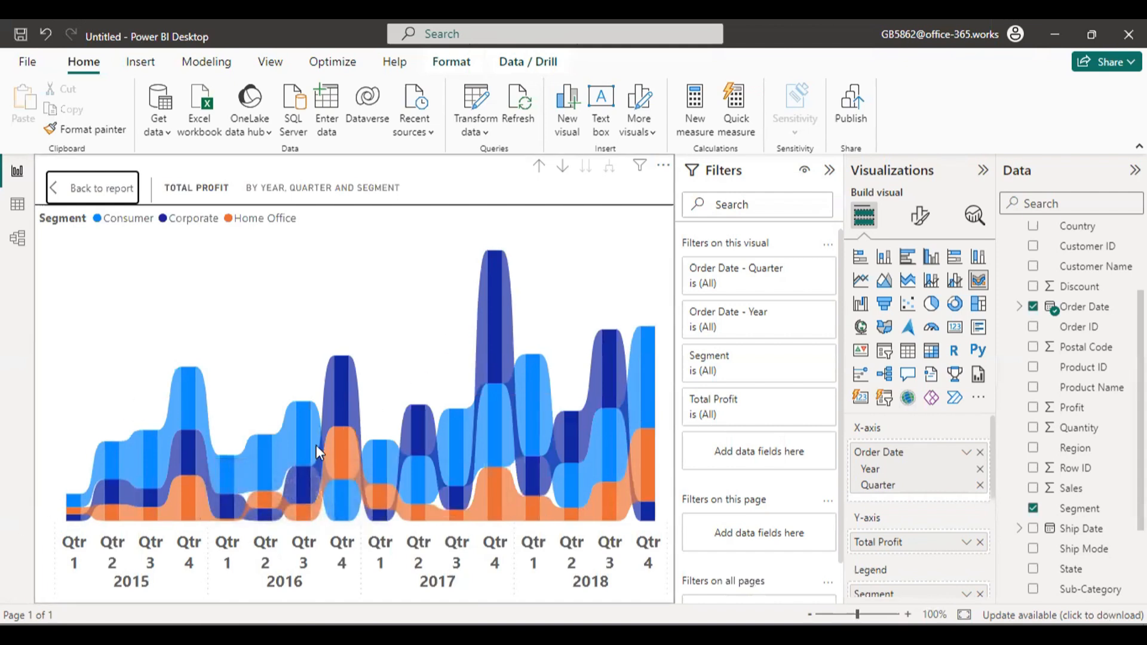
click(51, 187)
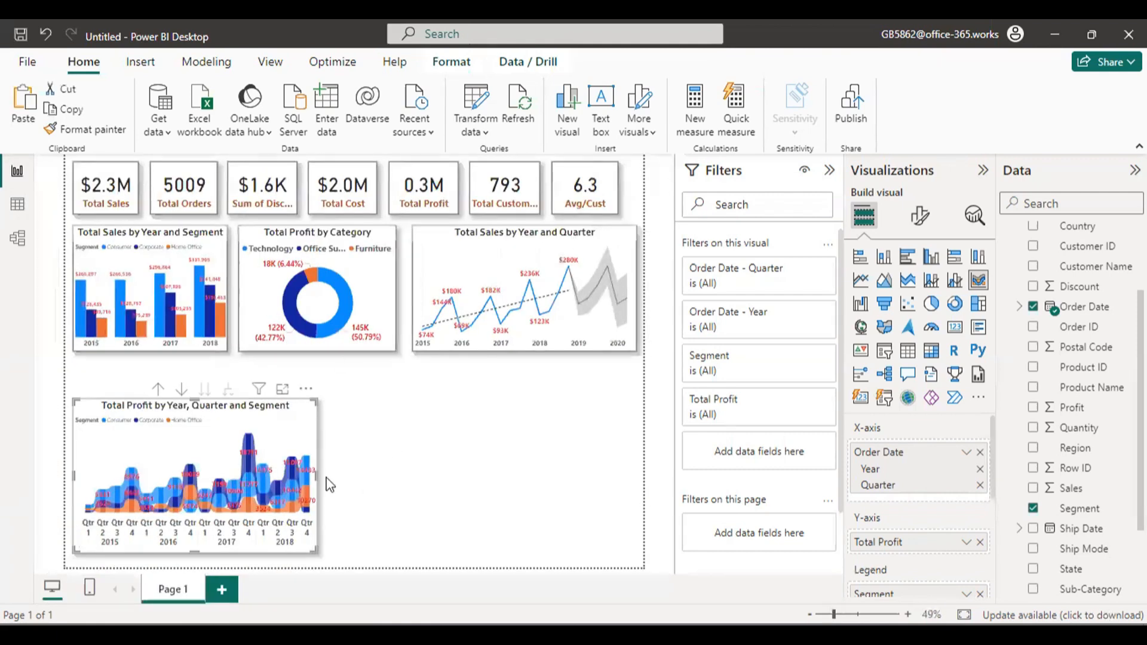
Step: Narrow the Total Profit ribbon chart and place a pasted copy of it in the empty space beside it
drag(317, 481, 294, 481)
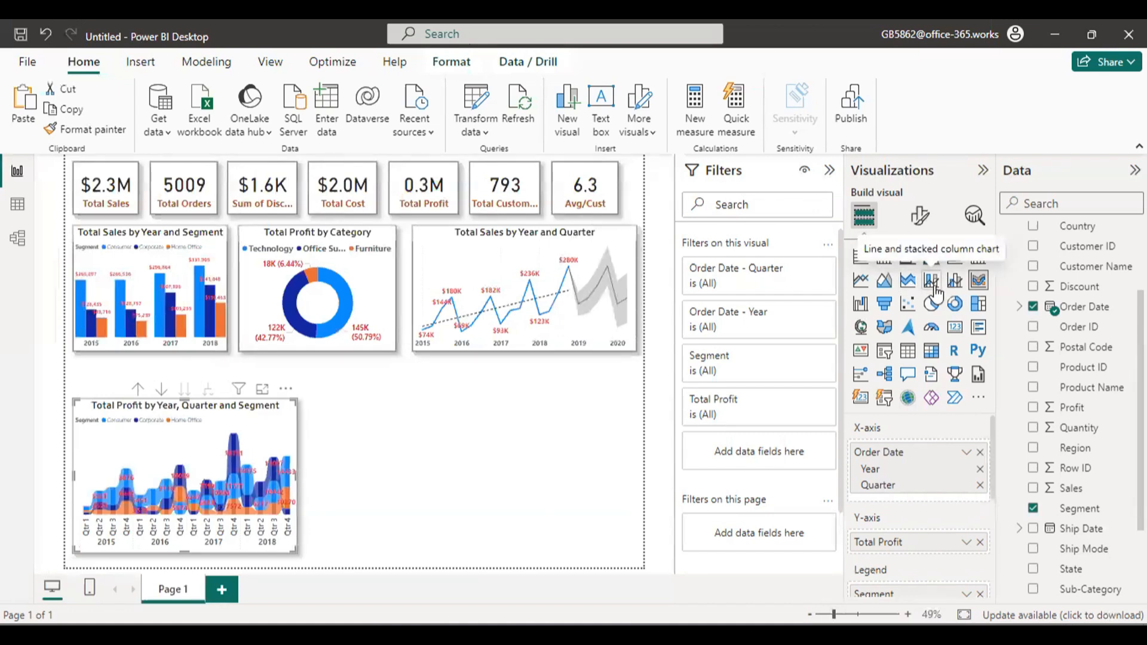
click(502, 455)
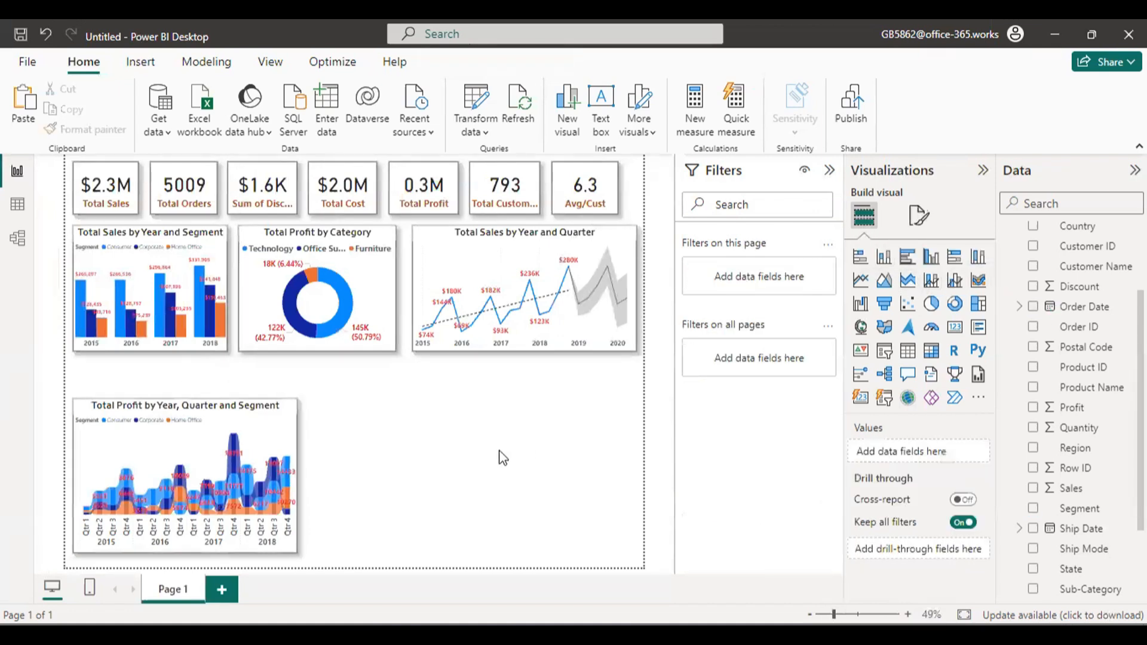
click(265, 453)
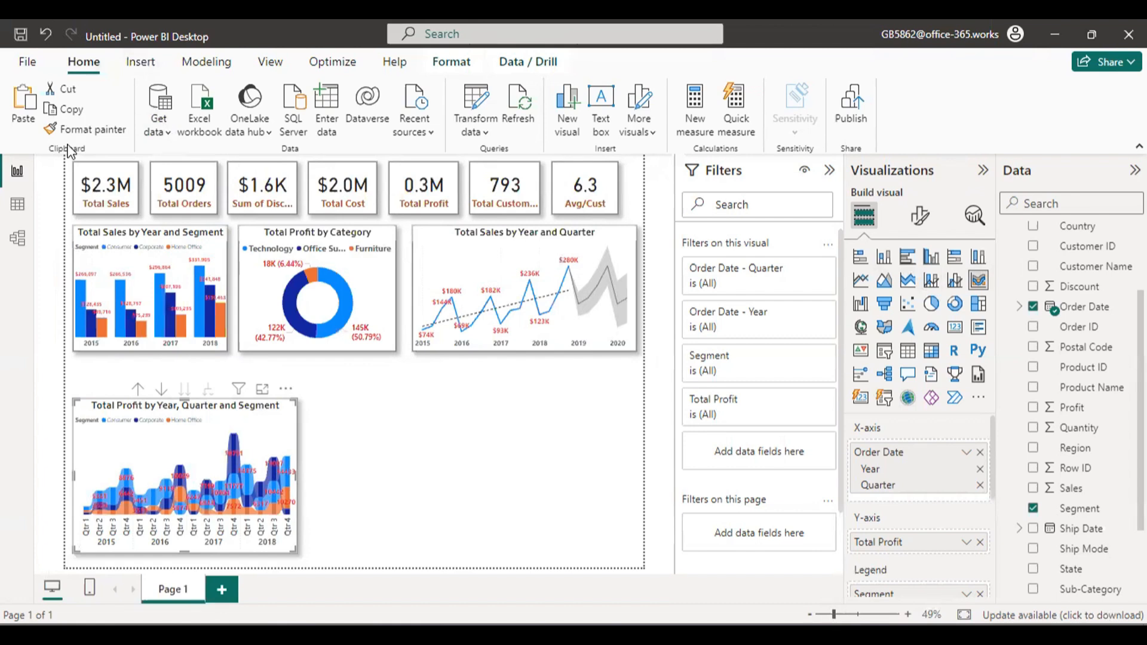
click(24, 104)
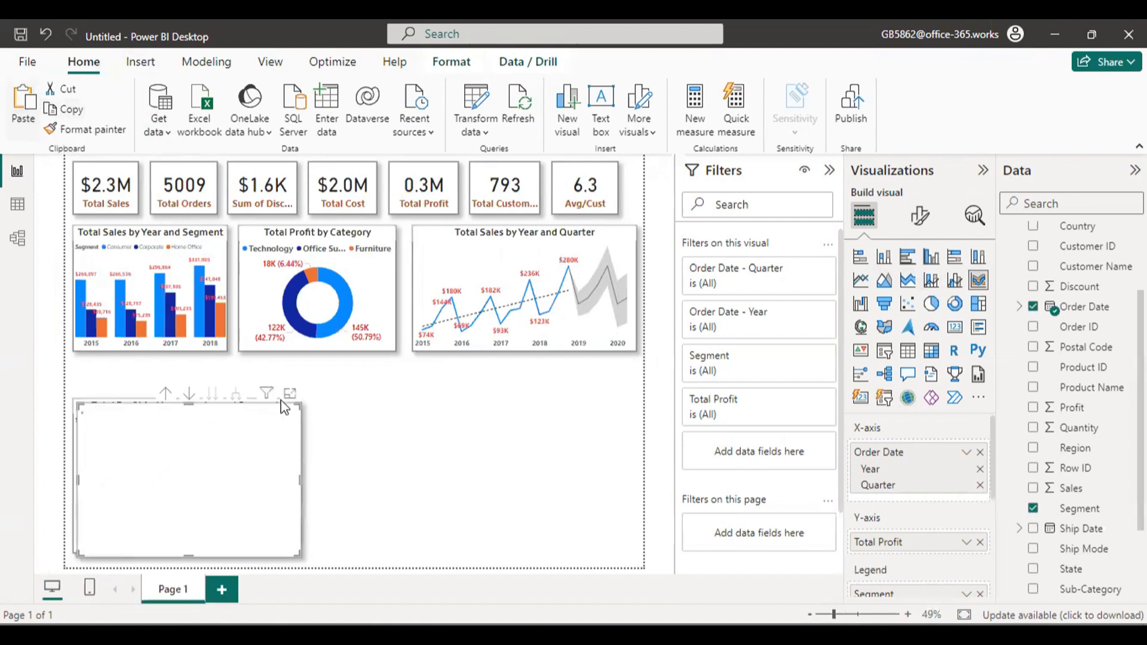
drag(242, 457, 476, 454)
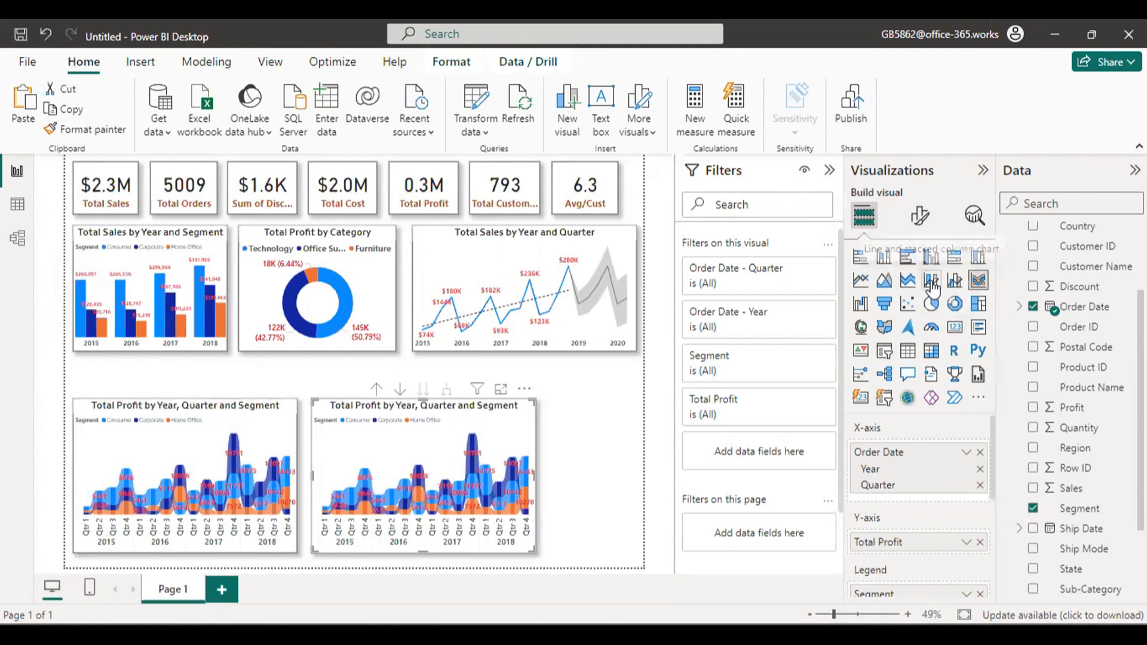
Step: Change the copied chart to a line and stacked column chart with Sub-Category on the X-axis and Total Sales on the column y-axis
click(932, 282)
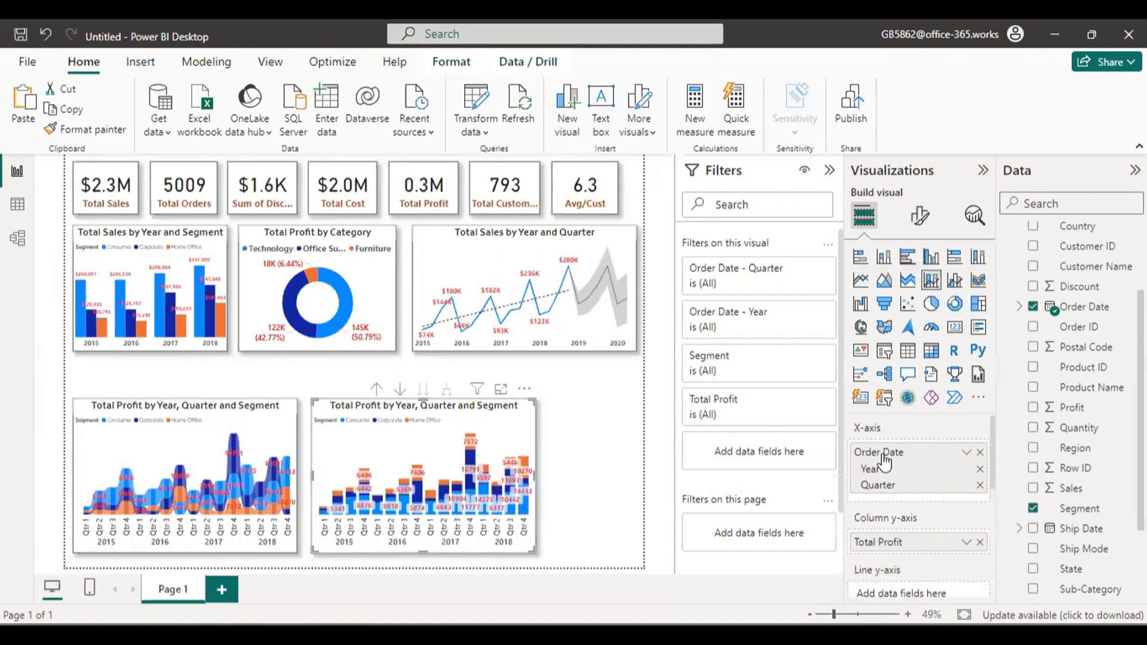
mouse_move(843, 416)
mouse_down()
mouse_move(868, 461)
mouse_move(960, 501)
mouse_up()
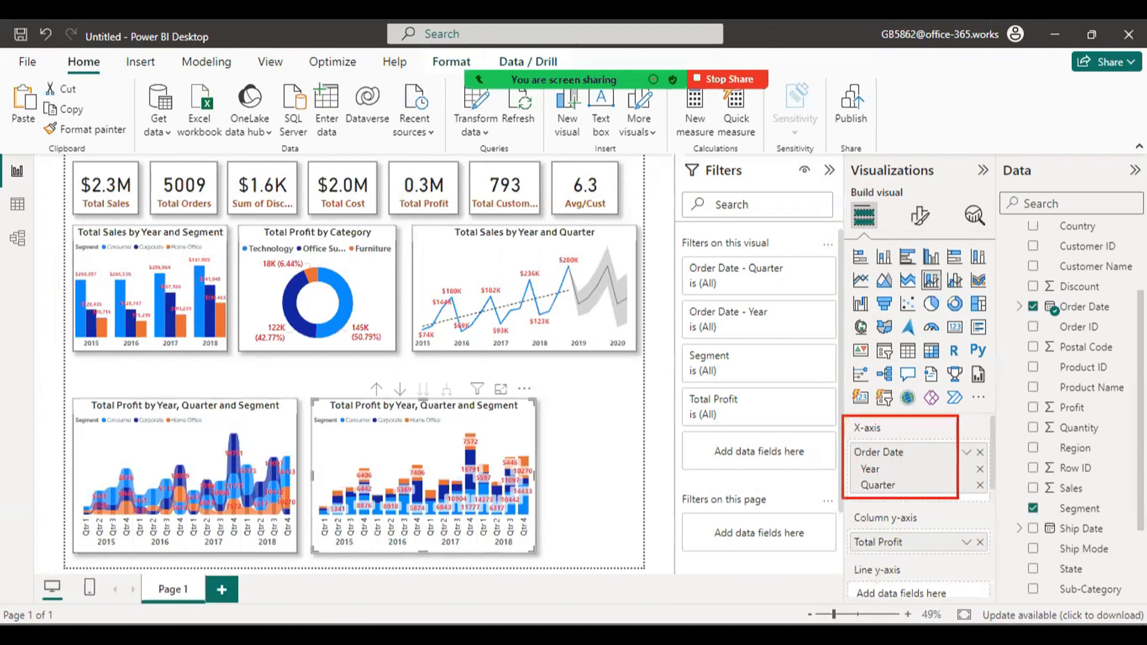
click(980, 453)
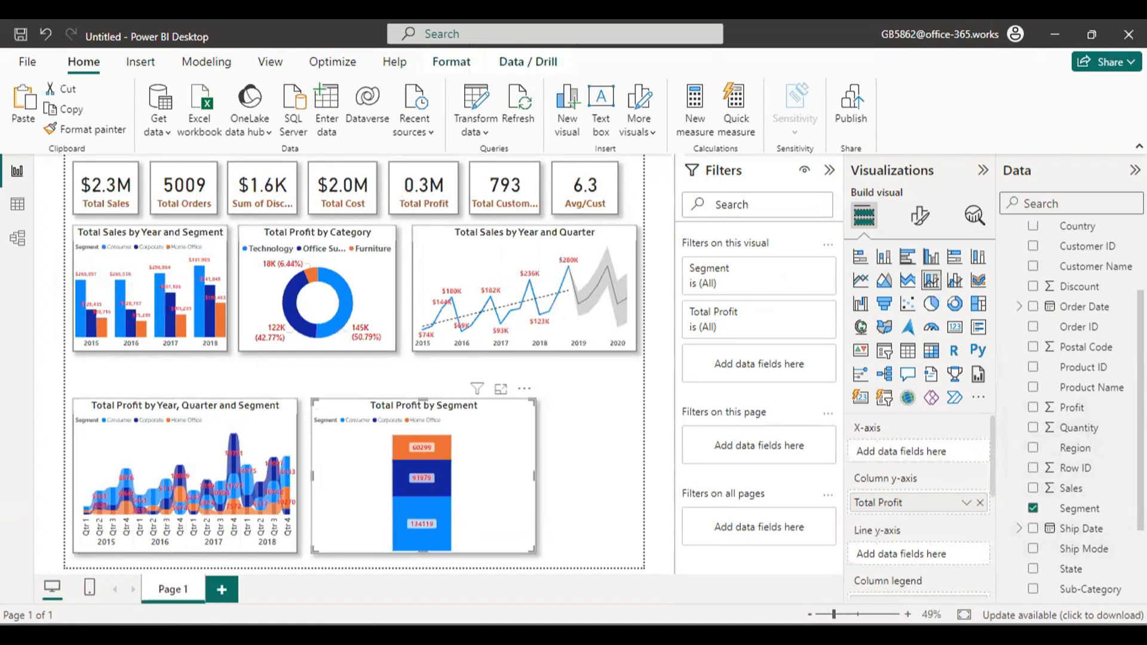
drag(1117, 589, 940, 455)
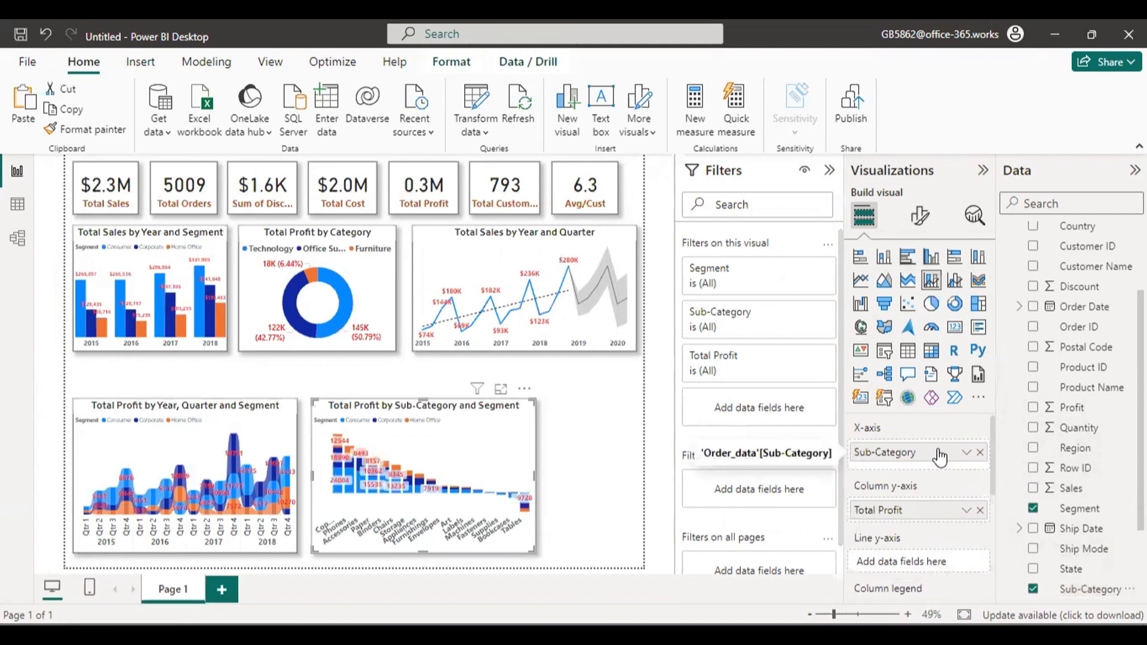
click(980, 510)
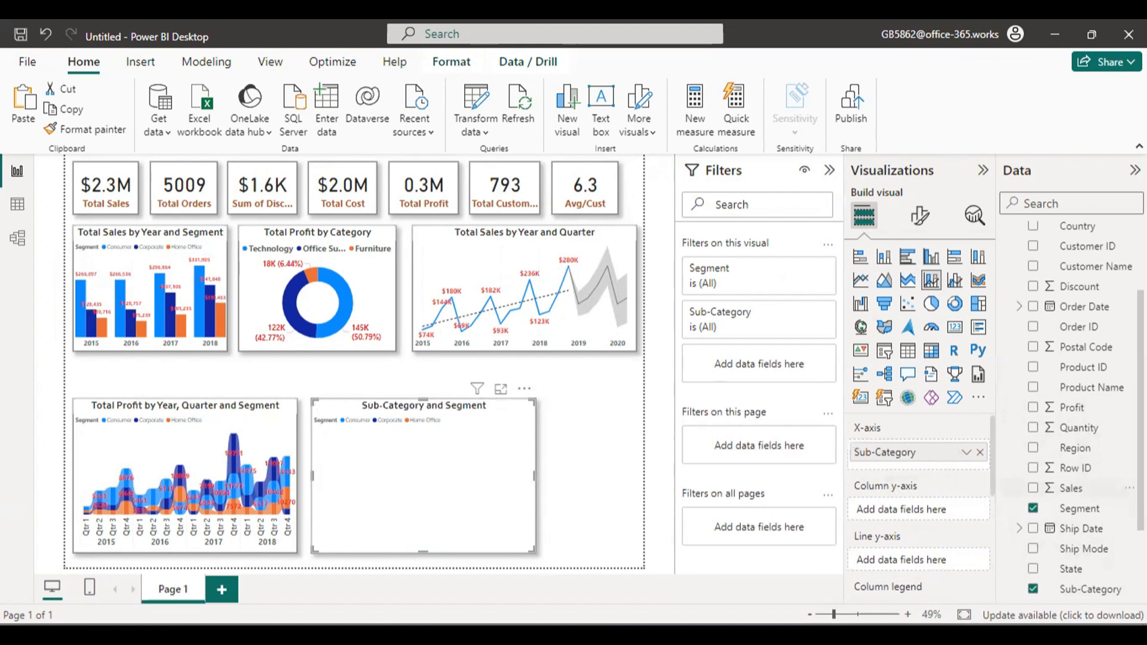
scroll(1076, 407, down, 3)
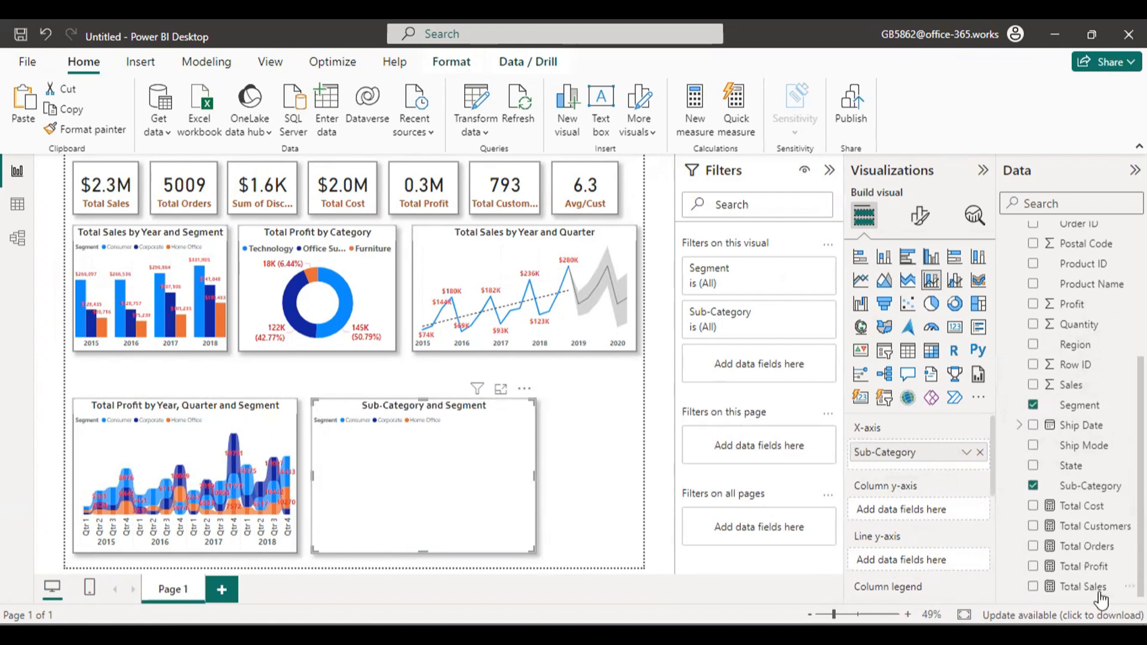
drag(1084, 588, 916, 508)
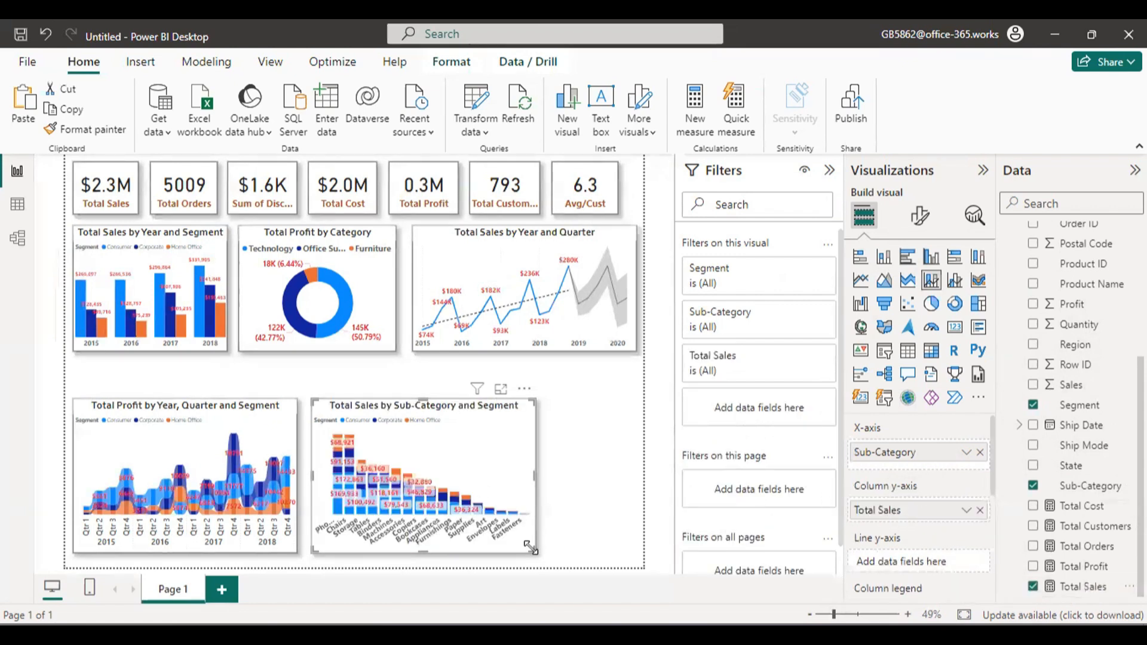
Step: Widen the Total Sales by Sub-Category and Segment chart, narrow the ribbon chart further, and close the gap between them
drag(531, 548, 585, 553)
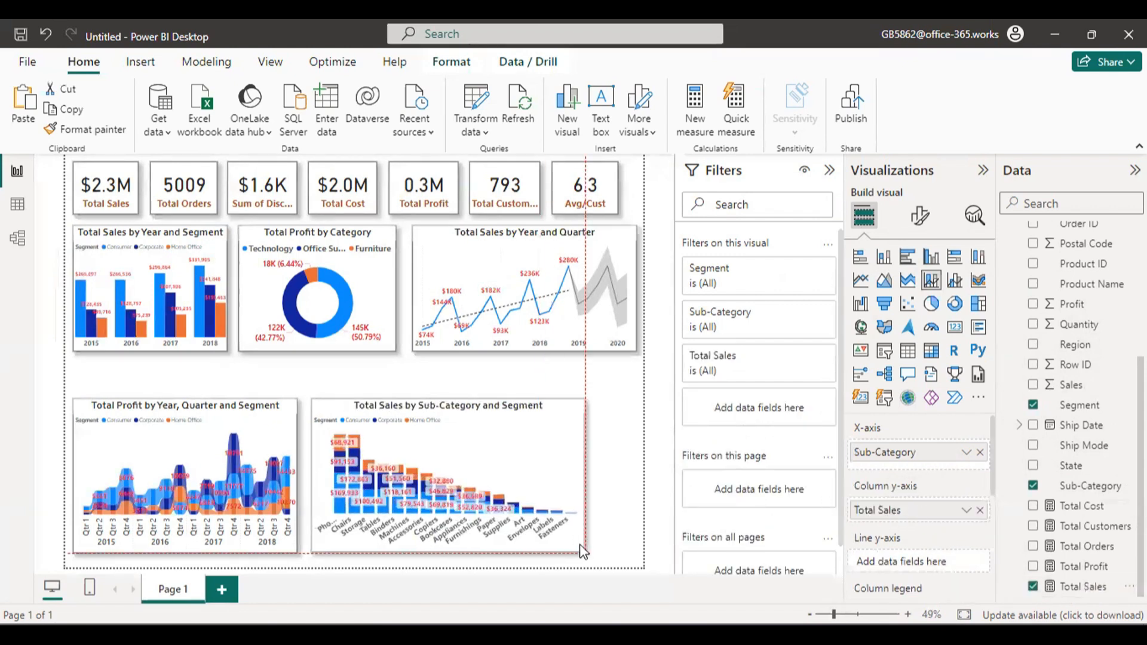
click(294, 508)
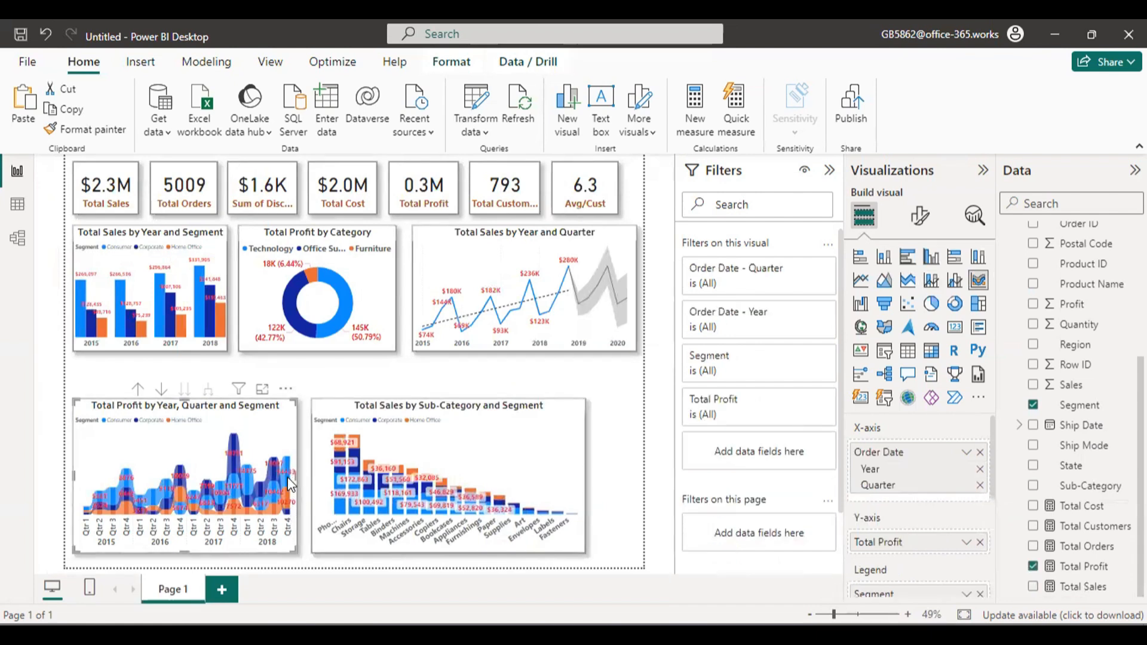
mouse_move(289, 478)
mouse_down()
mouse_move(261, 484)
mouse_move(280, 478)
mouse_up()
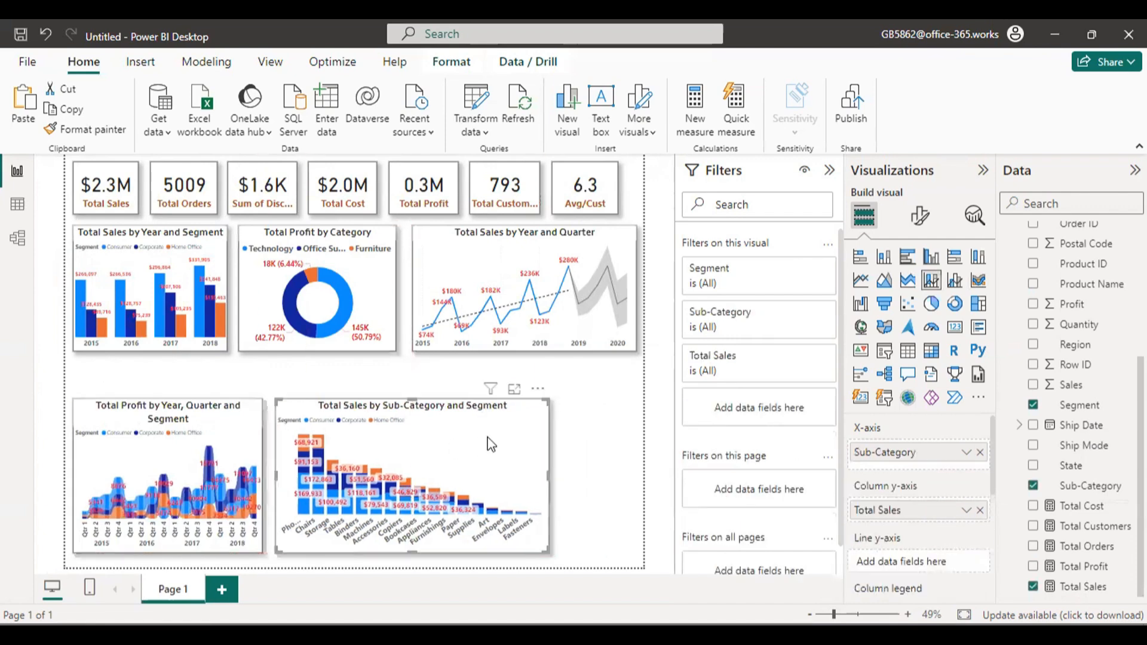
Step: Open the Total Sales by Sub-Category and Segment chart in focus mode and add Total Profit to its line y-axis
click(514, 389)
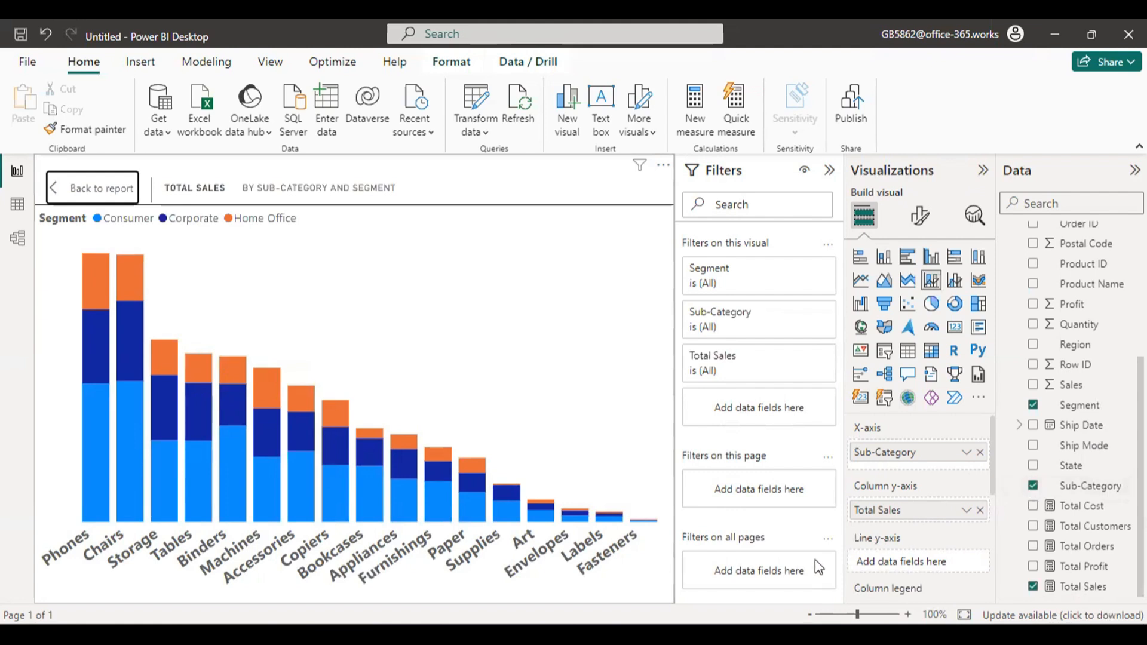
key(ctrl+2)
mouse_move(844, 530)
mouse_down()
mouse_move(867, 553)
mouse_move(994, 575)
mouse_up()
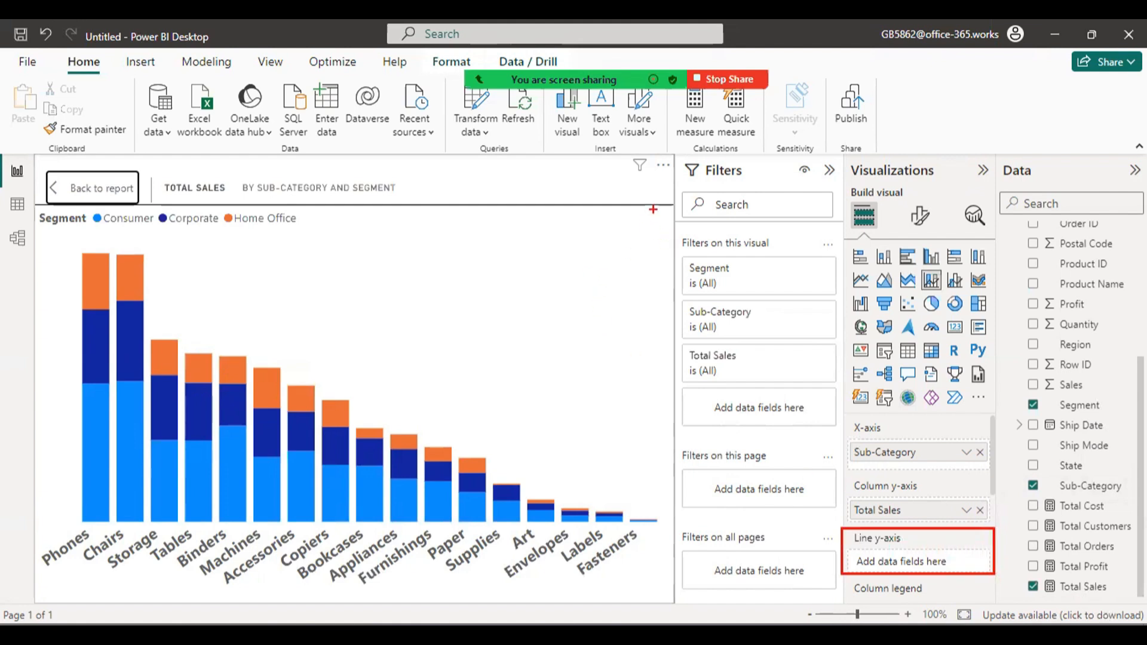
mouse_move(654, 209)
mouse_down()
mouse_move(682, 367)
mouse_move(687, 523)
mouse_up()
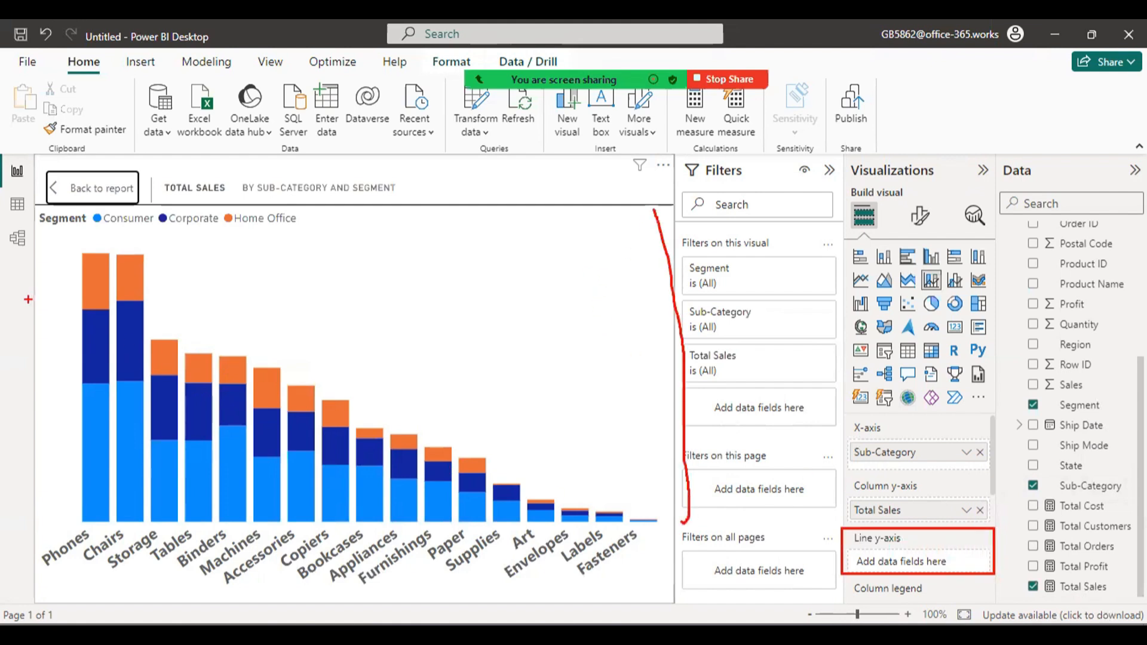
mouse_move(33, 245)
mouse_down()
mouse_move(36, 427)
mouse_move(53, 532)
mouse_up()
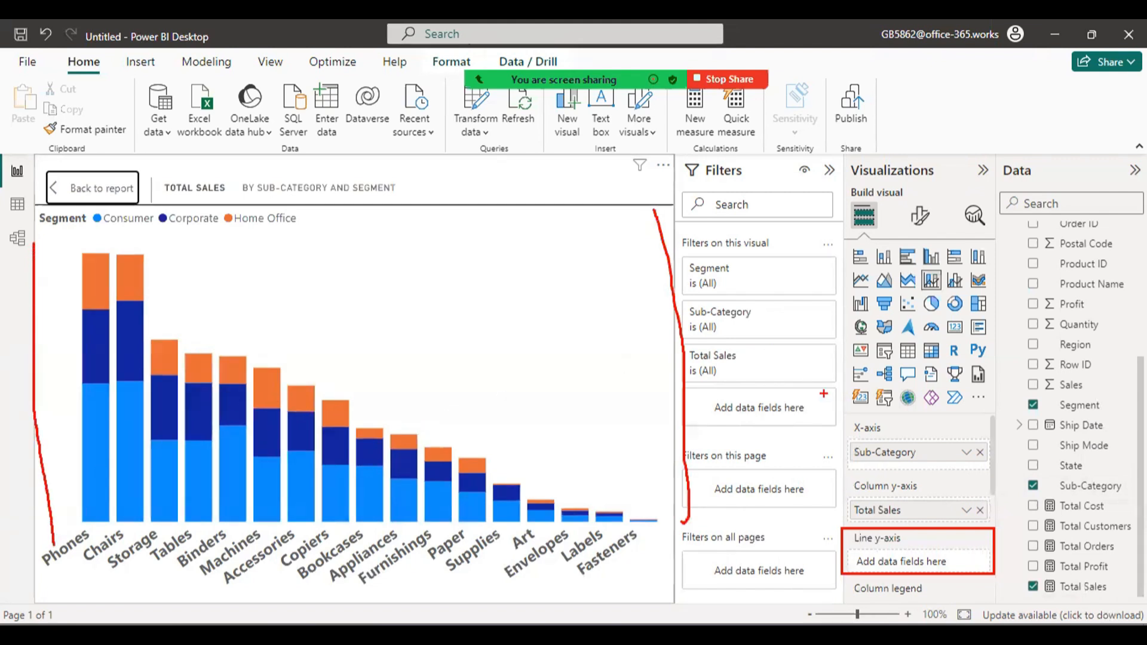
mouse_move(868, 509)
mouse_down()
mouse_move(319, 118)
mouse_move(10, 347)
mouse_move(2, 431)
mouse_up()
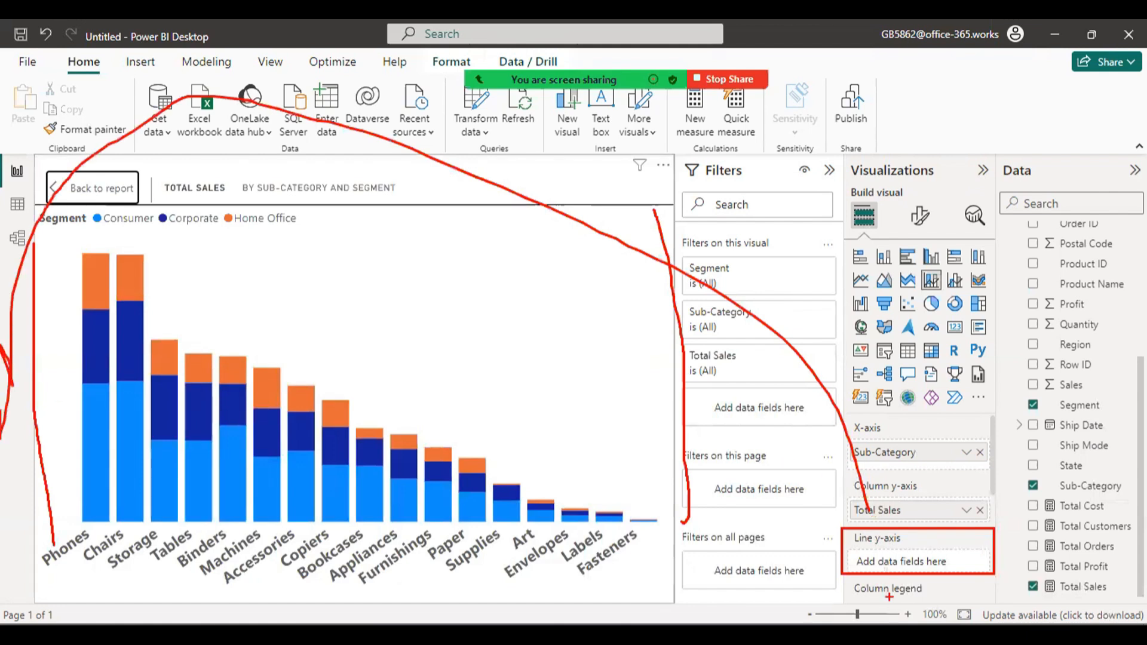
mouse_move(887, 570)
mouse_down()
mouse_move(722, 539)
mouse_move(641, 367)
mouse_move(616, 402)
mouse_up()
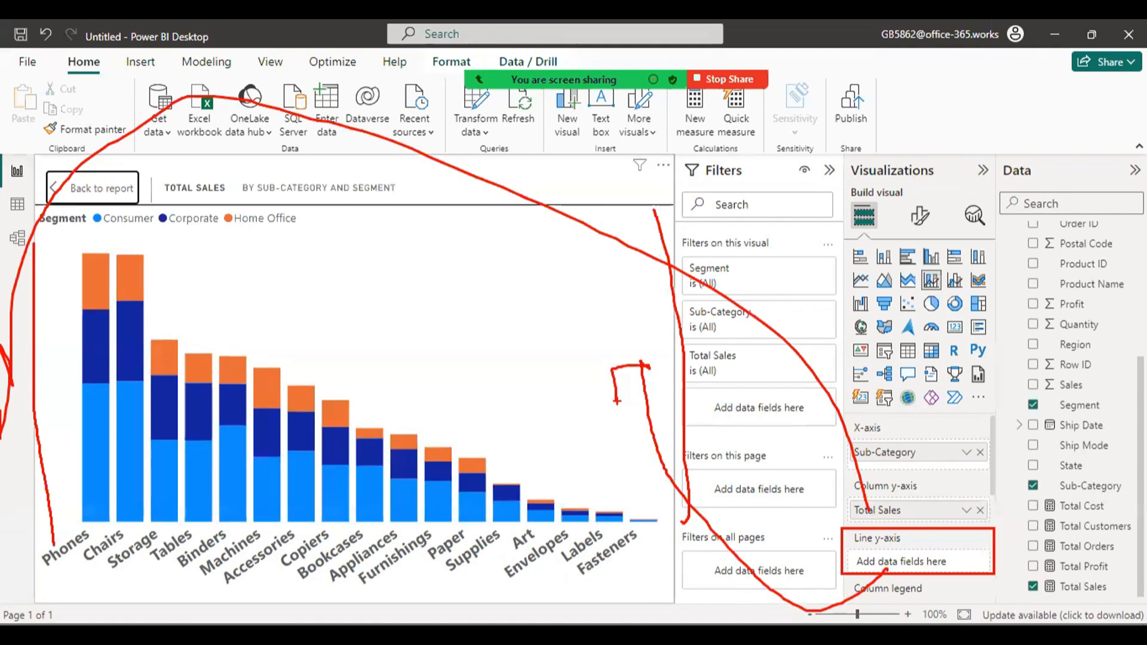
key(Escape)
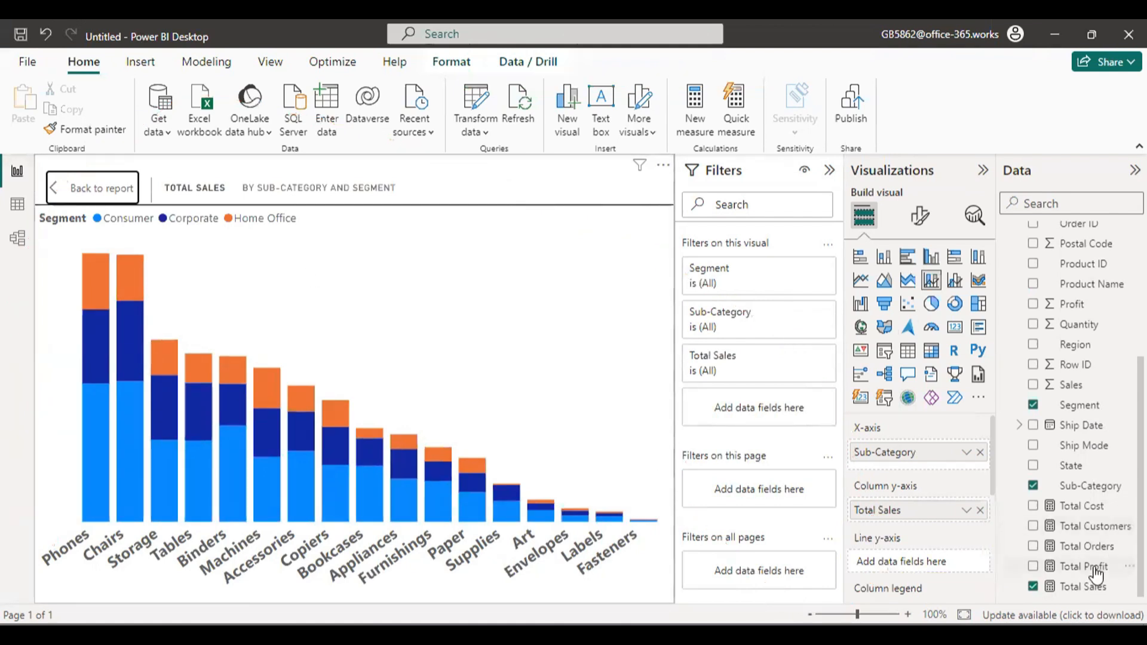
drag(1096, 572, 943, 566)
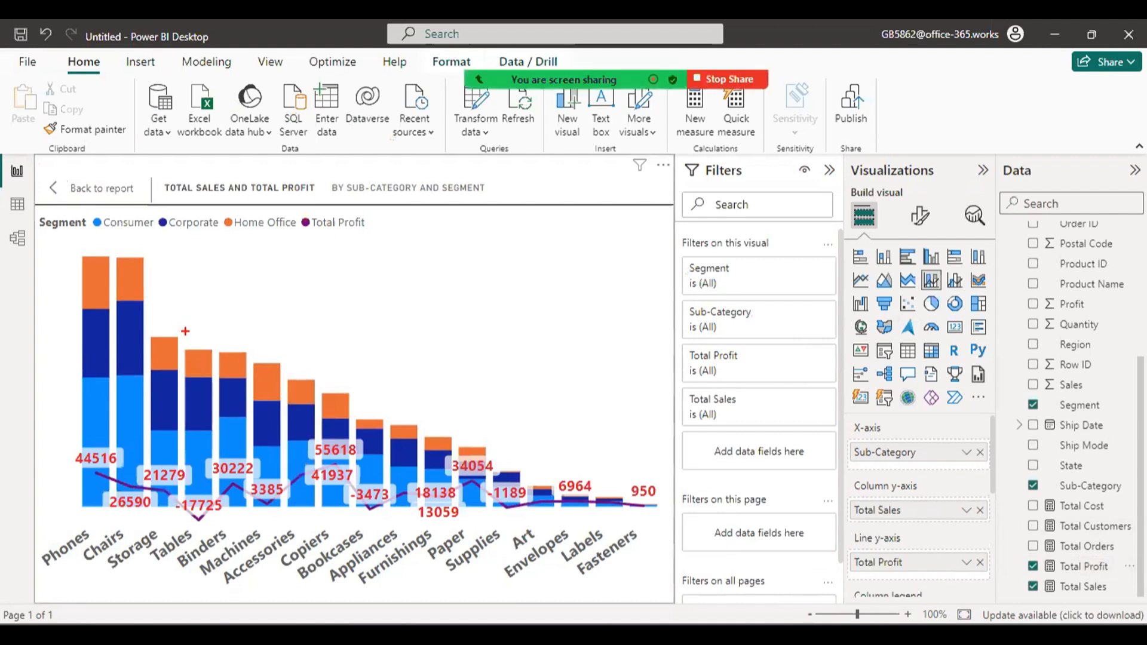
Step: Examine the Total Profit line against the Total Sales columns per sub-category, marking Tables, Bookcases and Phones with temporary screen annotations
mouse_move(178, 340)
mouse_down()
mouse_move(220, 422)
mouse_move(220, 529)
mouse_up()
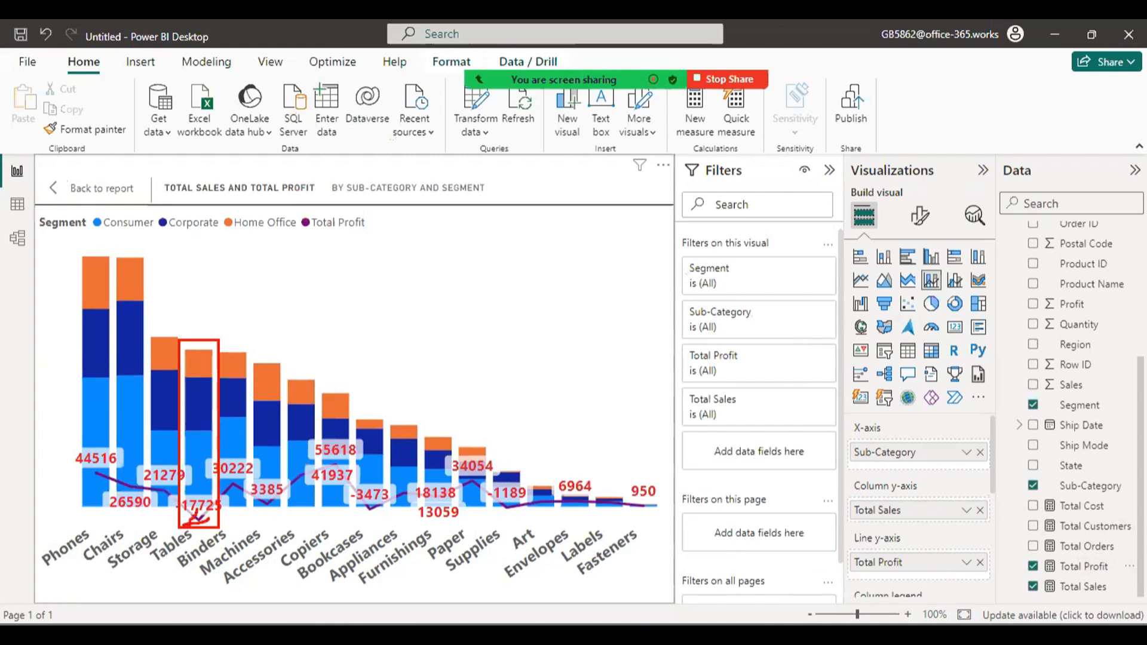
mouse_move(198, 511)
mouse_down()
mouse_move(250, 540)
mouse_move(200, 523)
mouse_up()
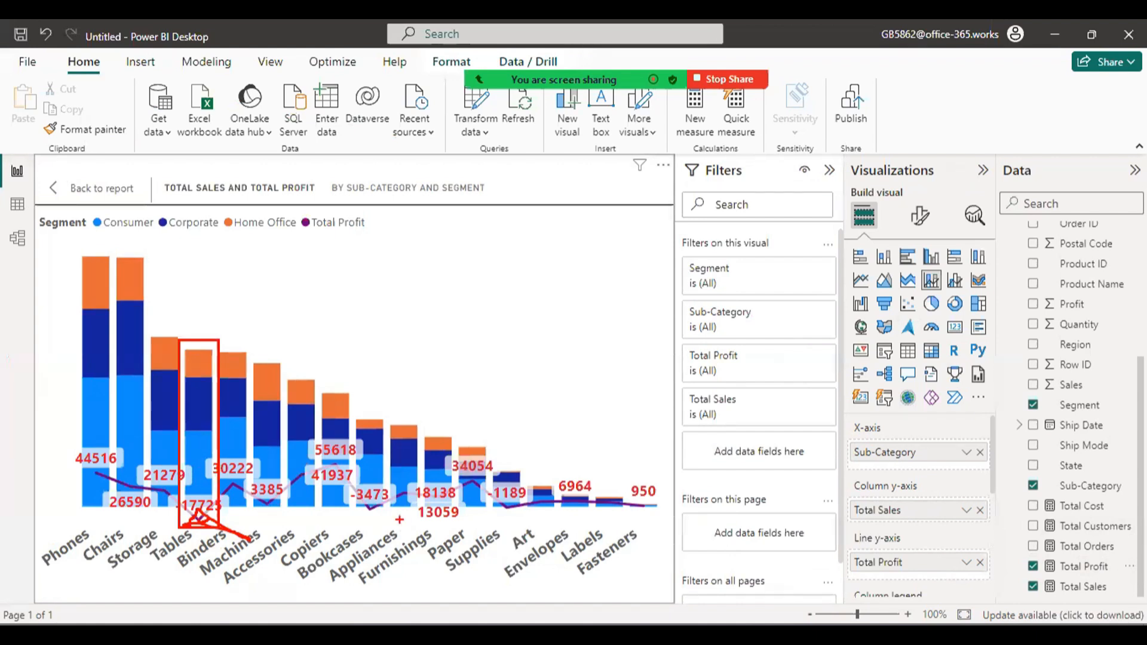
drag(370, 513, 376, 511)
drag(88, 462, 130, 475)
key(Escape)
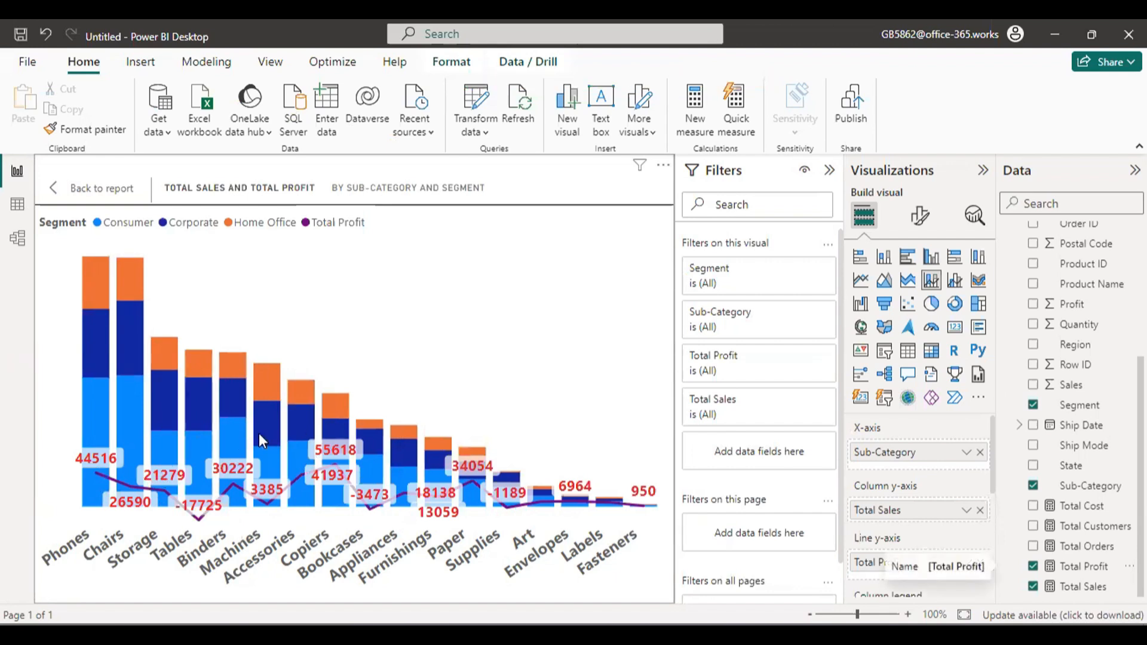
mouse_move(288, 475)
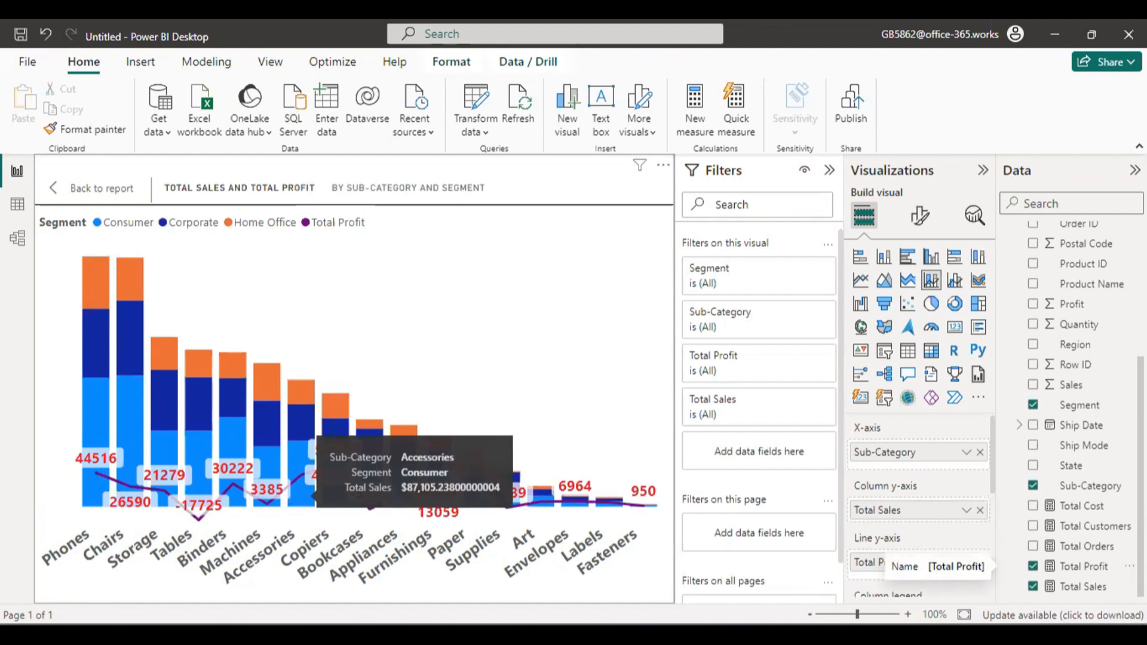
key(ctrl+2)
mouse_move(98, 476)
mouse_down()
mouse_move(167, 494)
mouse_move(219, 482)
mouse_move(273, 510)
mouse_move(296, 471)
mouse_up()
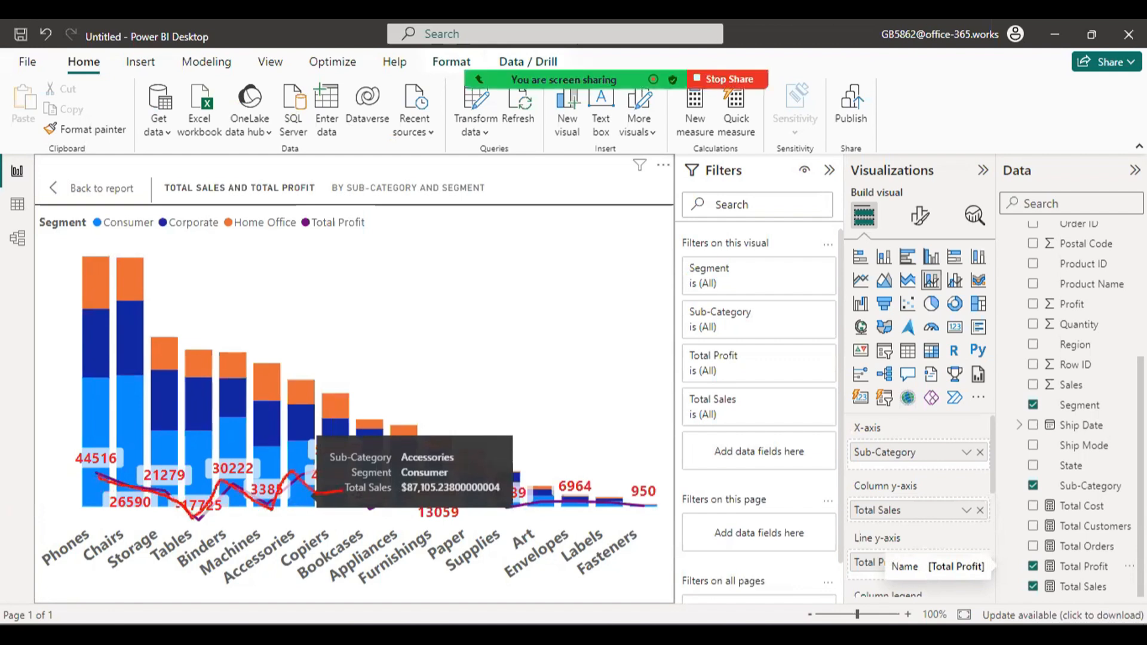
key(Escape)
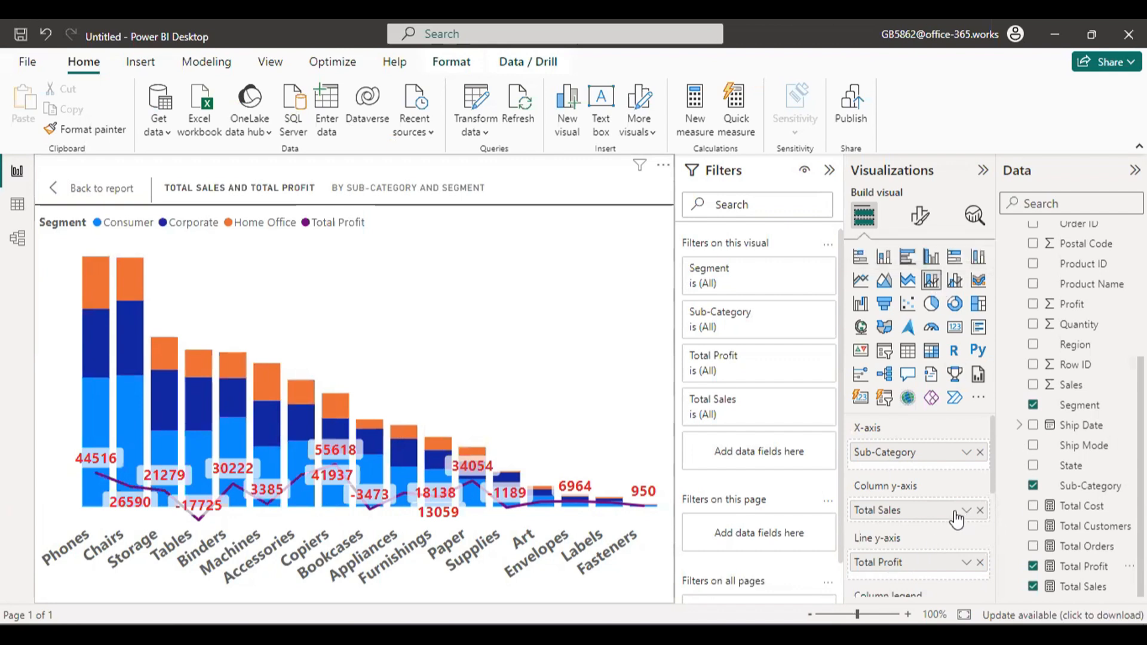
Step: Remove Segment from the column legend of the Total Sales and Total Profit combo chart
scroll(953, 517, down, 3)
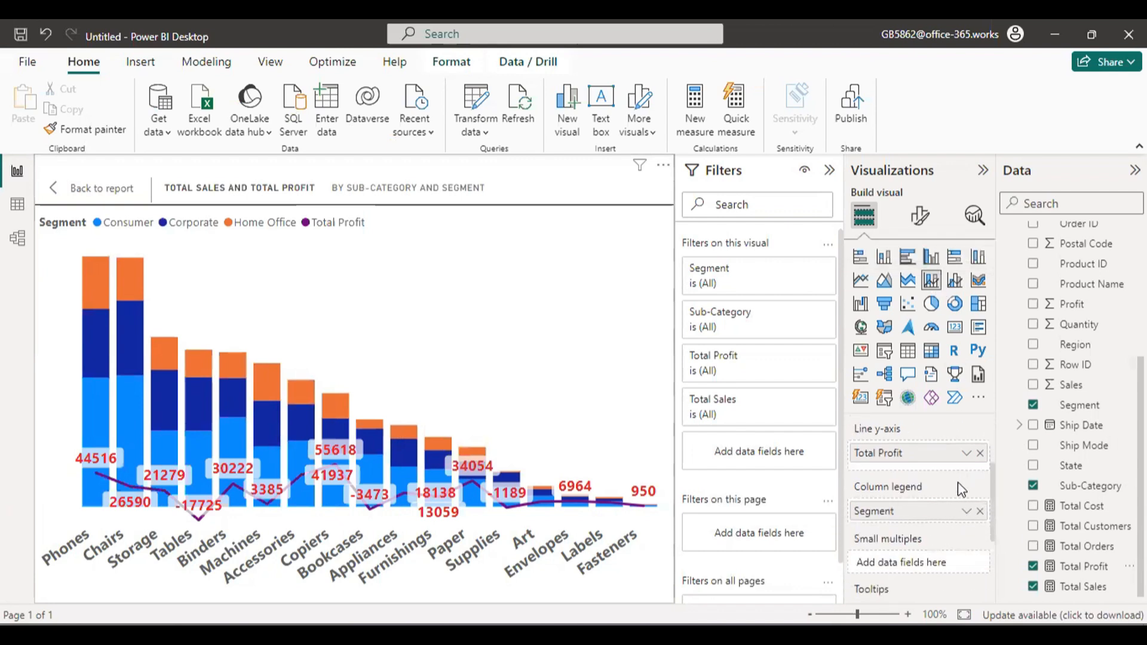
click(980, 511)
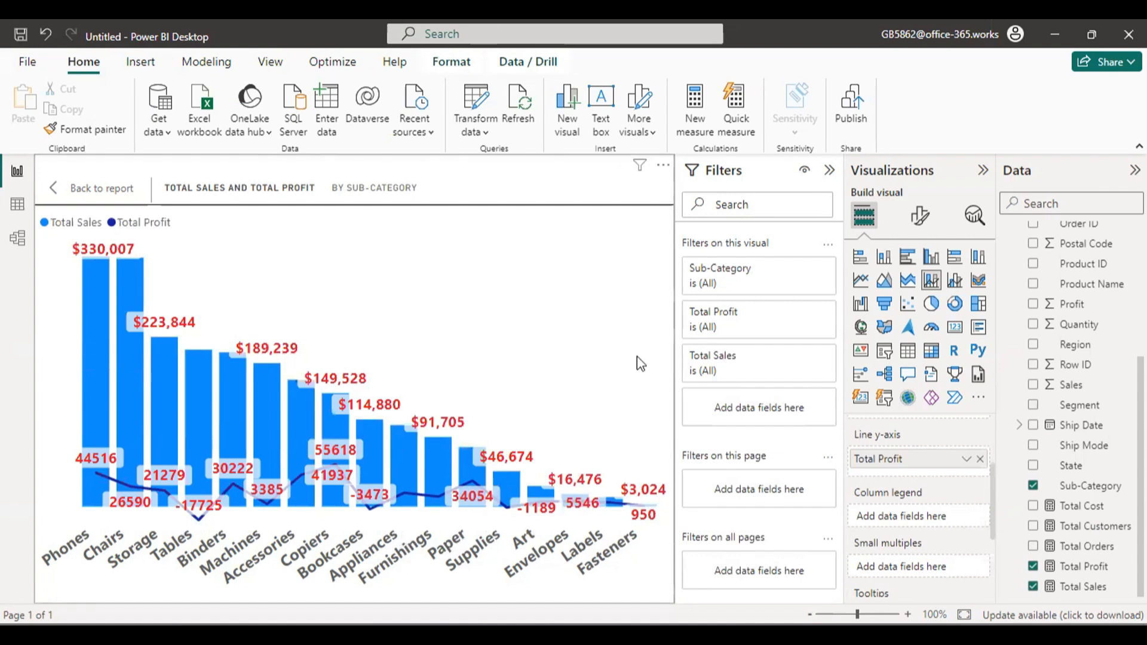
Step: Compare the Total Sales columns from Phones to Copiers with the Total Profit line, marking them with temporary screen annotations
mouse_move(660, 215)
mouse_down()
mouse_move(687, 385)
mouse_move(680, 511)
mouse_up()
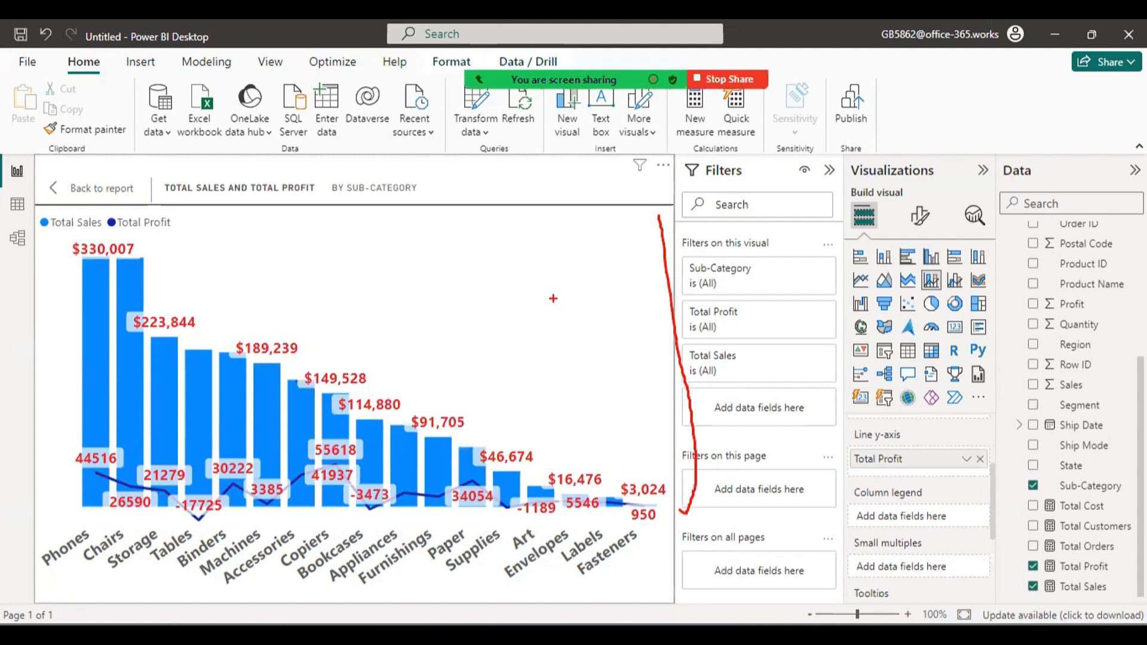
mouse_move(63, 243)
mouse_down()
mouse_move(75, 564)
mouse_move(486, 575)
mouse_move(722, 553)
mouse_up()
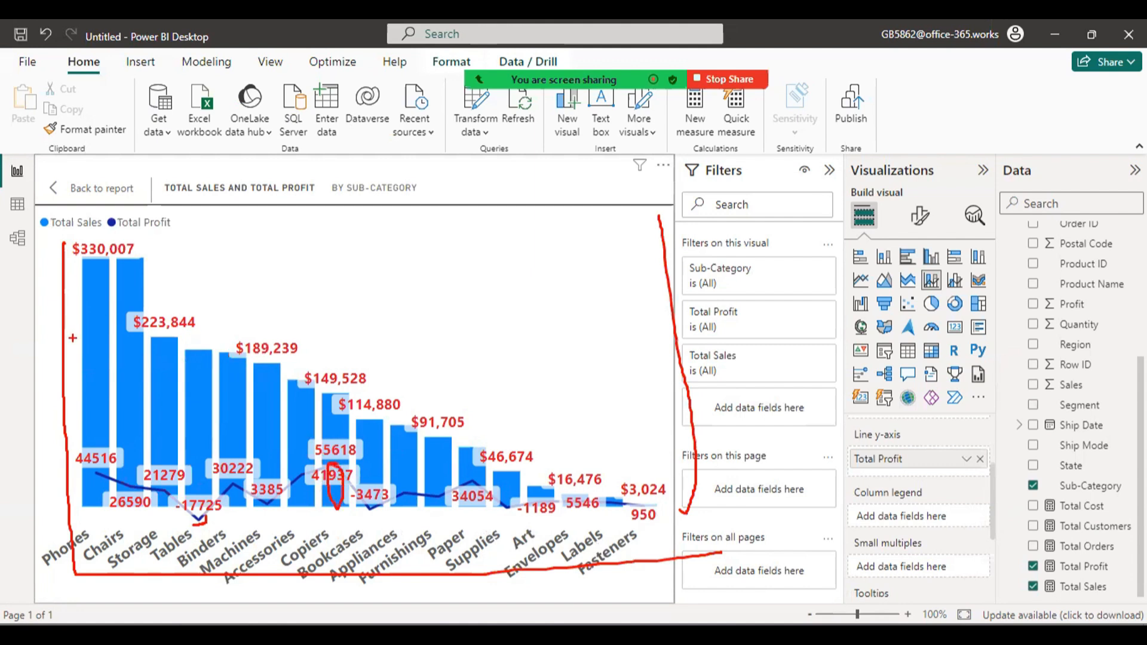
mouse_move(91, 338)
mouse_down()
mouse_move(109, 291)
mouse_move(136, 281)
mouse_up()
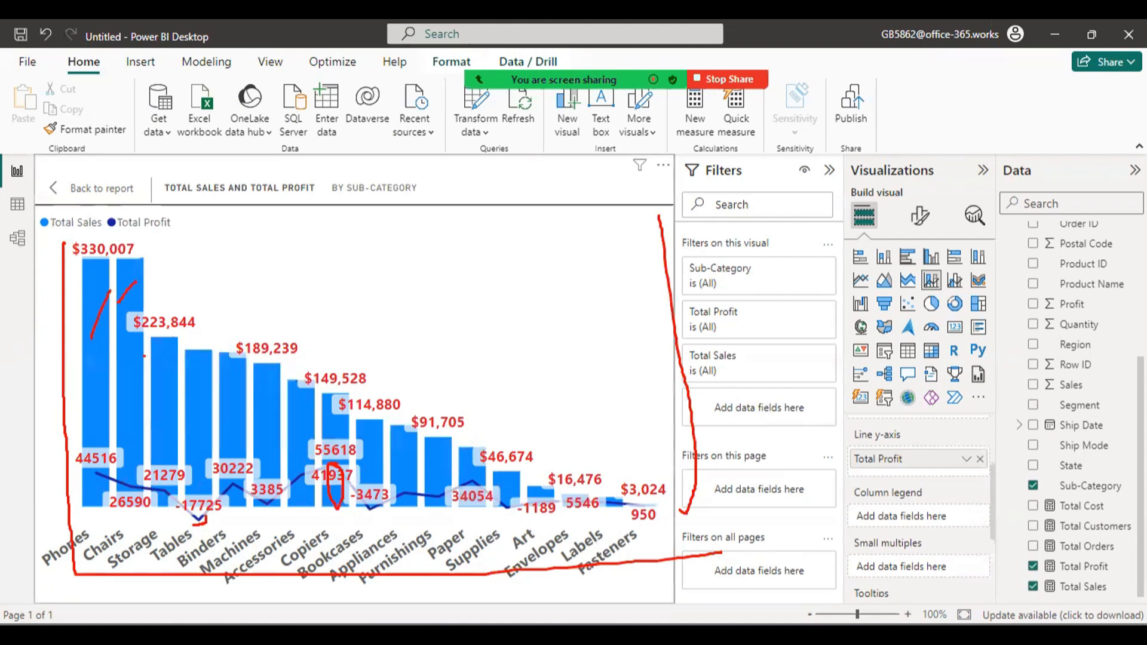
drag(145, 357, 174, 312)
mouse_move(196, 360)
mouse_down()
mouse_move(210, 328)
mouse_move(242, 341)
mouse_up()
drag(263, 381, 277, 362)
drag(291, 403, 298, 372)
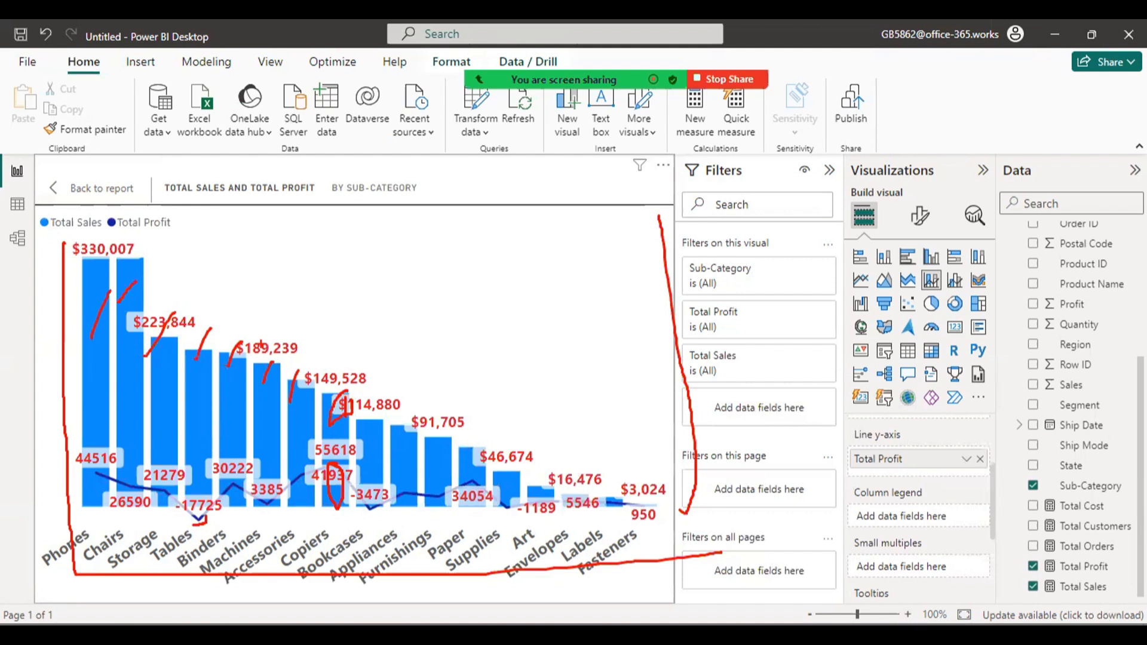
key(Escape)
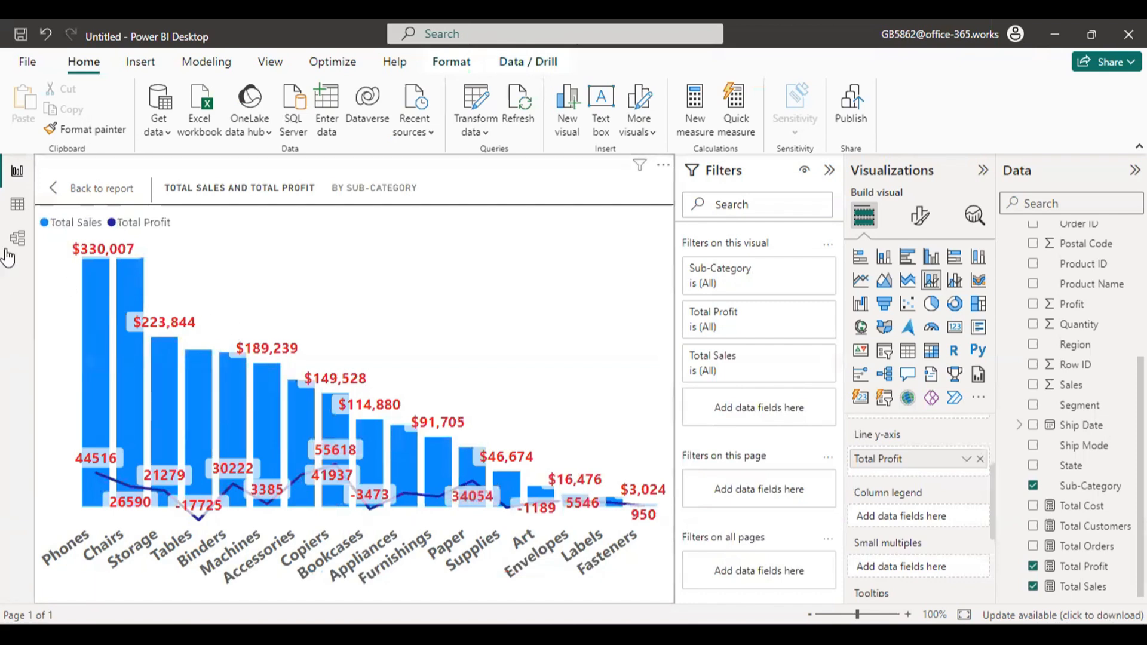
Step: Return to the report page and narrow the Total Sales and Total Profit by Sub-Category chart
click(59, 191)
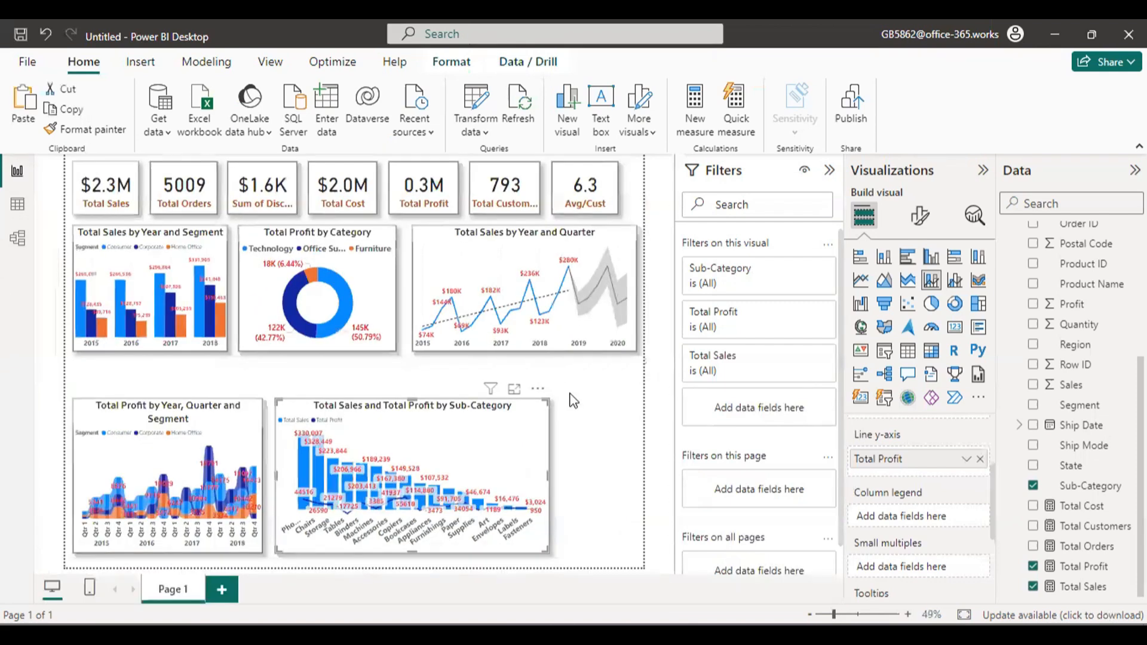
drag(547, 474, 458, 507)
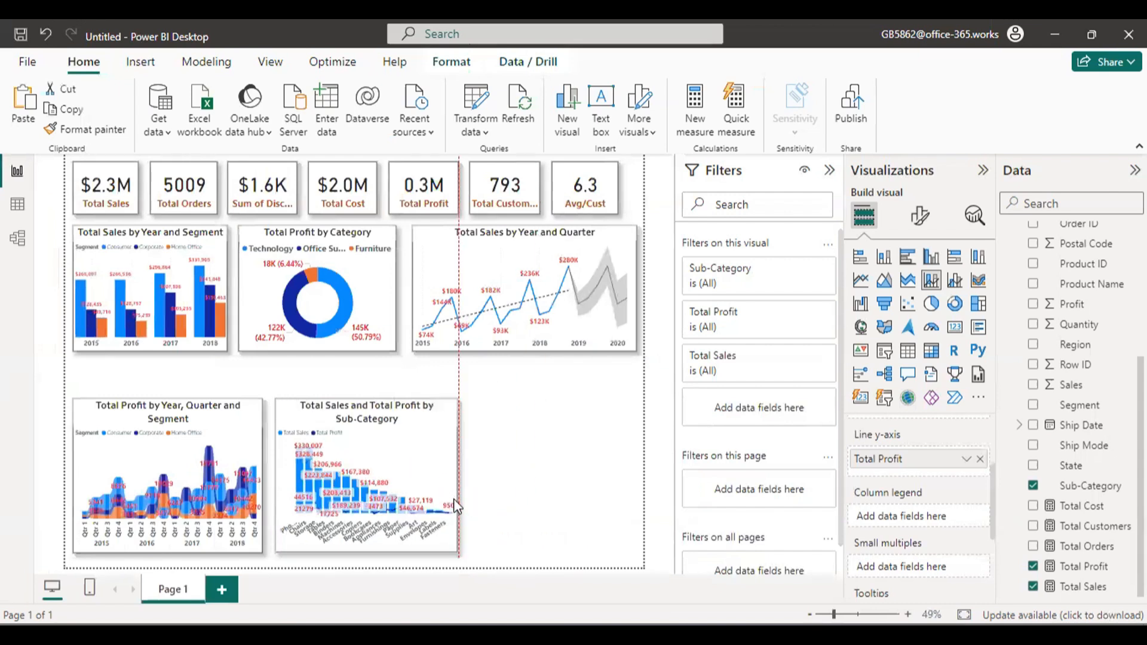
click(519, 436)
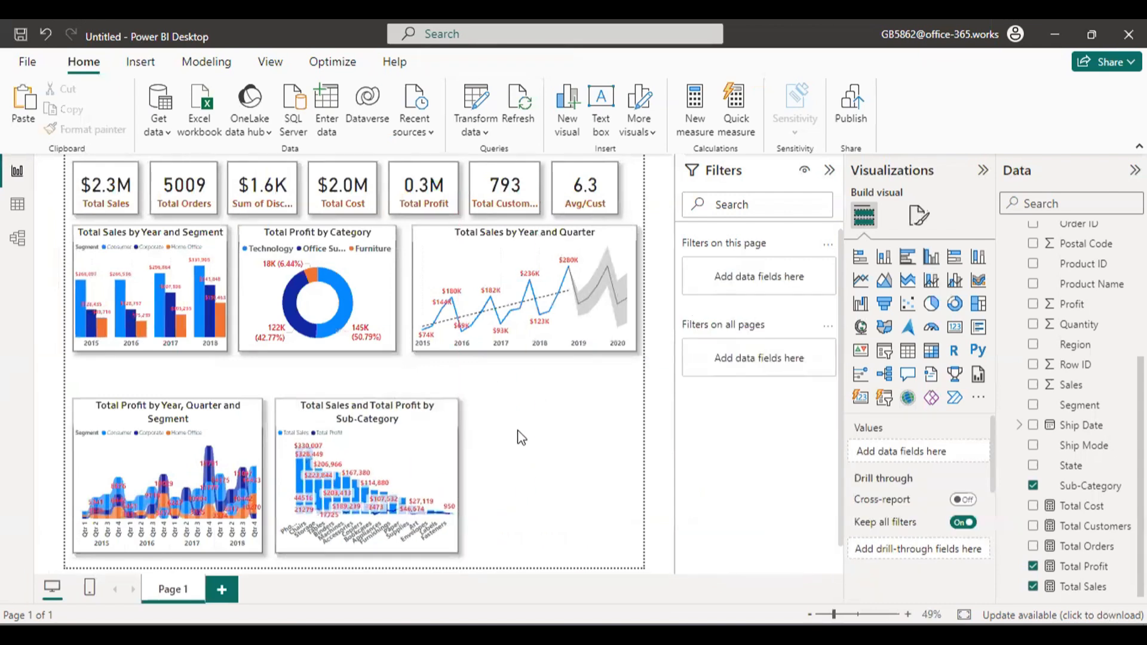
Step: Raise the top edges of the sub-category combo chart and the ribbon chart to the same height
click(354, 420)
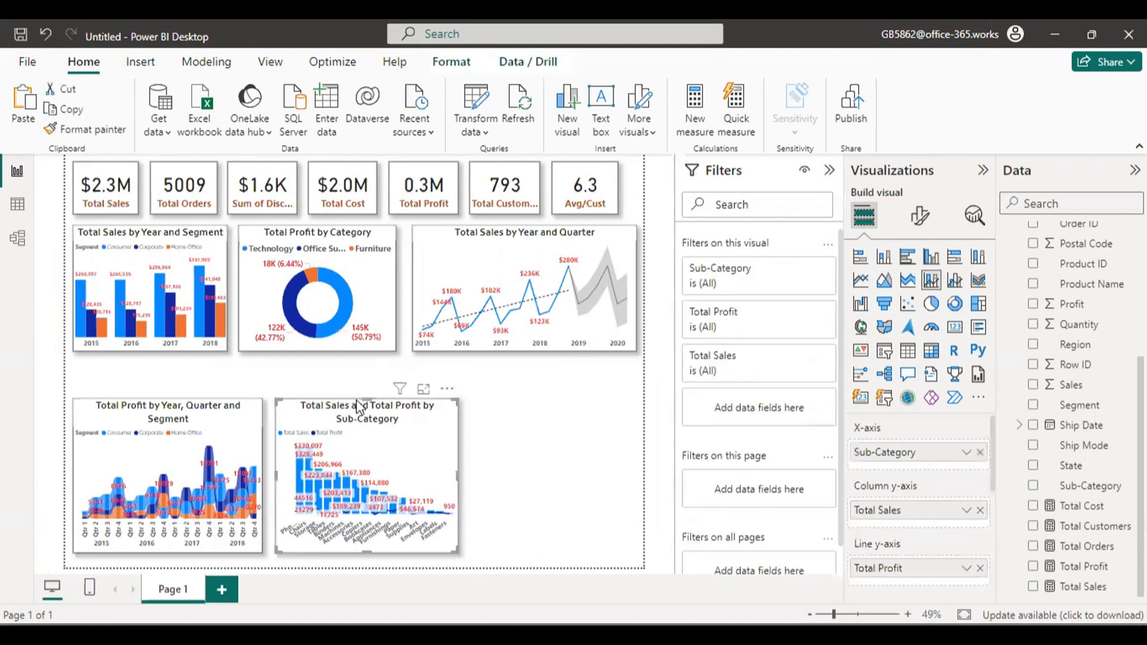
drag(366, 400, 366, 382)
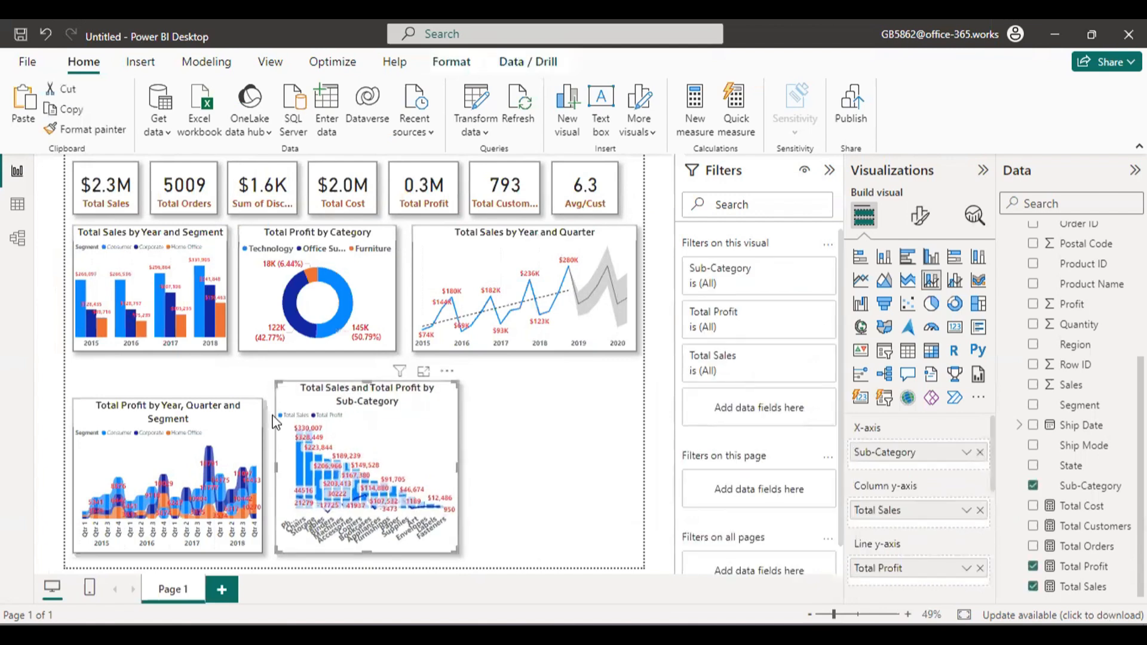
click(145, 405)
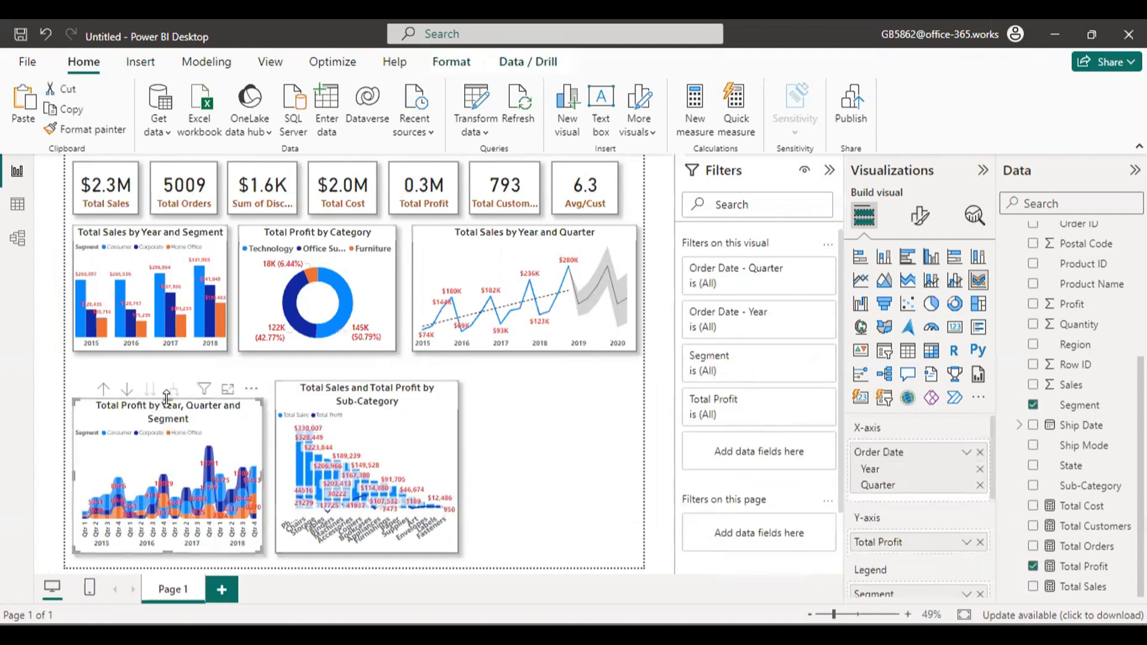
drag(166, 398, 167, 381)
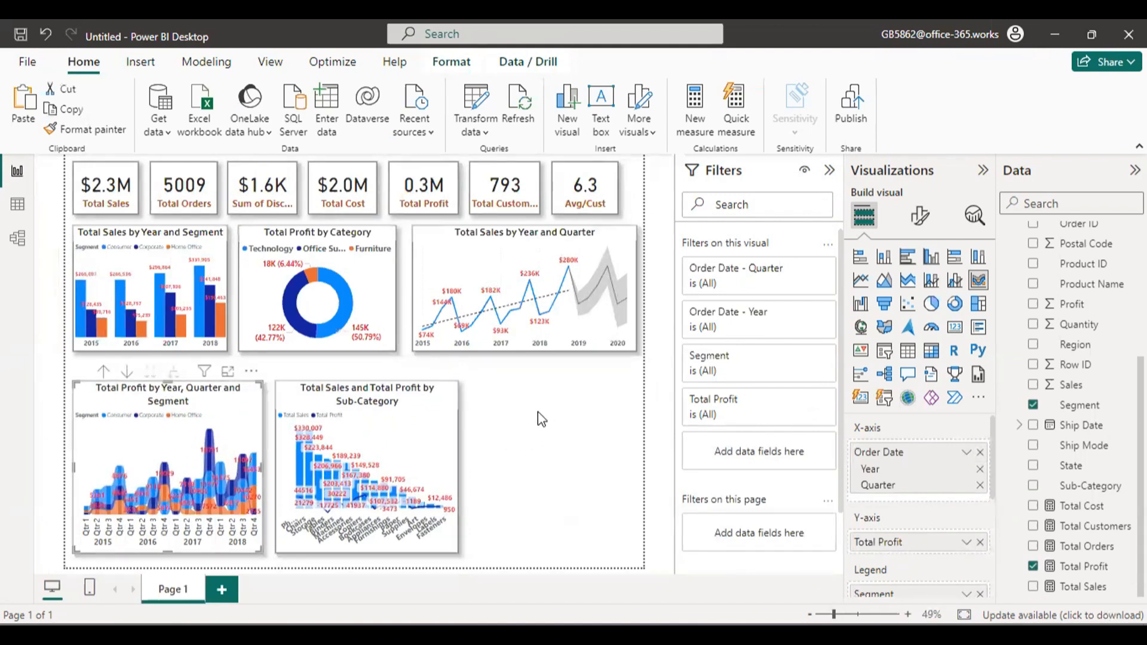
click(574, 424)
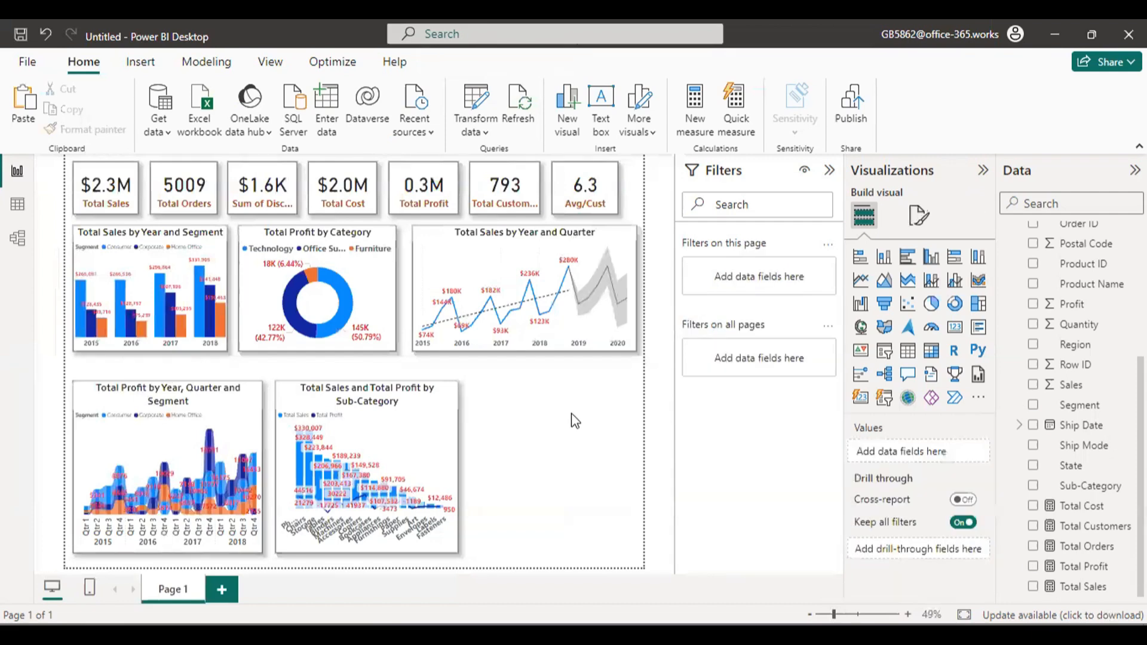
Step: Duplicate the quarterly profit ribbon chart and fit the copy into the empty space beside the sub-category combo chart
click(425, 449)
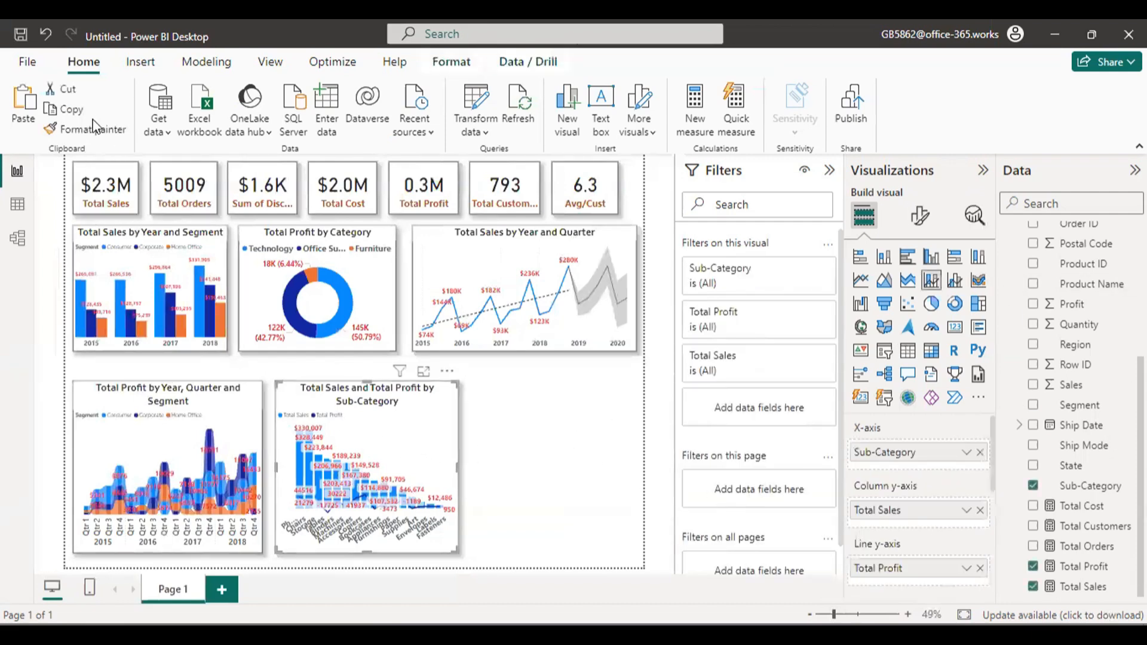
click(24, 111)
drag(232, 472, 647, 496)
drag(547, 458, 547, 436)
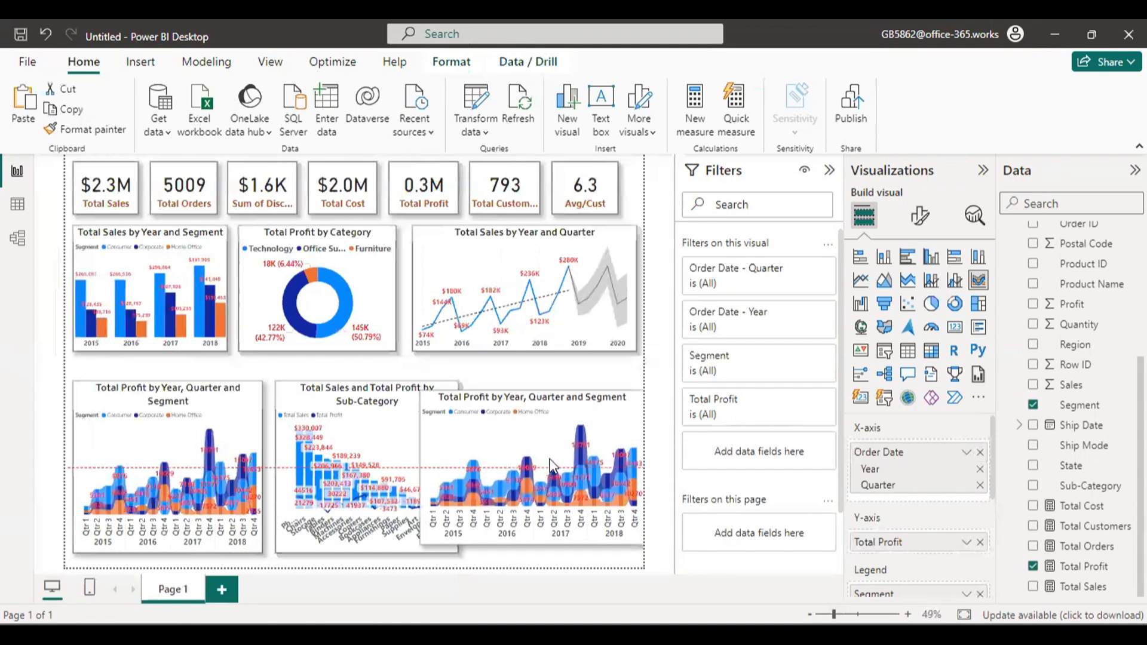
drag(421, 468, 467, 468)
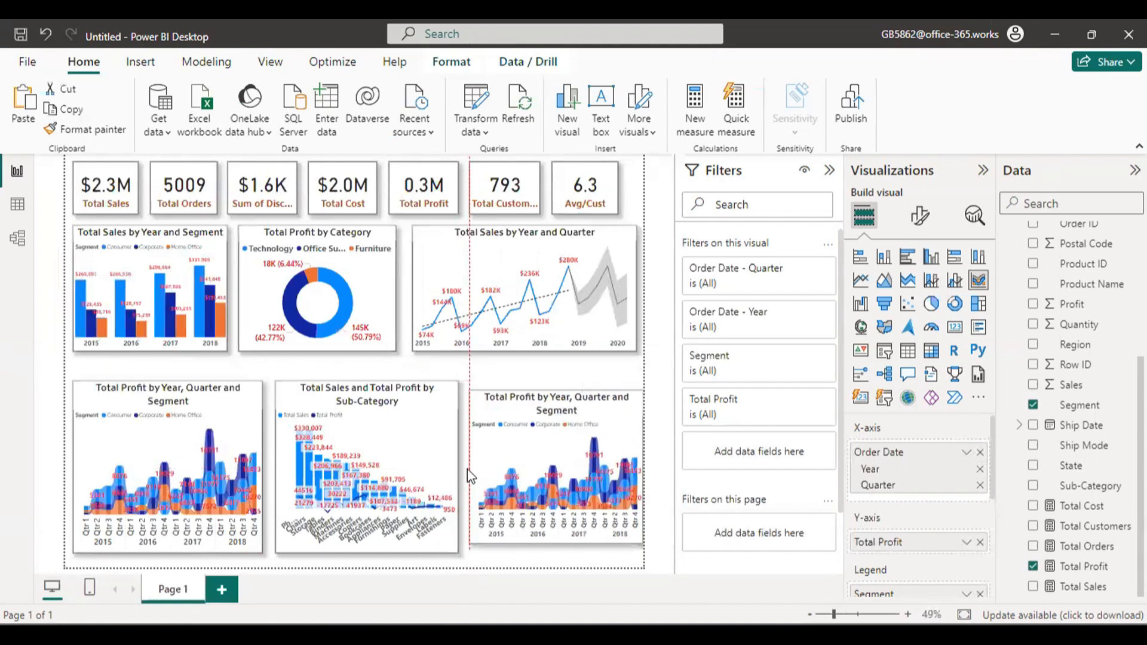
drag(555, 391, 555, 382)
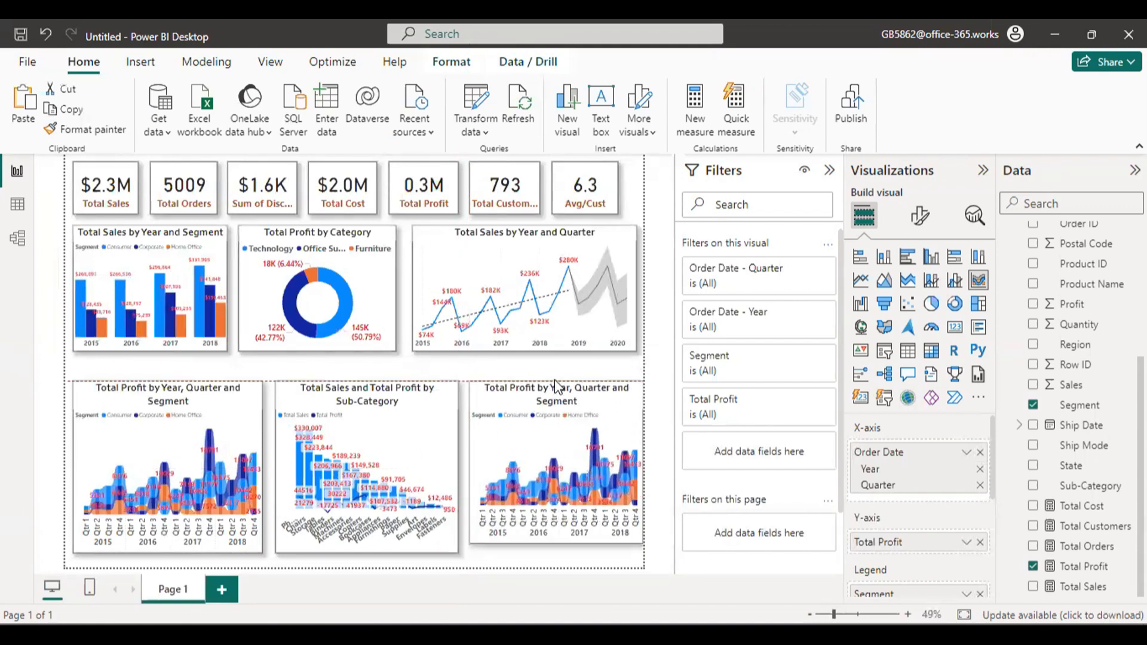
drag(557, 544, 557, 561)
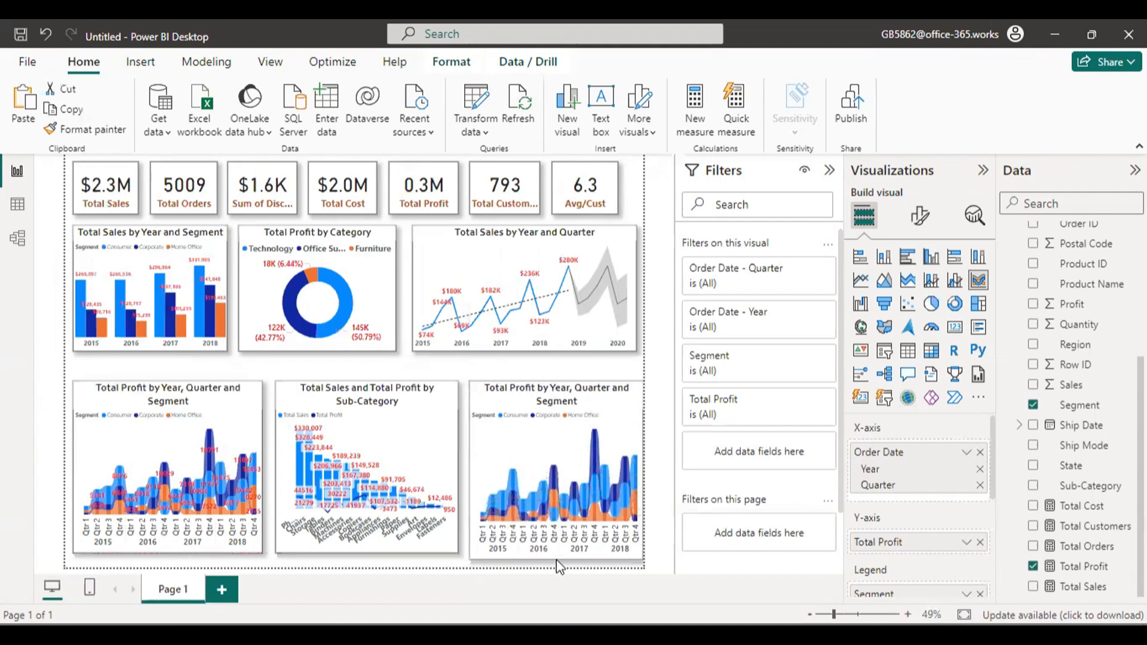
Step: Clear Total Profit, Order Date and Segment from the copied chart and set Total Sales as its y-axis
click(980, 542)
drag(974, 453, 717, 472)
drag(1112, 582, 920, 500)
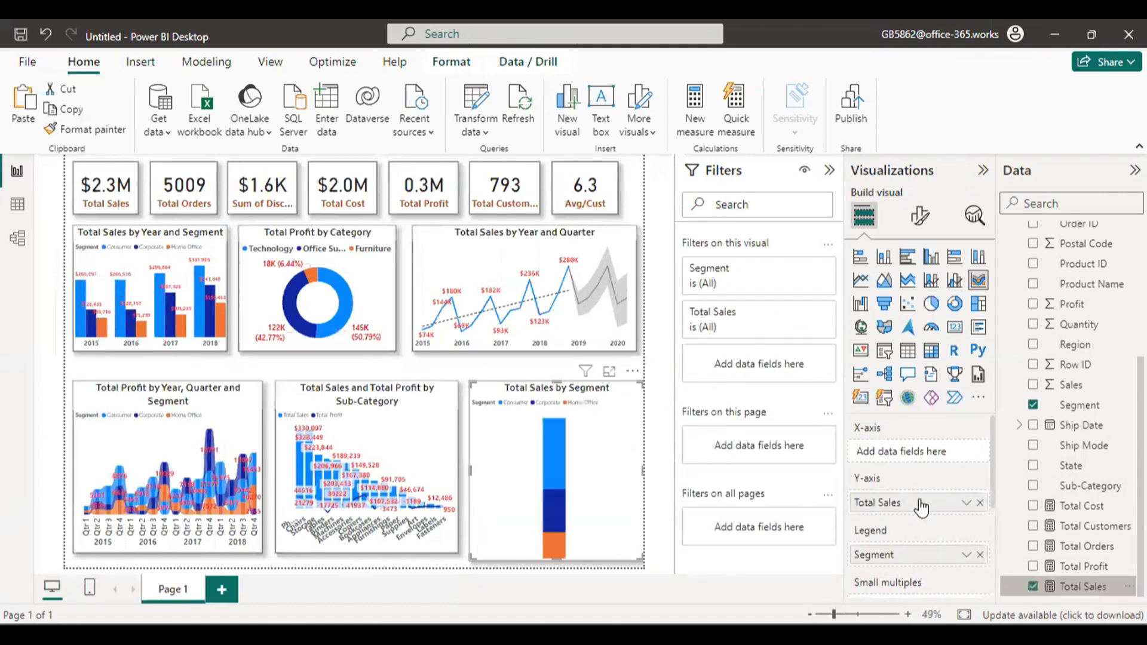
click(980, 555)
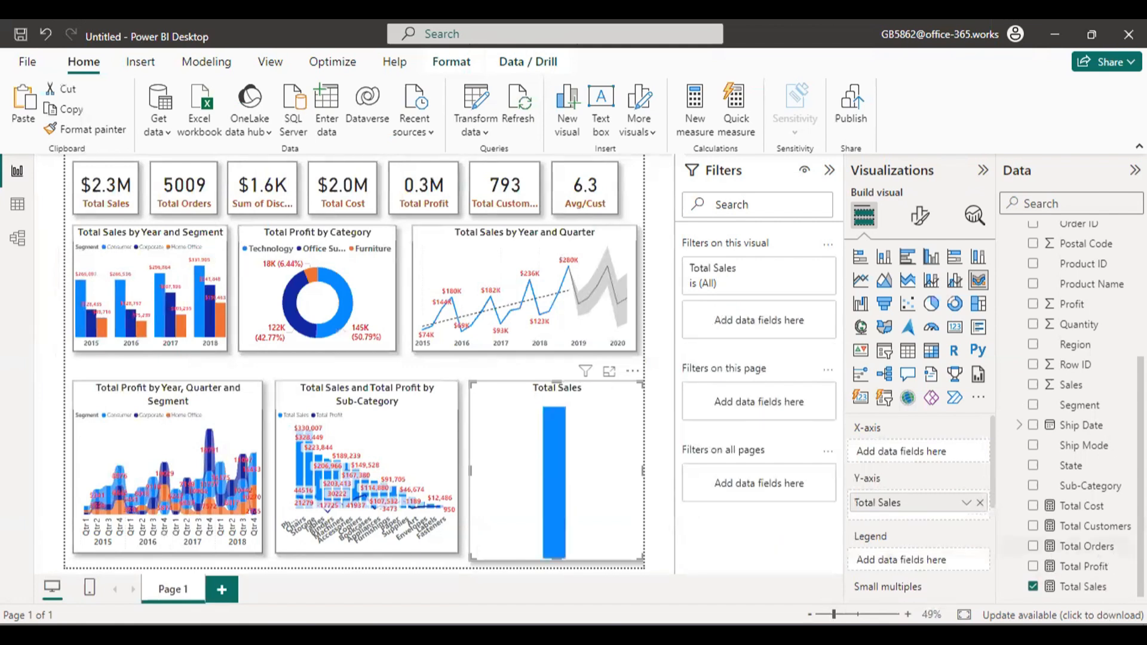
Step: Add Customer Name to the copied chart's category axis and convert the visual to a stacked bar chart
scroll(1099, 430, up, 3)
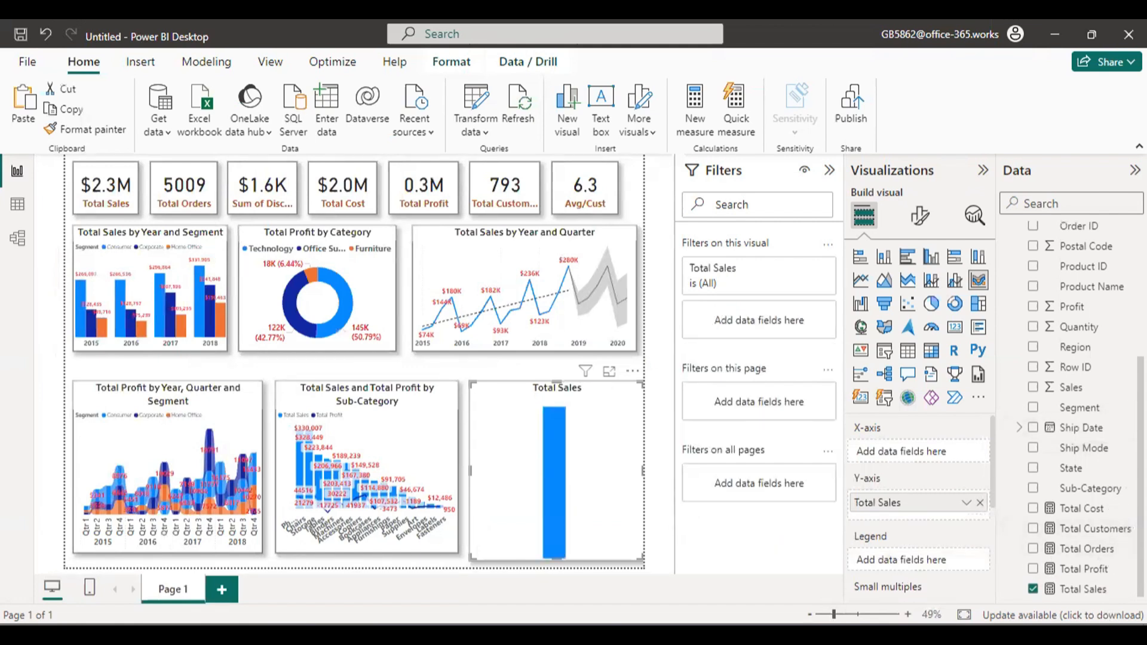
scroll(1082, 413, up, 1)
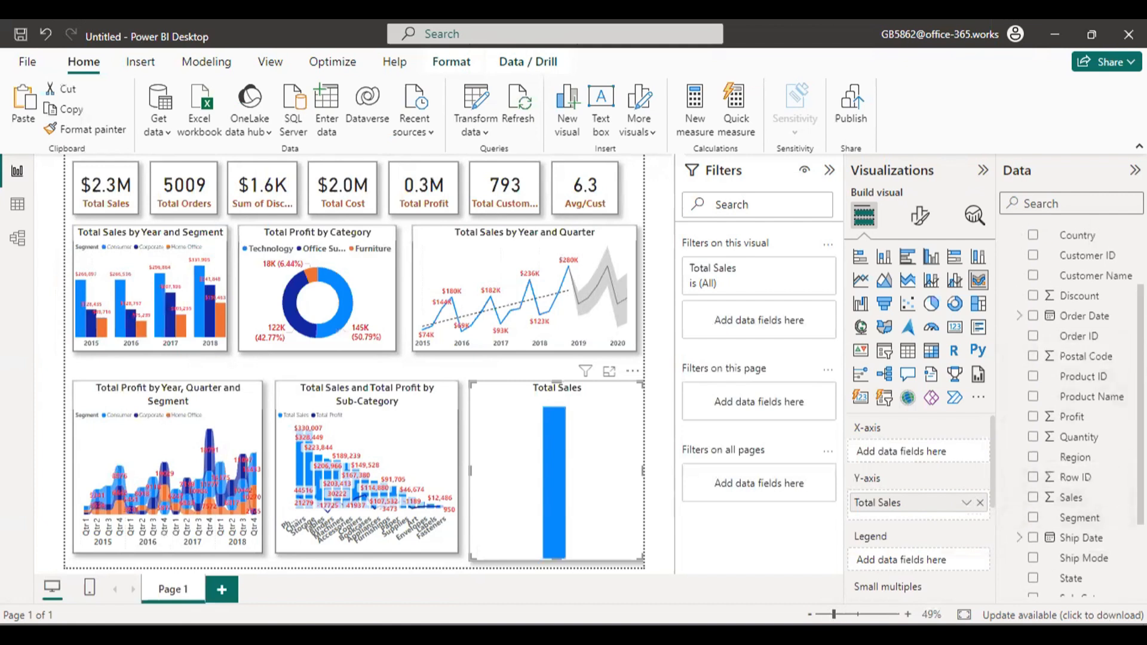
scroll(1082, 310, up, 1)
drag(1091, 312, 941, 456)
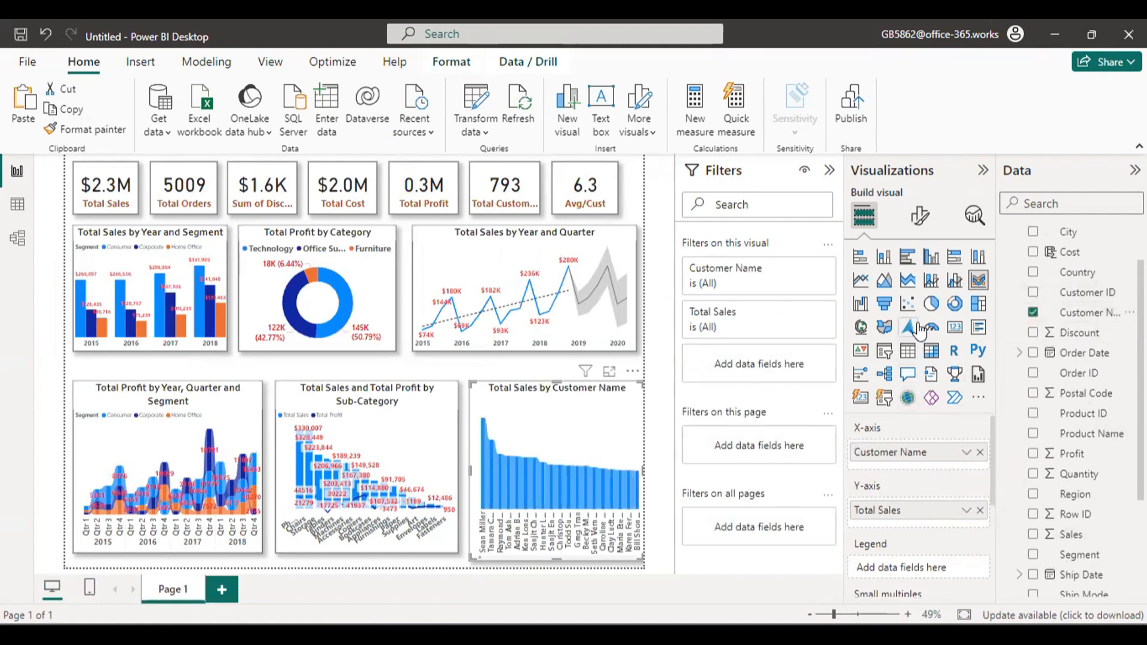
click(931, 257)
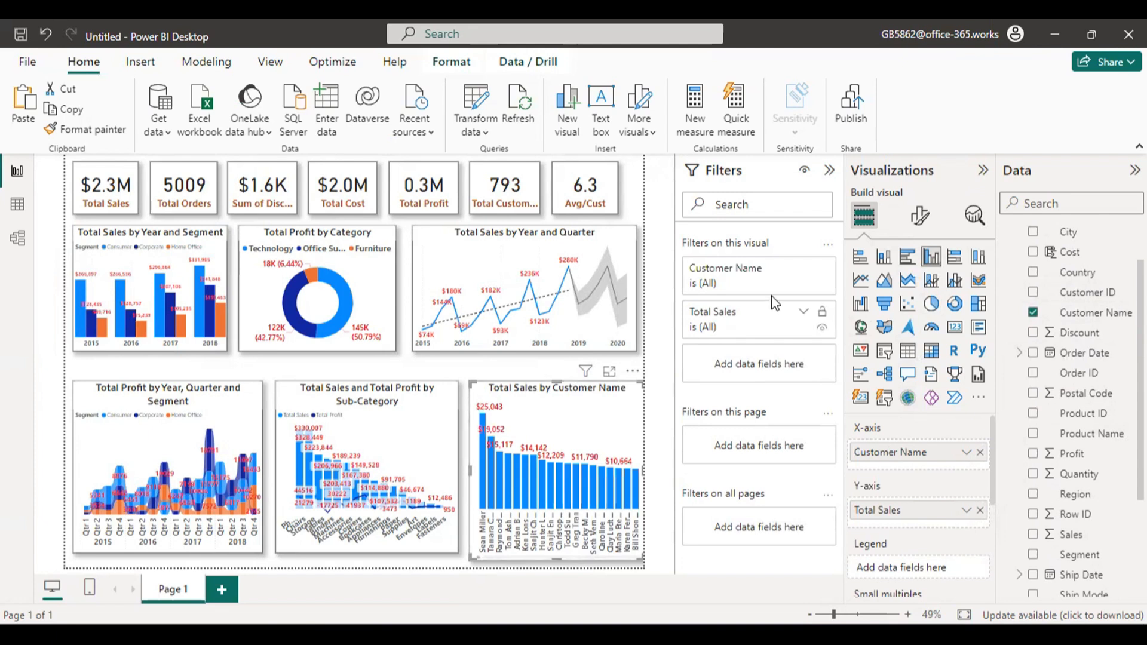
click(869, 259)
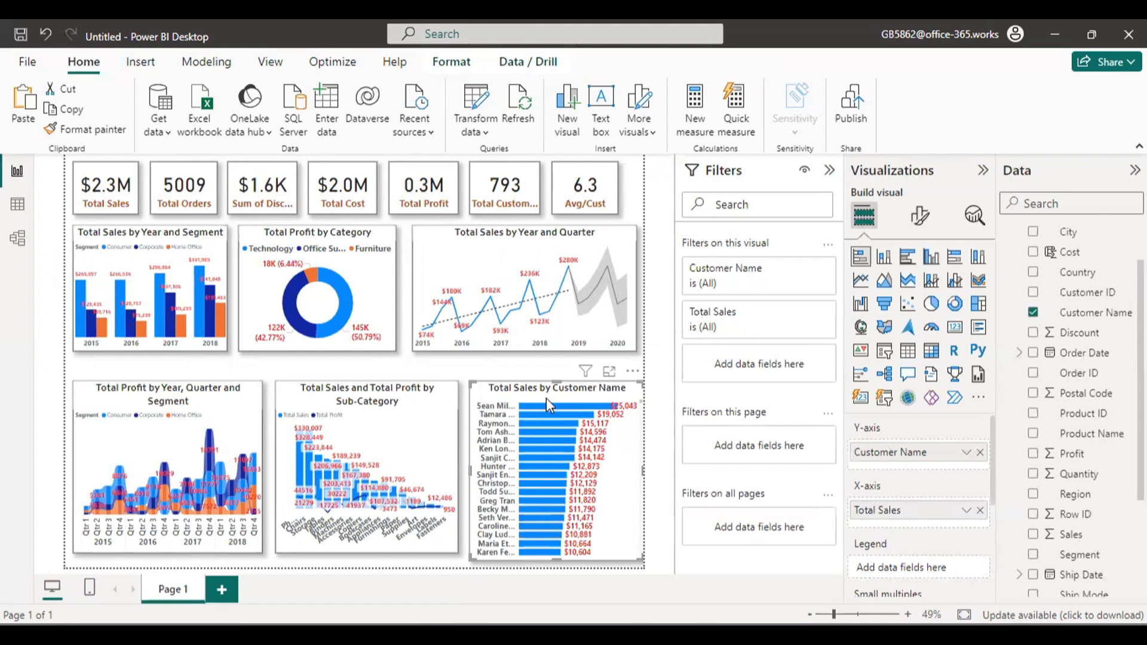
Step: Look through the customers and their sales in the Total Sales by Customer Name chart
mouse_move(465, 394)
mouse_down()
mouse_move(517, 456)
mouse_move(527, 506)
mouse_up()
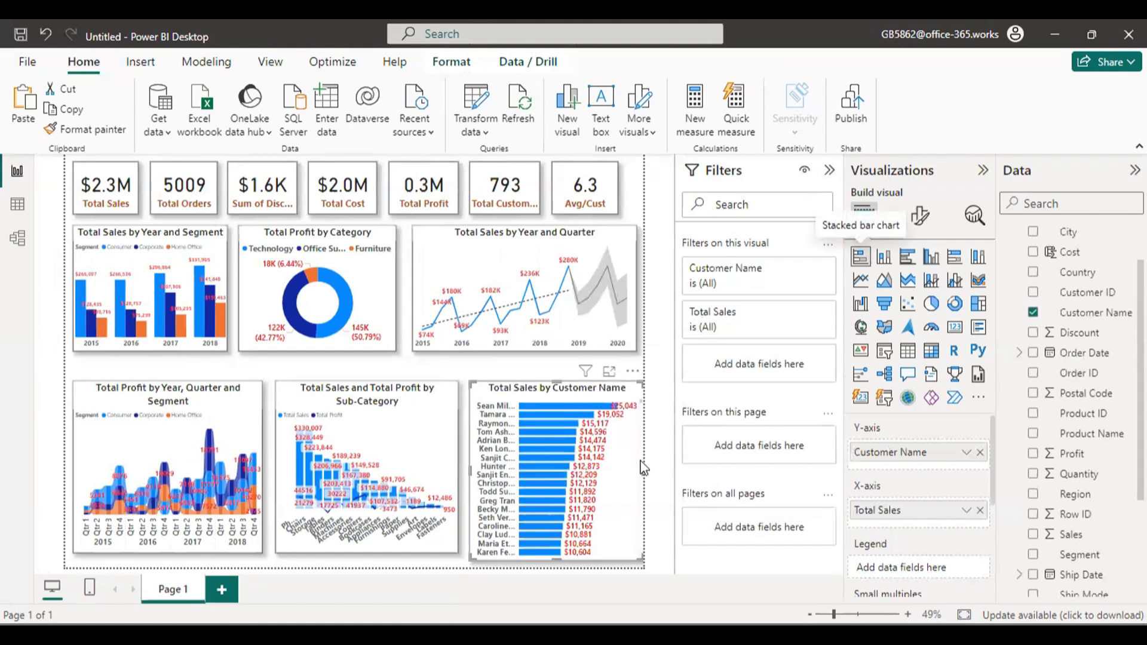
scroll(638, 431, down, 2)
scroll(635, 425, down, 15)
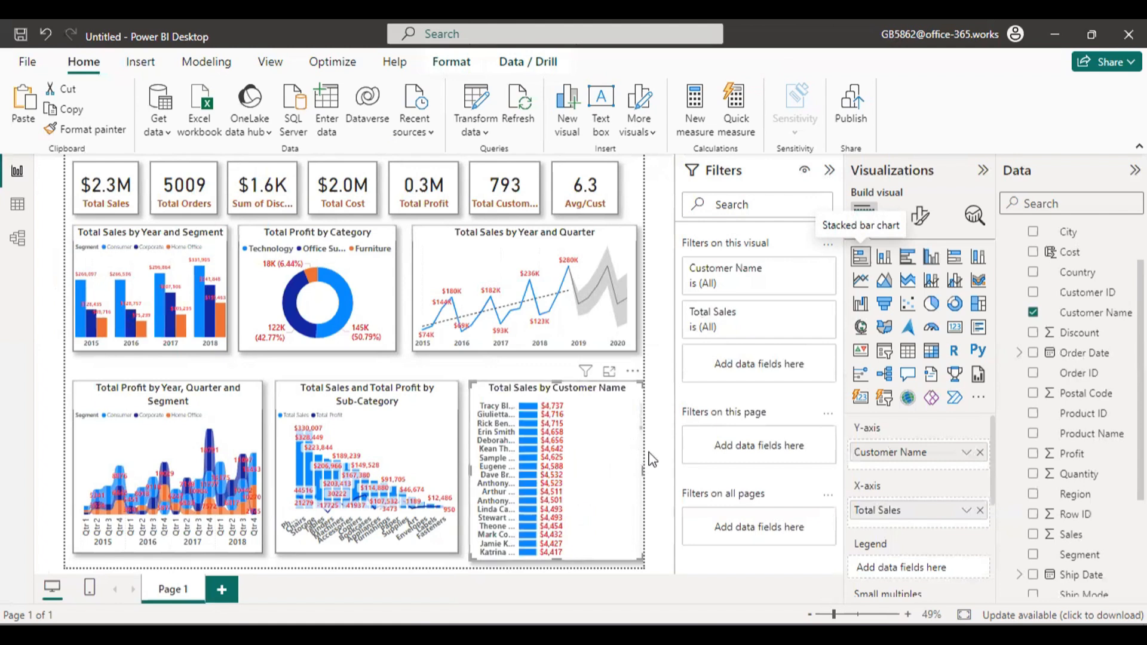
scroll(643, 448, up, 17)
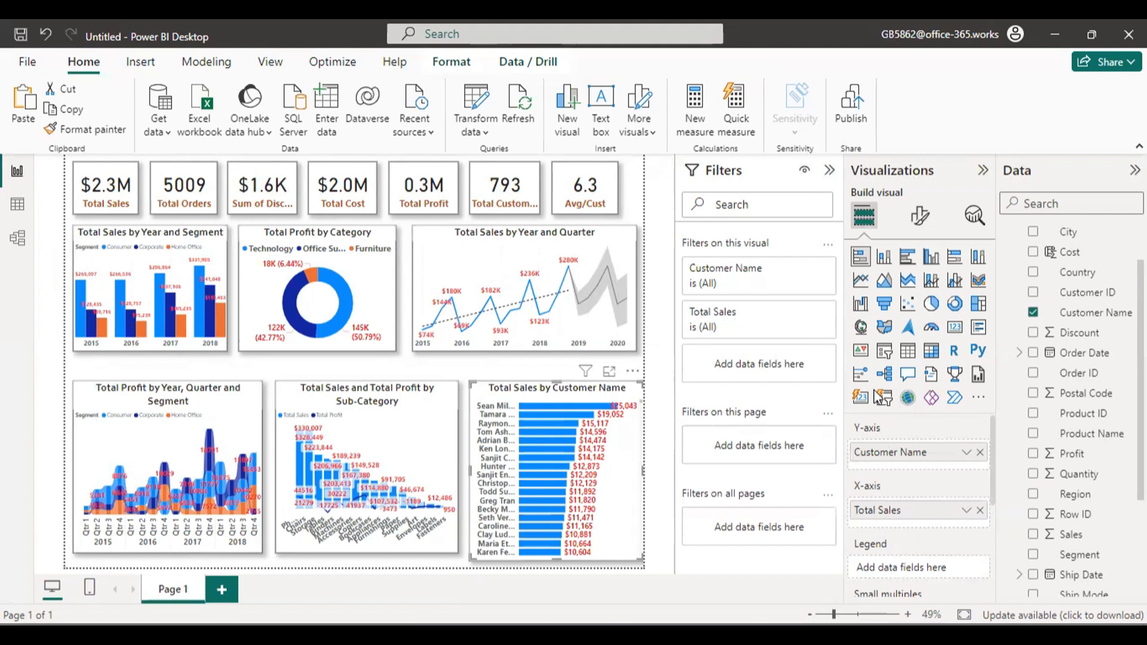
click(645, 471)
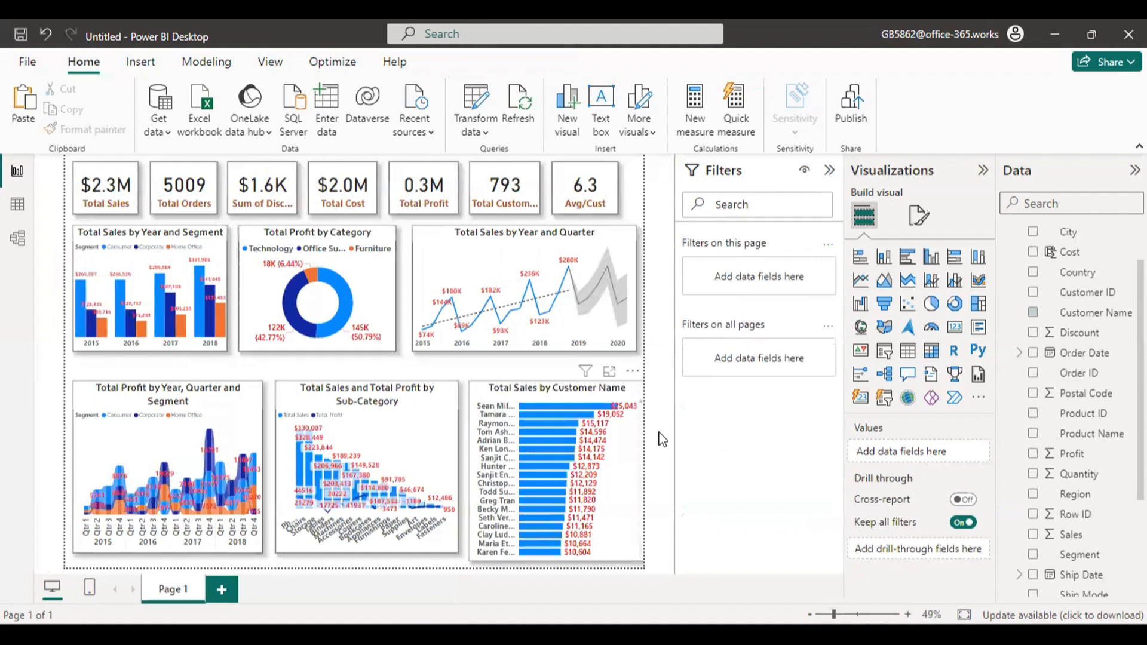
Step: Compare the scope of the visual, page and all-pages filters for the customer chart, marking each with temporary annotations
click(612, 460)
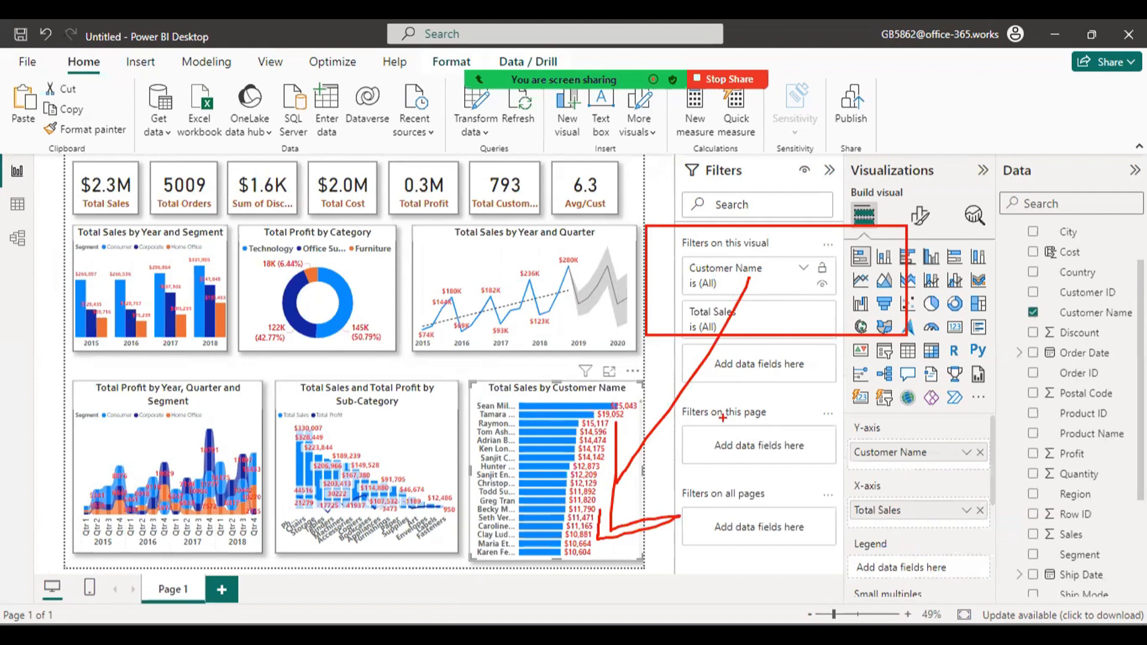
drag(679, 396, 865, 500)
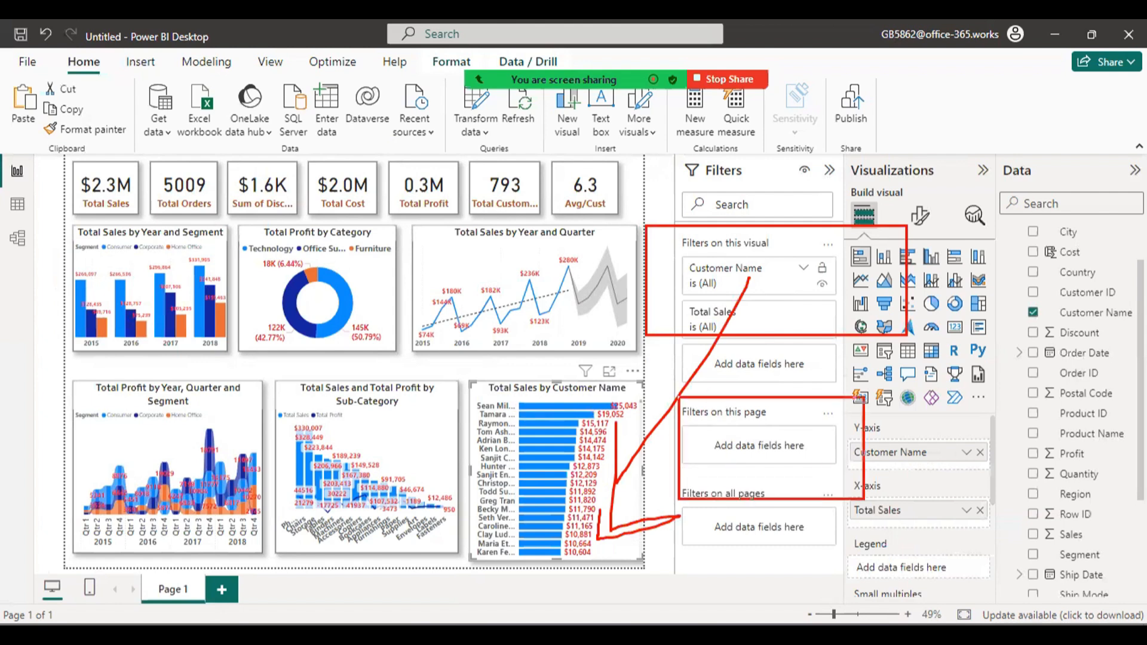
mouse_move(123, 170)
mouse_down()
mouse_move(612, 270)
mouse_move(647, 407)
mouse_move(651, 564)
mouse_up()
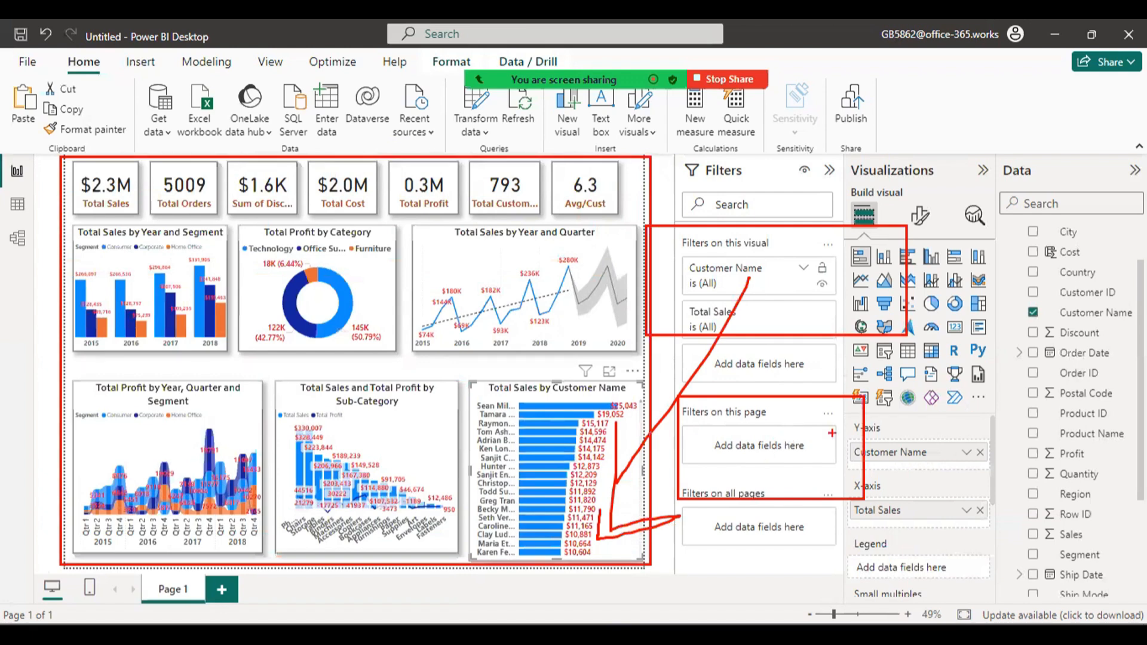
key(Escape)
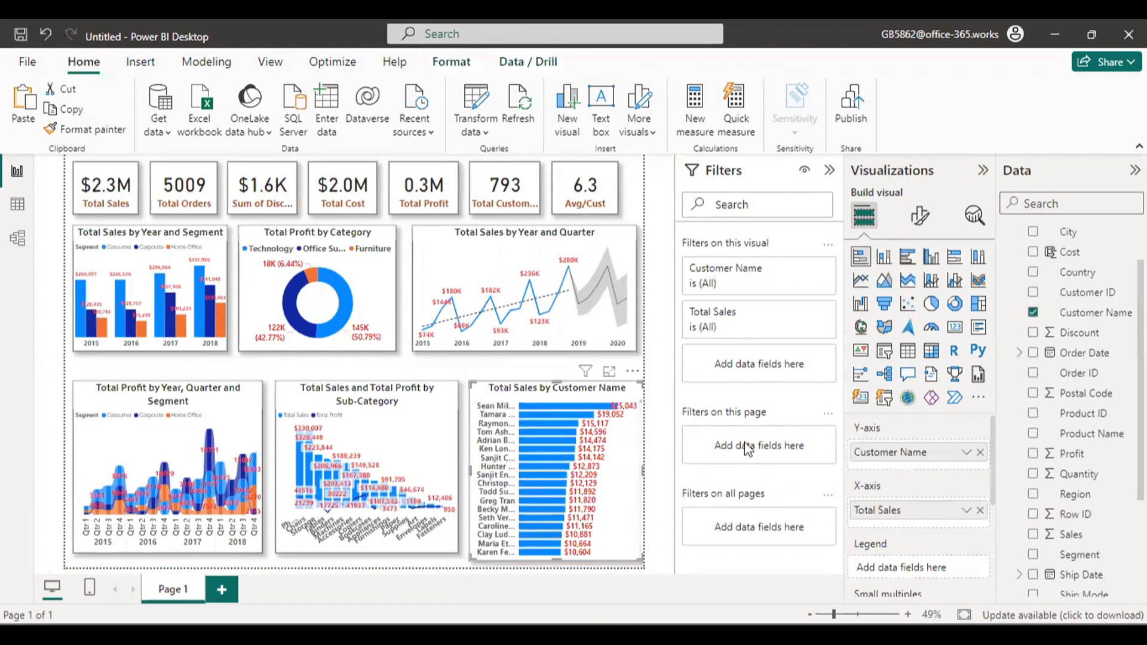
key(ctrl+2)
drag(667, 482, 867, 562)
drag(223, 592, 257, 604)
mouse_move(299, 583)
mouse_down()
mouse_move(311, 598)
mouse_move(333, 593)
mouse_up()
drag(344, 583, 459, 594)
key(Escape)
Step: Restrict the Total Sales by Customer Name chart to the first and fifth listed customers with a basic visual-level filter
click(745, 286)
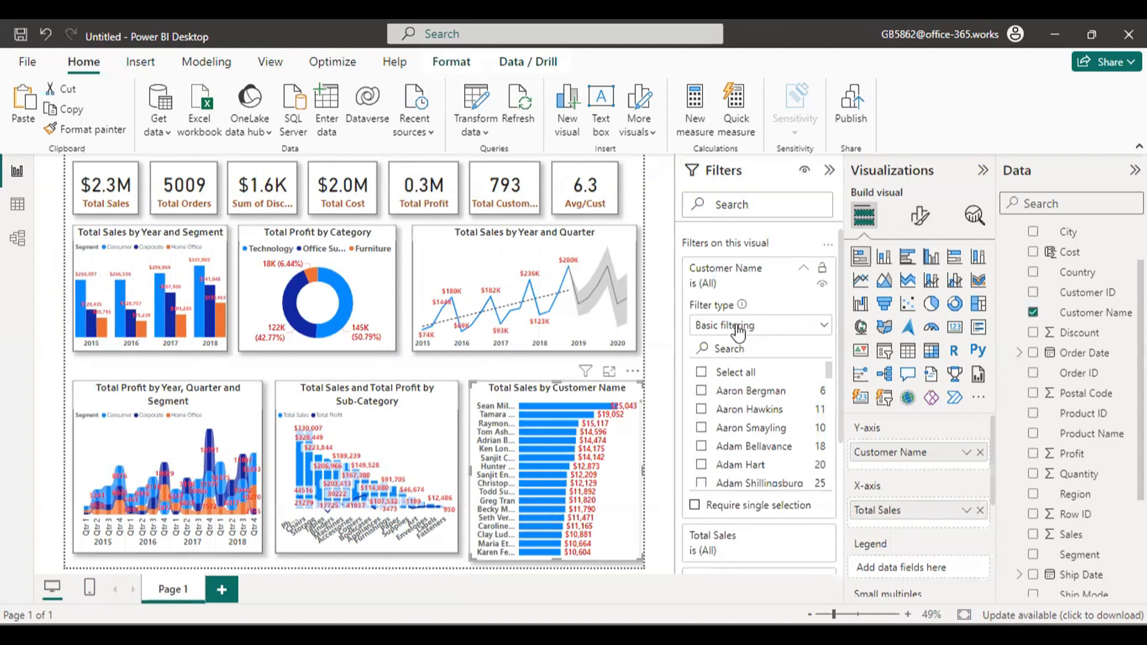
click(701, 391)
click(702, 465)
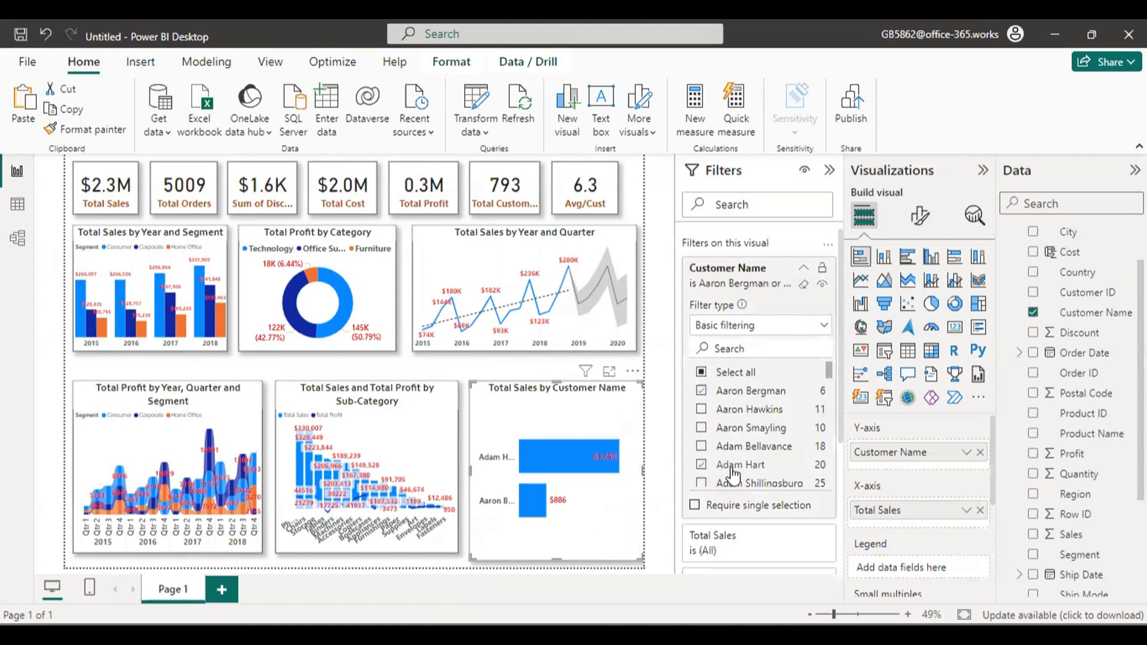
Step: Add the seventh and ninth listed customers to the basic Customer Name filter of the Total Sales by Customer Name chart
scroll(705, 472, down, 1)
click(703, 465)
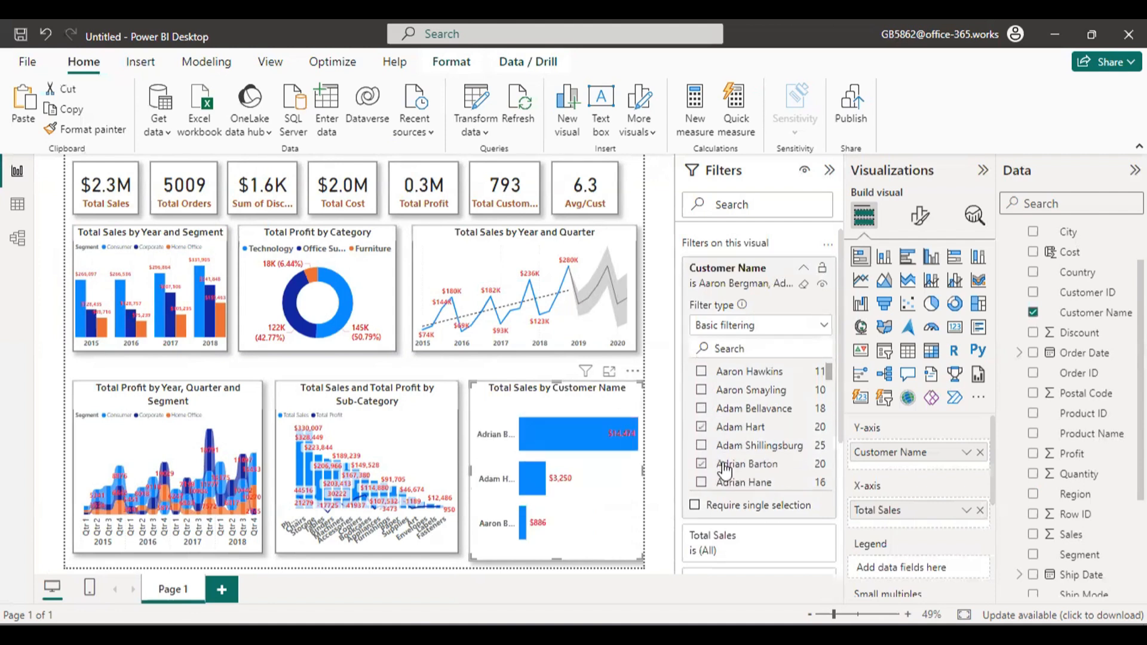
scroll(705, 463, down, 1)
click(703, 446)
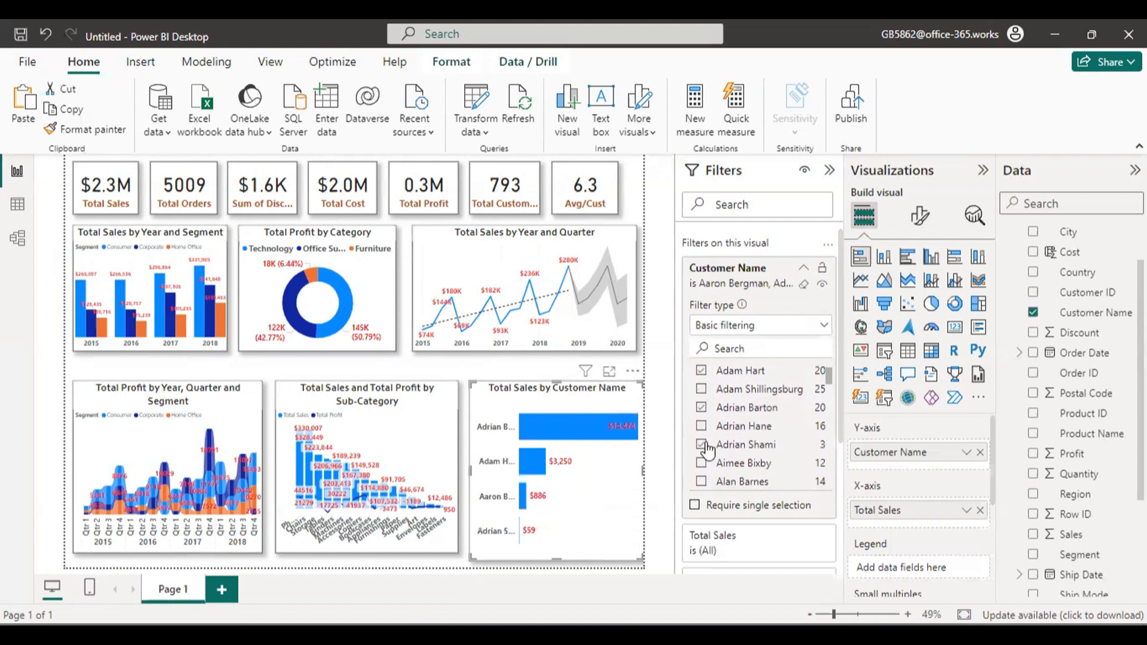
Step: Apply a Top N filter for the top 10 customers by Total Sales and shorten the chart to align with its neighbours
click(802, 327)
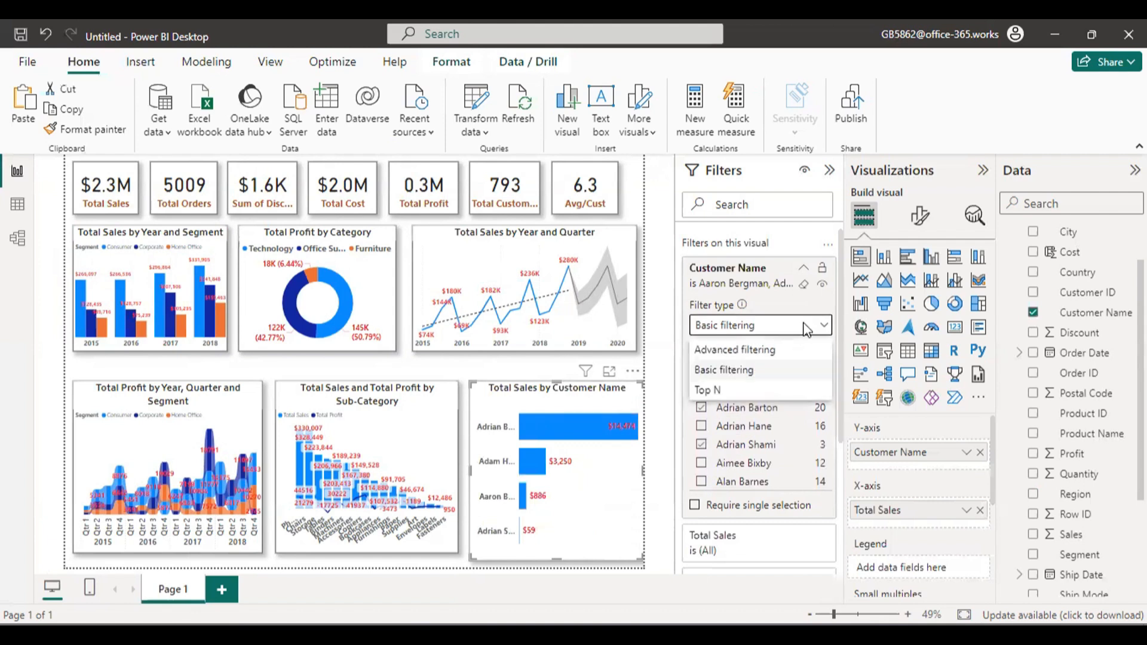
click(737, 392)
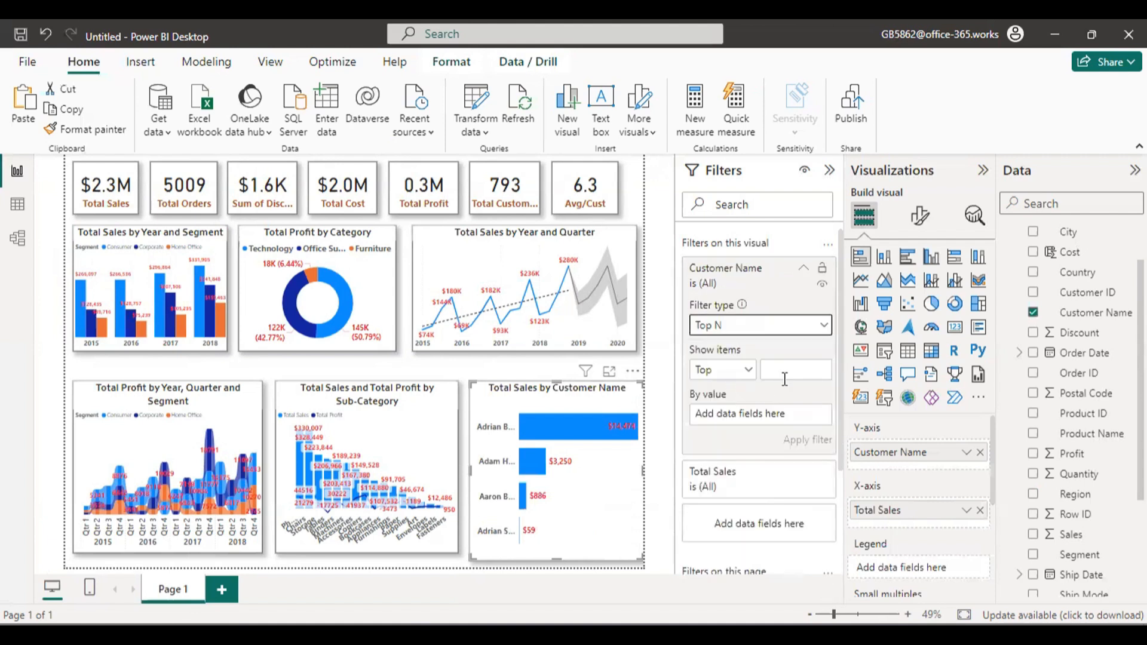
click(786, 378)
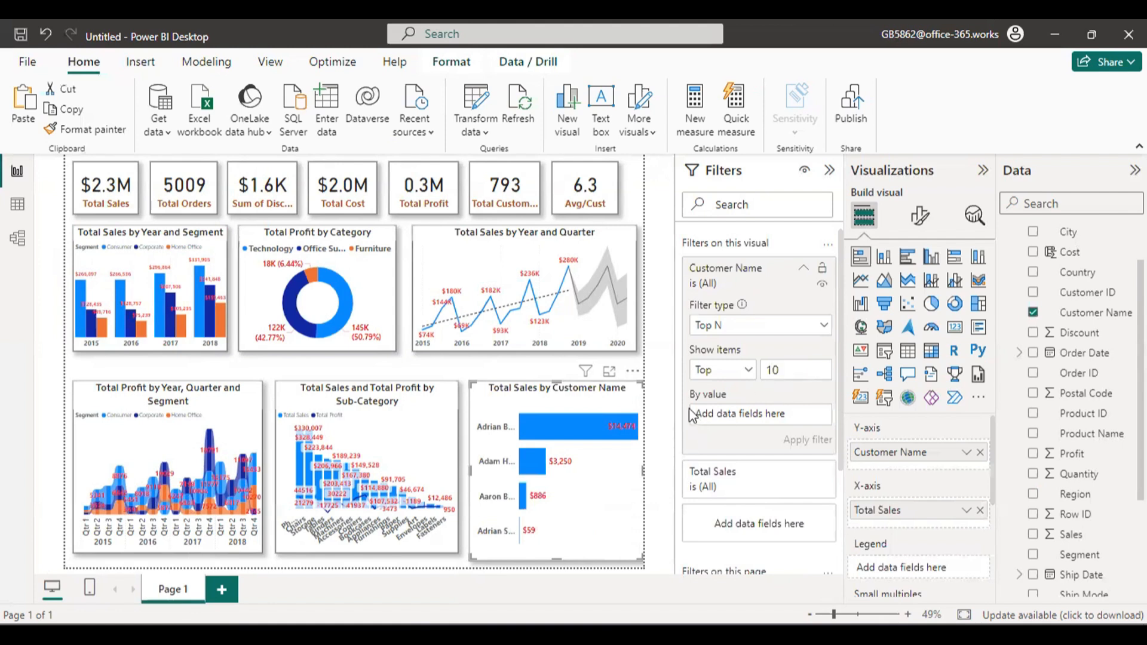
mouse_move(684, 385)
mouse_down()
mouse_move(716, 410)
mouse_move(839, 427)
mouse_up()
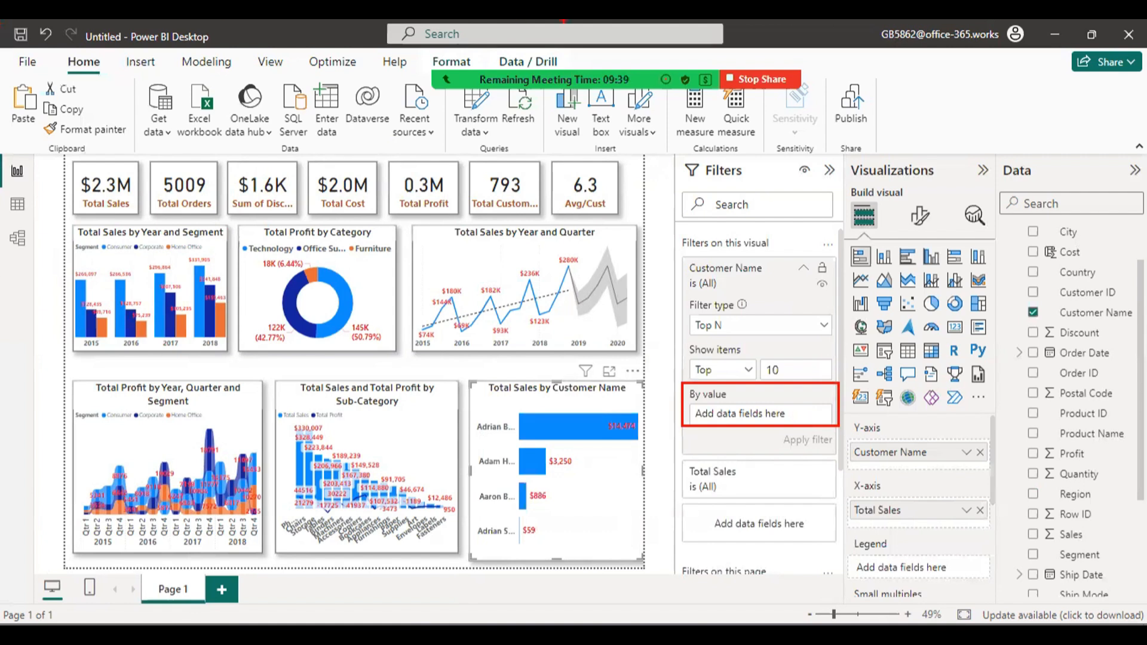
key(Escape)
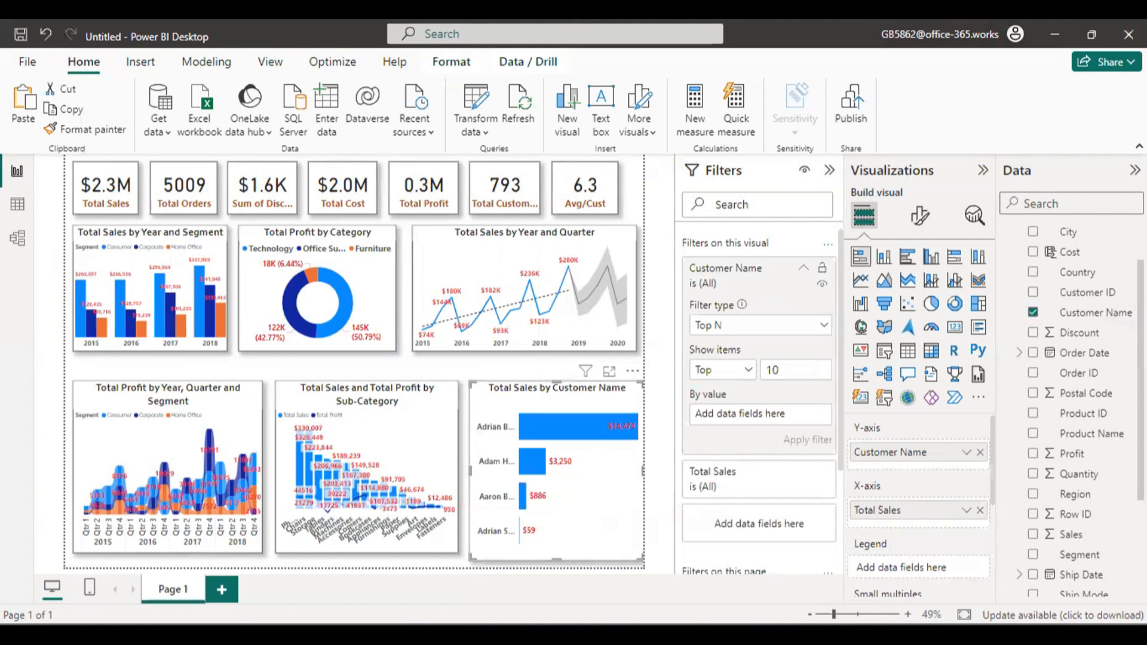
scroll(1091, 589, down, 3)
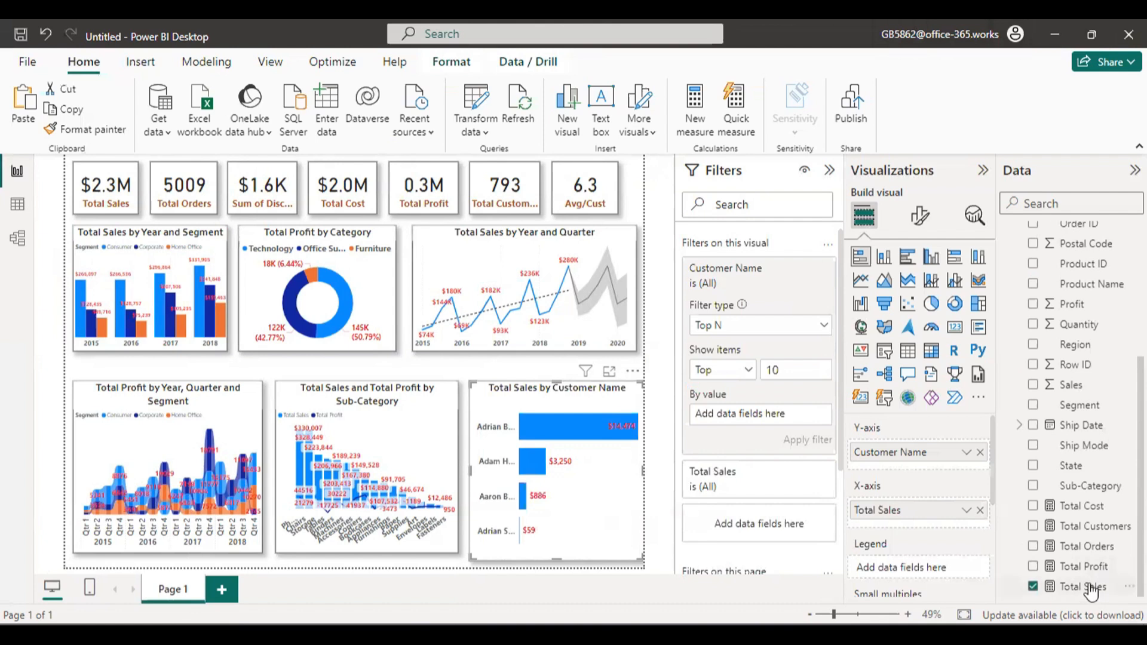
drag(1091, 589, 769, 413)
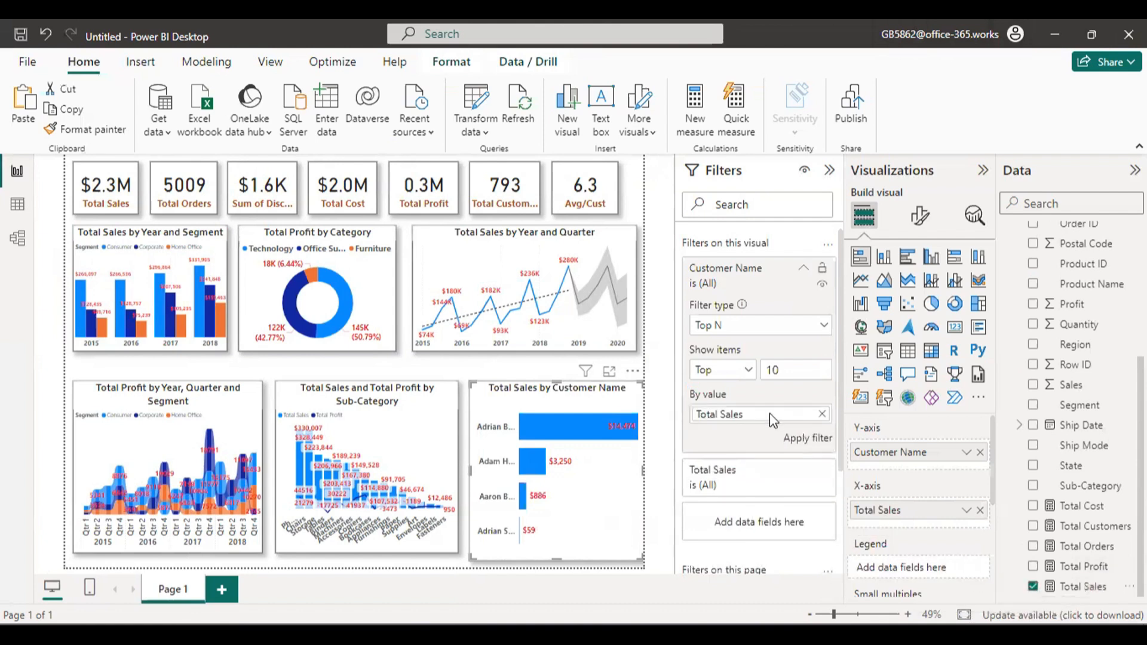
click(798, 440)
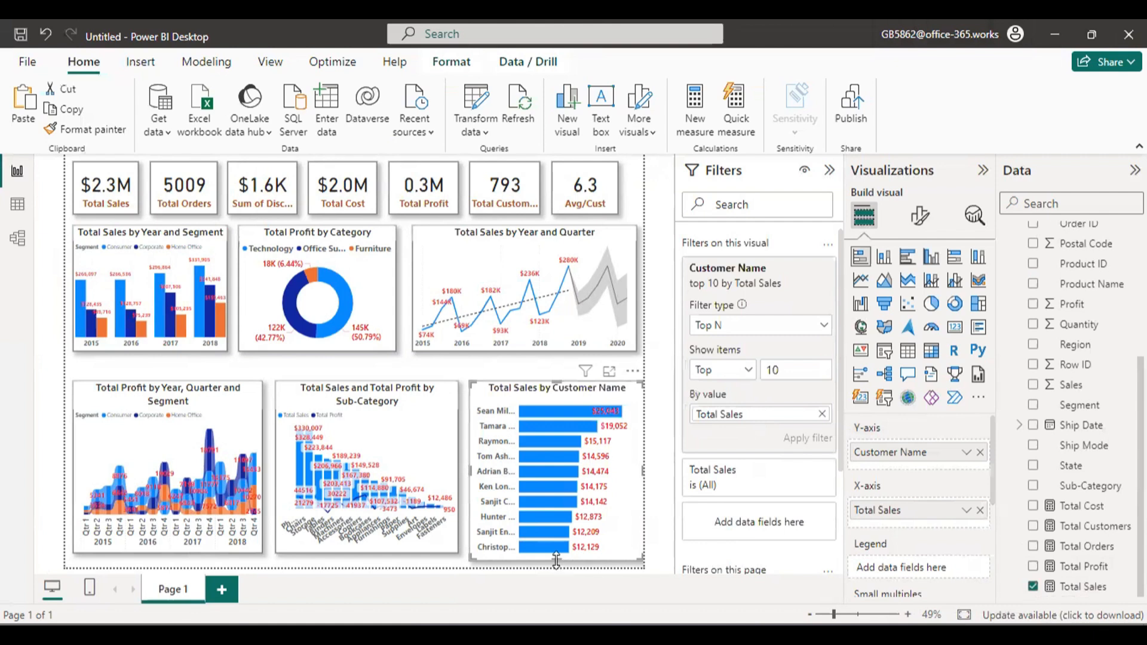
drag(557, 560, 557, 552)
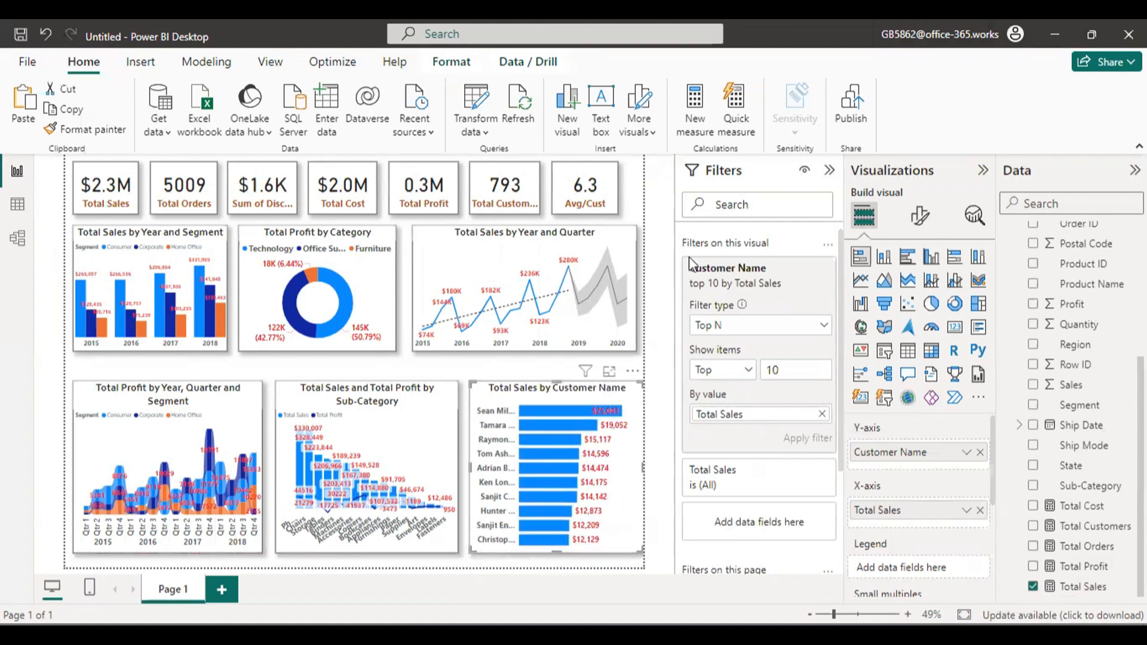
Step: Try an advanced Customer Name filter with the contains condition and a customer's first name, and look through the other available conditions
click(754, 329)
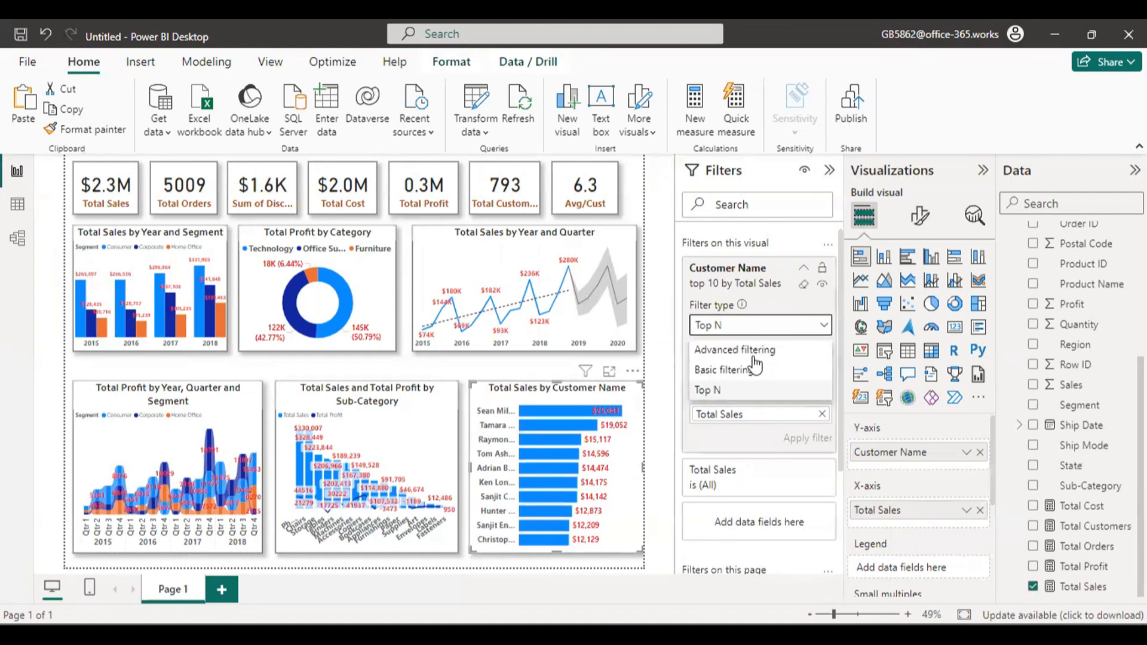
click(753, 352)
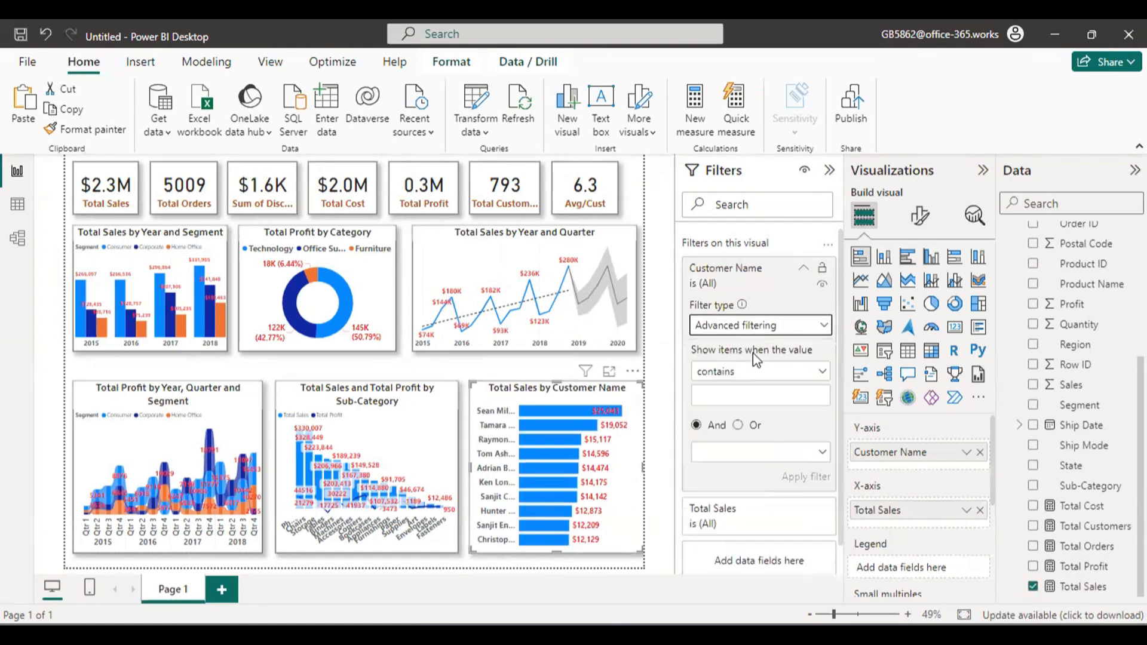
click(770, 389)
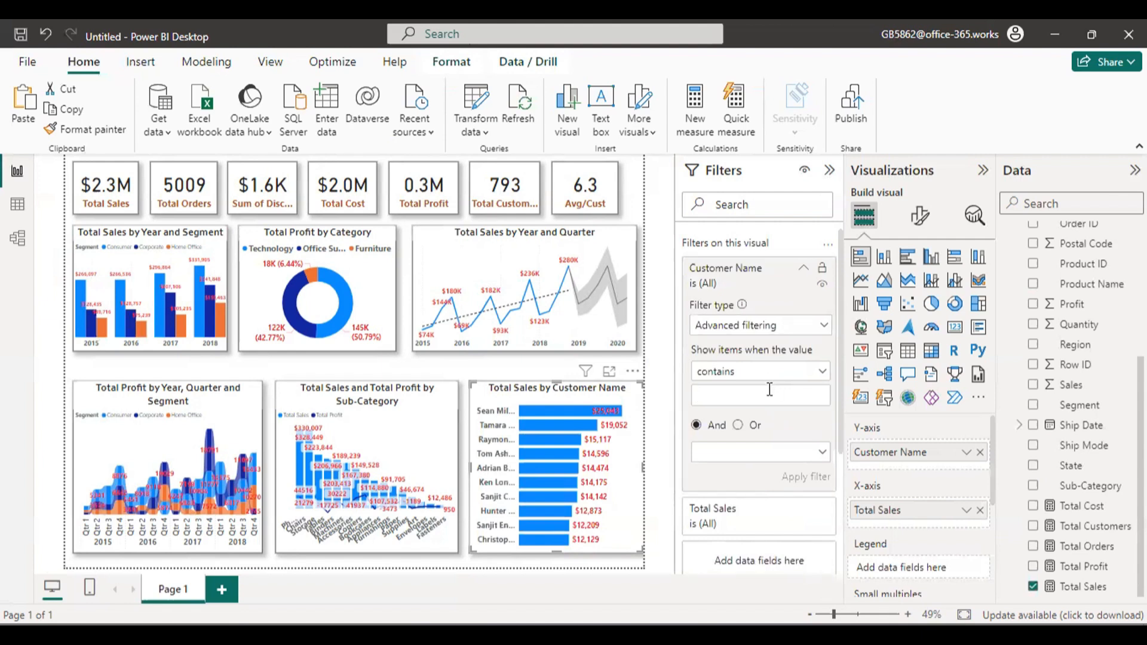
text(adam)
click(824, 477)
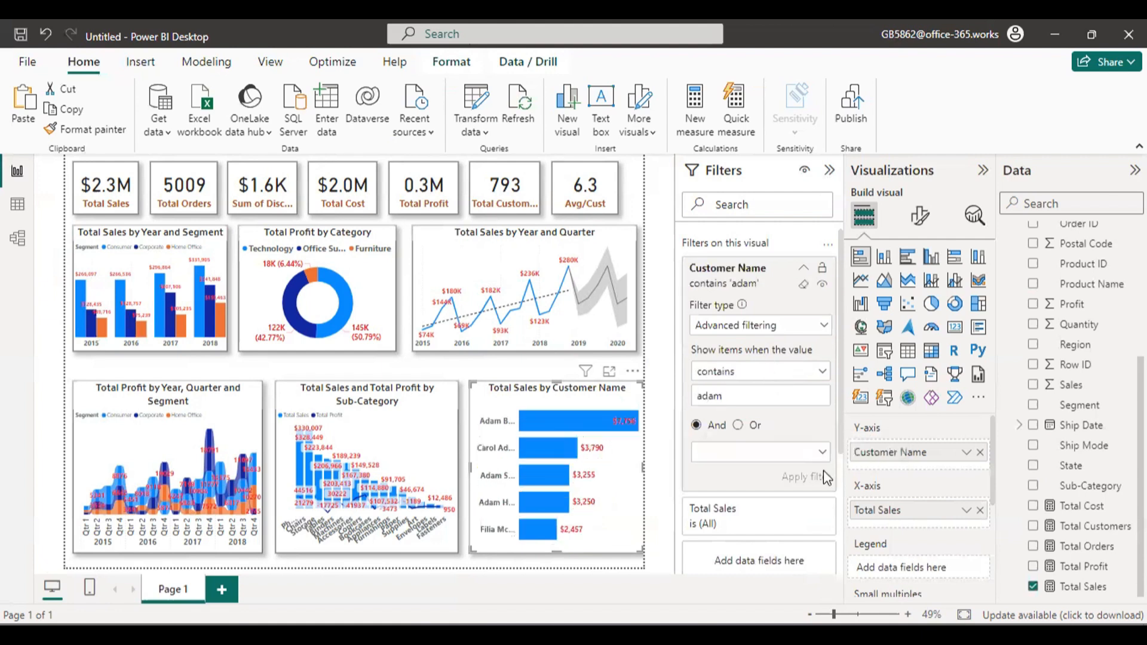
click(747, 370)
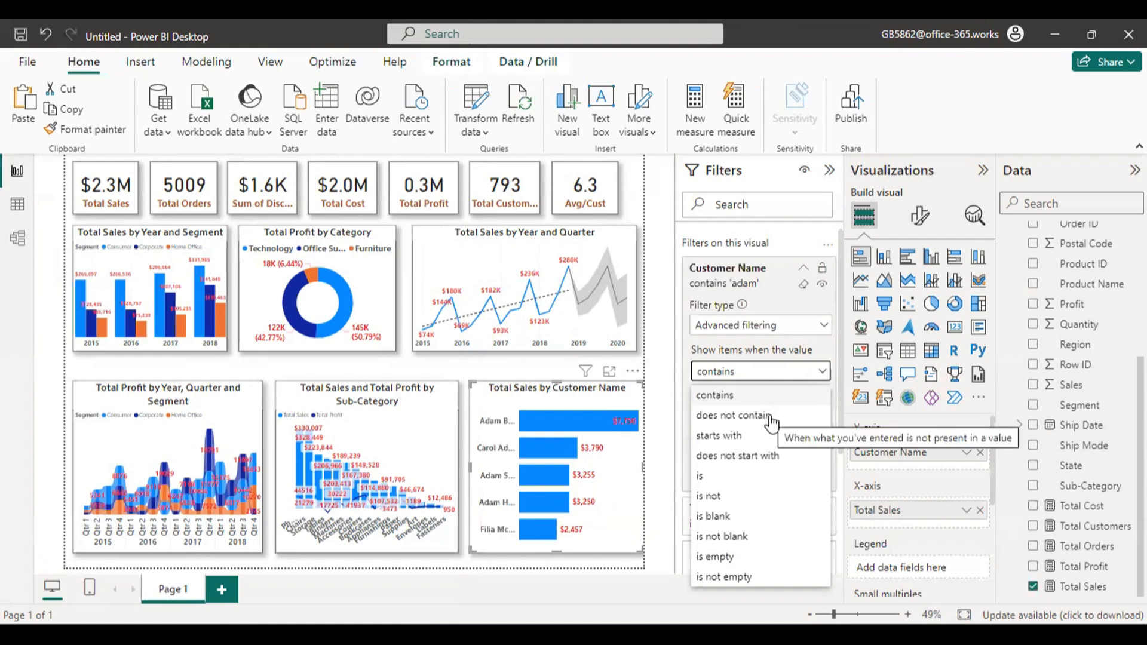
click(762, 330)
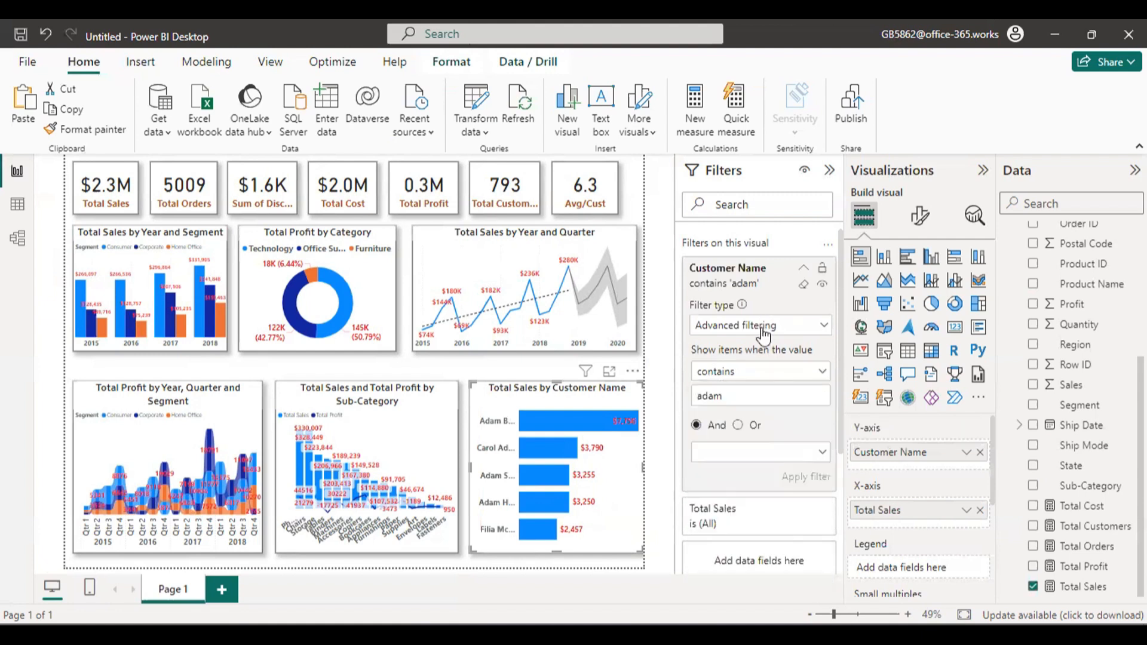
Step: Switch the Customer Name filter back to Top N, showing the top 10 customers by Total Sales
click(812, 330)
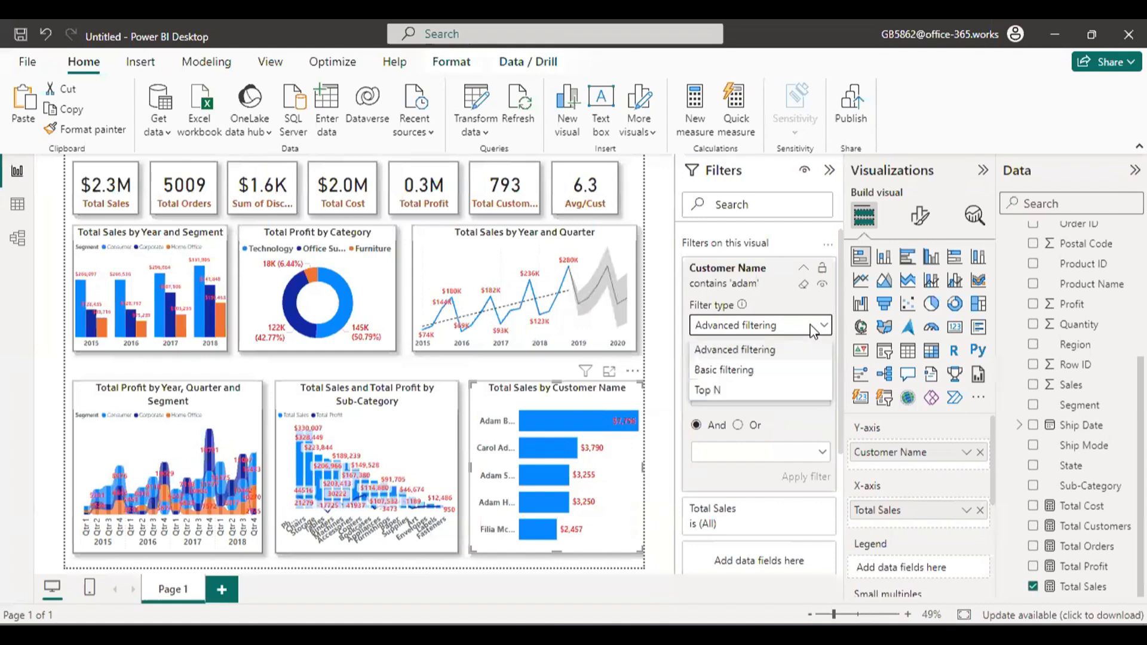
click(784, 388)
click(788, 378)
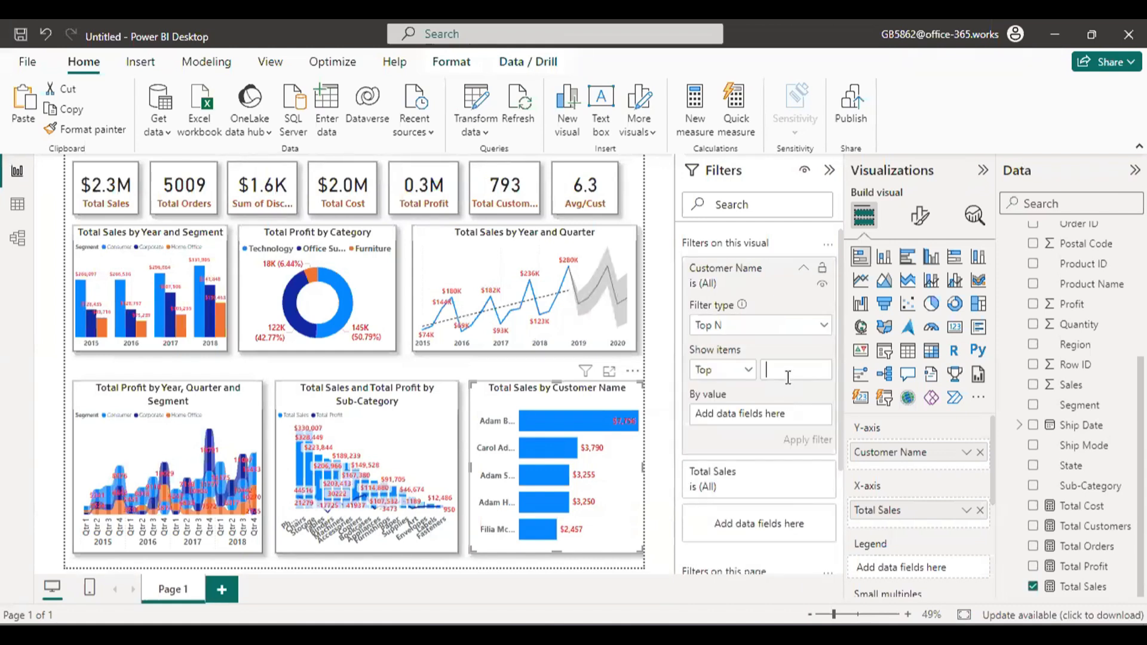
text(10)
drag(1085, 596, 777, 422)
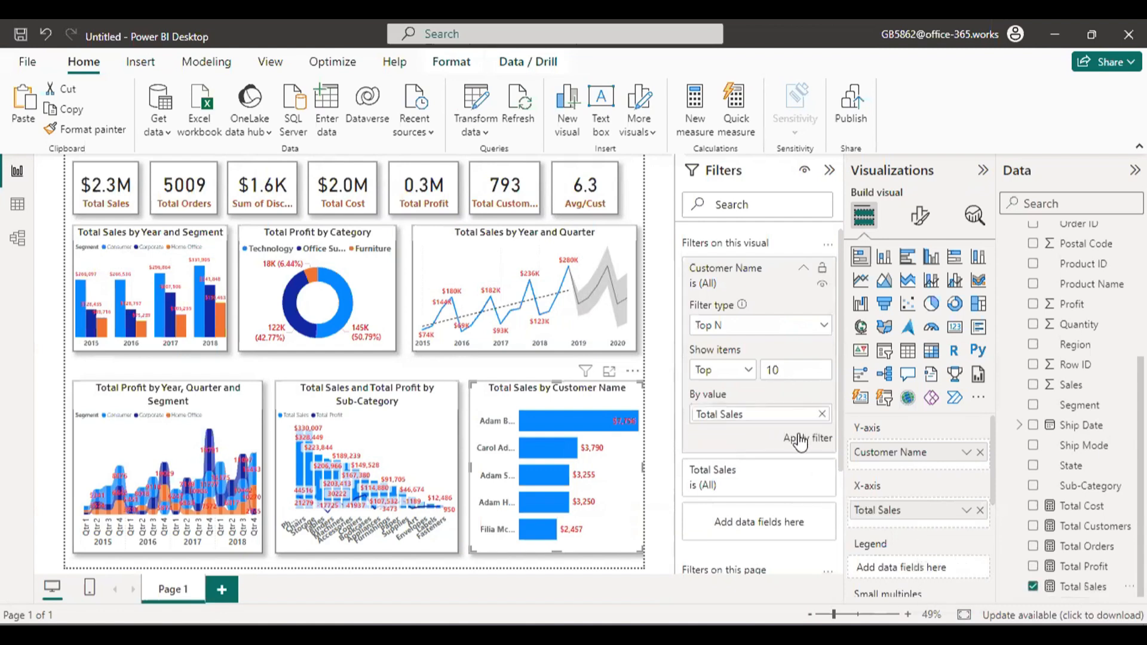
click(800, 438)
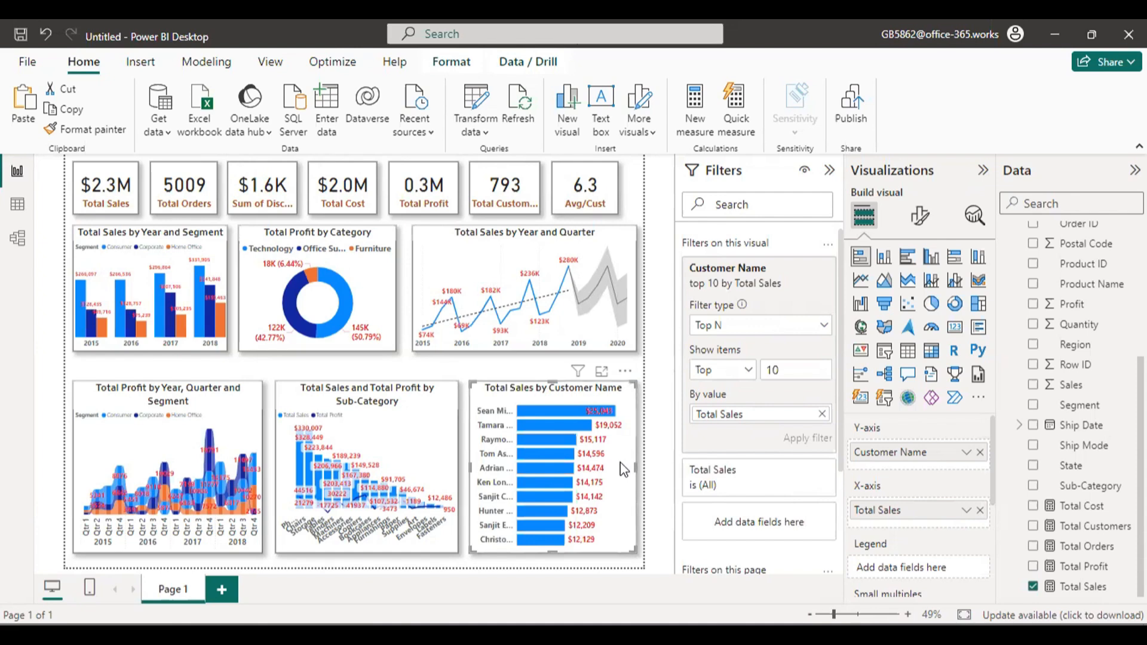
Step: Paste a copy of the customer sales chart, move it to the middle of the page and clear its Customer Name filter
key(ctrl+v)
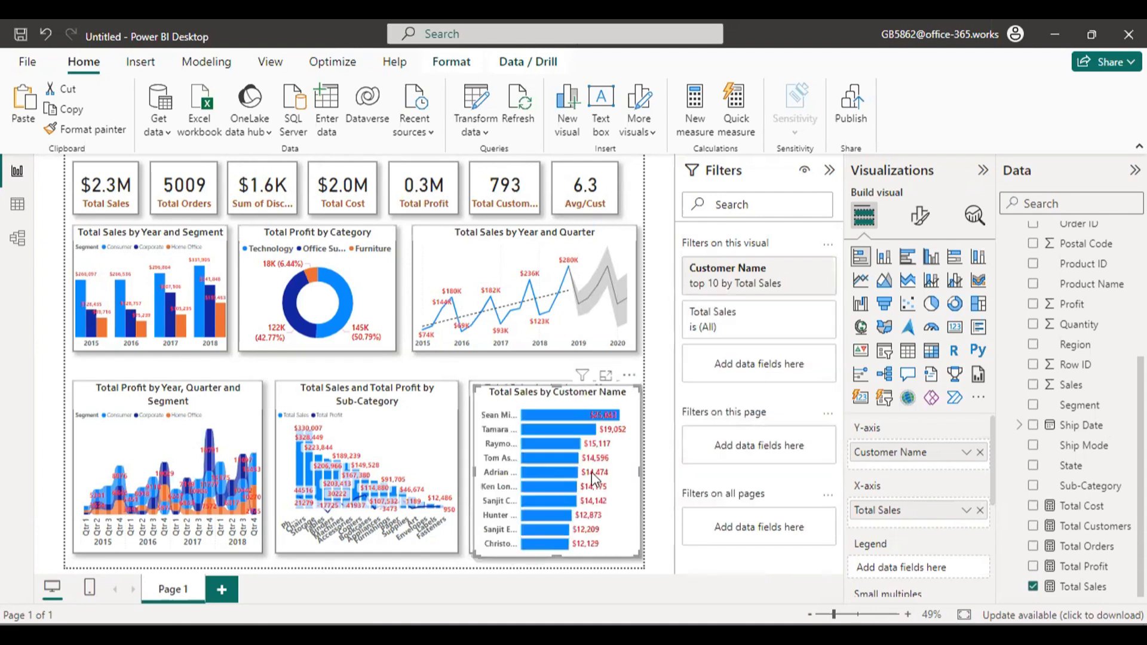
drag(591, 472, 521, 368)
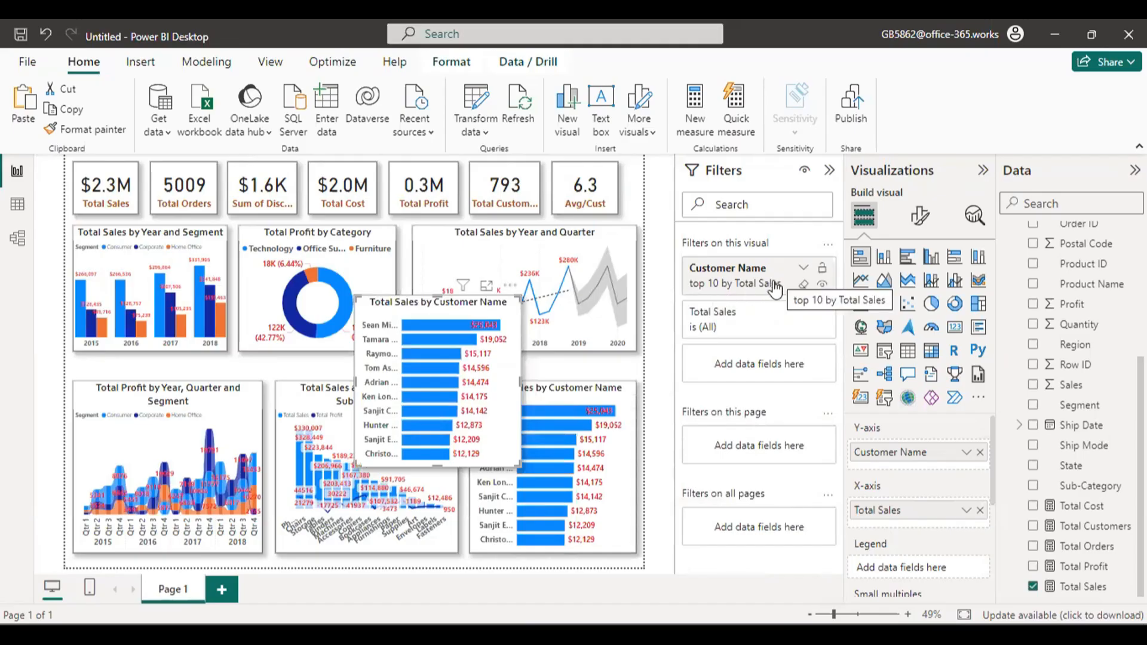
click(805, 286)
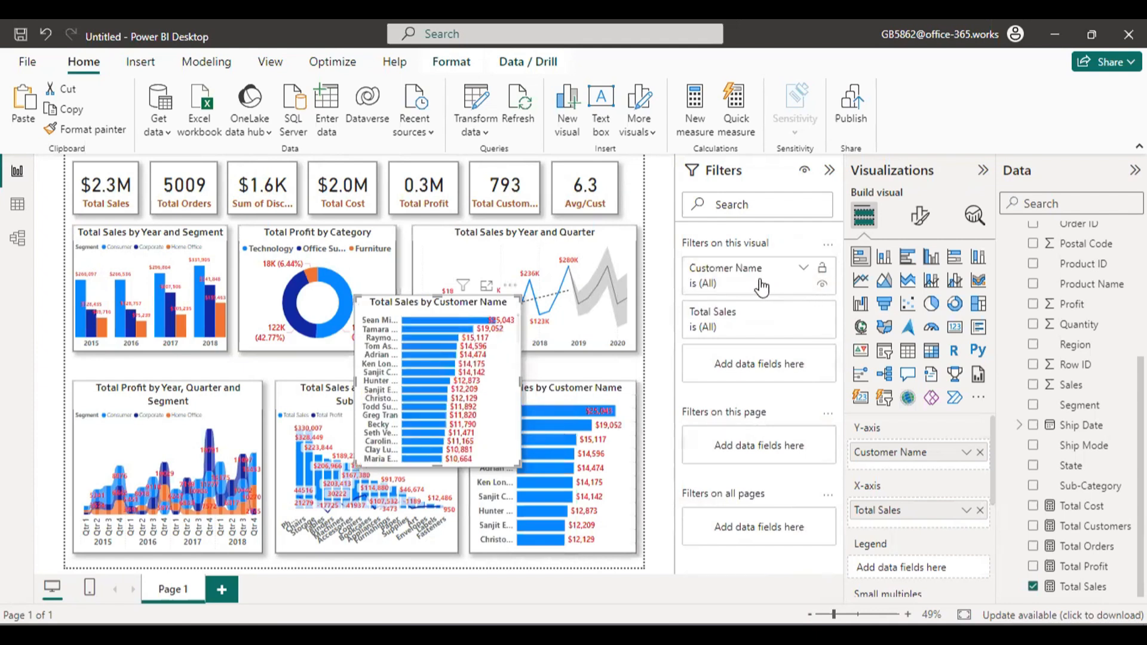
Step: Filter the copied chart to Total Sales greater than or equal to 15000 and place it over the original customer chart
key(ctrl+2)
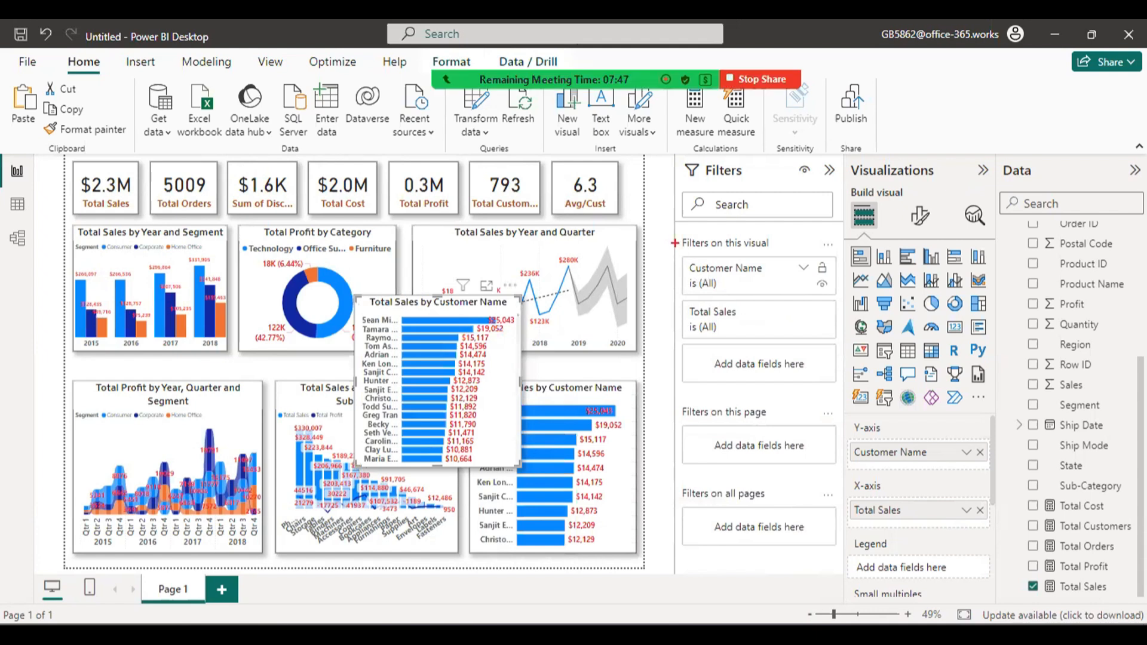
mouse_move(674, 241)
mouse_down()
mouse_move(685, 273)
mouse_move(783, 299)
mouse_move(856, 296)
mouse_up()
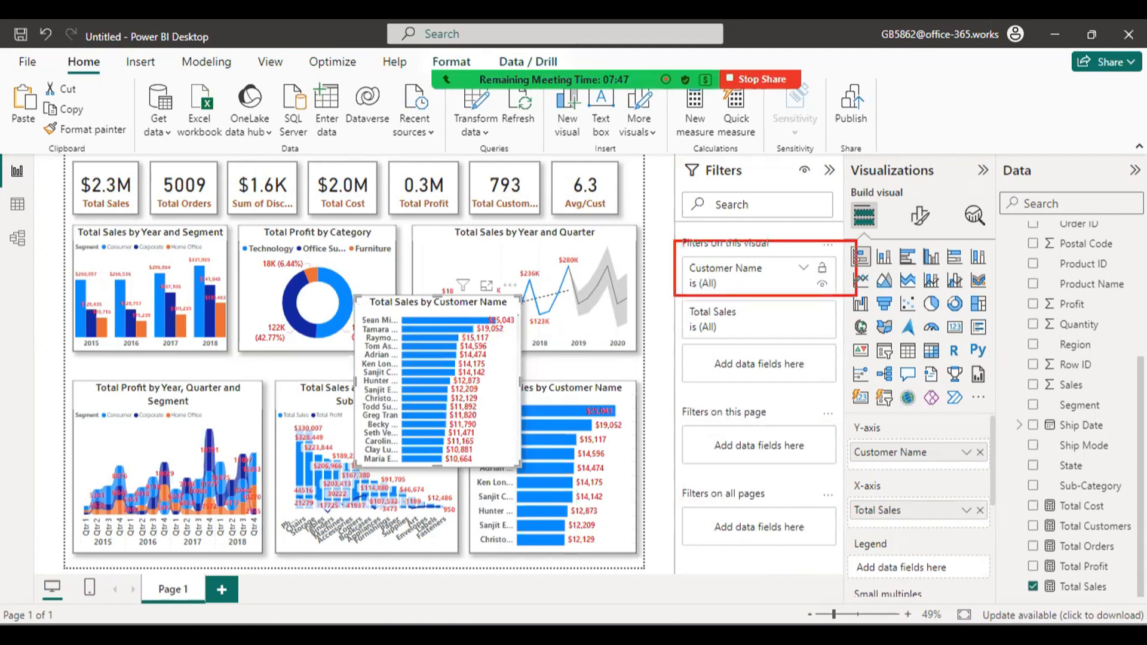
mouse_move(681, 298)
mouse_down()
mouse_move(816, 344)
mouse_move(860, 344)
mouse_up()
key(Escape)
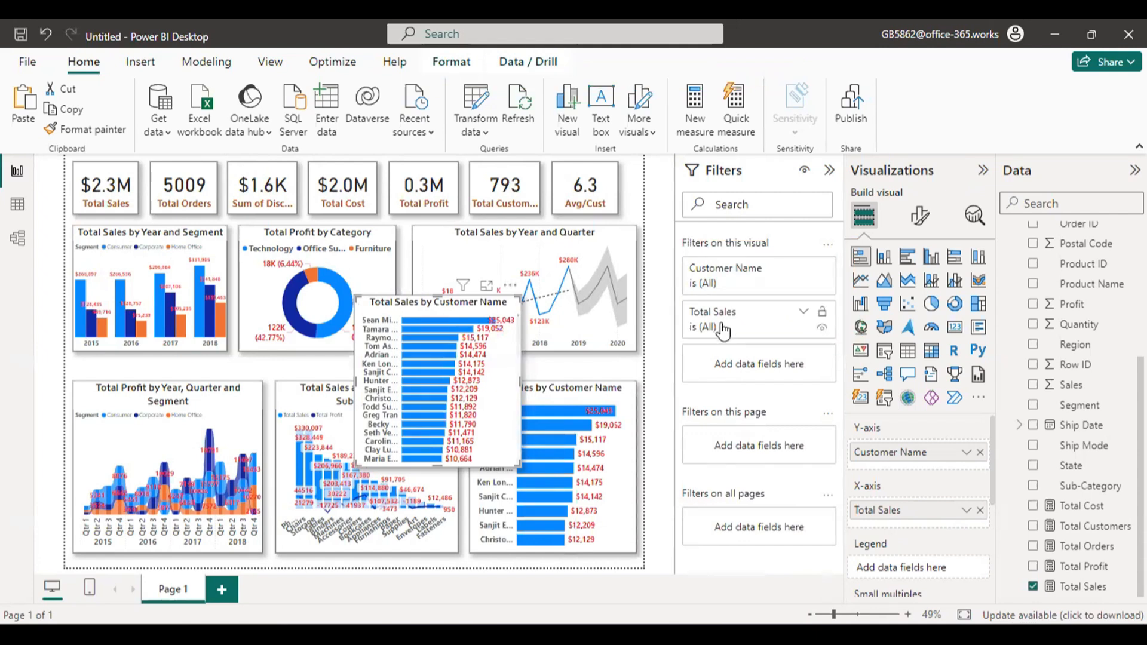
click(723, 330)
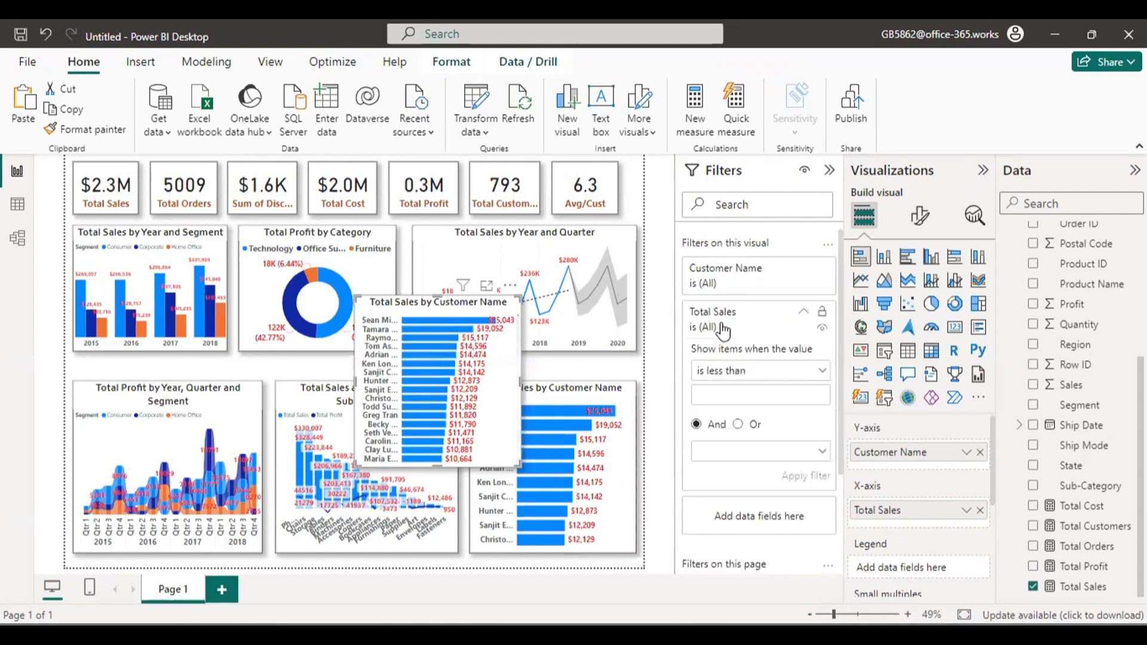
click(787, 372)
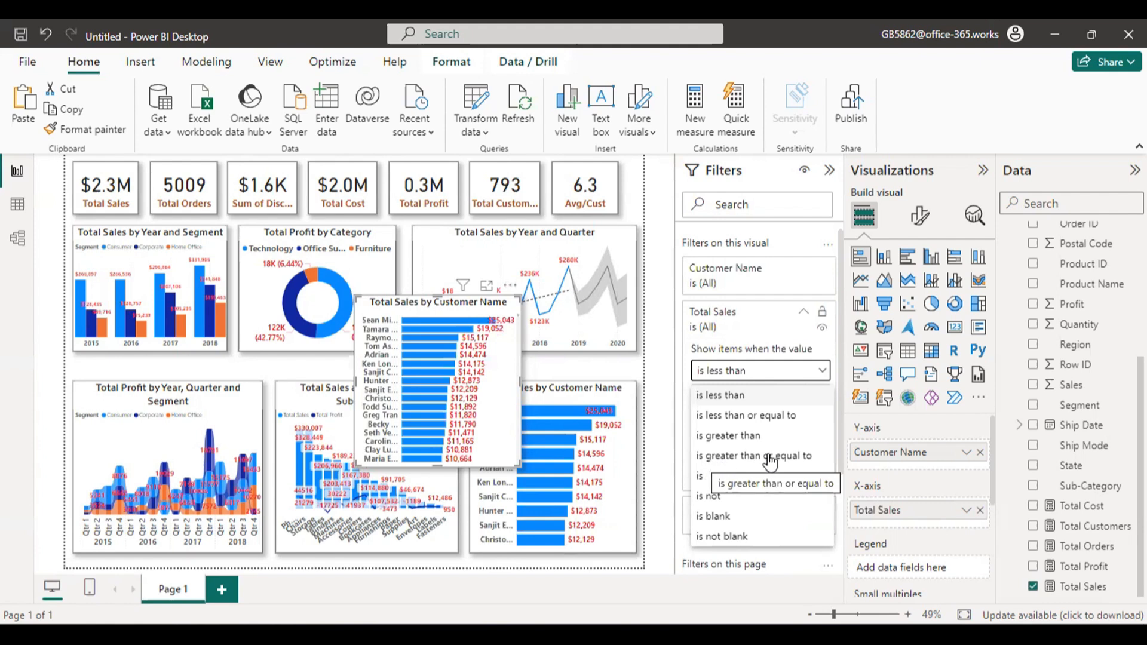
click(747, 456)
click(750, 395)
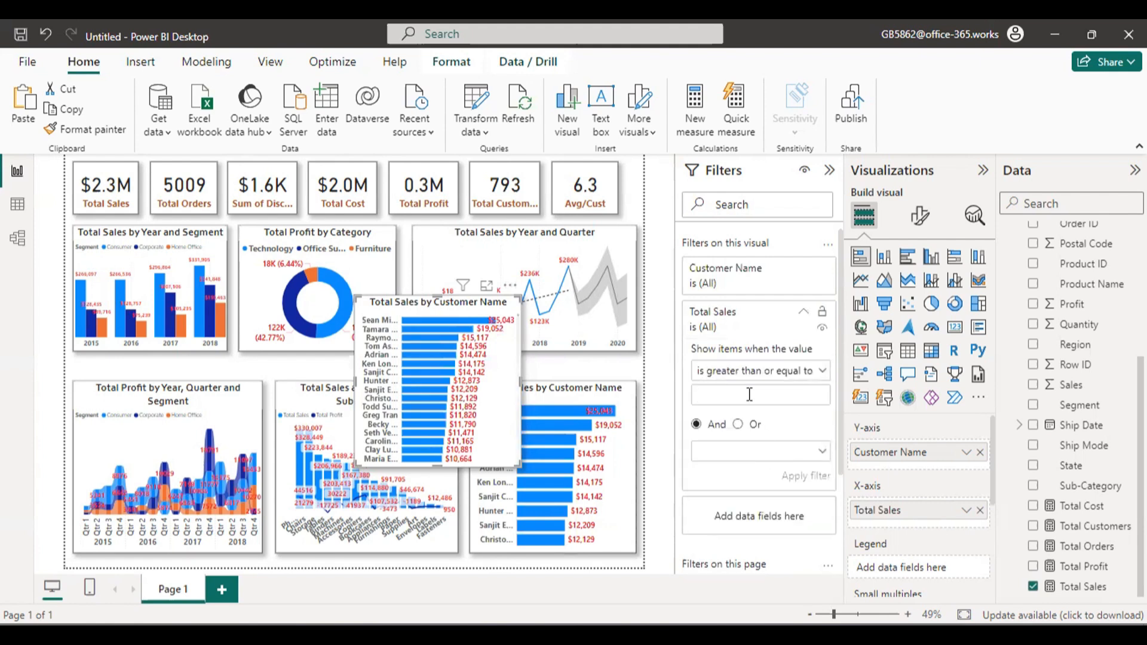
text(15000)
click(812, 478)
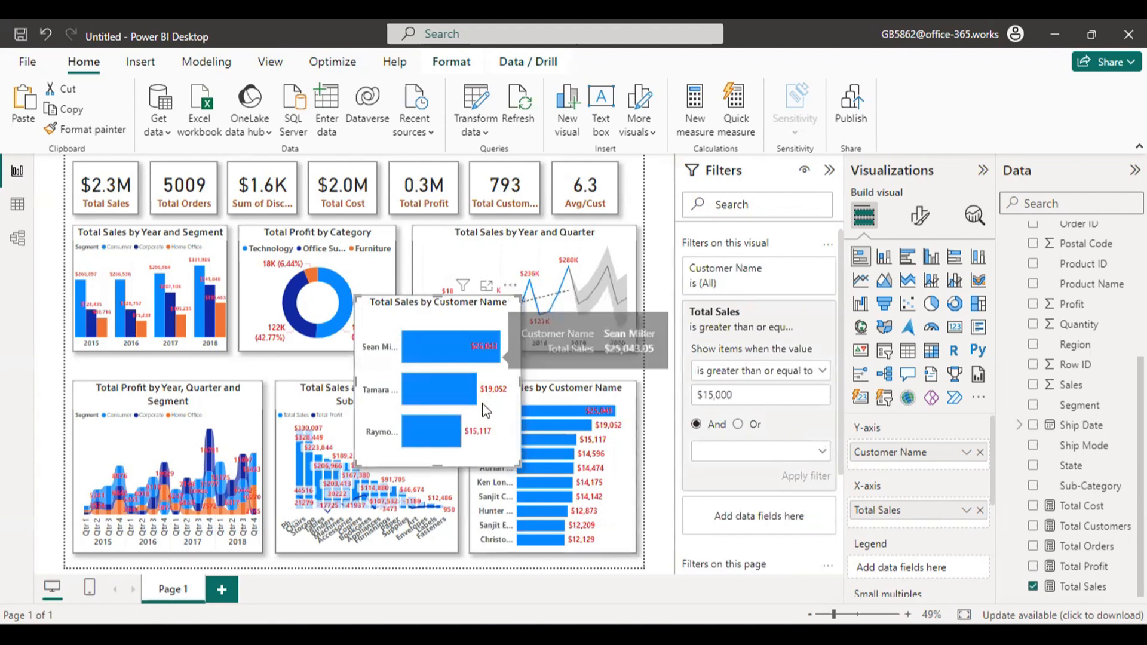
drag(485, 411, 610, 490)
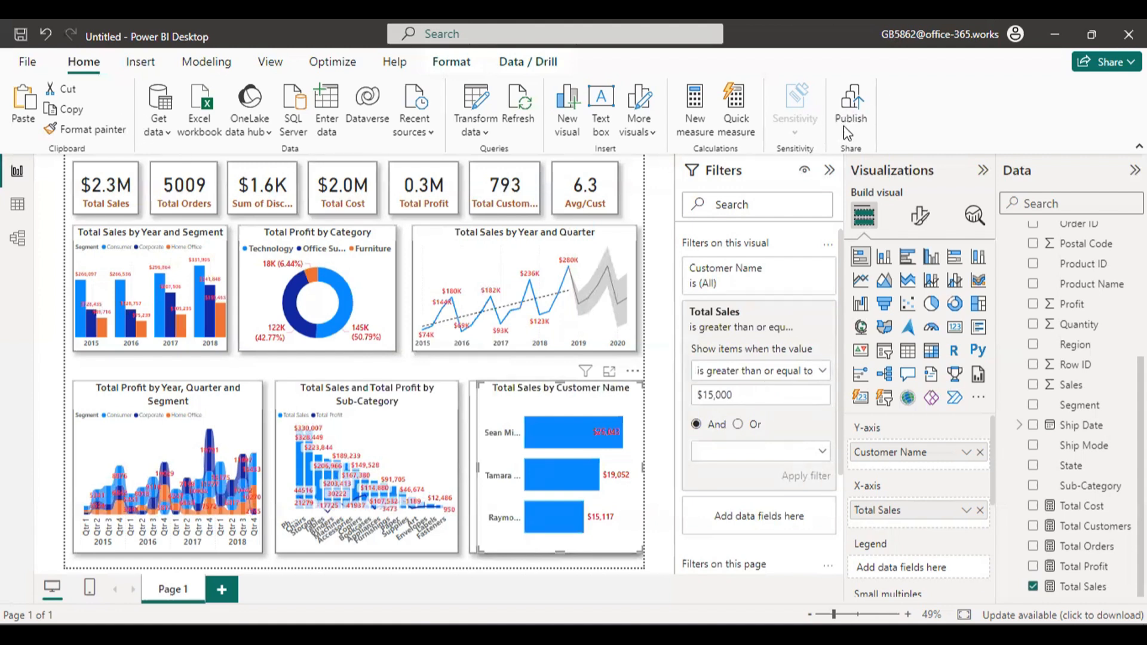
Step: Save the report as a Power BI file in the datasets folder, named with the person's first name followed by "visualization"
click(35, 66)
click(467, 203)
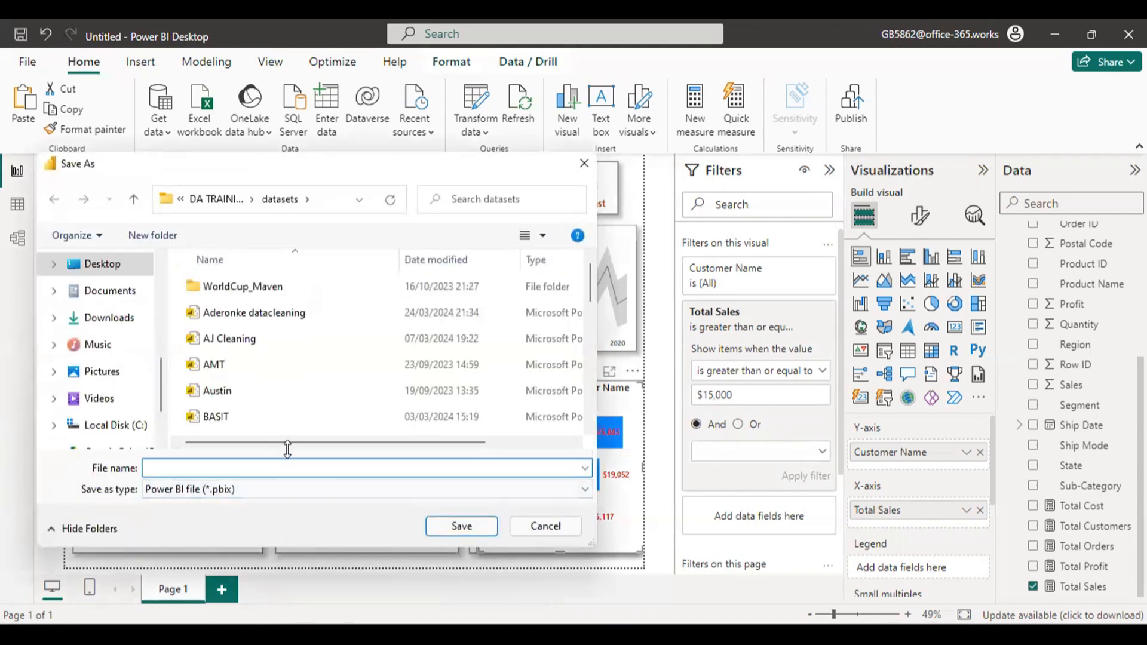
text(ade)
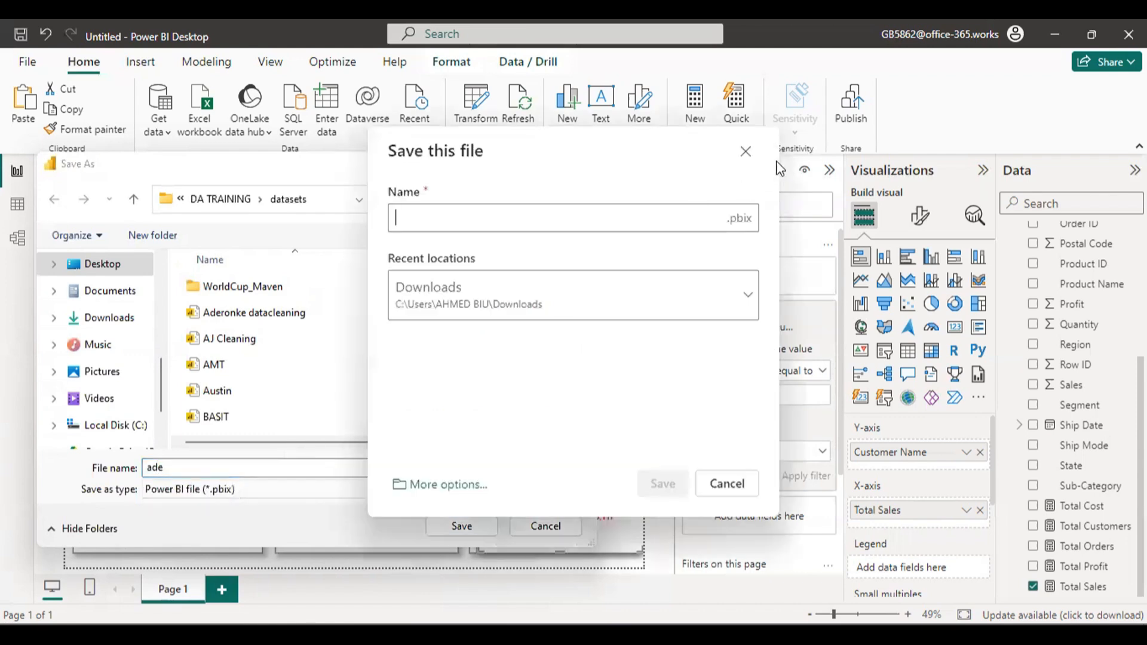
click(747, 153)
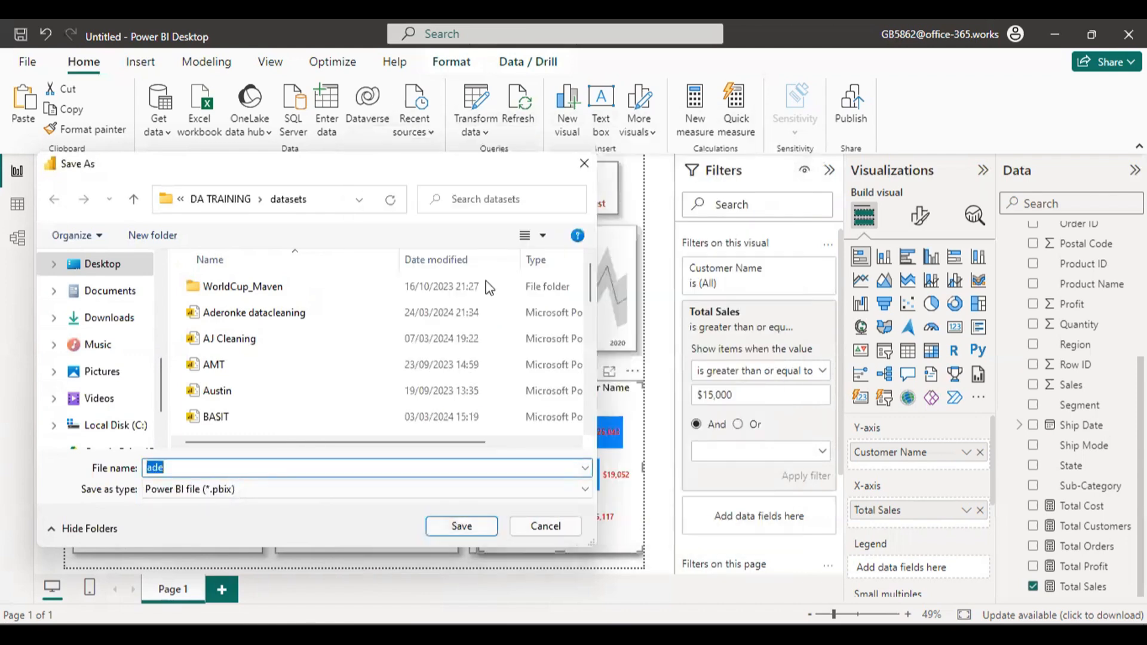
click(186, 471)
click(185, 471)
text(tun)
text(i)
key(BackSpace)
key(BackSpace)
text(ji c)
key(BackSpace)
text(vis)
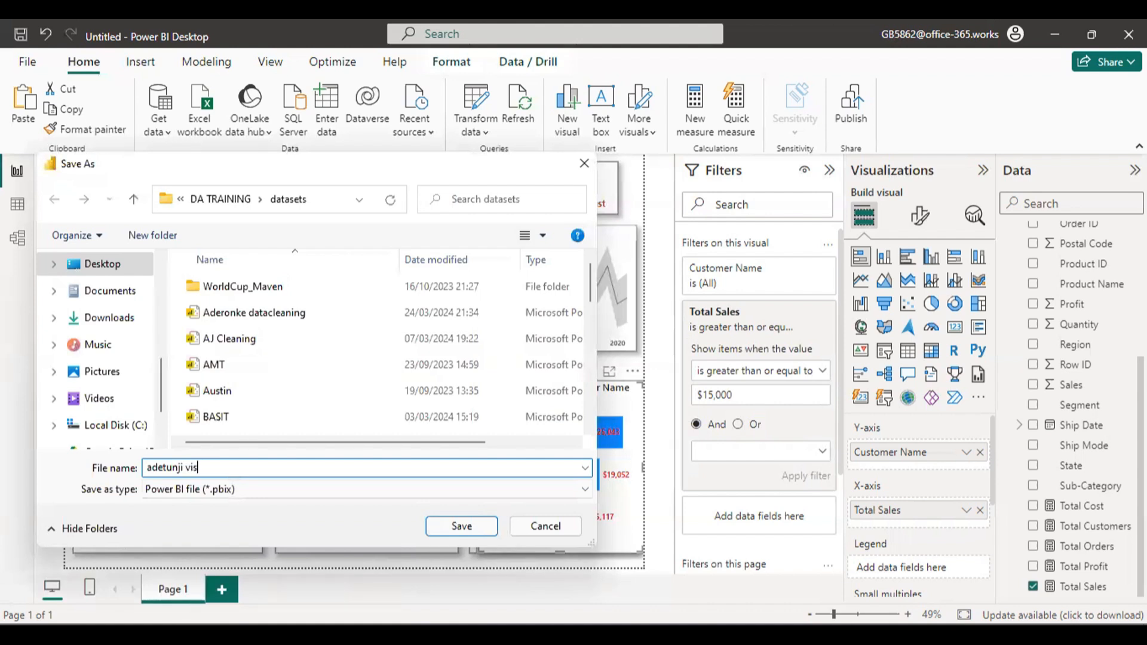
text(ualization)
click(458, 527)
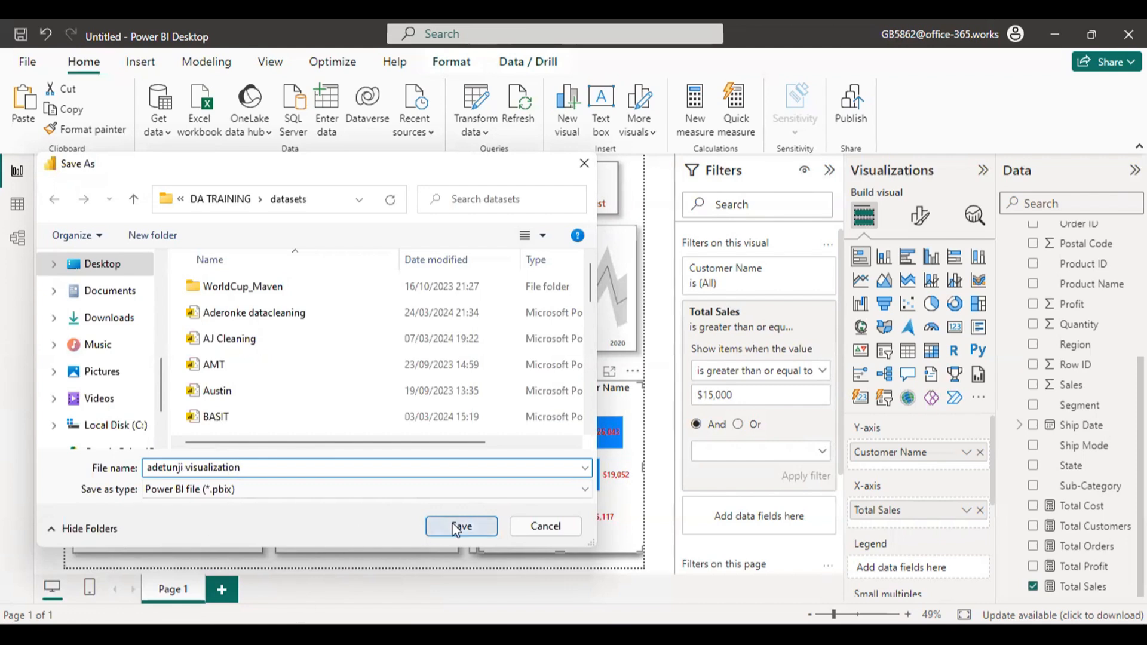